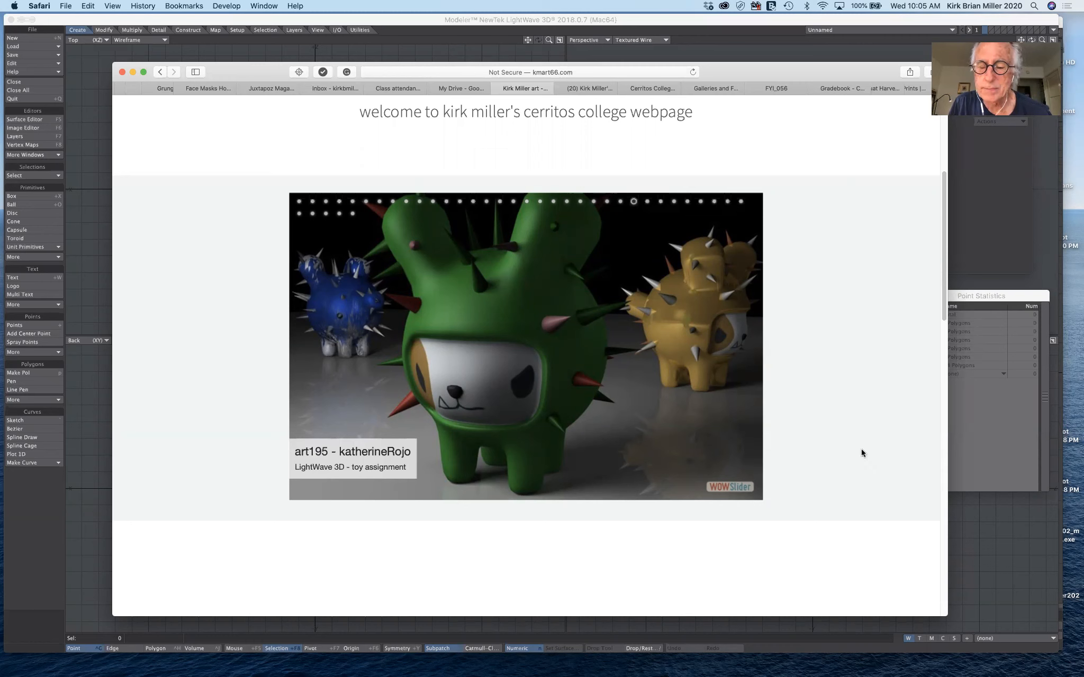
- Browse the student renders of the LightWave 3D toy assignment in the class webpage slideshow
{"action": "mouse_move", "coordinate": [805, 674]}
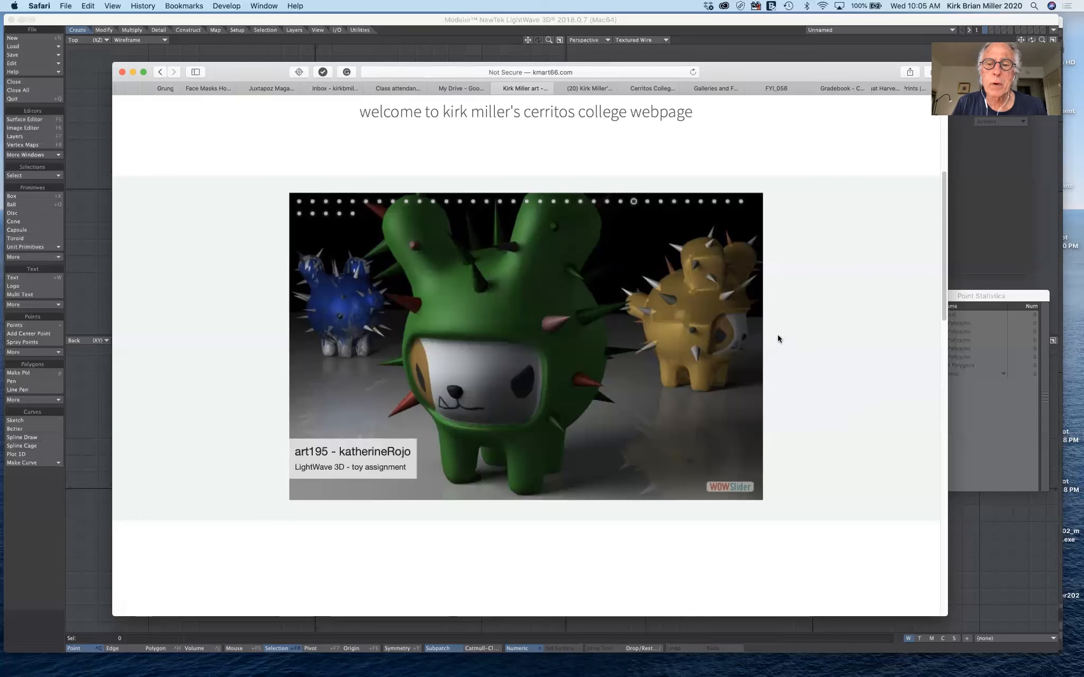
{"action": "mouse_move", "coordinate": [753, 353]}
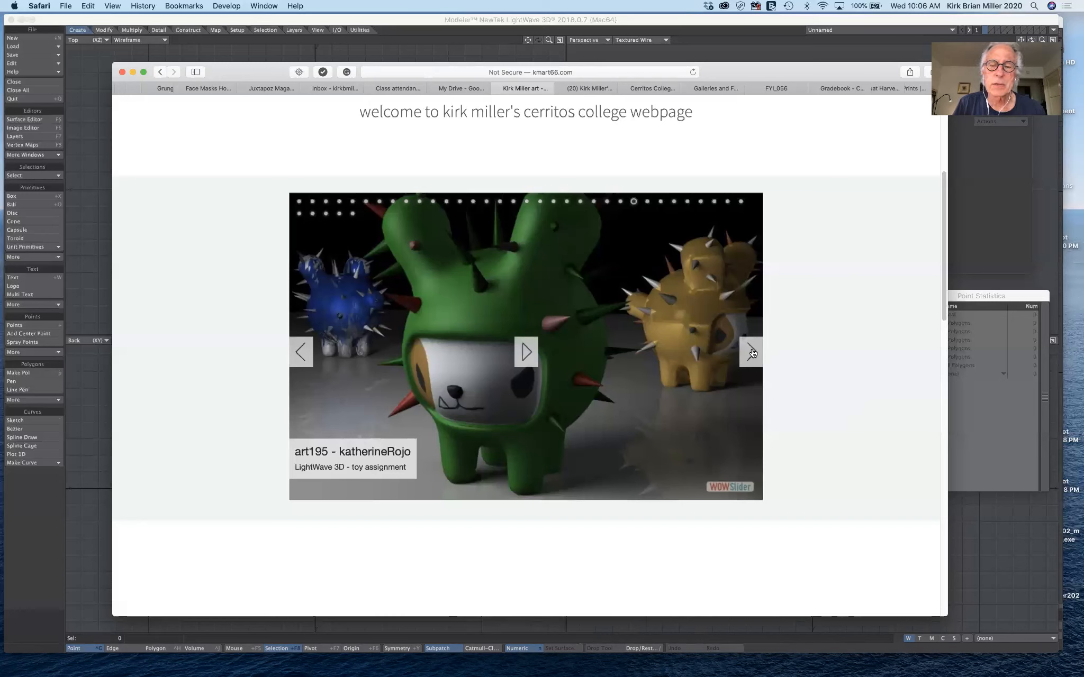
{"action": "left_click", "coordinate": [751, 352]}
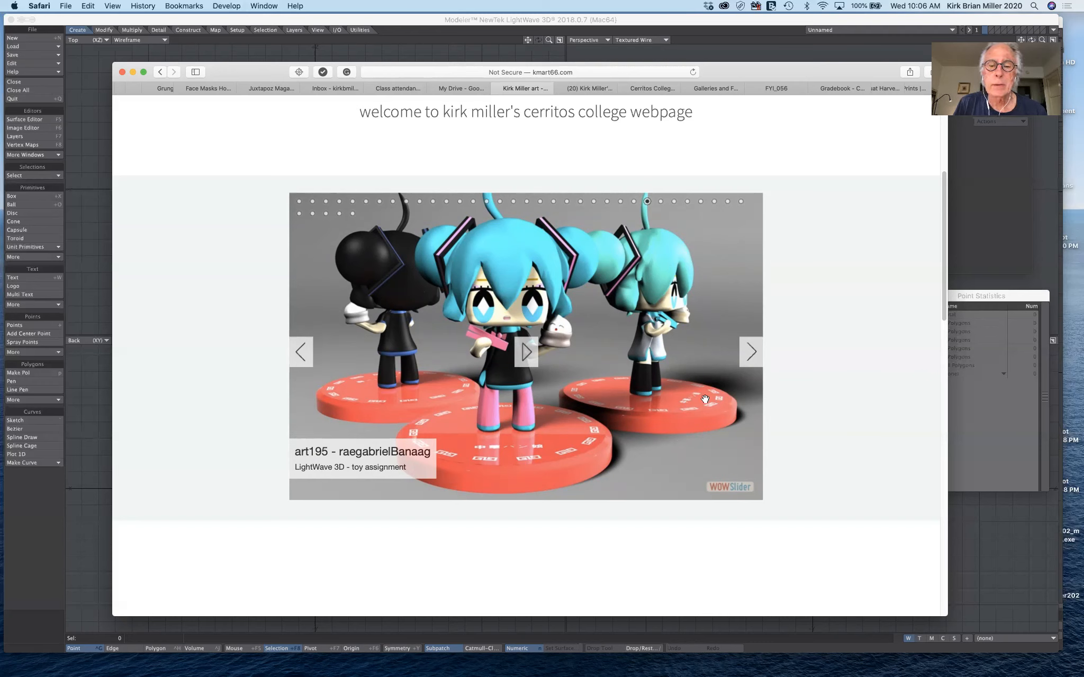
{"action": "left_click", "coordinate": [751, 354]}
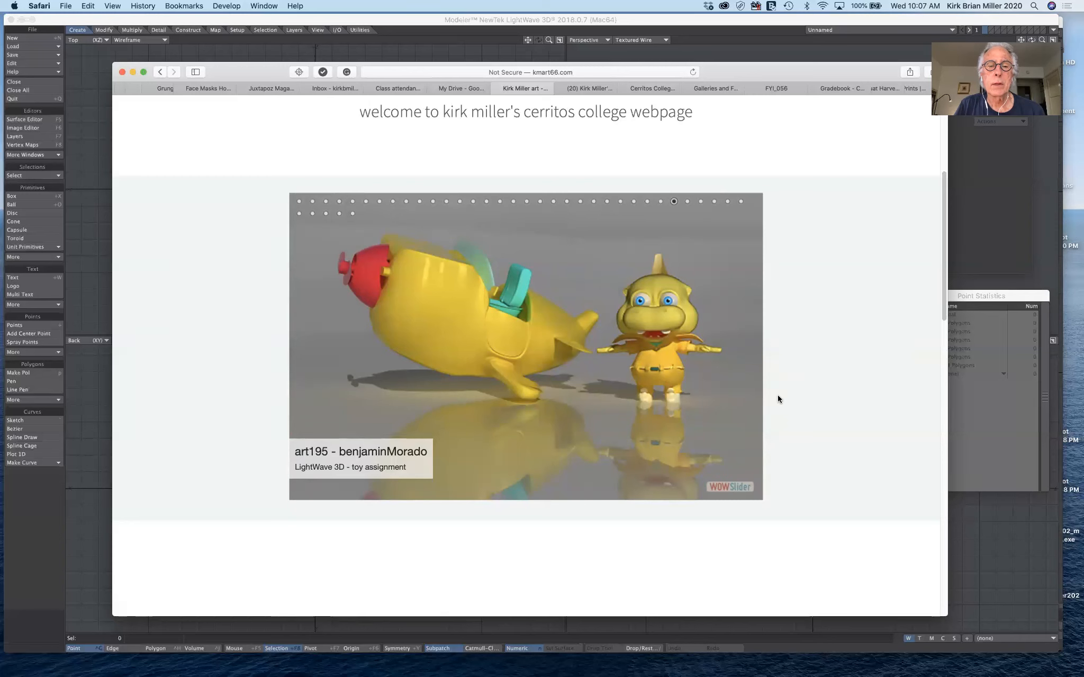
{"action": "mouse_move", "coordinate": [751, 356]}
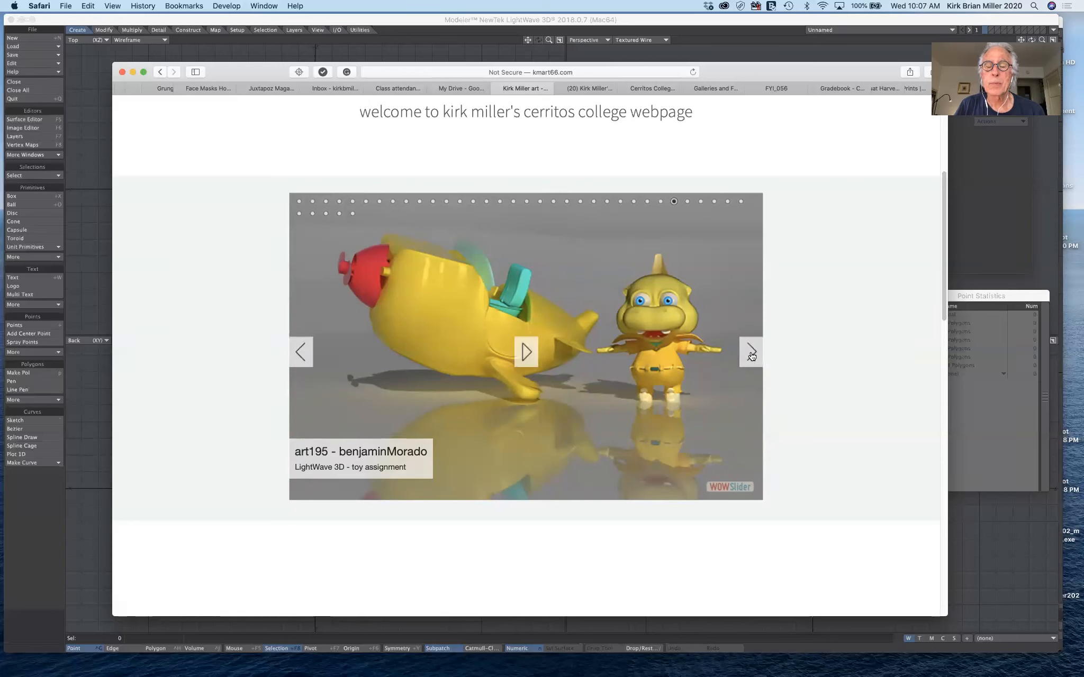
{"action": "left_click", "coordinate": [751, 356]}
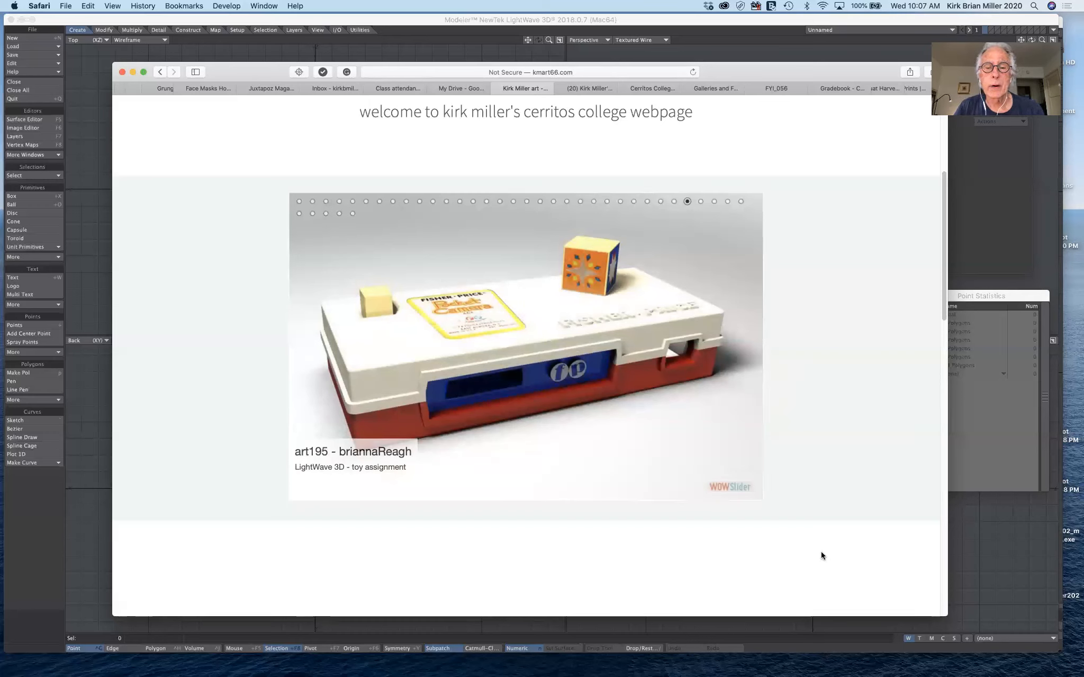
{"action": "mouse_move", "coordinate": [746, 368]}
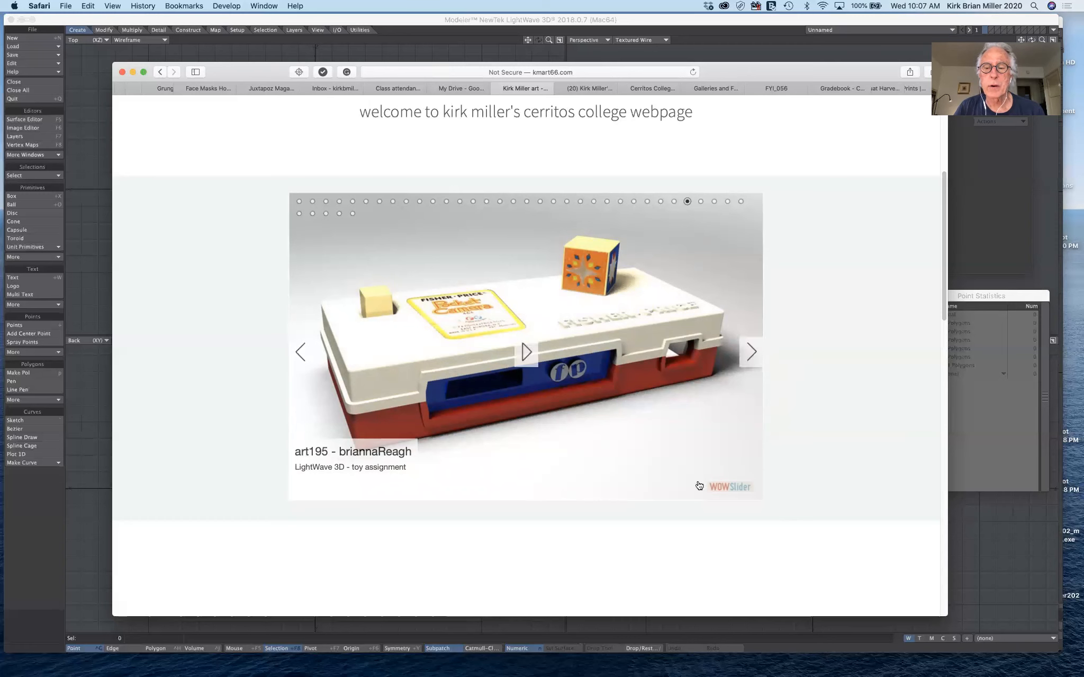
- View the LightWave 3D final assignment renders in the slideshow, through to the underwater whale scene
{"action": "left_click", "coordinate": [751, 353]}
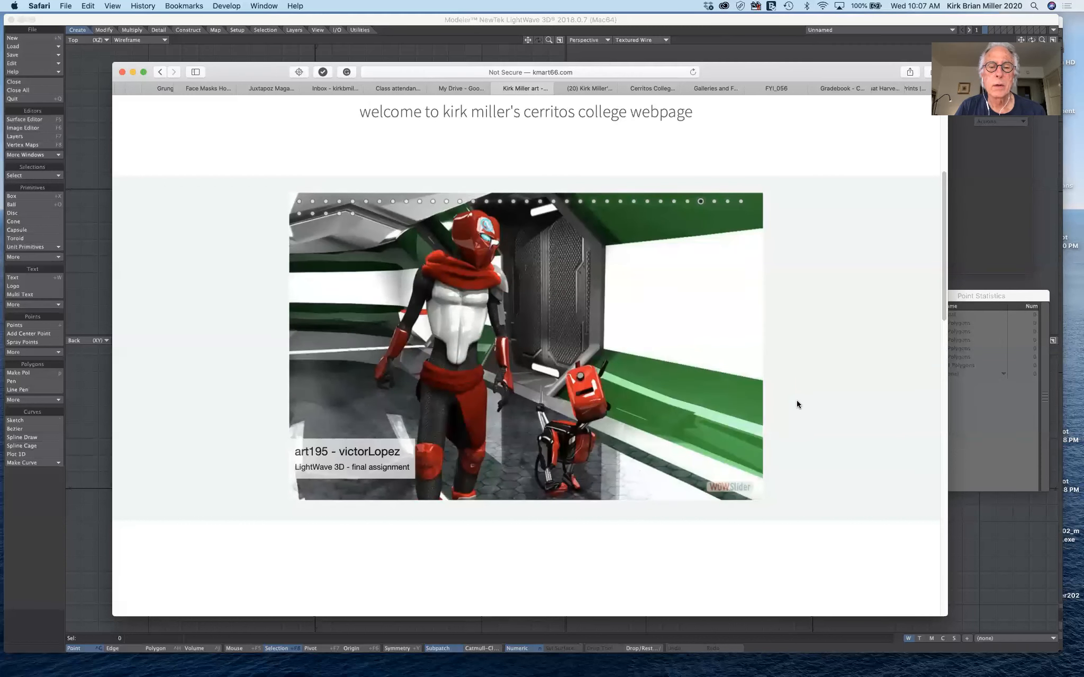
{"action": "mouse_move", "coordinate": [494, 457]}
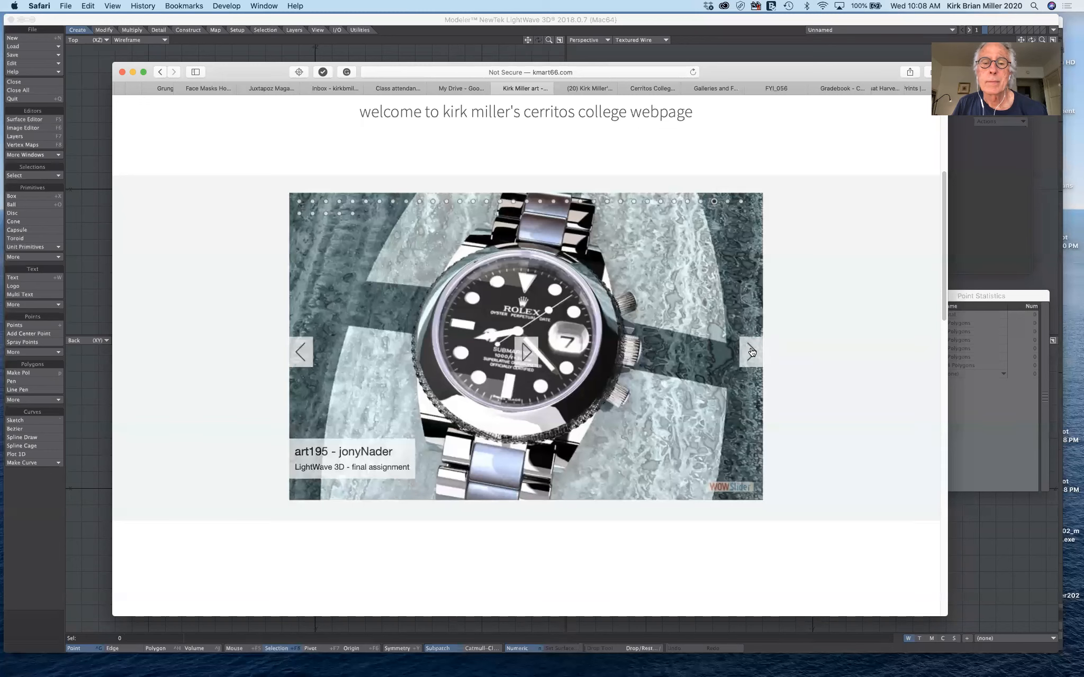
{"action": "left_click", "coordinate": [752, 352]}
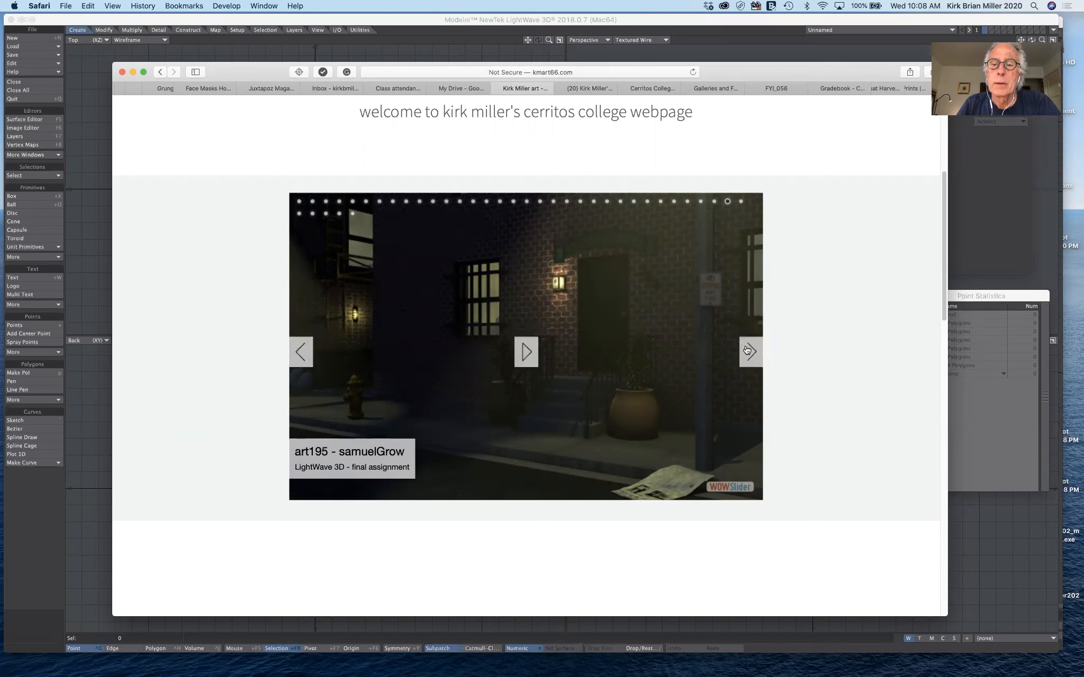
{"action": "left_click", "coordinate": [748, 349]}
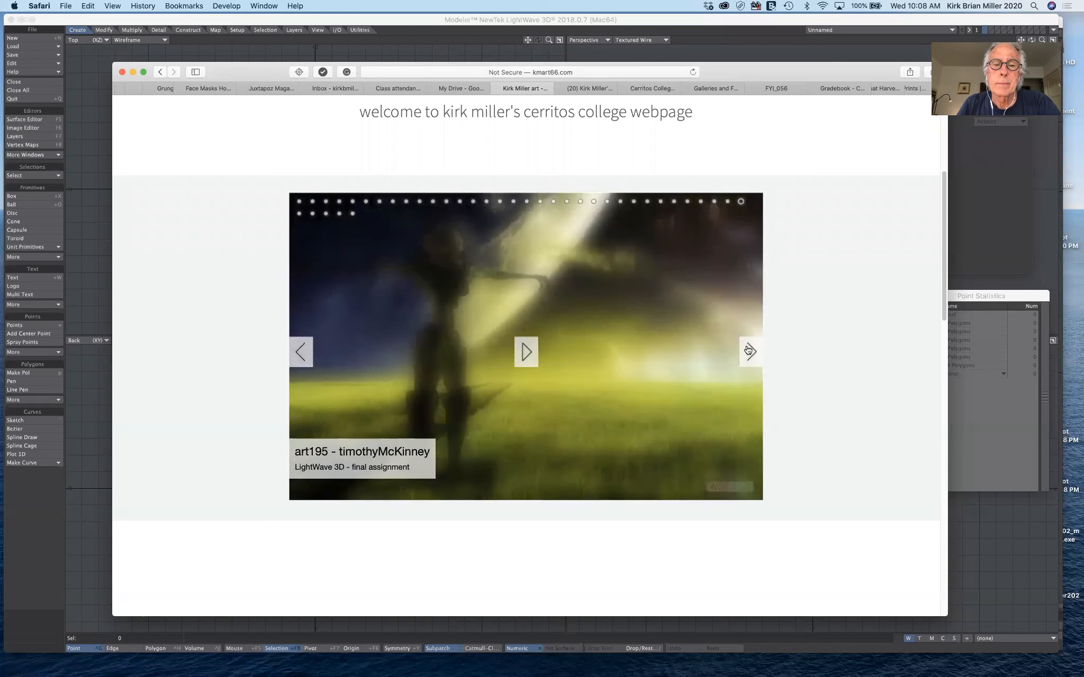
{"action": "mouse_move", "coordinate": [752, 354]}
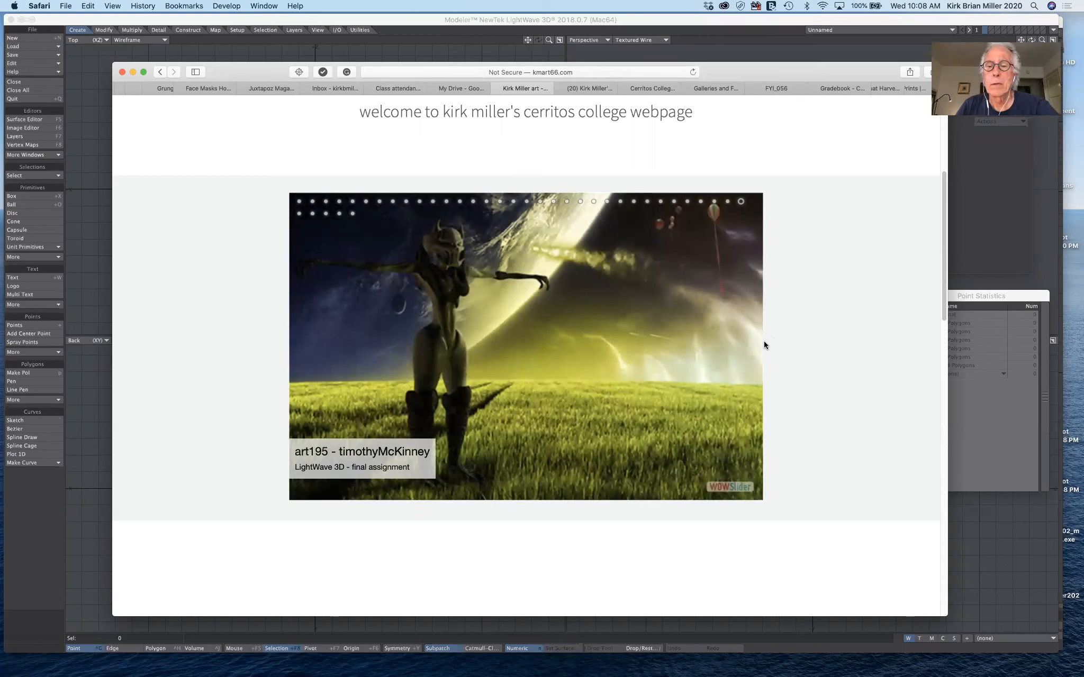
{"action": "left_click", "coordinate": [752, 356]}
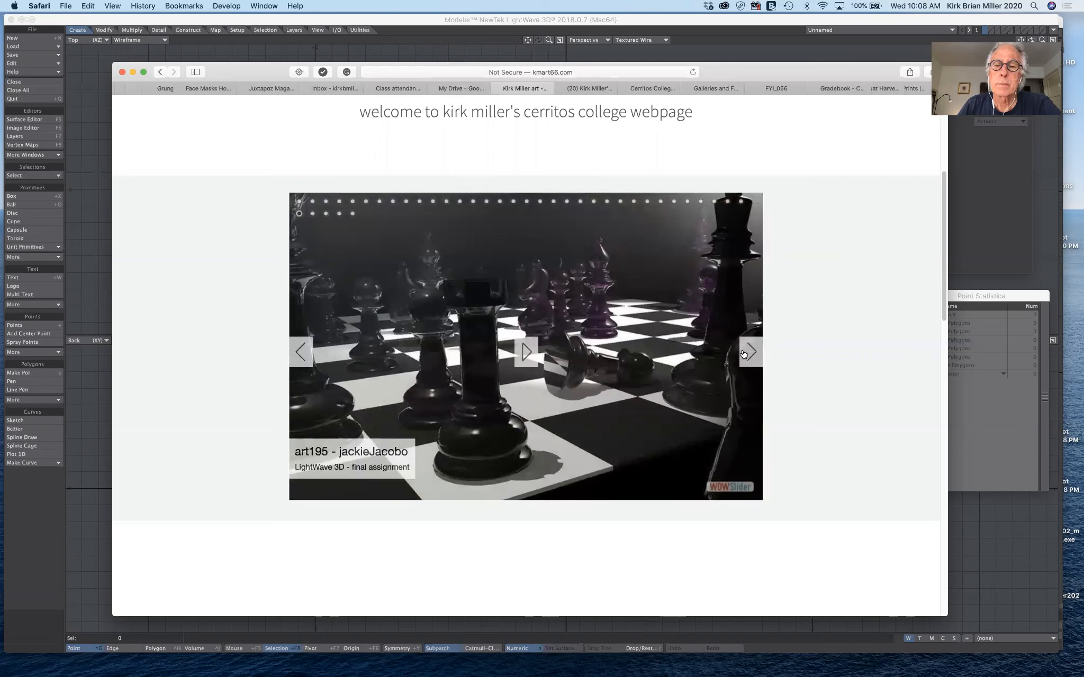
{"action": "left_click", "coordinate": [751, 353]}
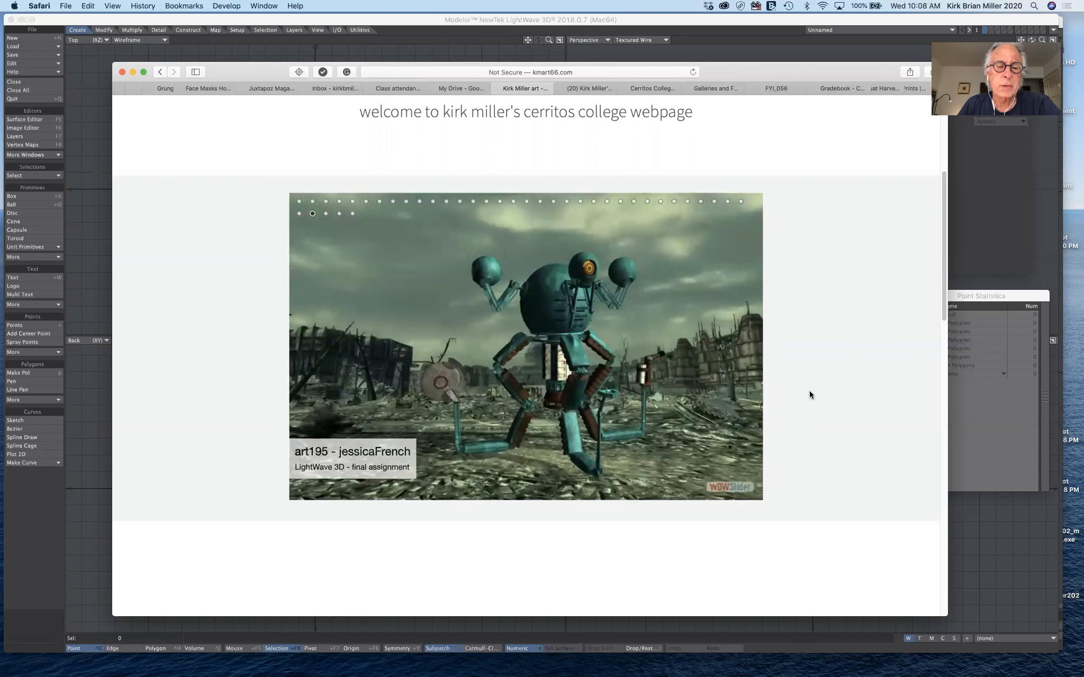
{"action": "right_click", "coordinate": [809, 391]}
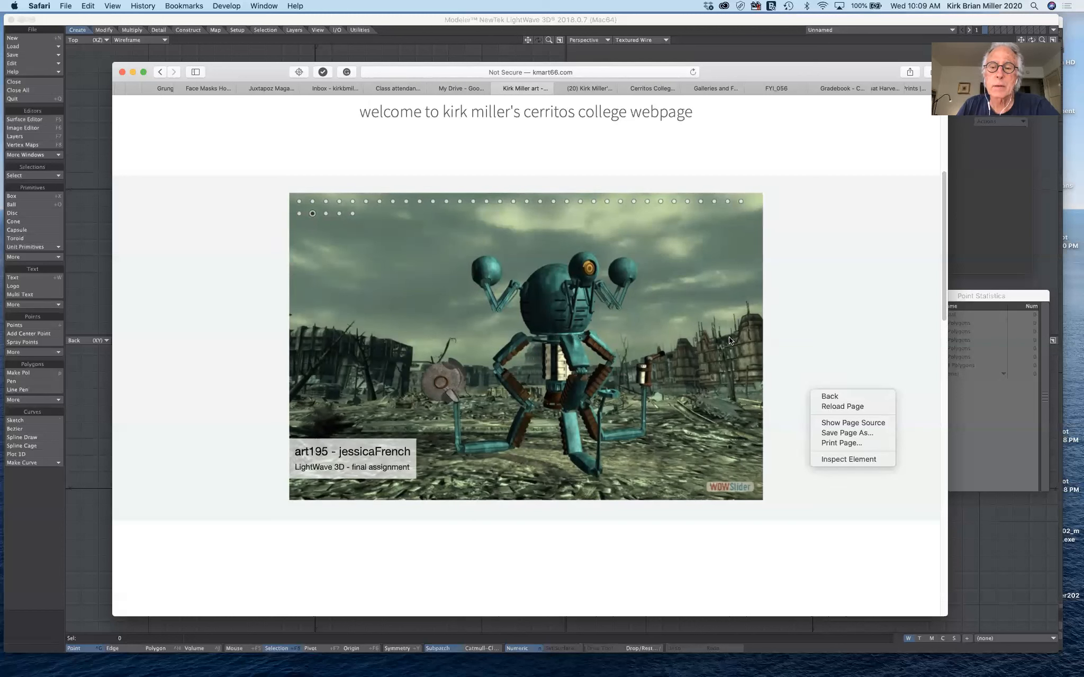
{"action": "left_click", "coordinate": [788, 359]}
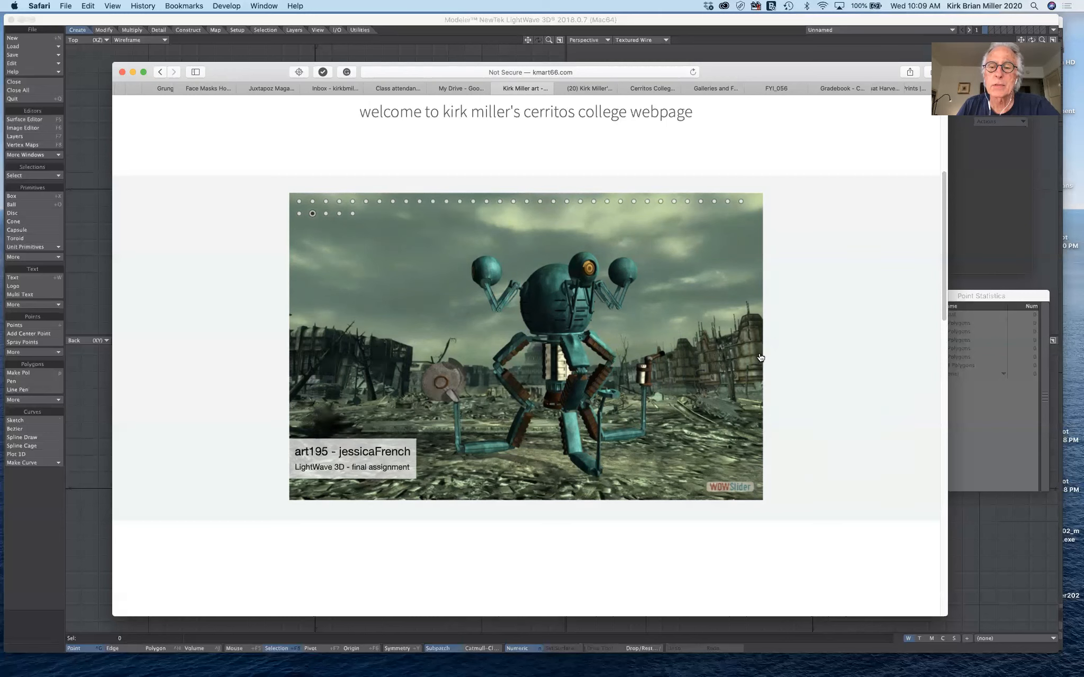
{"action": "left_click", "coordinate": [750, 354]}
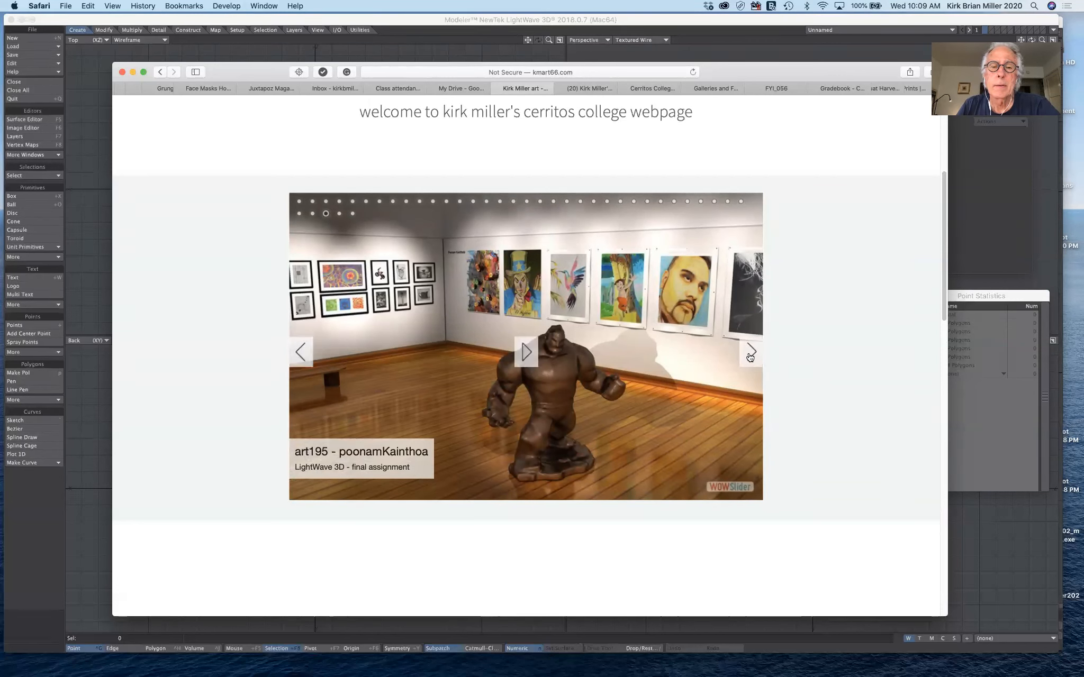
{"action": "left_click", "coordinate": [750, 357]}
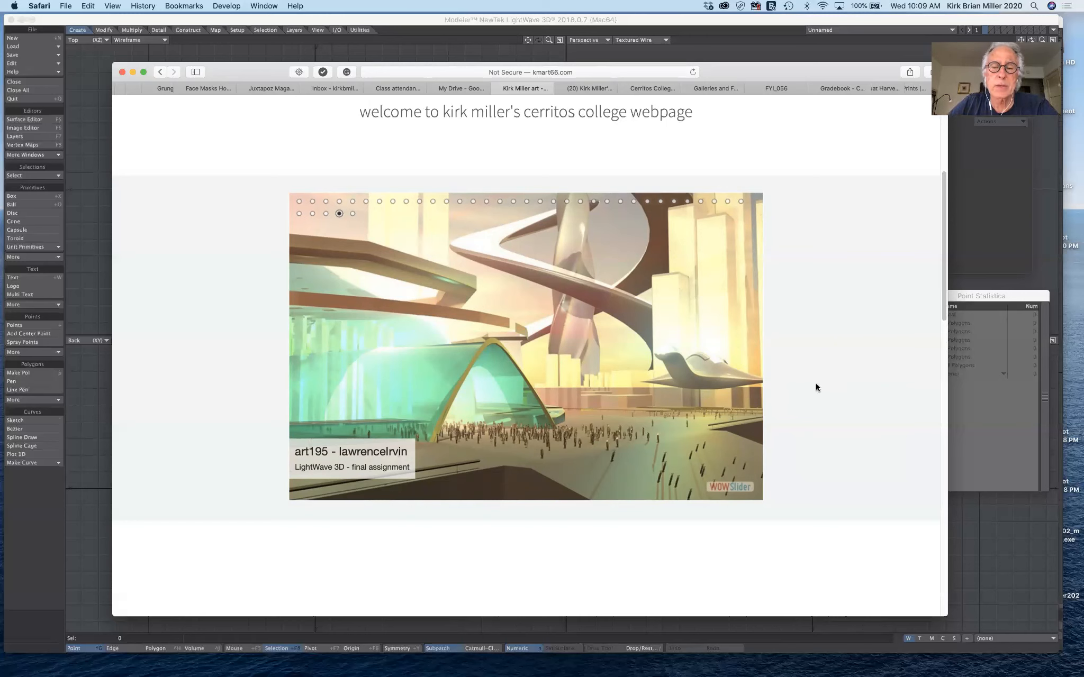
{"action": "mouse_move", "coordinate": [752, 353]}
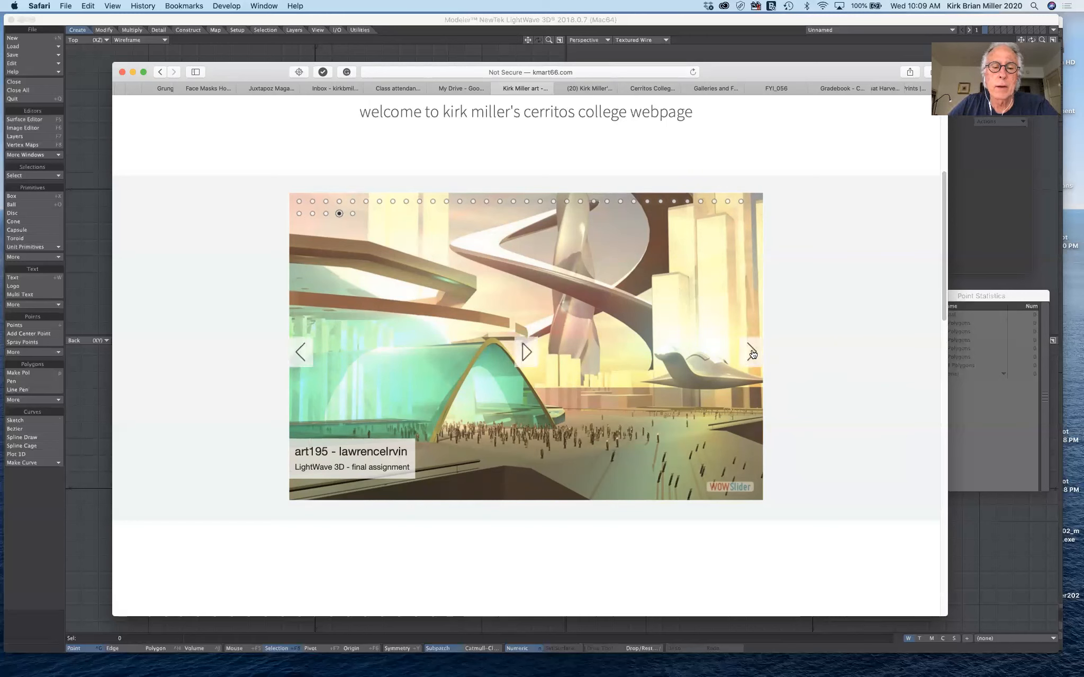
{"action": "left_click", "coordinate": [753, 354]}
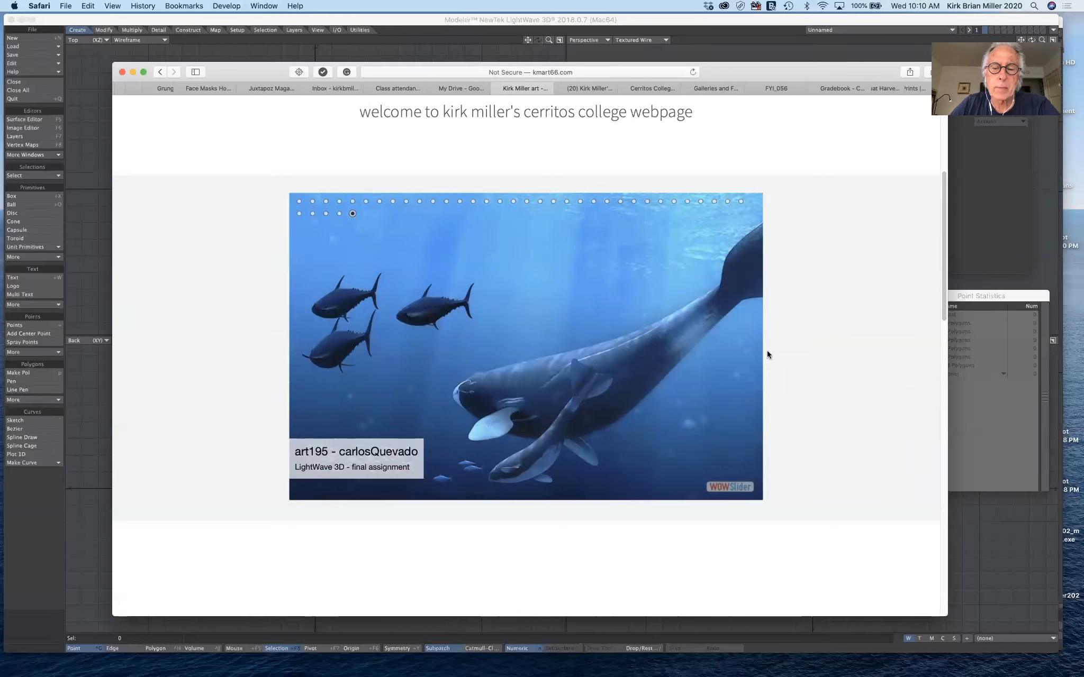
{"action": "mouse_move", "coordinate": [754, 347]}
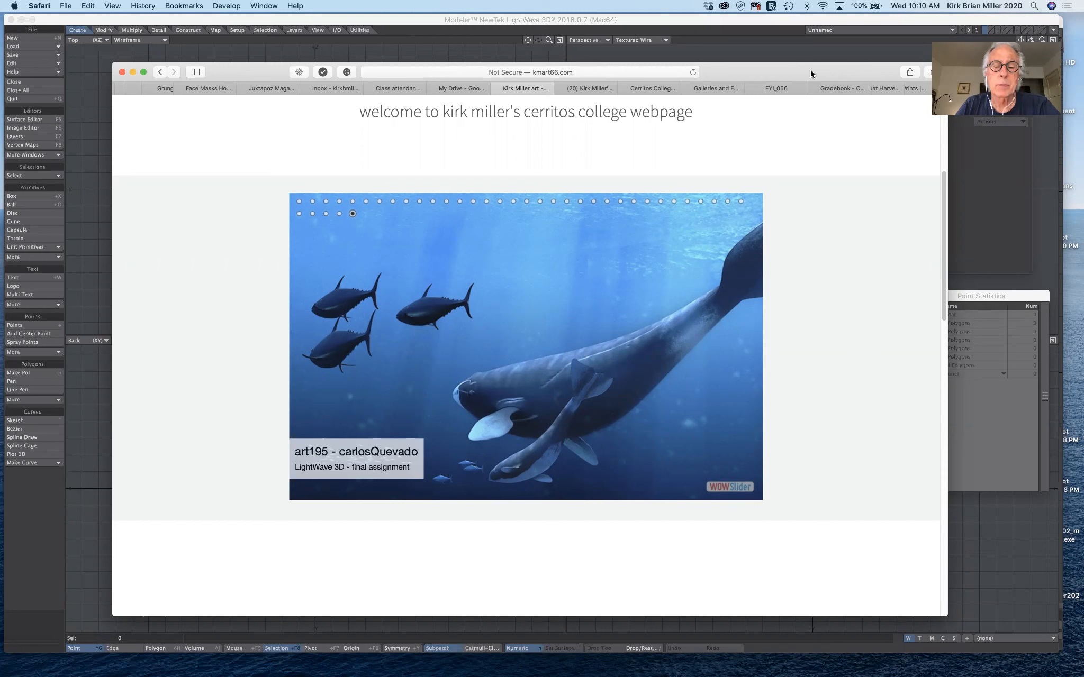
- Bring the class webpage window back into view and open its weekly syllabi page
{"action": "left_click_drag", "start_coordinate": [811, 70], "coordinate": [614, 0]}
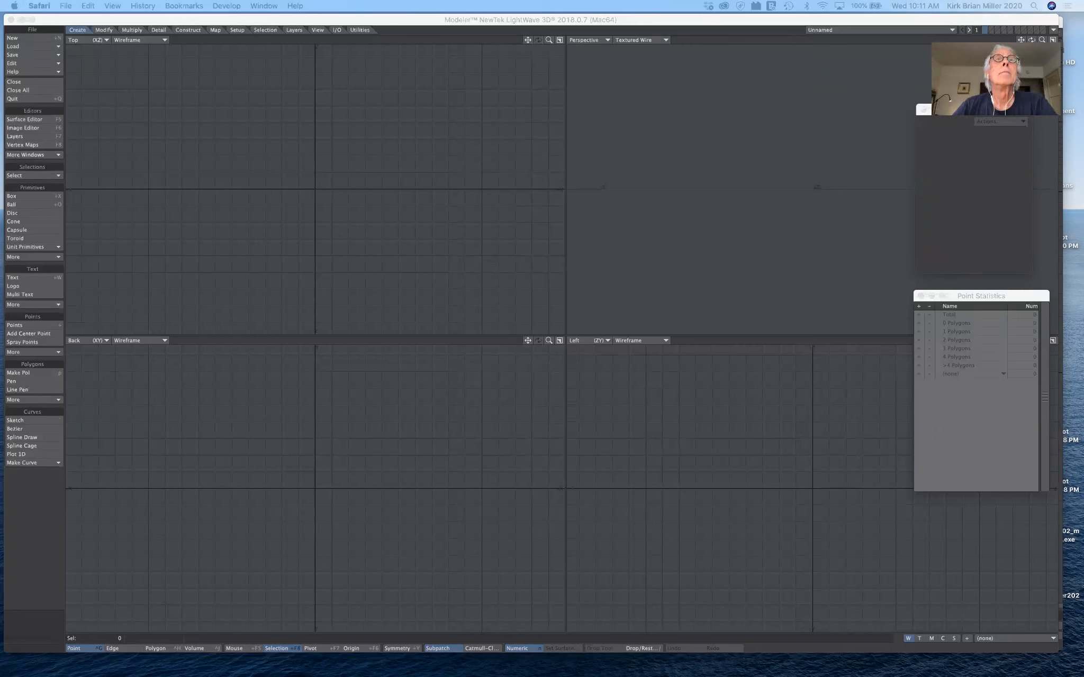
{"action": "left_click_drag", "start_coordinate": [736, 1], "coordinate": [756, 92]}
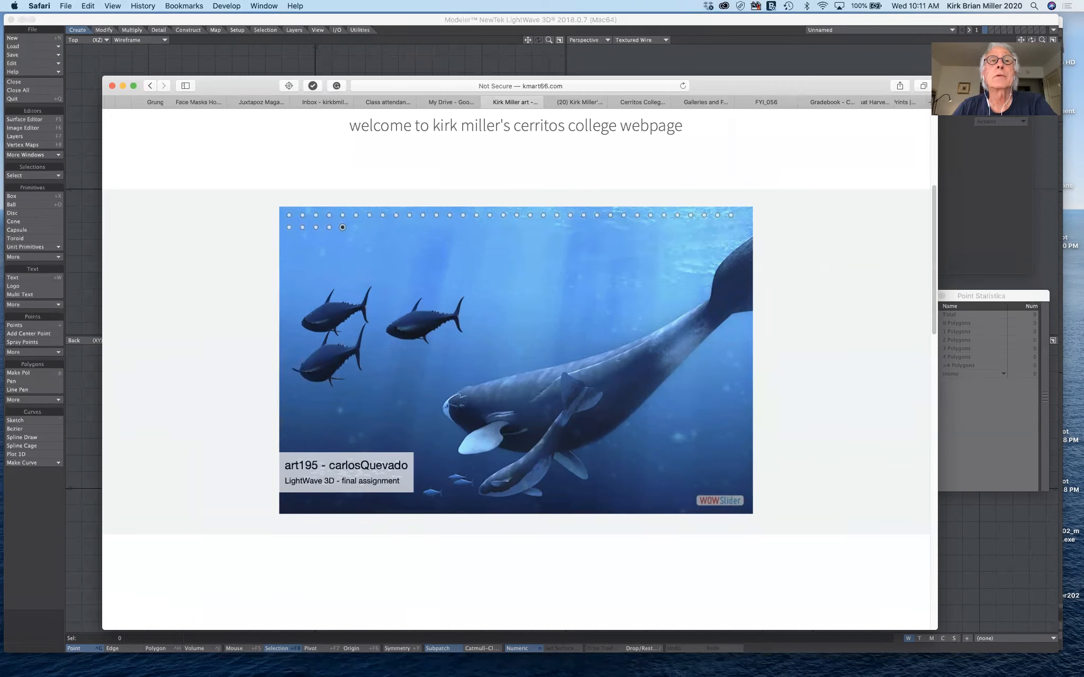
{"action": "scroll", "coordinate": [821, 132], "scroll_direction": "up", "scroll_amount": 1}
{"action": "scroll", "coordinate": [820, 130], "scroll_direction": "up", "scroll_amount": 5}
{"action": "mouse_move", "coordinate": [647, 138]}
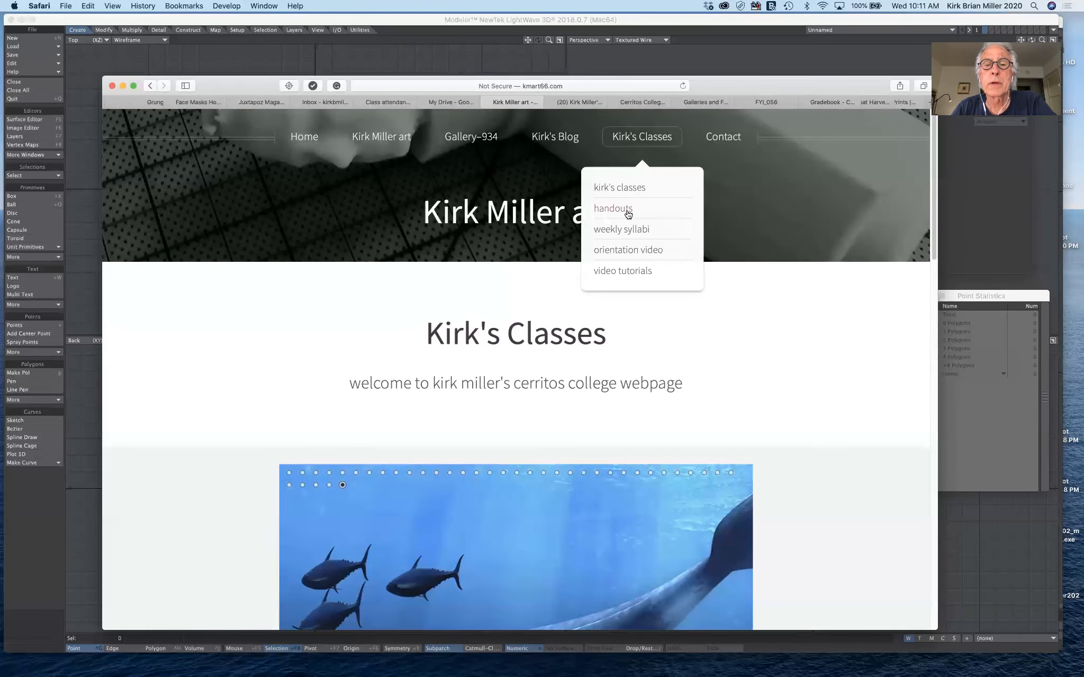
{"action": "left_click", "coordinate": [631, 232]}
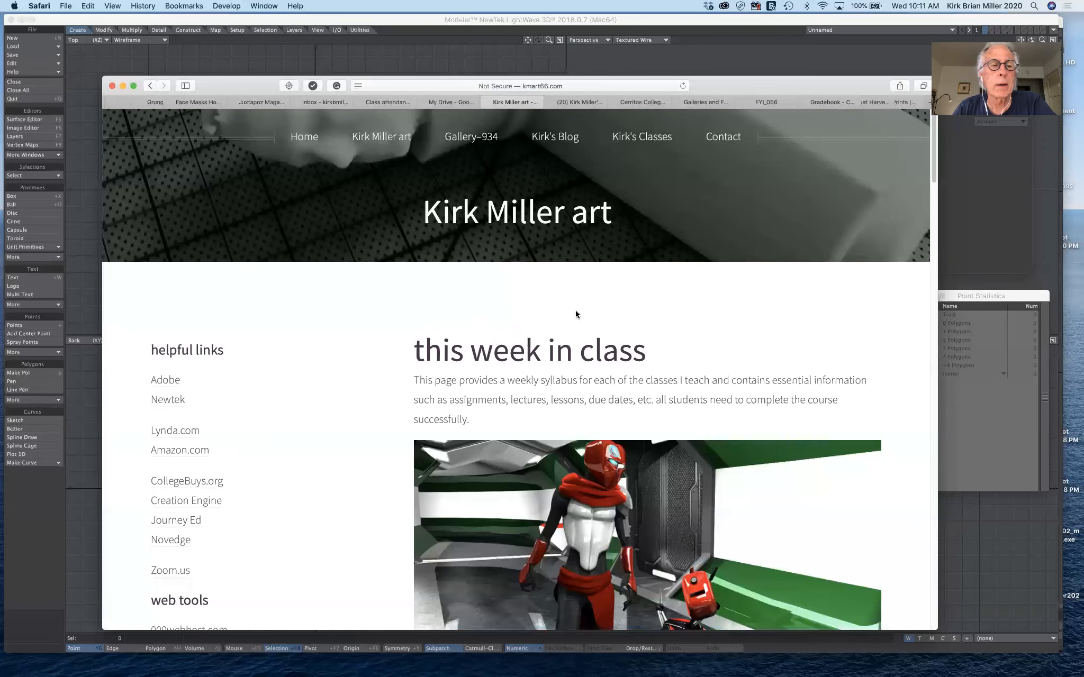
- Look at the LightWave 30-day trial page via the Newtek helpful link and return to the weekly syllabi page
{"action": "scroll", "coordinate": [269, 399], "scroll_direction": "down", "scroll_amount": 5}
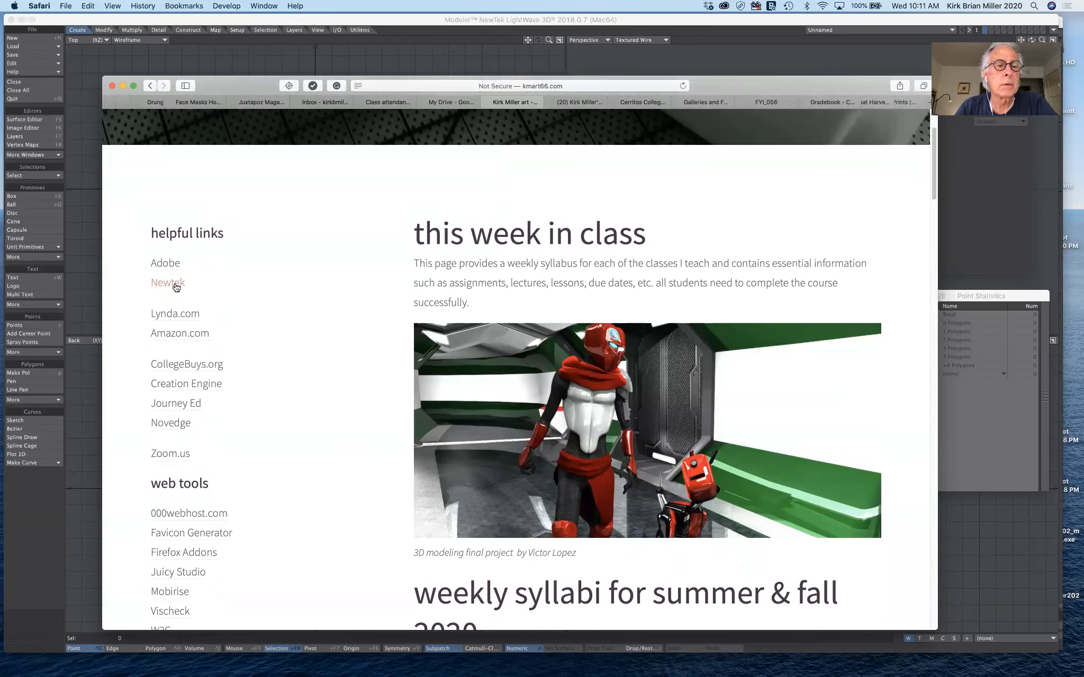
{"action": "left_click", "coordinate": [175, 284]}
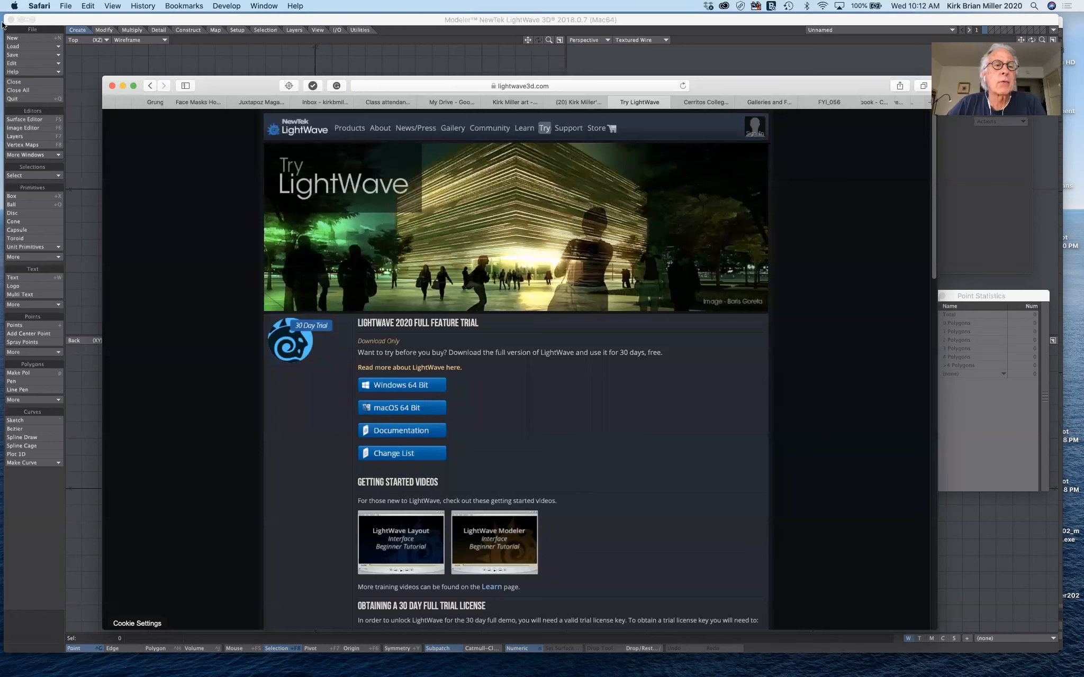
{"action": "left_click", "coordinate": [147, 87]}
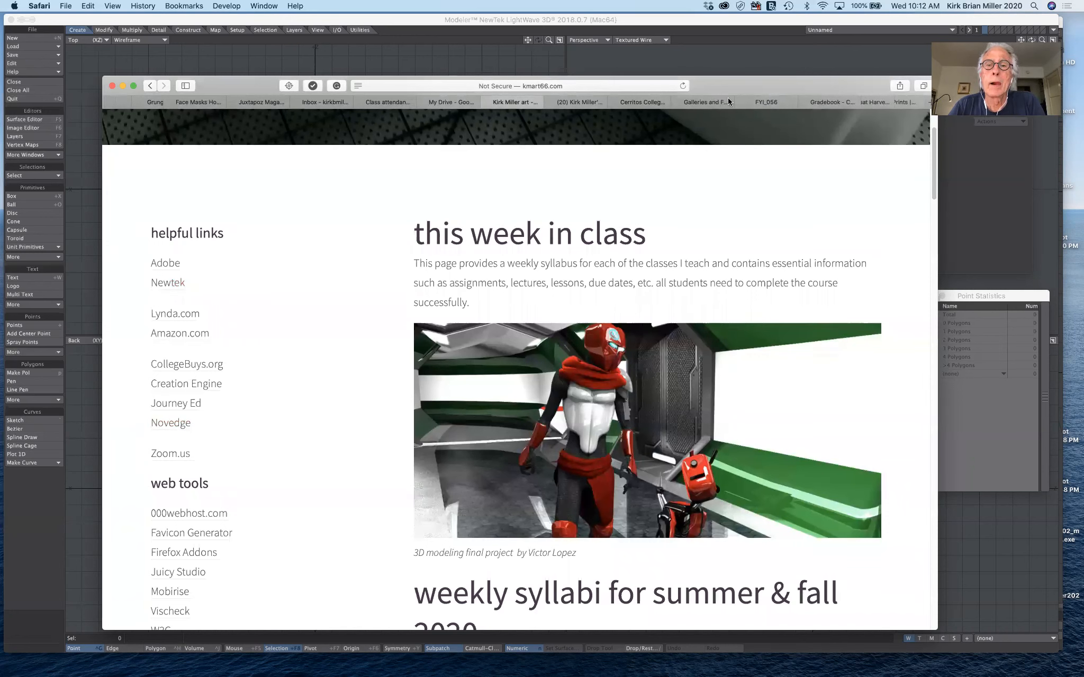
- Minimize the class website's browser window to uncover the LightWave Modeler workspace
{"action": "left_click_drag", "start_coordinate": [709, 84], "coordinate": [703, 68]}
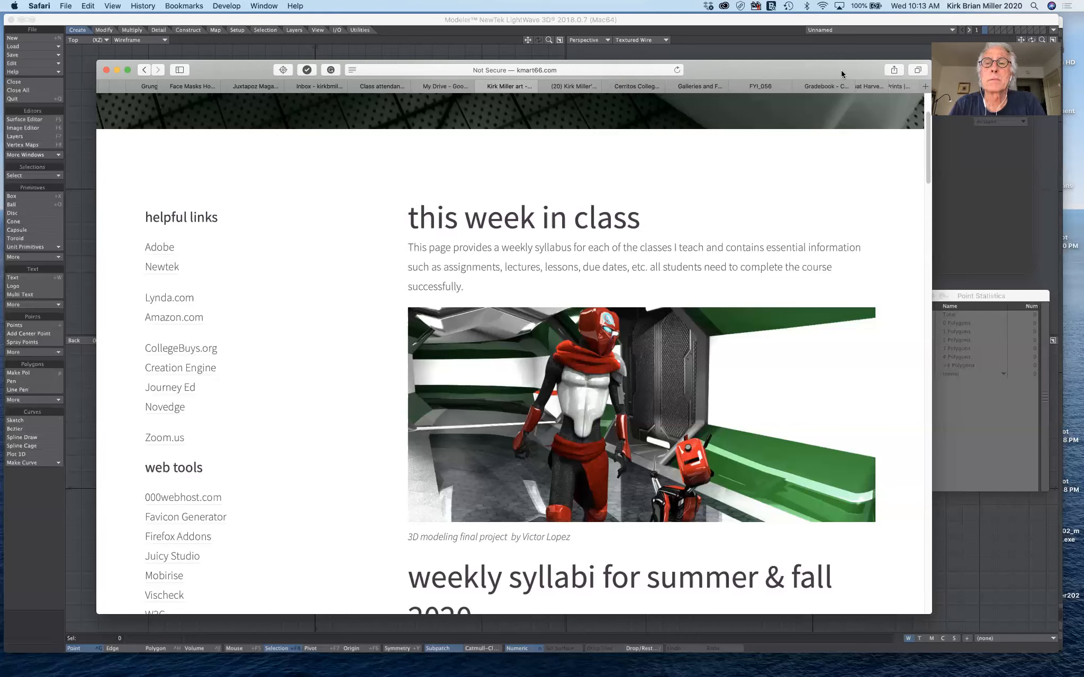
{"action": "mouse_move", "coordinate": [840, 67]}
{"action": "left_mouse_down"}
{"action": "mouse_move", "coordinate": [832, 81]}
{"action": "mouse_move", "coordinate": [833, 54]}
{"action": "left_mouse_up"}
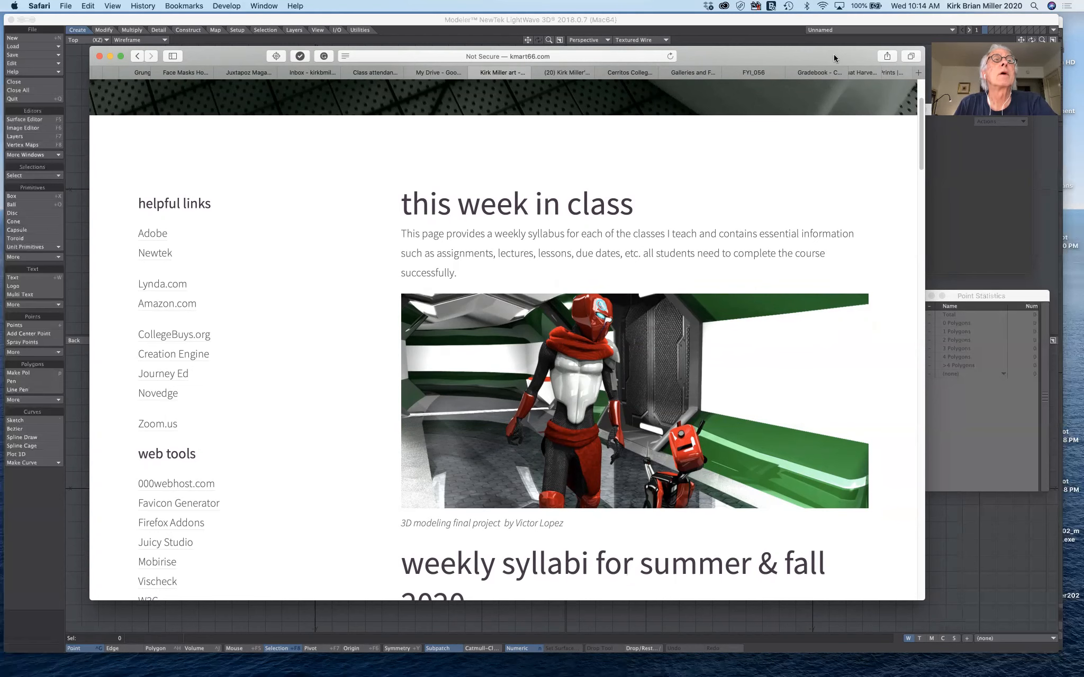
{"action": "double_click", "coordinate": [834, 58]}
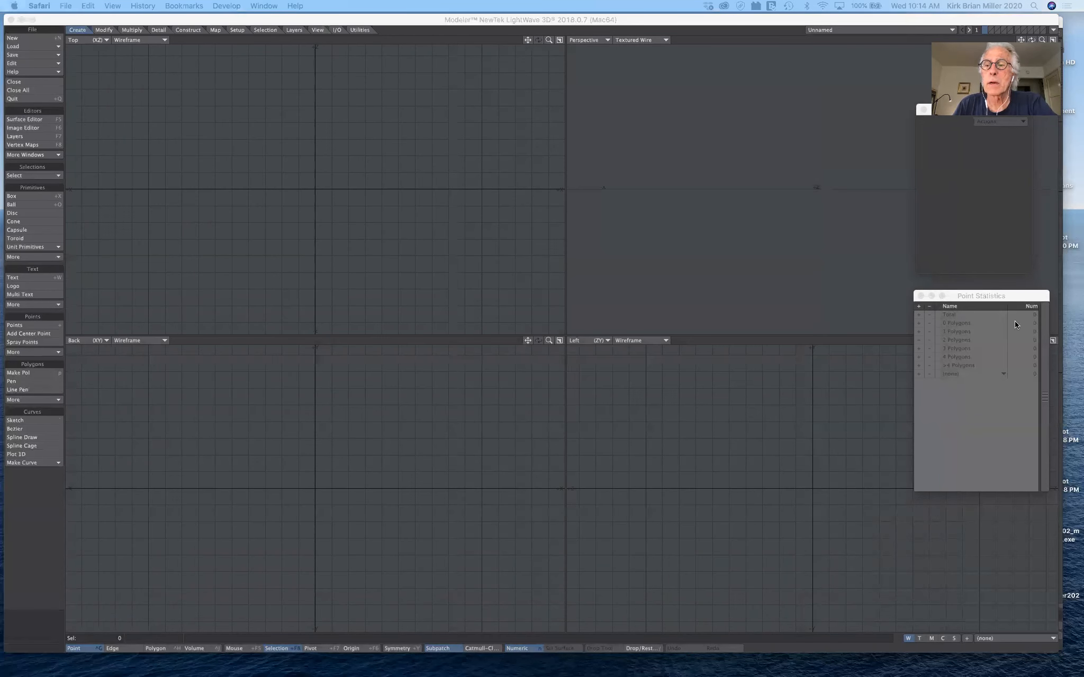
- Switch to LightWave Modeler and arrange the Point Statistics and Numeric windows along the edge of the viewports
{"action": "left_click", "coordinate": [1000, 297]}
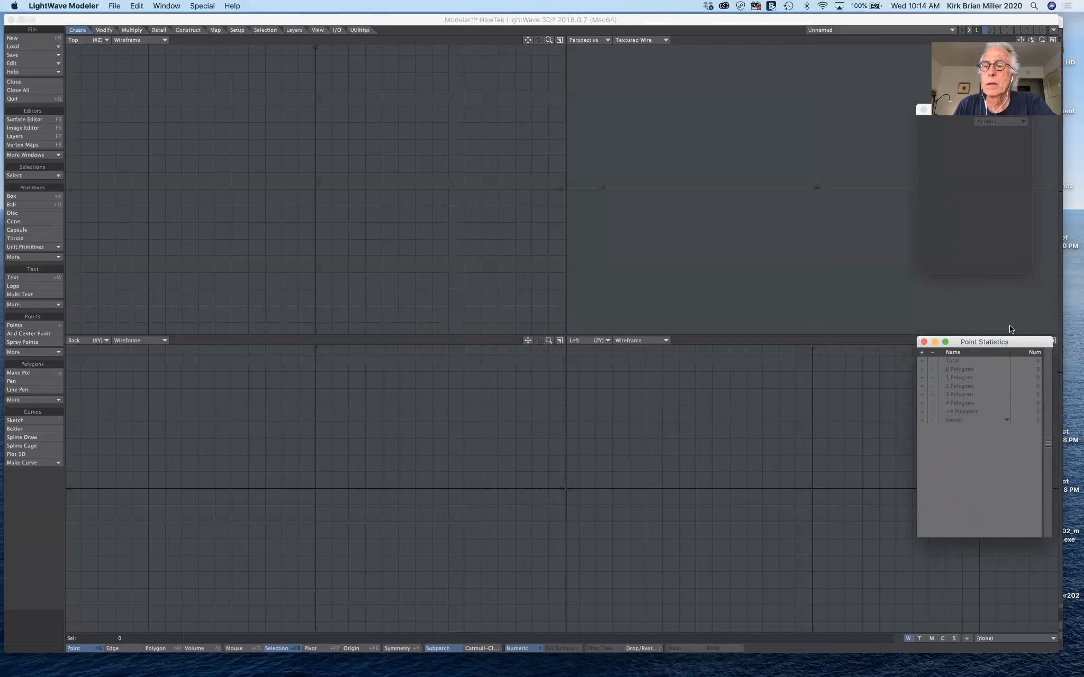
{"action": "left_click_drag", "start_coordinate": [1009, 325], "coordinate": [1009, 312]}
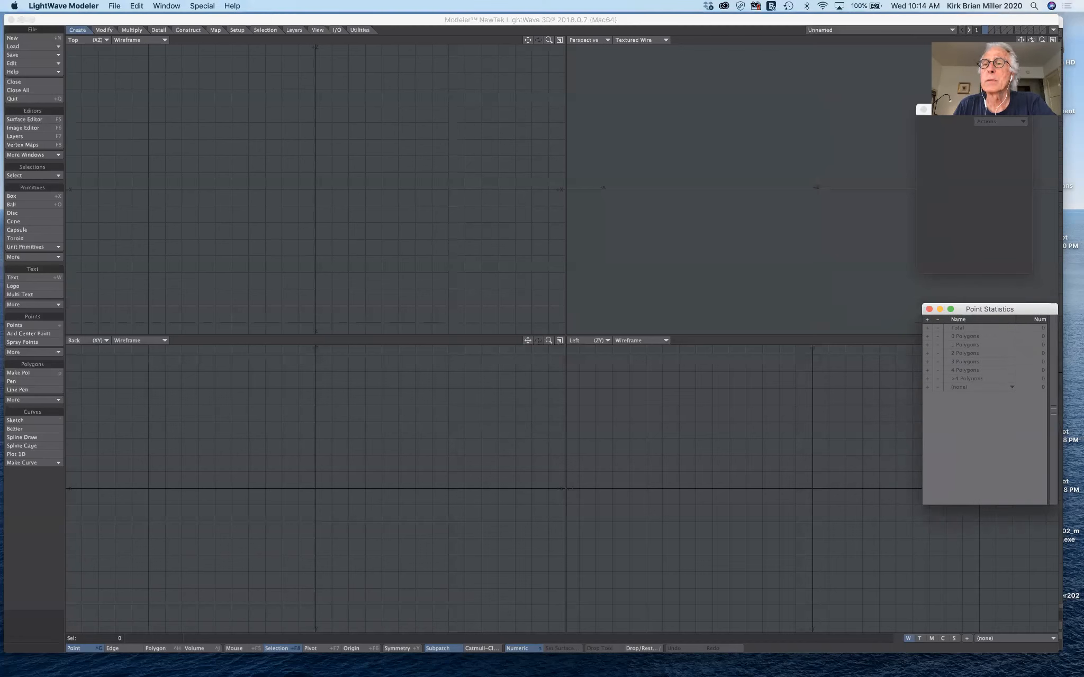
{"action": "left_click_drag", "start_coordinate": [996, 106], "coordinate": [1008, 60]}
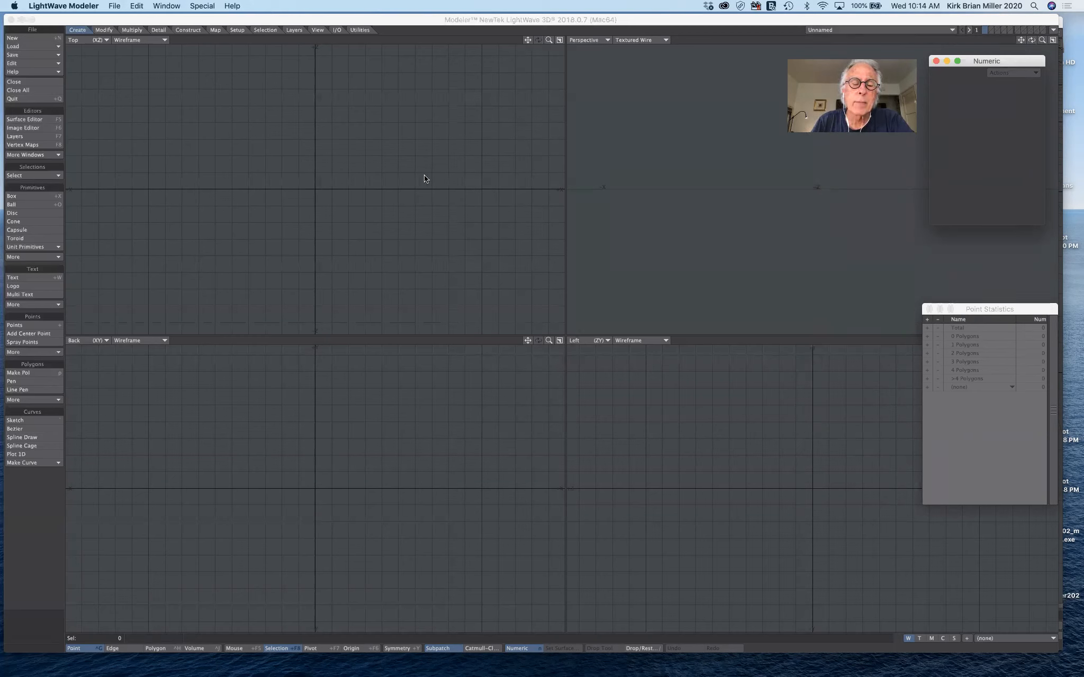
{"action": "mouse_move", "coordinate": [495, 671]}
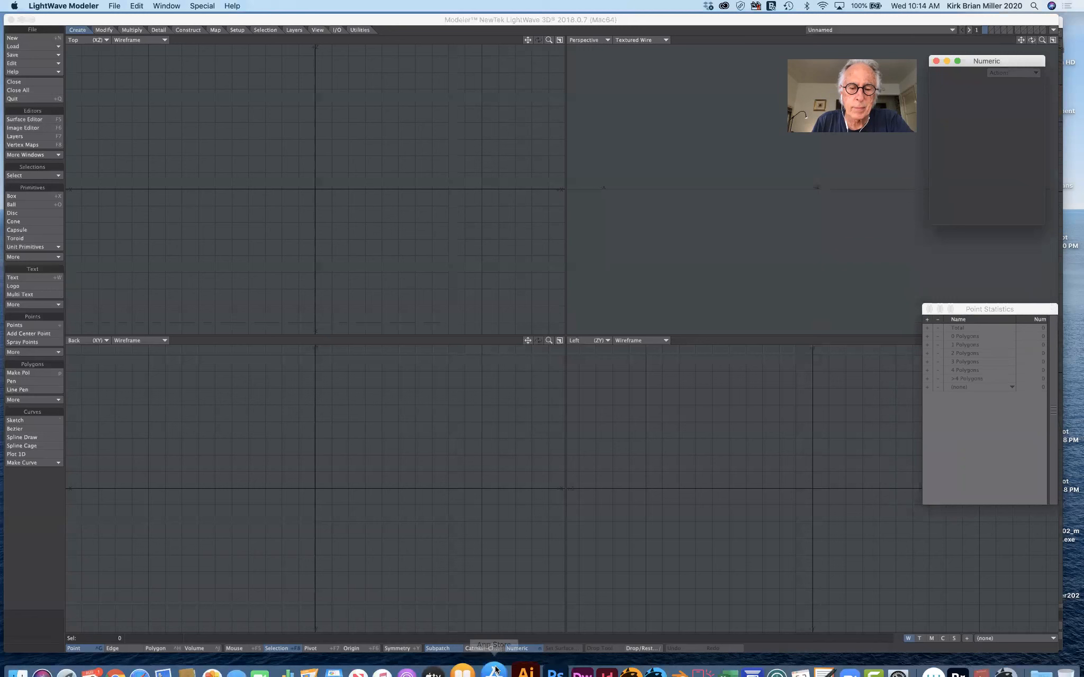
- Look at the LightWave Layout workspace and return to Modeler
{"action": "left_click", "coordinate": [640, 660]}
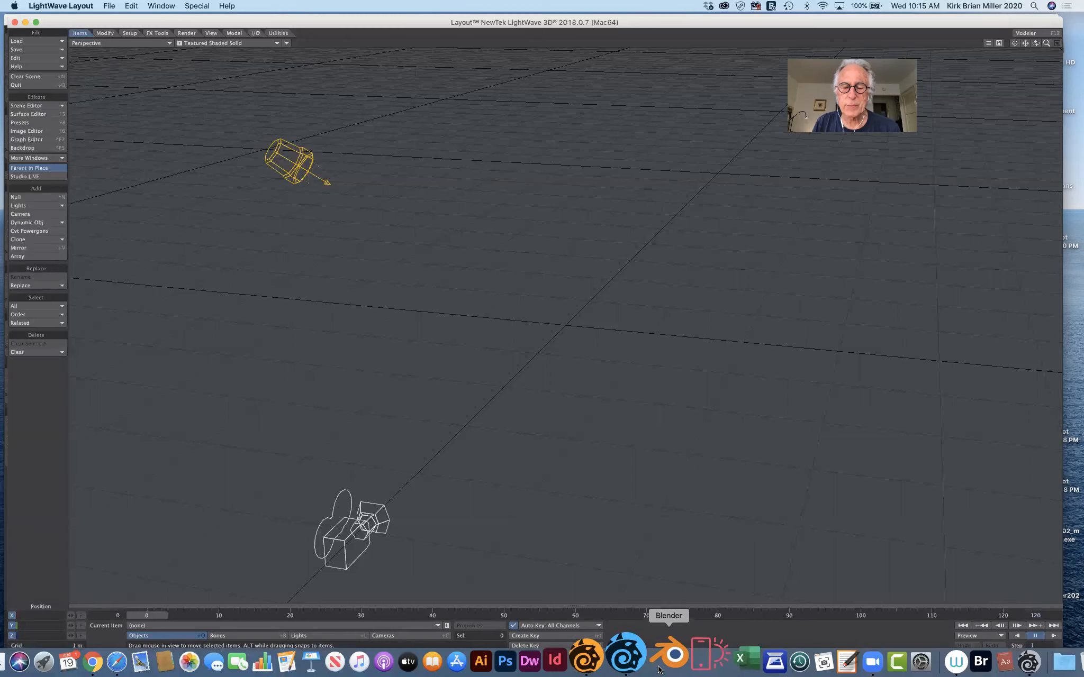
{"action": "left_click", "coordinate": [613, 658]}
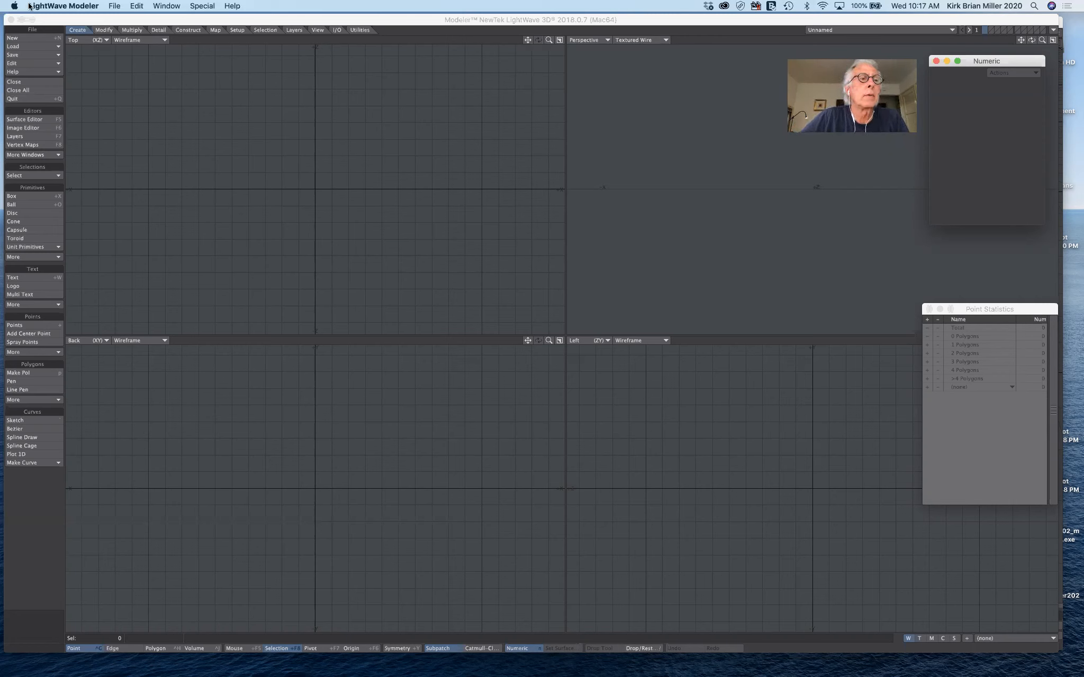
- Minimize the LightWave Modeler and Layout windows to uncover the desktop
{"action": "left_click", "coordinate": [25, 20]}
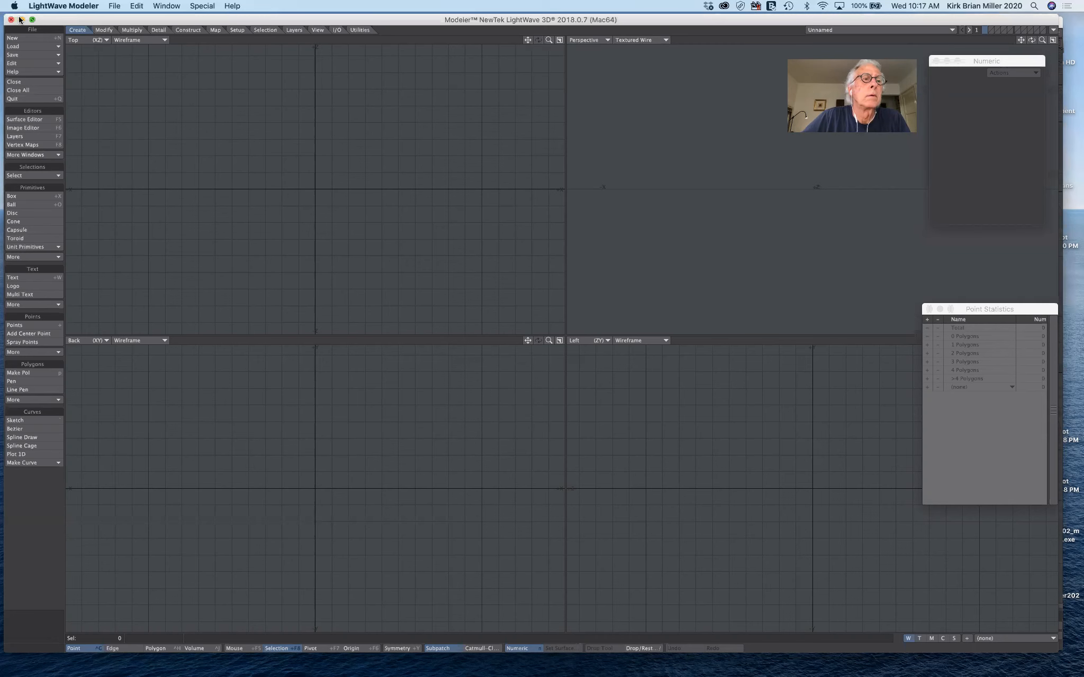
{"action": "left_click", "coordinate": [21, 19]}
{"action": "left_click", "coordinate": [25, 22]}
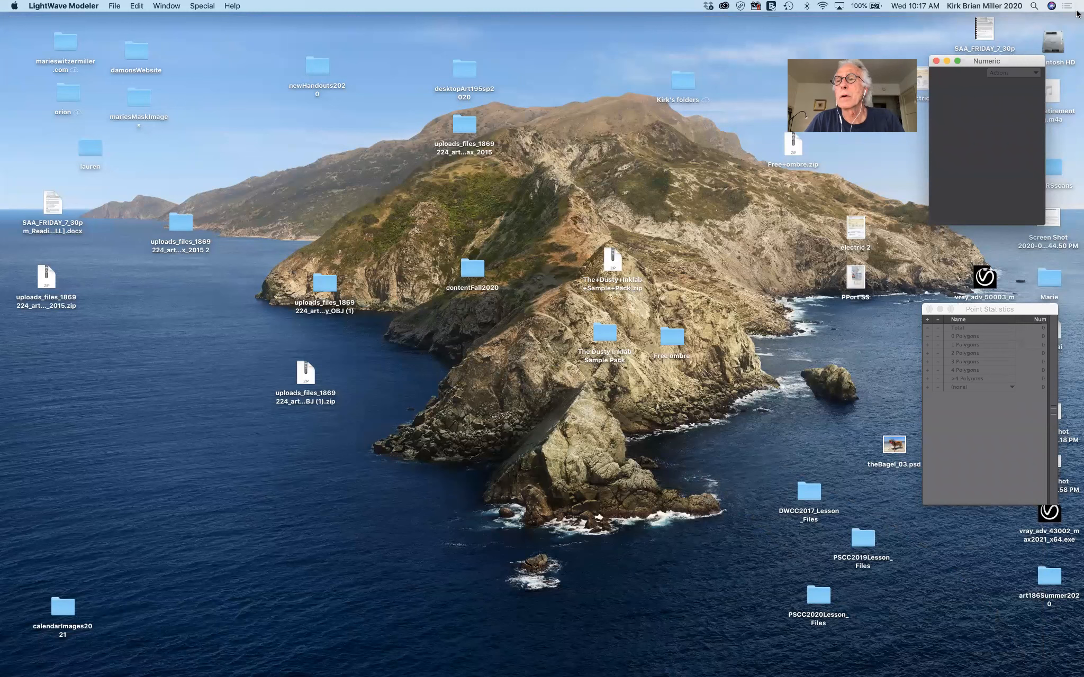
- Open the lightWave2018 folder in Macintosh HD's Applications folder and highlight the Modeler and Layout programs in turn
{"action": "left_click", "coordinate": [1051, 49]}
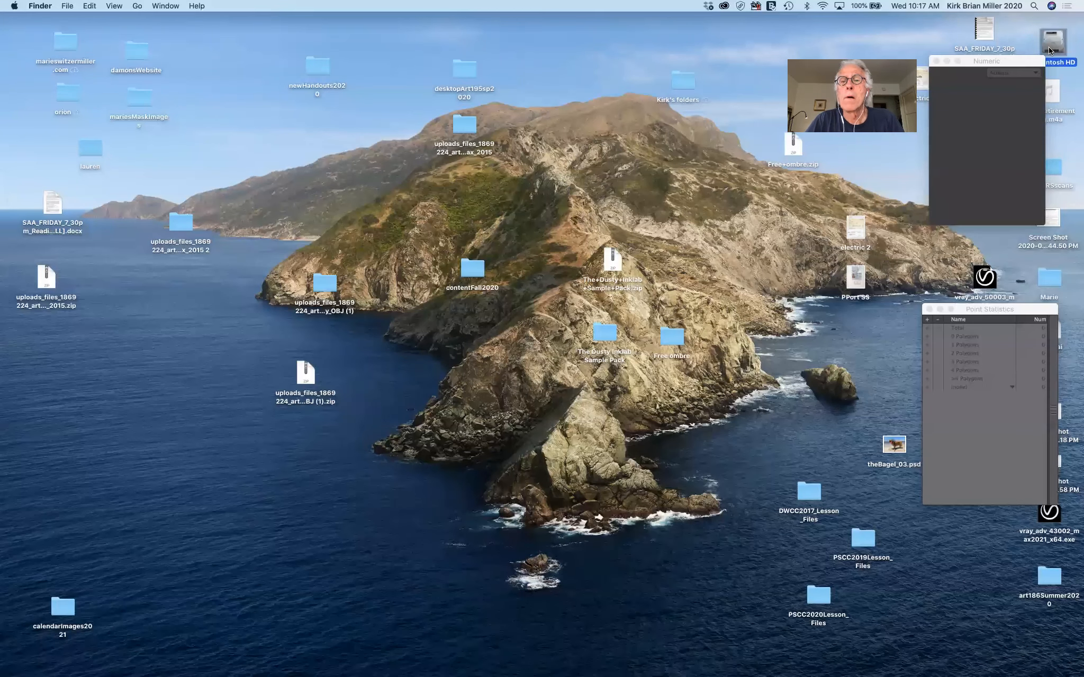
{"action": "double_click", "coordinate": [1051, 49]}
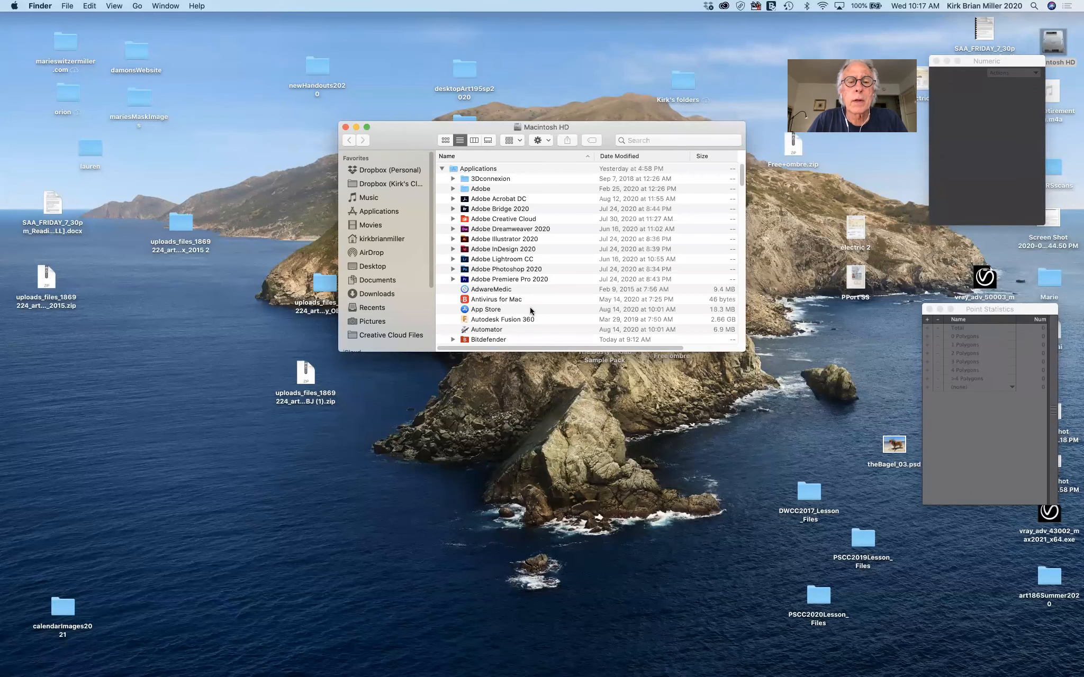
{"action": "scroll", "coordinate": [527, 304], "scroll_direction": "down", "scroll_amount": 5}
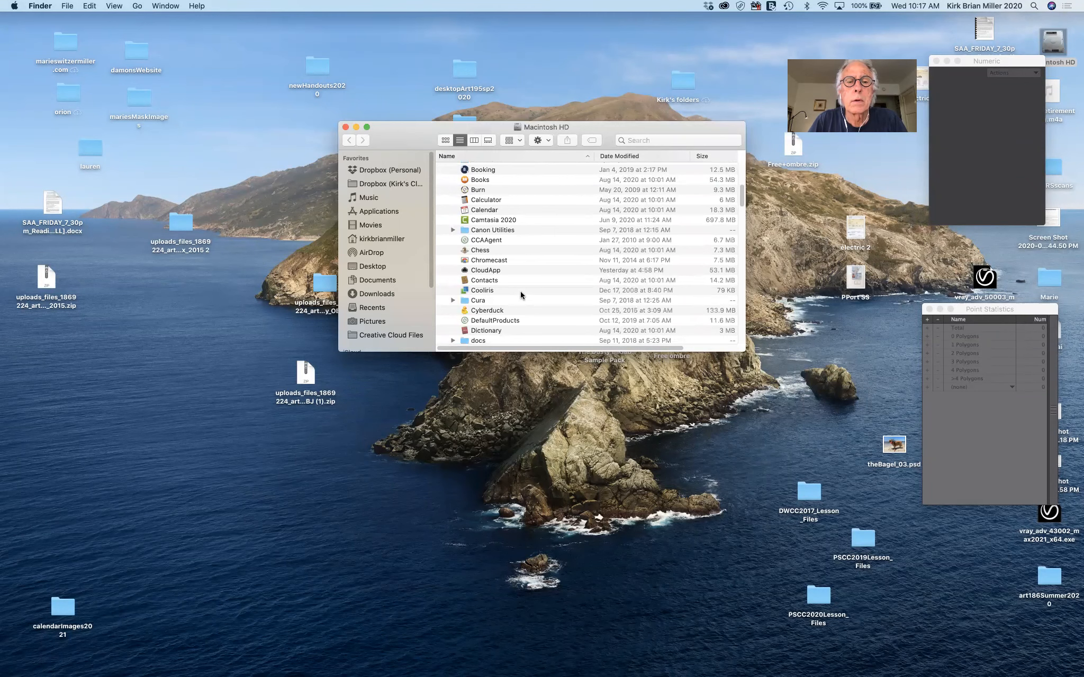
{"action": "scroll", "coordinate": [520, 291], "scroll_direction": "down", "scroll_amount": 4}
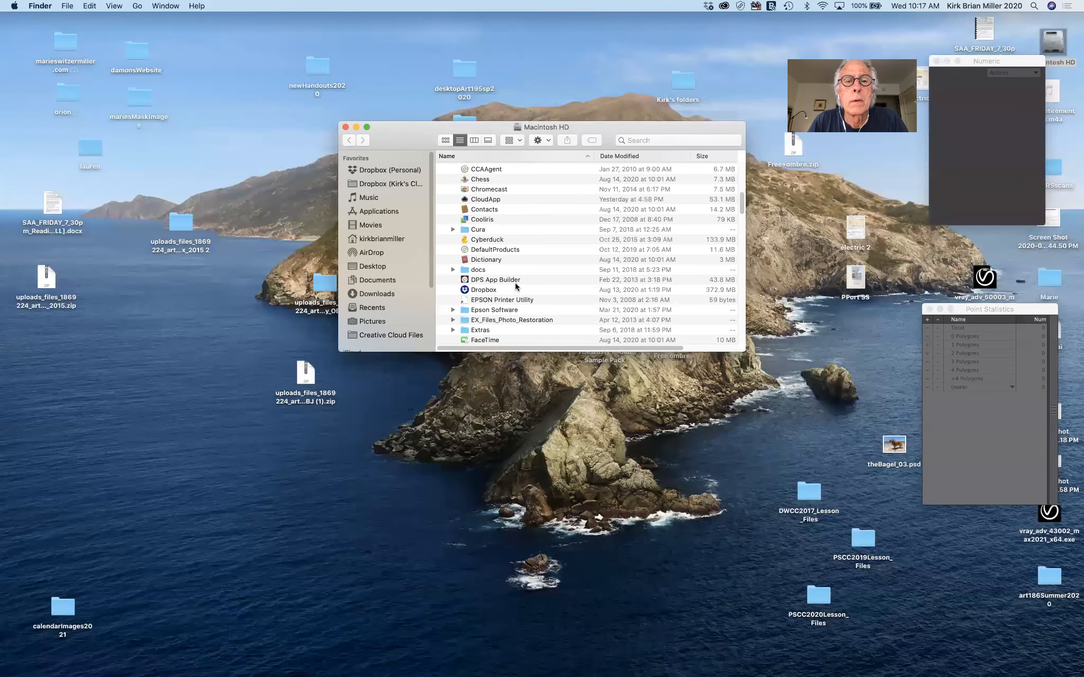
{"action": "scroll", "coordinate": [515, 286], "scroll_direction": "up", "scroll_amount": 5}
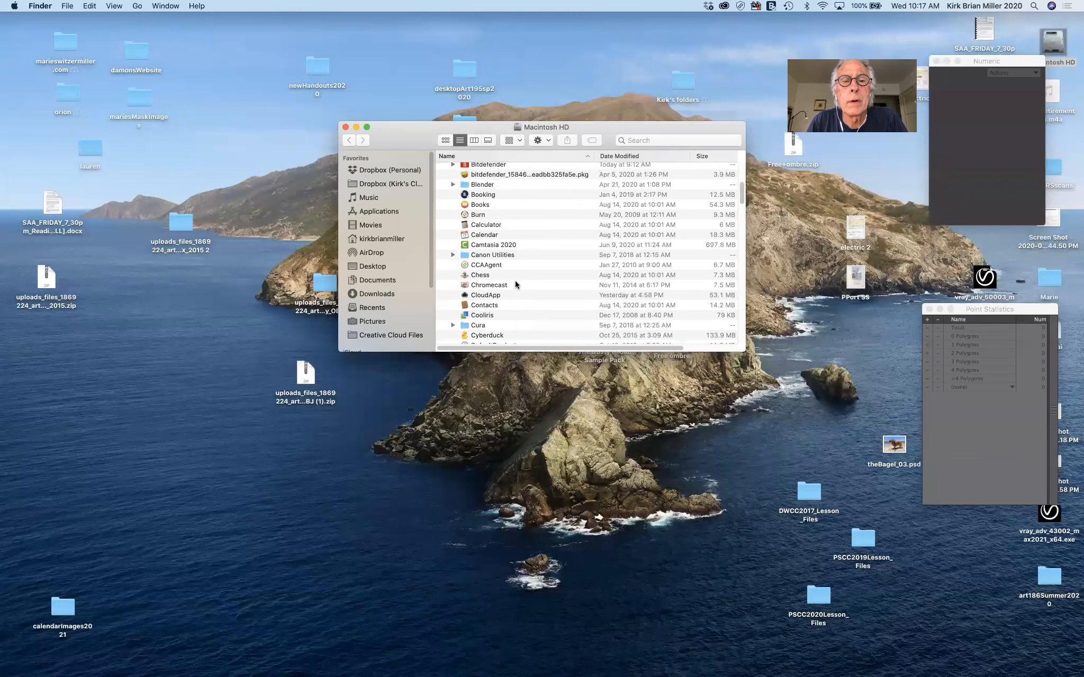
{"action": "scroll", "coordinate": [515, 285], "scroll_direction": "down", "scroll_amount": 8}
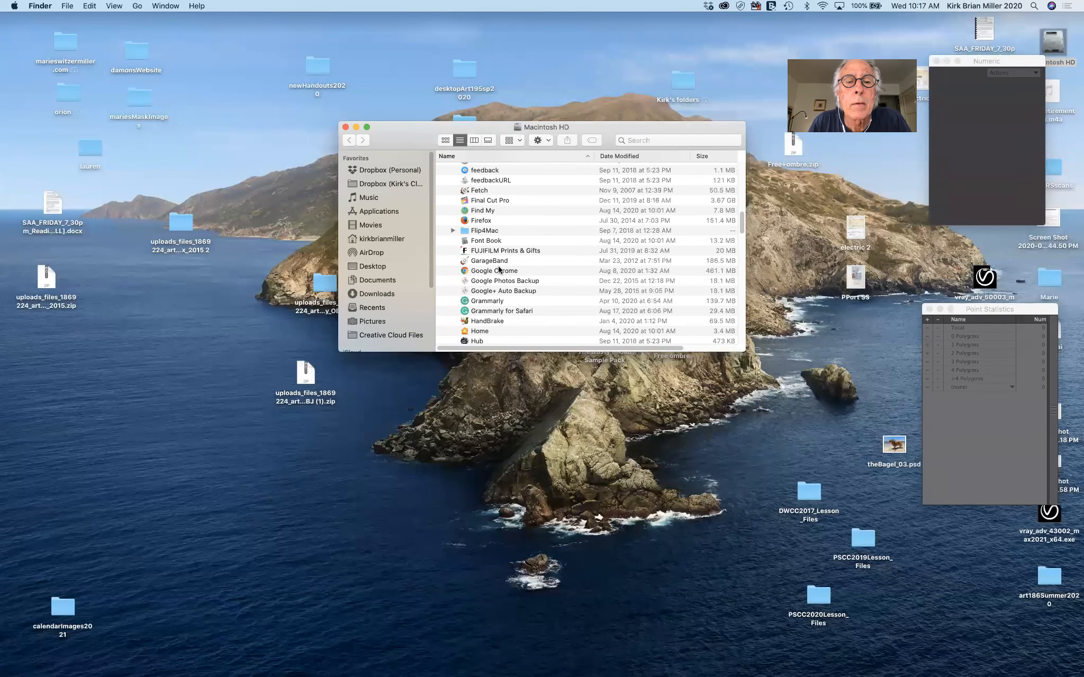
{"action": "scroll", "coordinate": [499, 269], "scroll_direction": "down", "scroll_amount": 1}
{"action": "scroll", "coordinate": [499, 270], "scroll_direction": "down", "scroll_amount": 5}
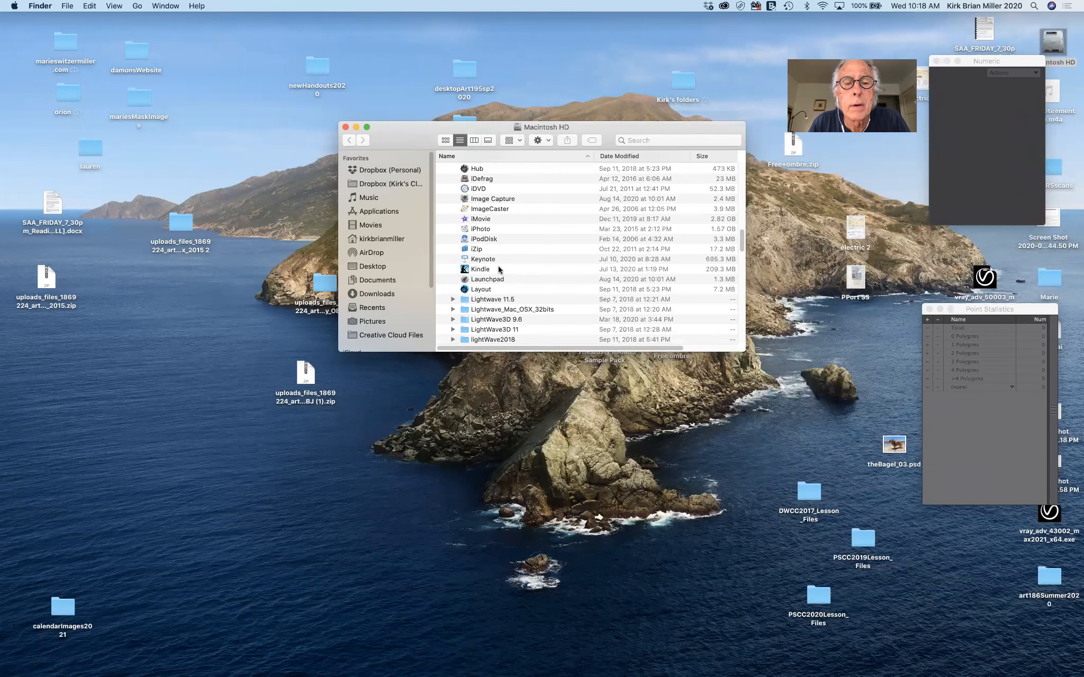
{"action": "scroll", "coordinate": [512, 300], "scroll_direction": "down", "scroll_amount": 3}
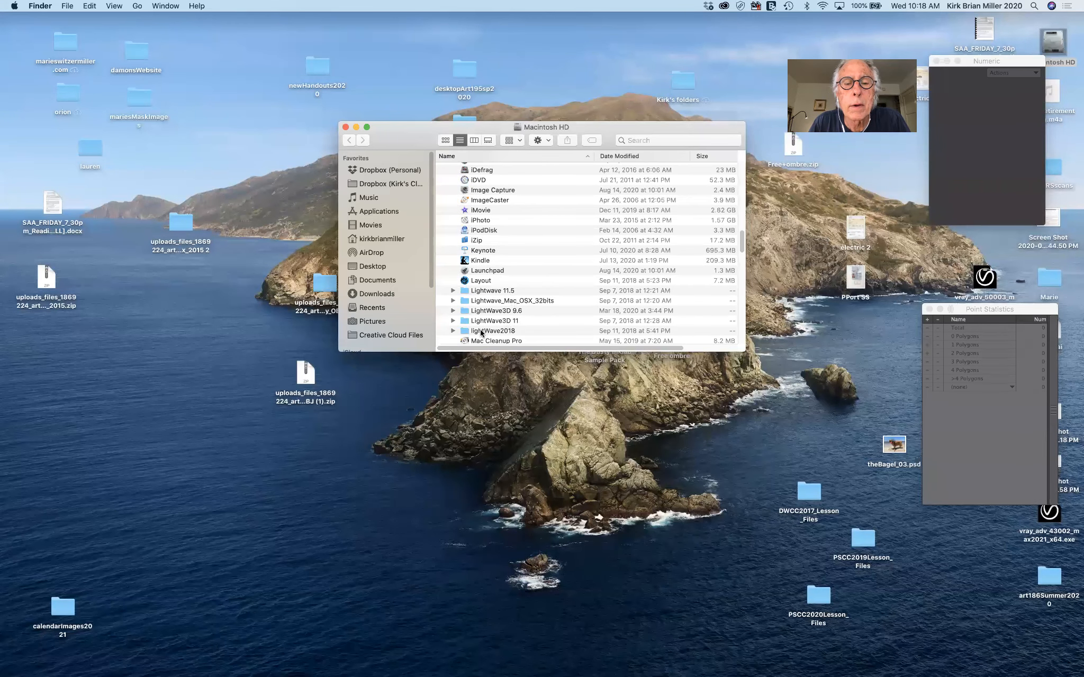
{"action": "double_click", "coordinate": [463, 330]}
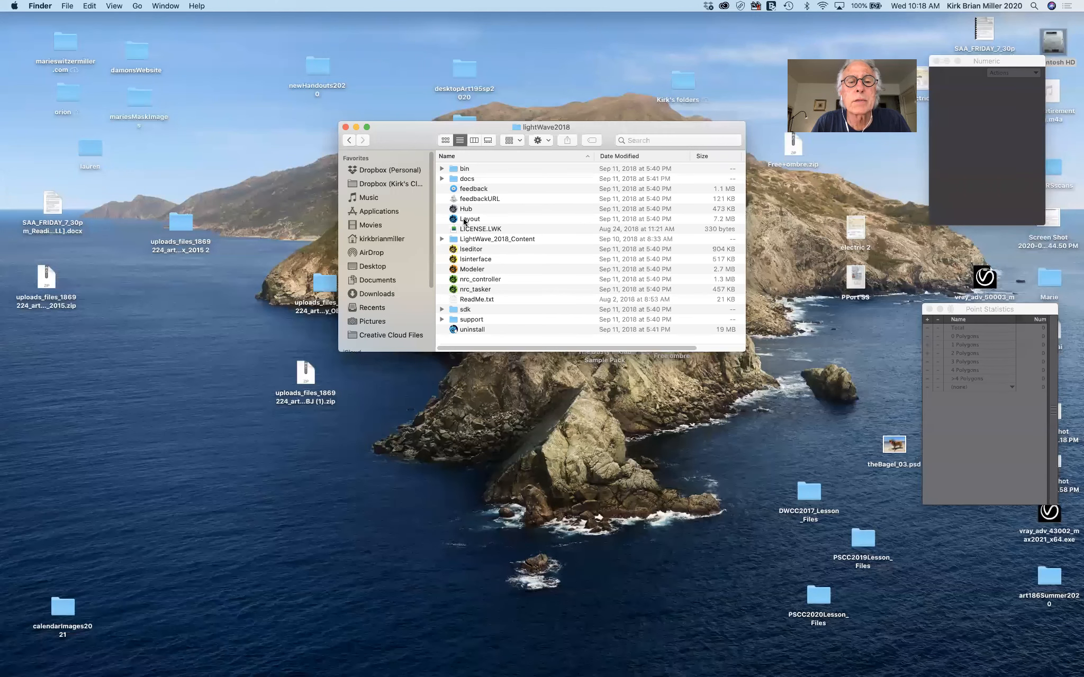
{"action": "left_click", "coordinate": [461, 270]}
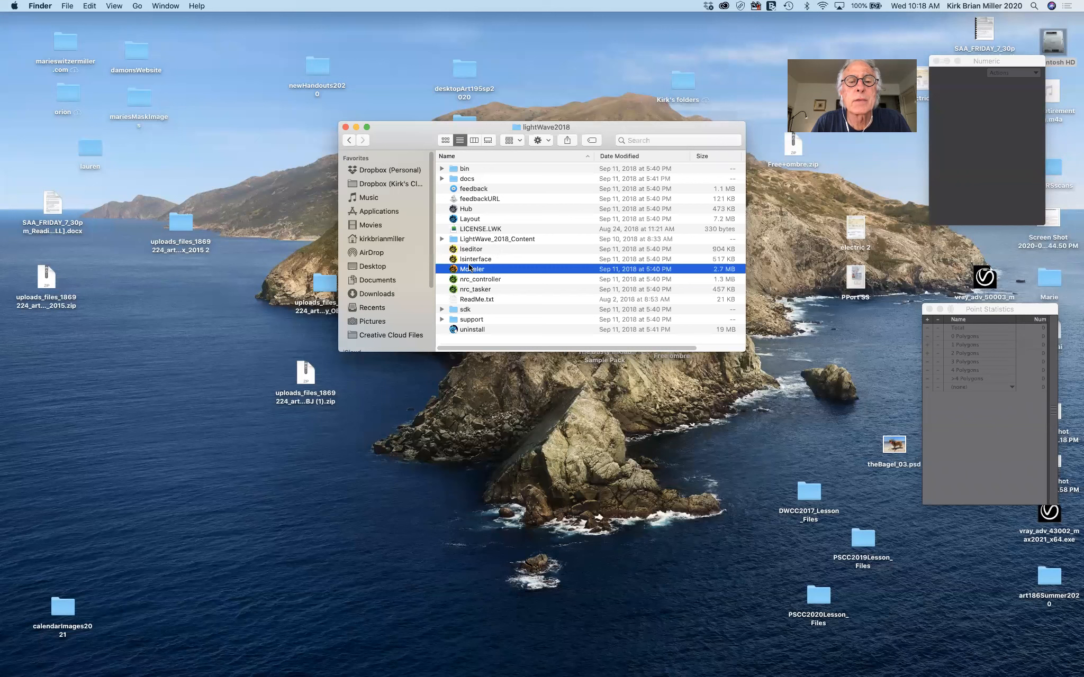
{"action": "left_click", "coordinate": [469, 219]}
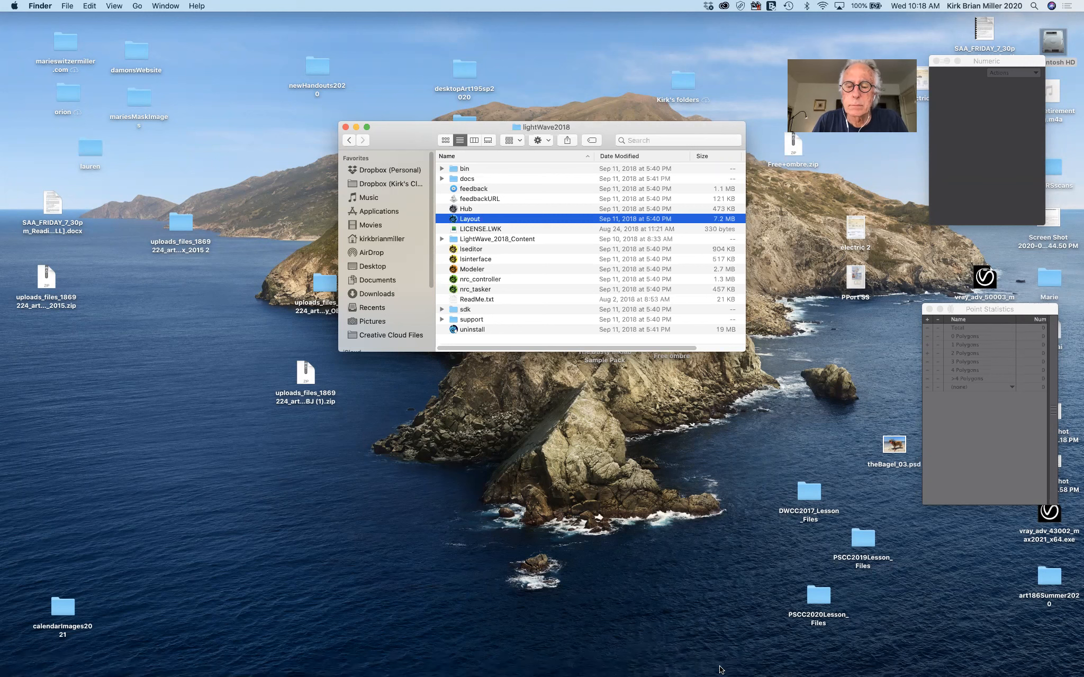
- Switch back to LightWave Modeler and restore its minimized main window
{"action": "mouse_move", "coordinate": [732, 671]}
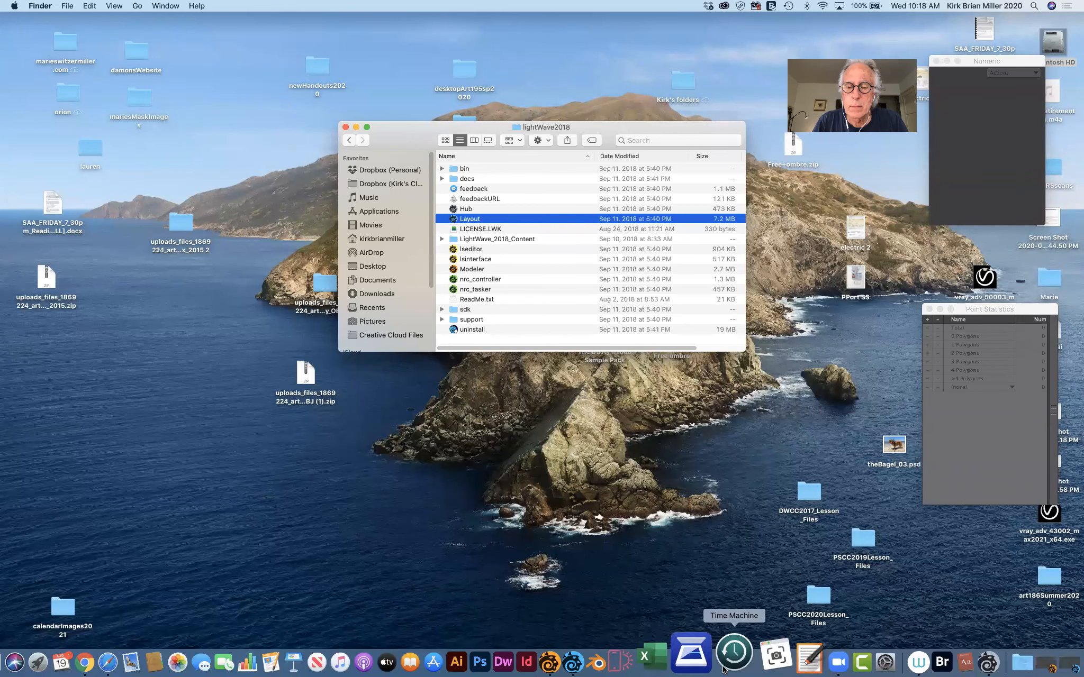
{"action": "left_click", "coordinate": [592, 660]}
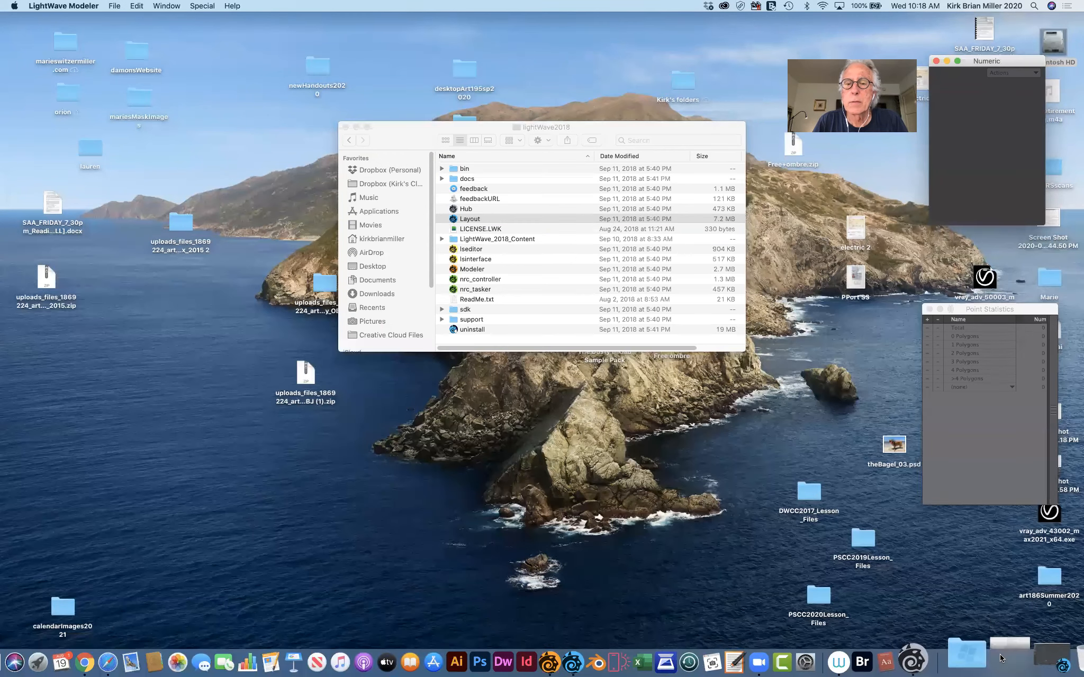
{"action": "left_click", "coordinate": [1001, 656]}
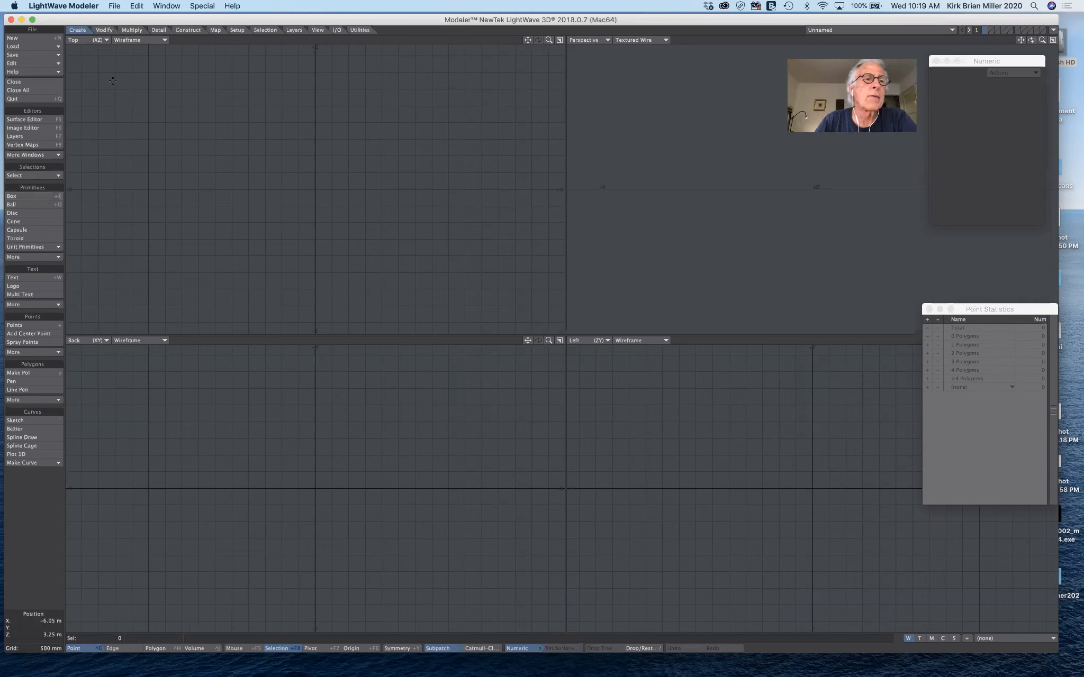
- Examine the Modify, Multiply, Construct, Detail and Utilities toolsets and return to the Create tools
{"action": "left_click", "coordinate": [107, 30]}
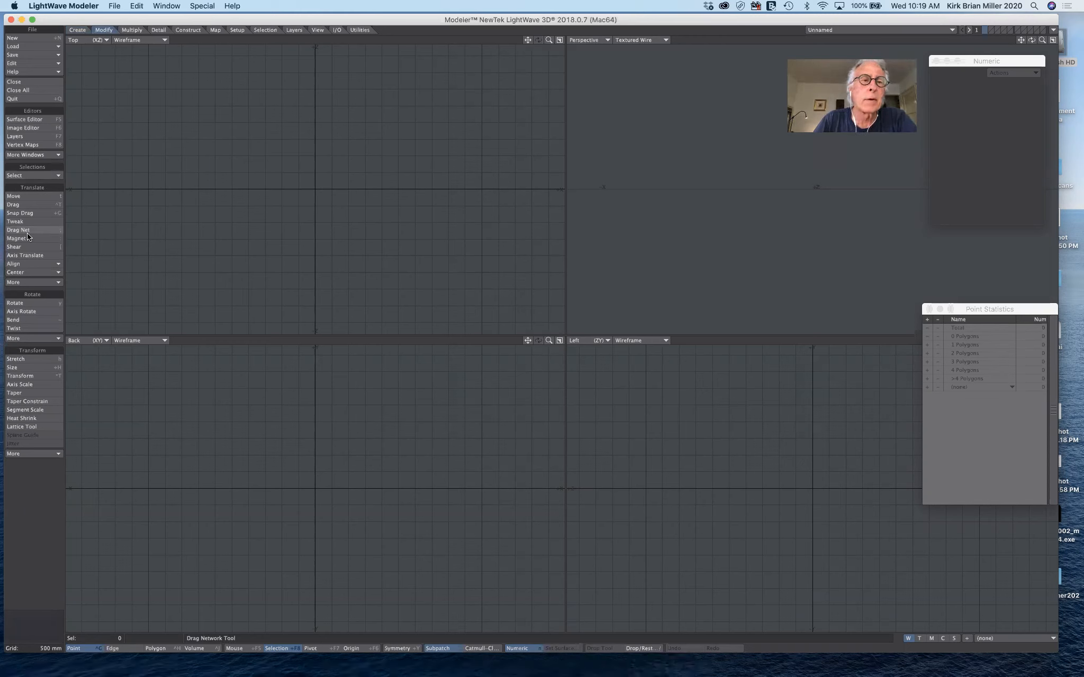
{"action": "left_click", "coordinate": [133, 30]}
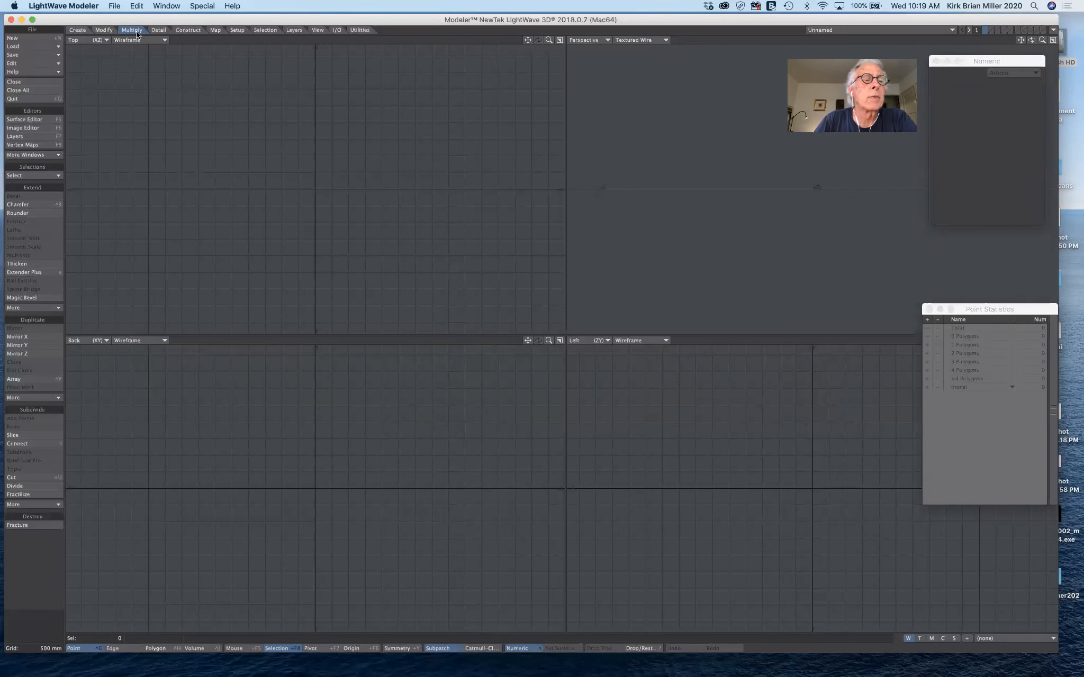
{"action": "left_click", "coordinate": [187, 30]}
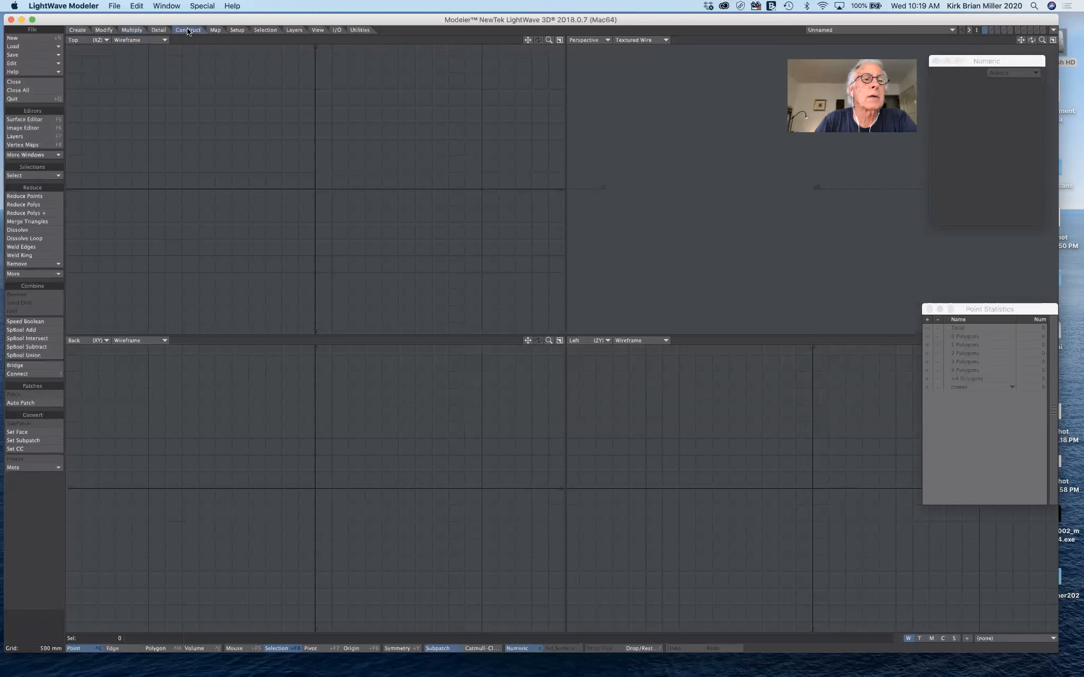
{"action": "left_click", "coordinate": [159, 30]}
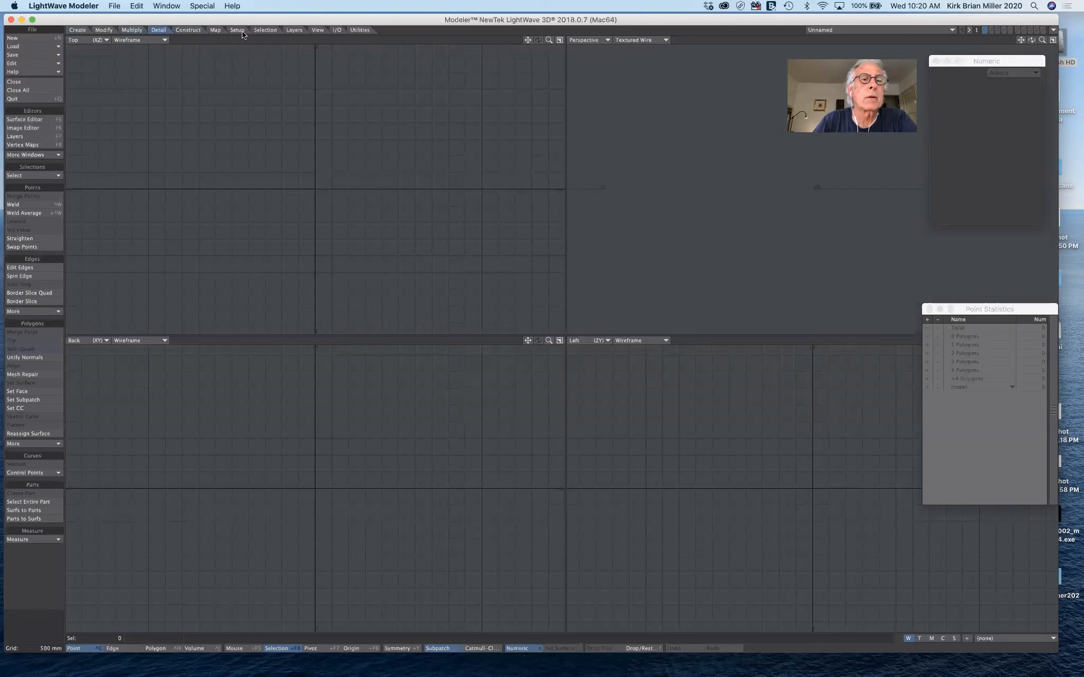
{"action": "left_click", "coordinate": [360, 30]}
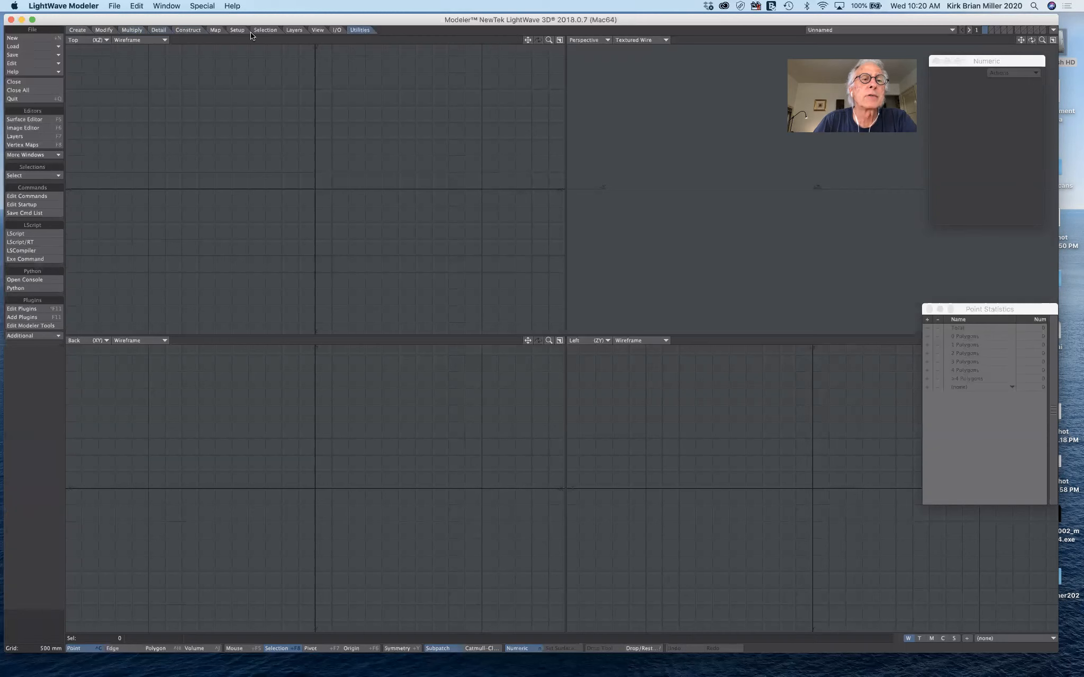
{"action": "left_click", "coordinate": [82, 30]}
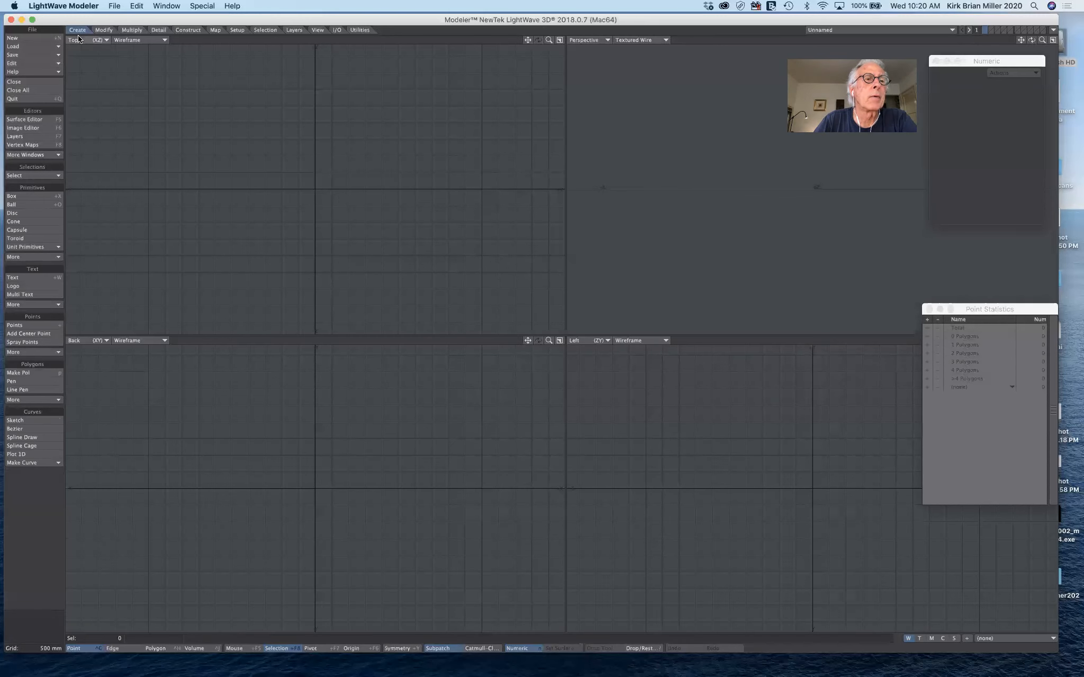
{"action": "left_click", "coordinate": [104, 30]}
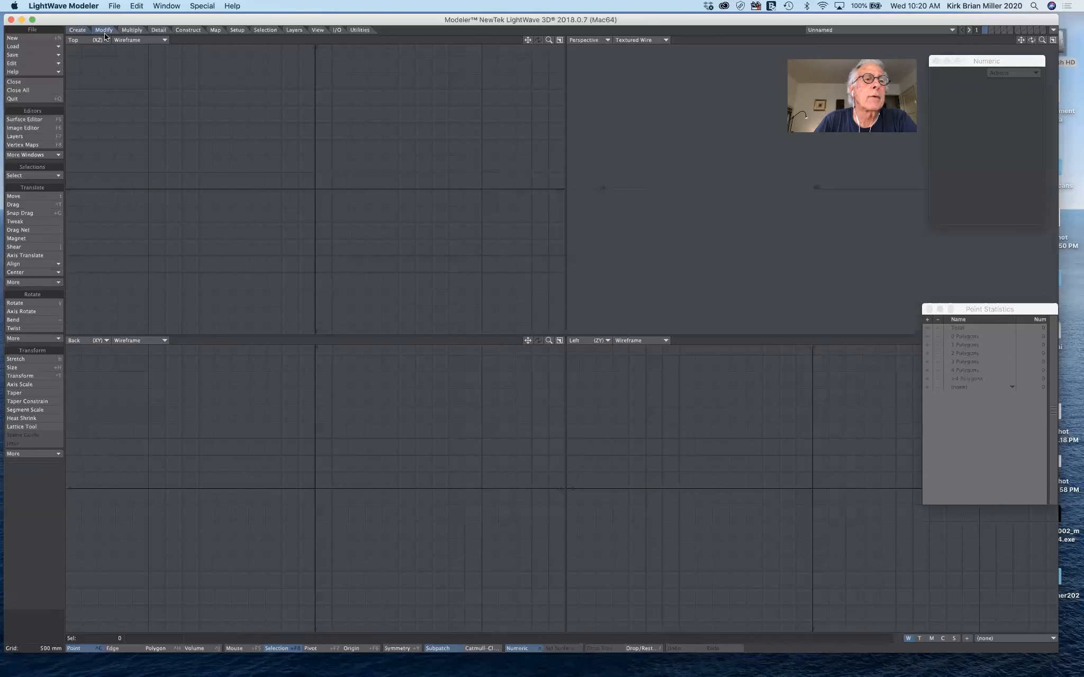
{"action": "left_click", "coordinate": [83, 30]}
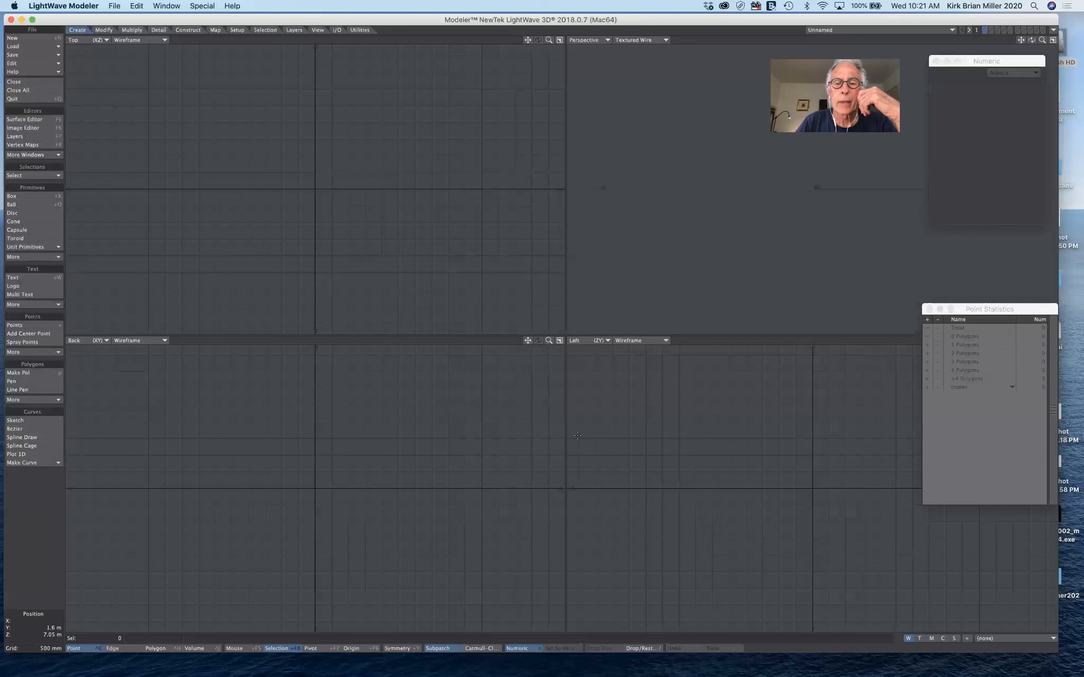
- Change the Left (ZY) viewport to the Right (ZY) view
{"action": "left_click", "coordinate": [591, 340]}
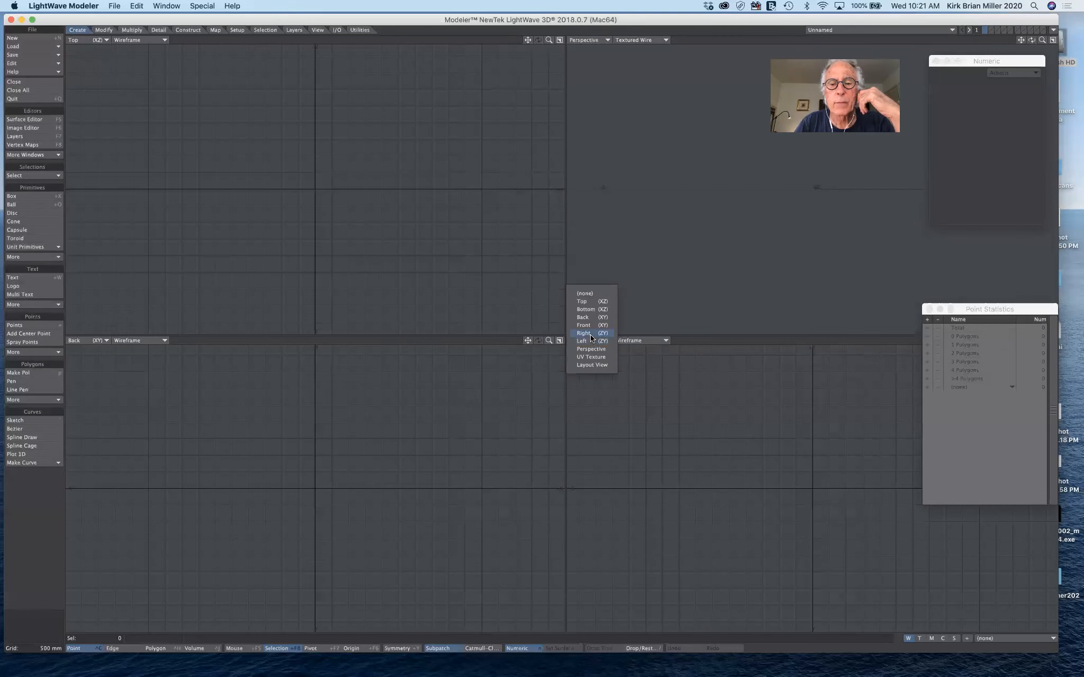
{"action": "left_click", "coordinate": [588, 333]}
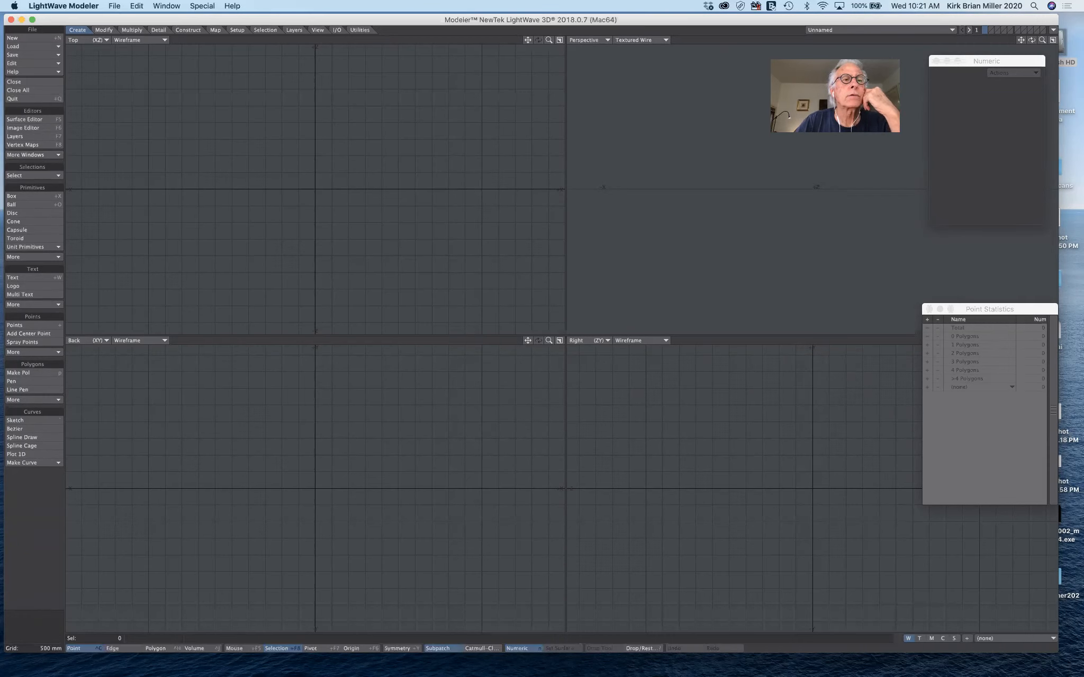
- Set the Top viewport's display style to Wireframe and the Perspective viewport's to Texture
{"action": "left_click", "coordinate": [143, 41]}
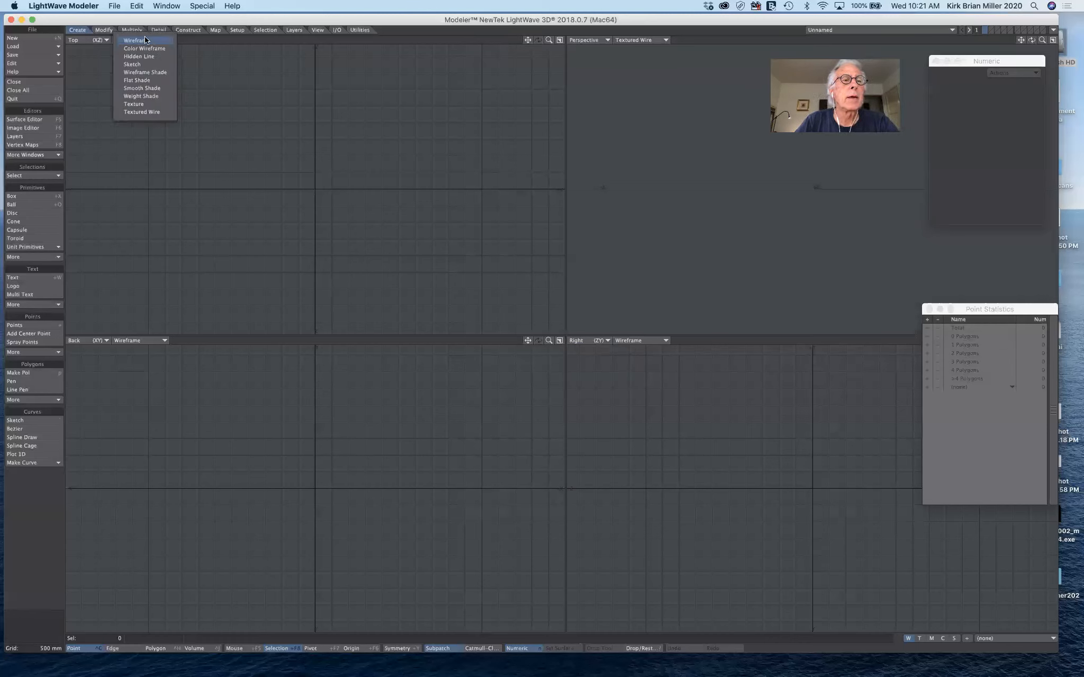
{"action": "left_click", "coordinate": [145, 40]}
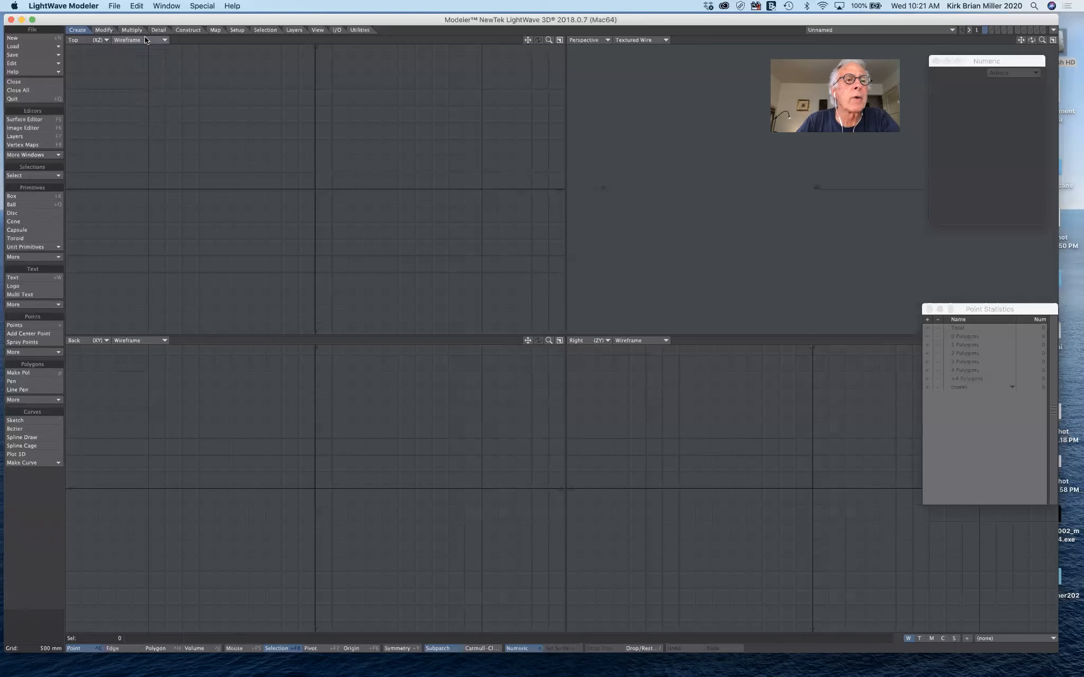
{"action": "left_click", "coordinate": [624, 42]}
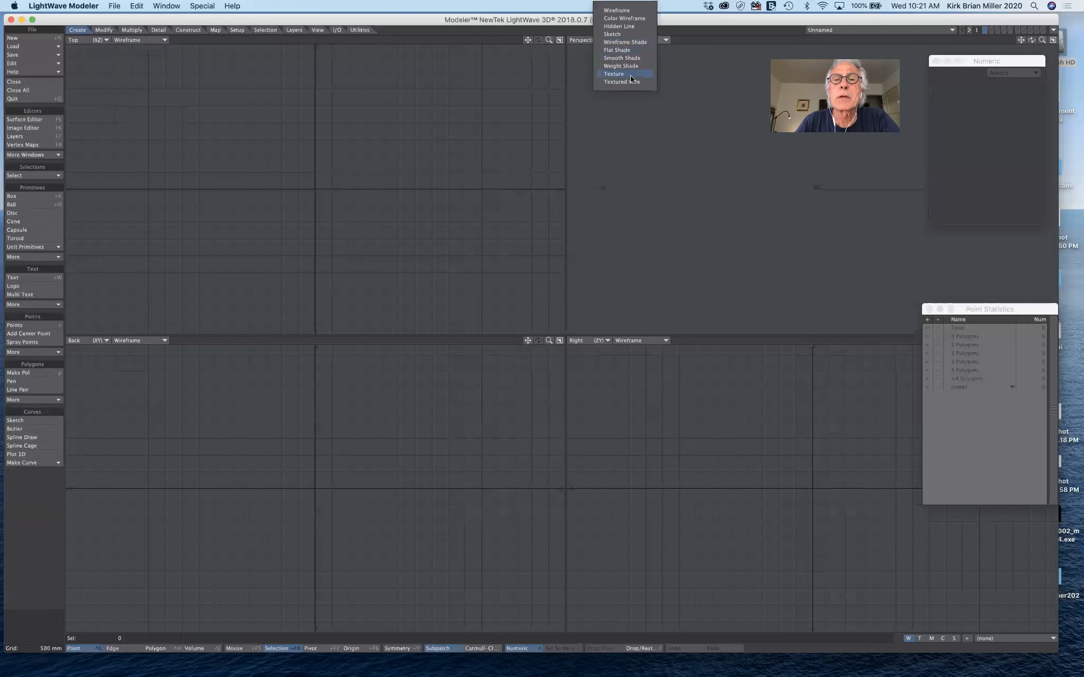
{"action": "left_click", "coordinate": [627, 75]}
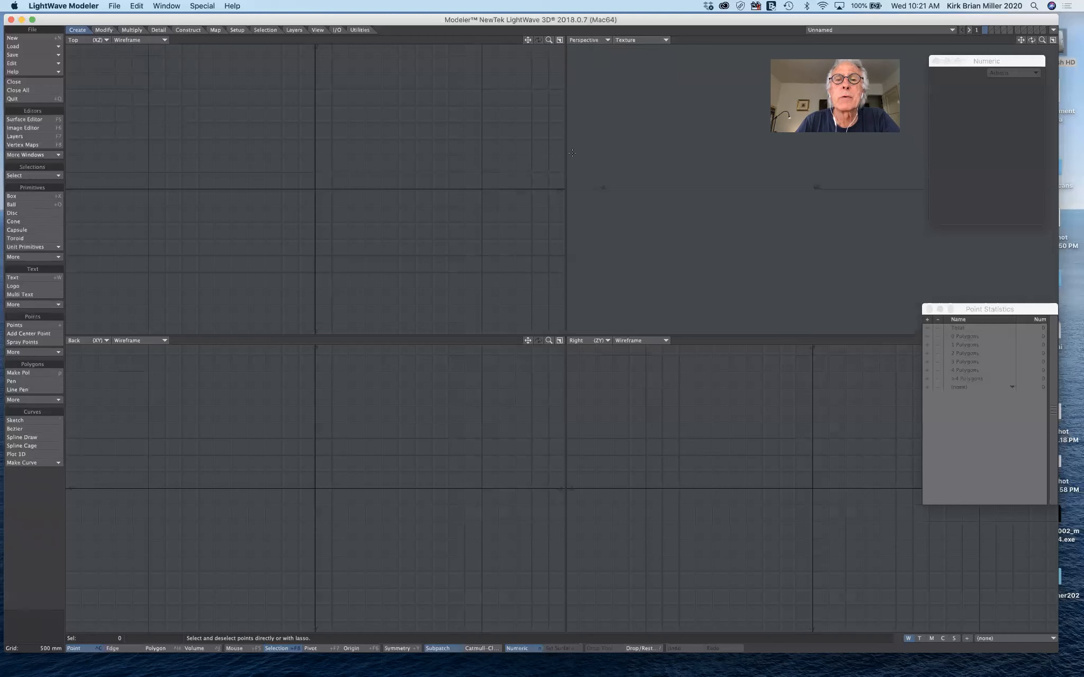
{"action": "left_click", "coordinate": [653, 40]}
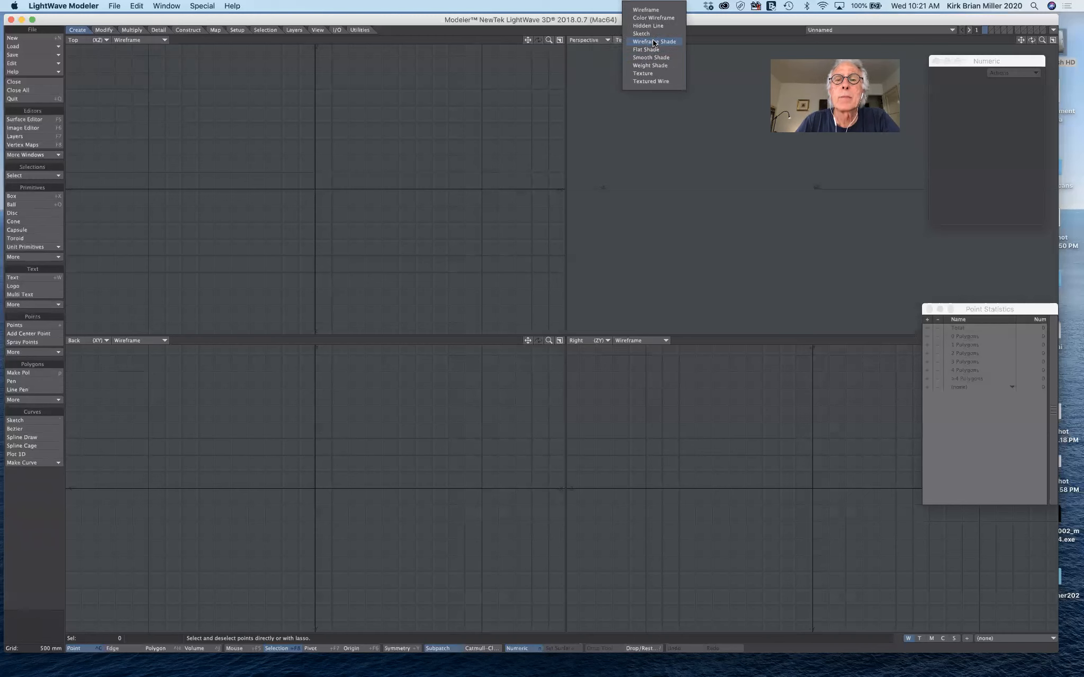
{"action": "left_click", "coordinate": [658, 73]}
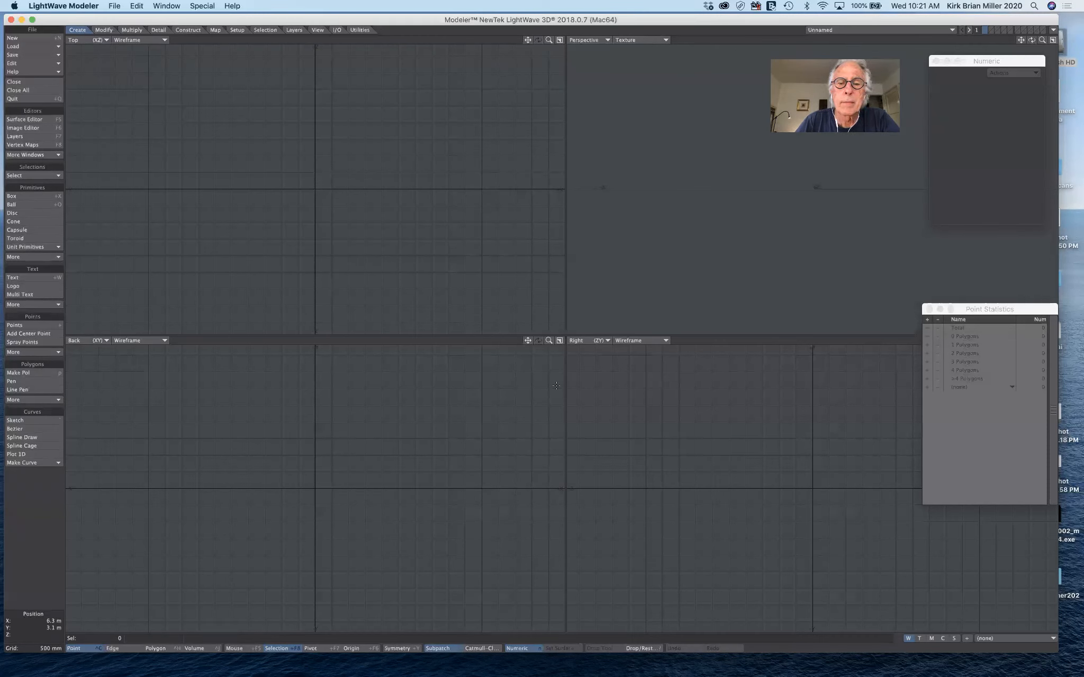
- Set the Right viewport's display style to Wireframe
{"action": "left_click", "coordinate": [643, 343]}
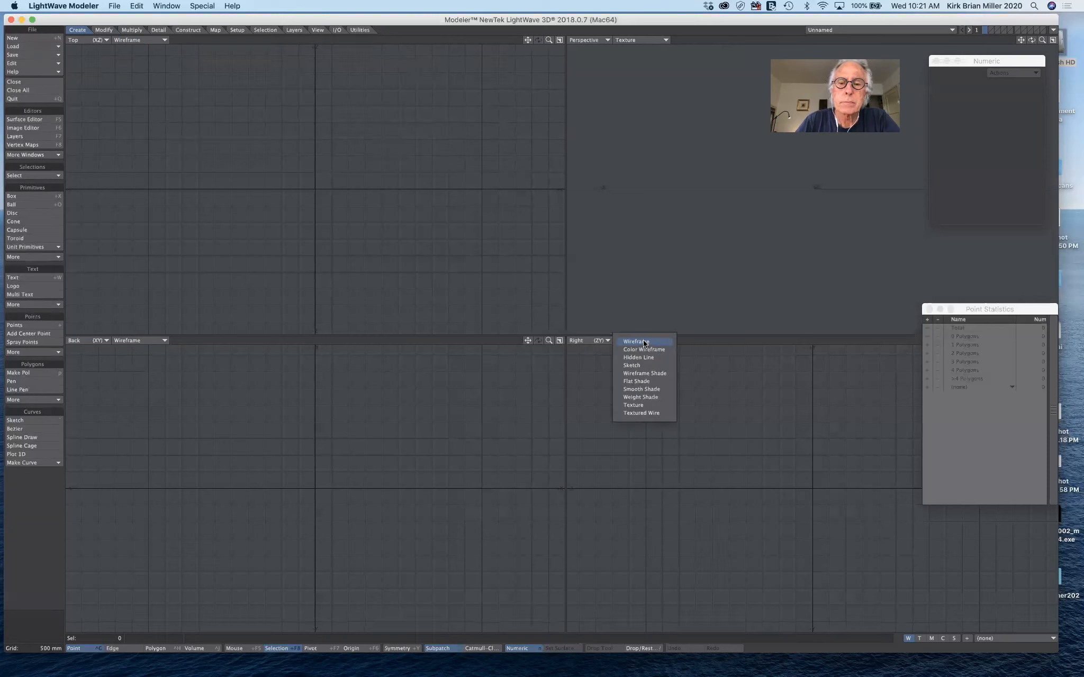
{"action": "left_click", "coordinate": [636, 342]}
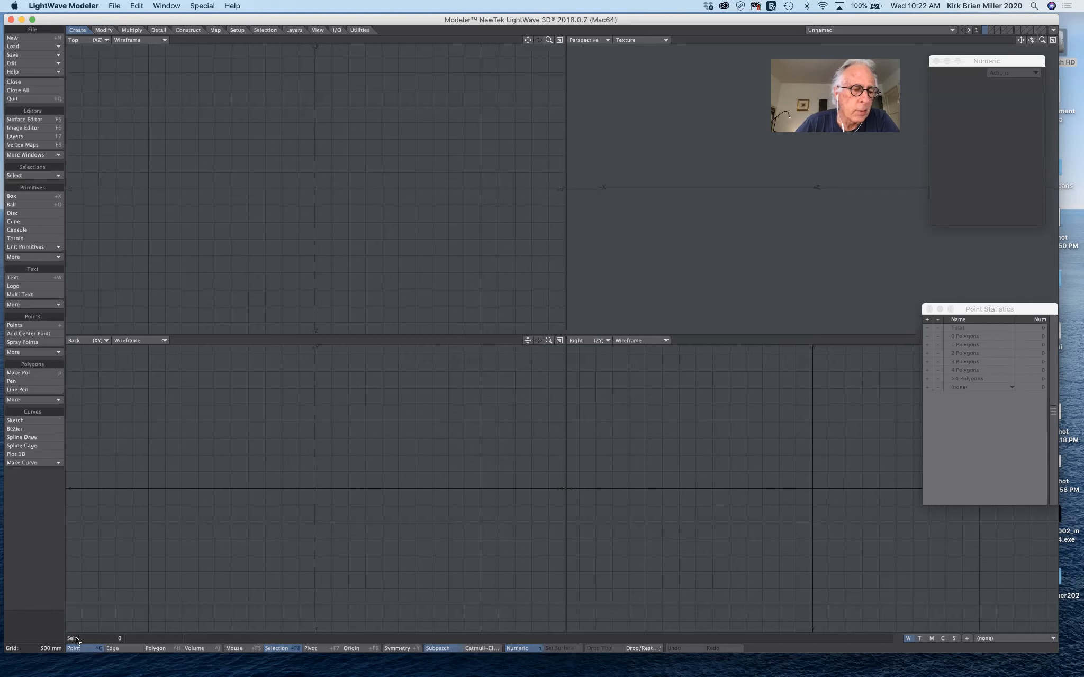
{"action": "left_click", "coordinate": [153, 648]}
{"action": "left_click", "coordinate": [198, 648]}
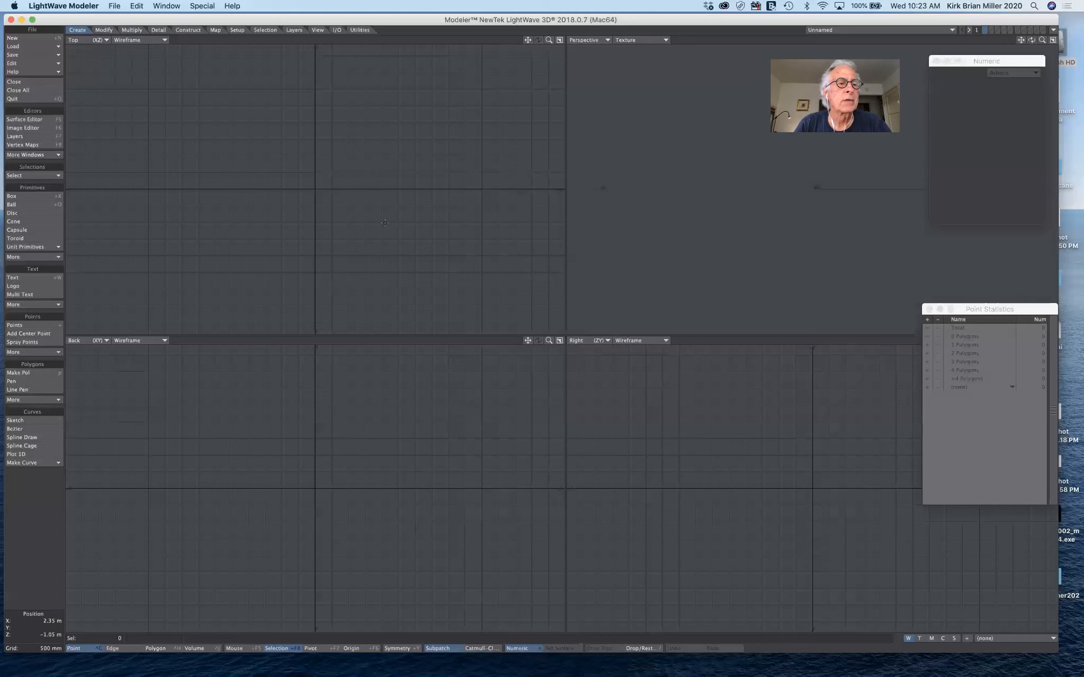
- Move the Numeric and Point Statistics windows apart and close both of them
{"action": "left_click_drag", "start_coordinate": [1008, 61], "coordinate": [680, 86]}
{"action": "left_click_drag", "start_coordinate": [1004, 308], "coordinate": [676, 269]}
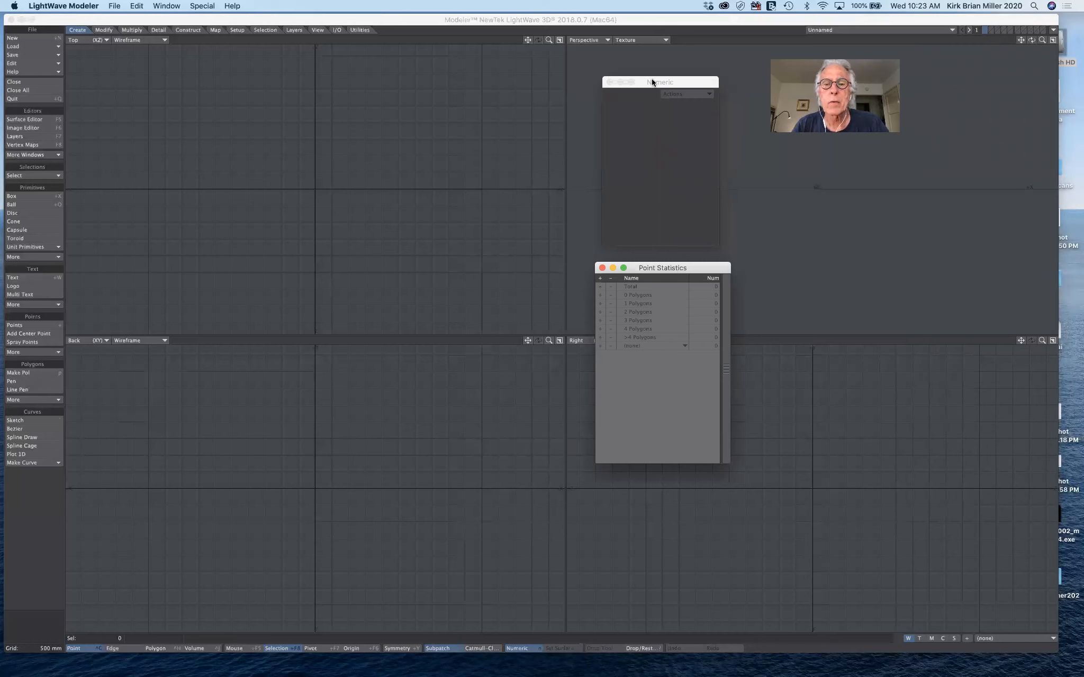
{"action": "left_click_drag", "start_coordinate": [677, 267], "coordinate": [978, 316]}
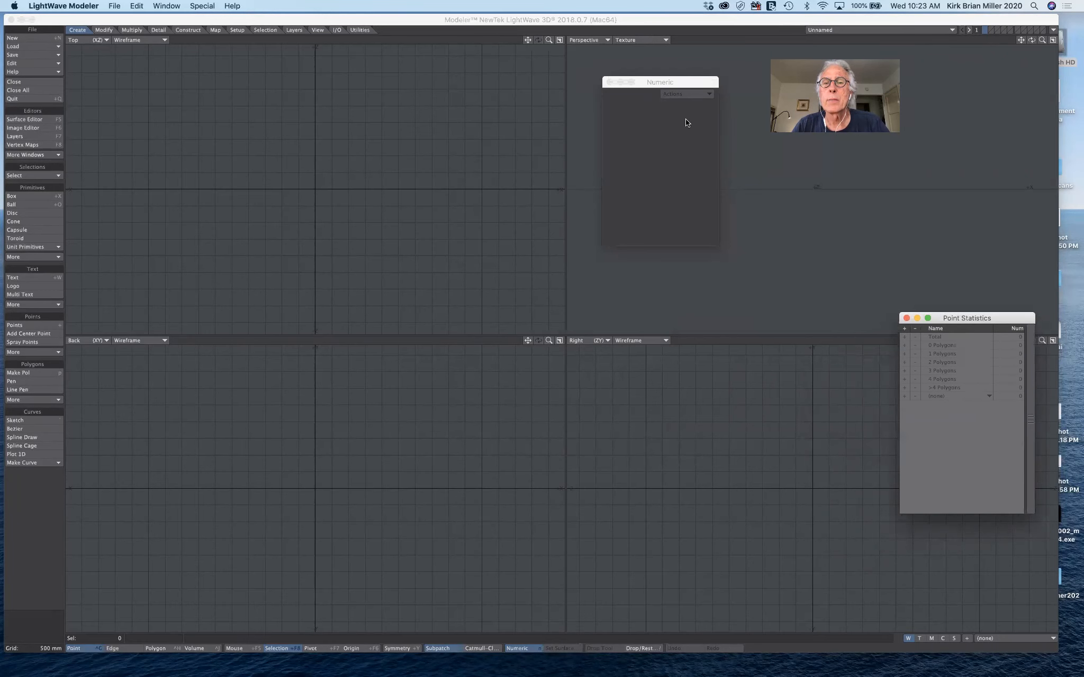
{"action": "left_click", "coordinate": [610, 82]}
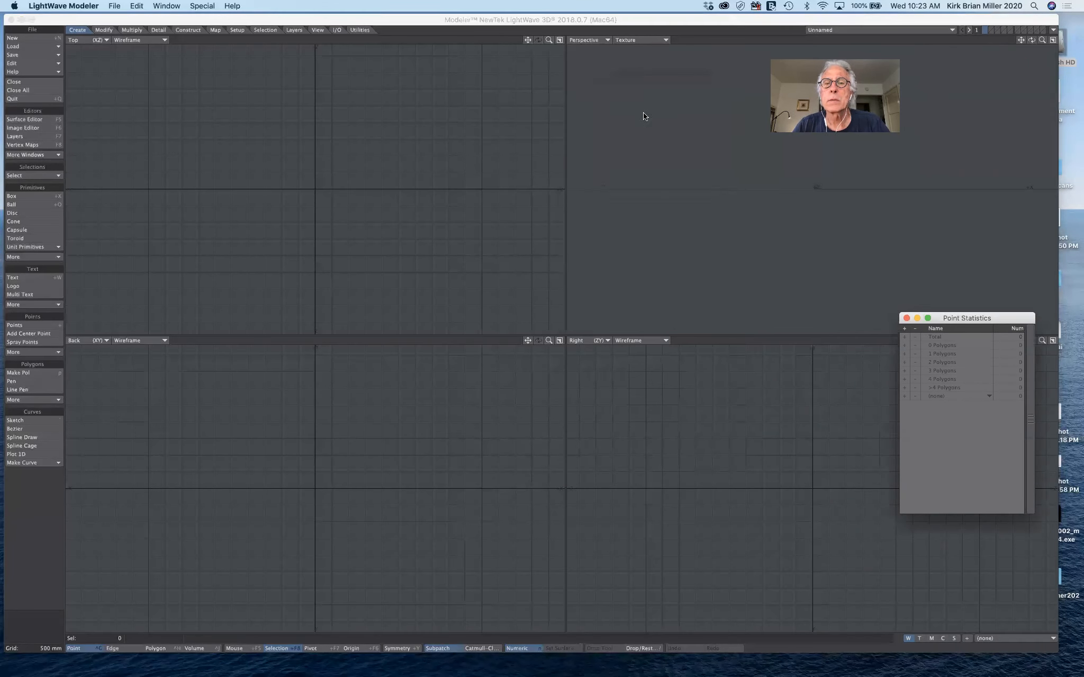
{"action": "left_click", "coordinate": [906, 318]}
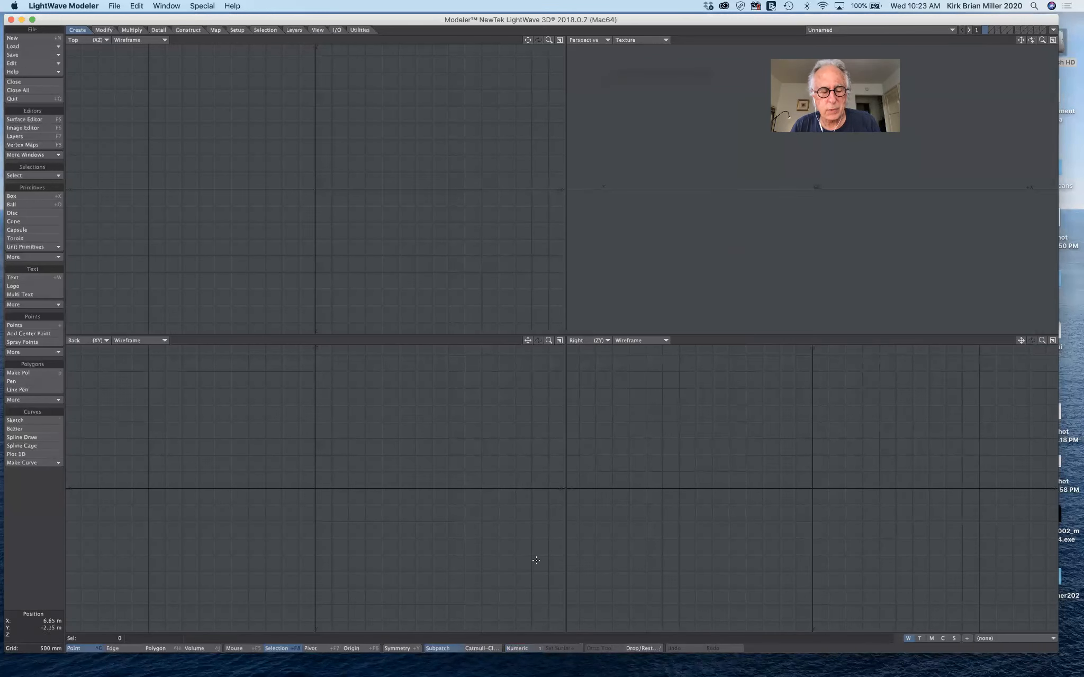
- Reopen the Numeric window and place it over the outer edge of the Perspective viewport
{"action": "key", "text": "n"}
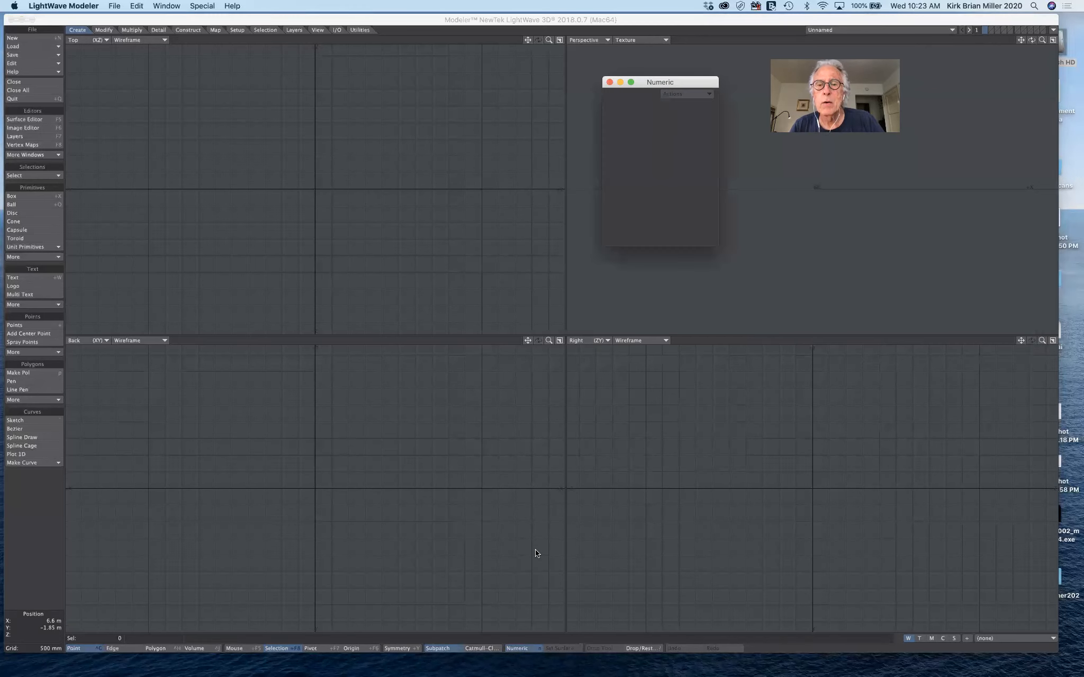
{"action": "key", "text": "n"}
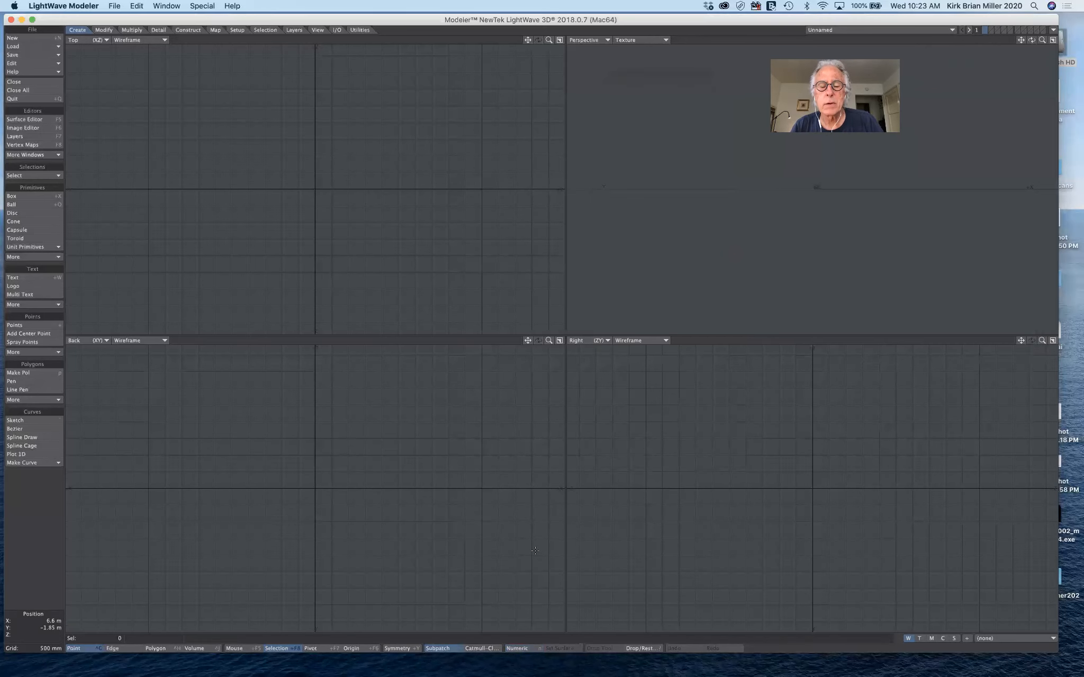
{"action": "left_click", "coordinate": [519, 649]}
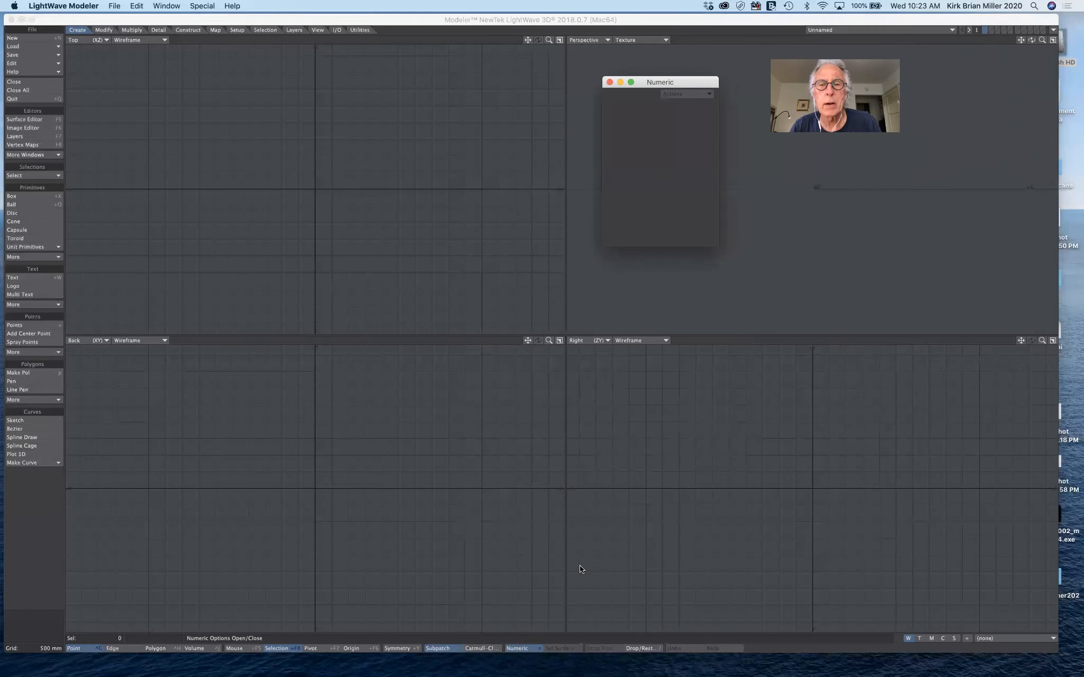
{"action": "left_click_drag", "start_coordinate": [689, 79], "coordinate": [1007, 62]}
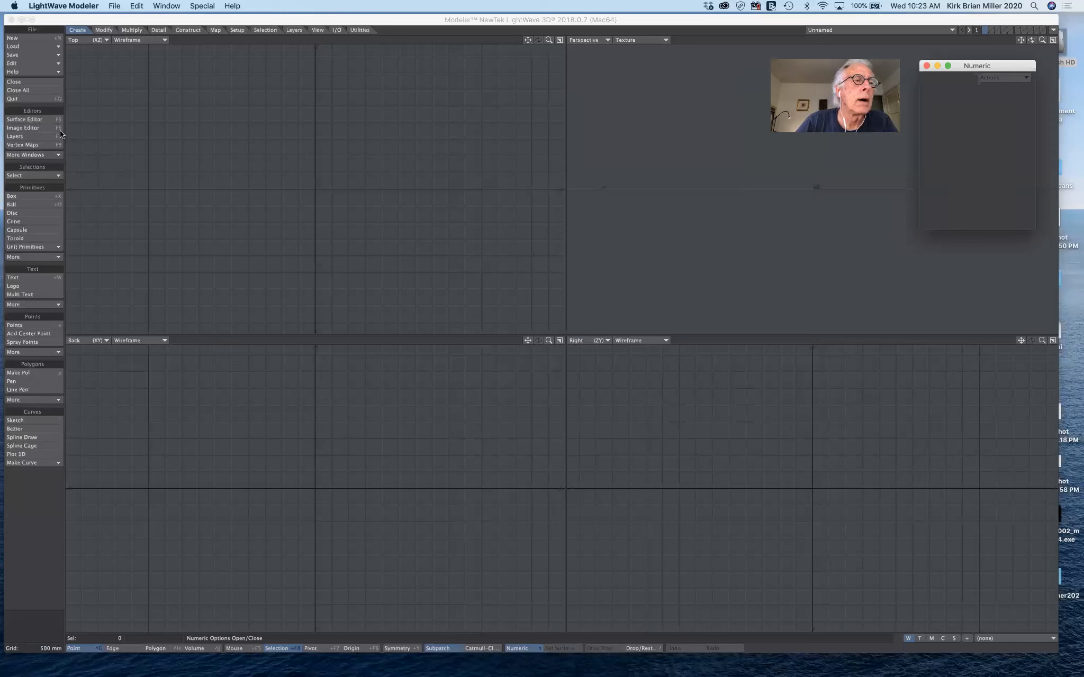
- Open the Statistics window, place it beneath the Numeric window, and switch to Polygon selection mode
{"action": "left_click", "coordinate": [45, 153]}
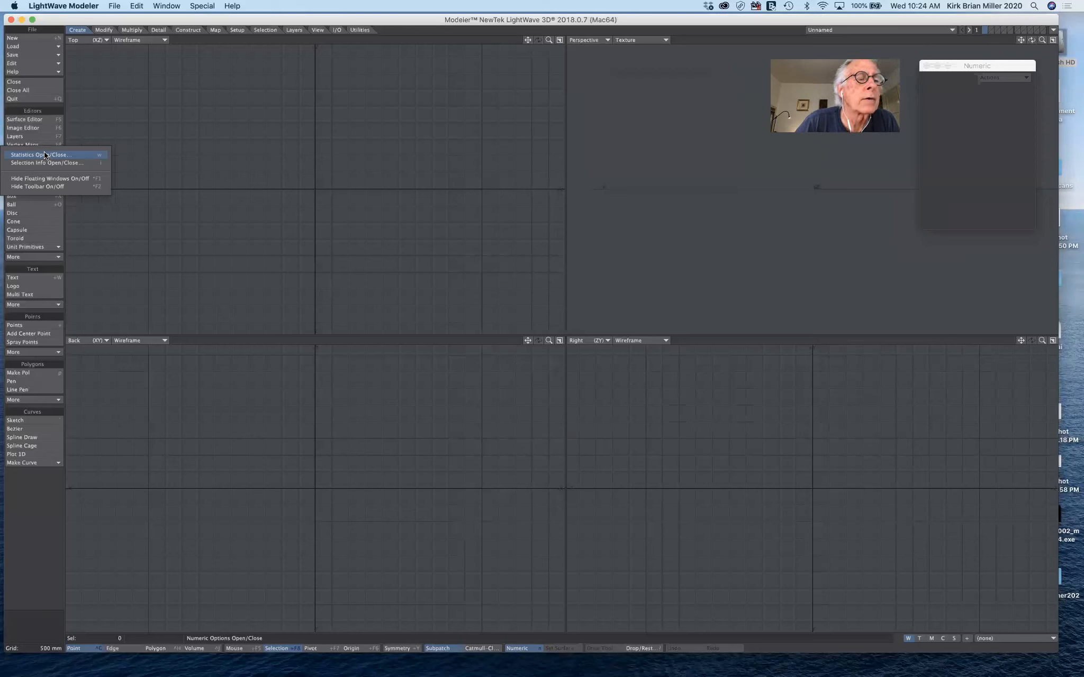
{"action": "left_click", "coordinate": [44, 154]}
{"action": "left_click_drag", "start_coordinate": [979, 318], "coordinate": [988, 257]}
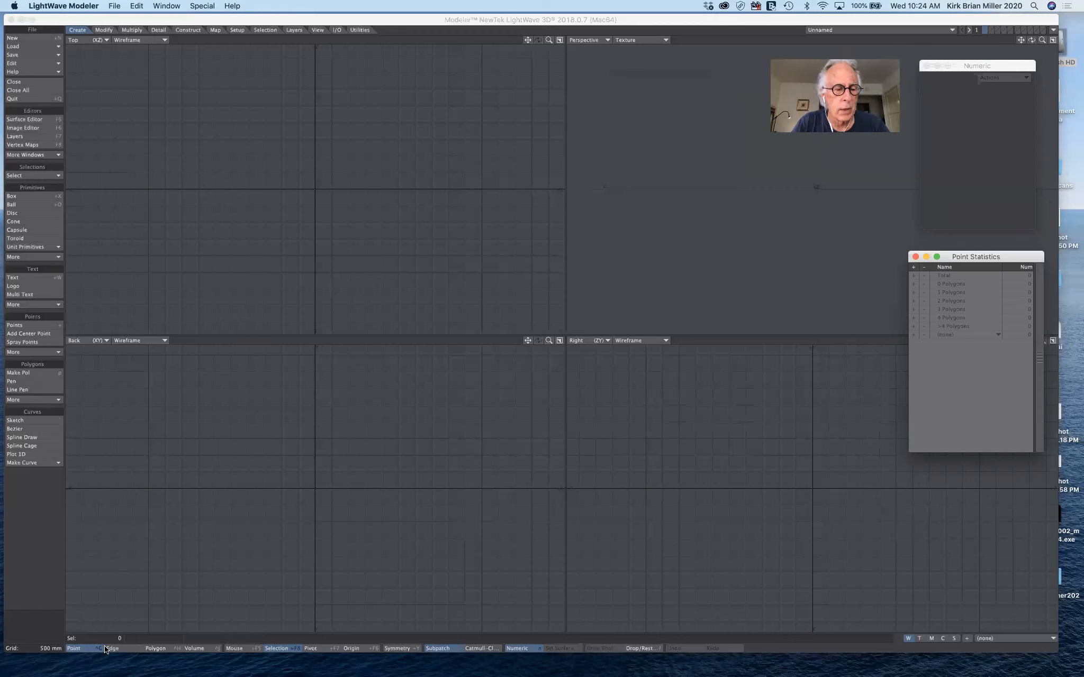
{"action": "left_click", "coordinate": [155, 649]}
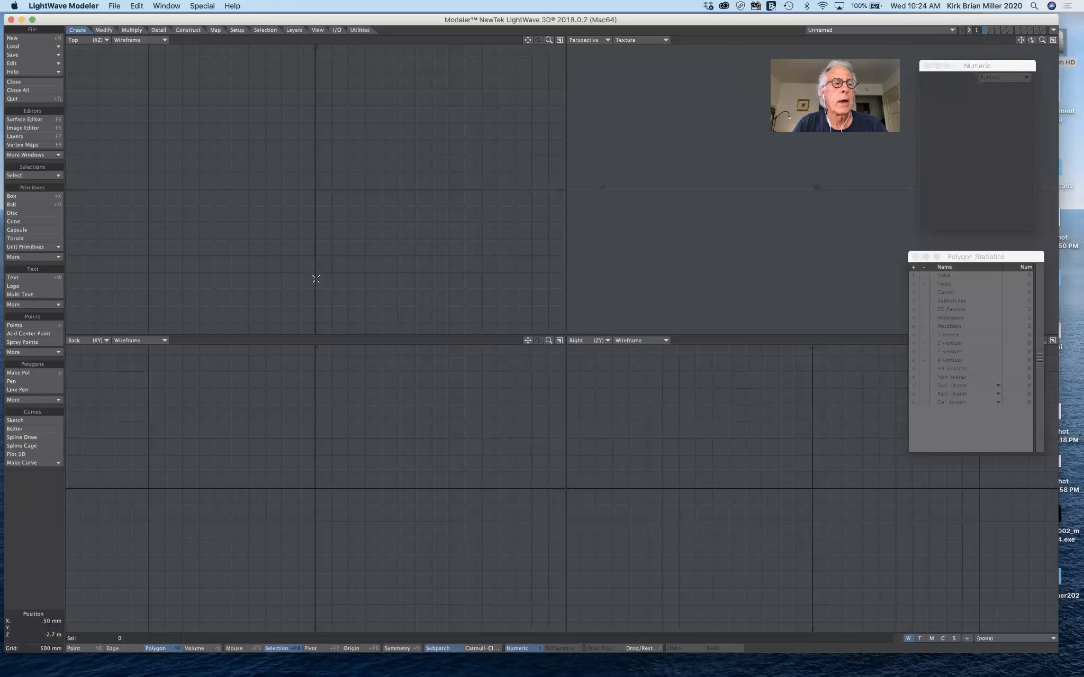
- Draw a box about 6.6 m wide and 5.1 m deep in the Top viewport, and raise it about 350 mm in the Back viewport
{"action": "left_click", "coordinate": [22, 197]}
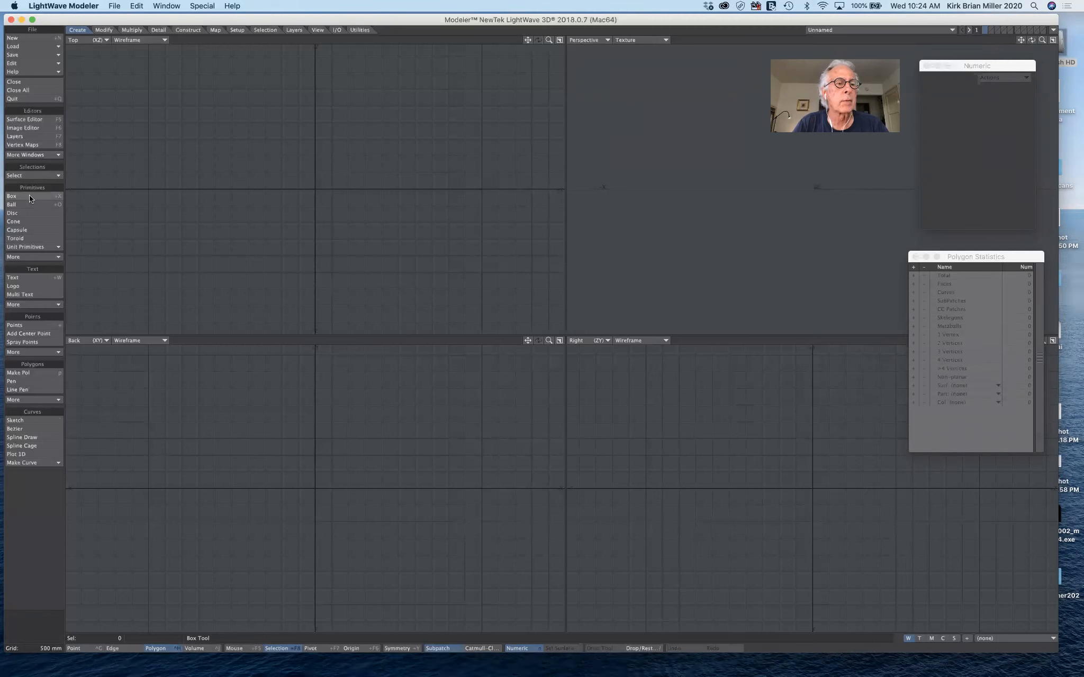
{"action": "left_click", "coordinate": [28, 196]}
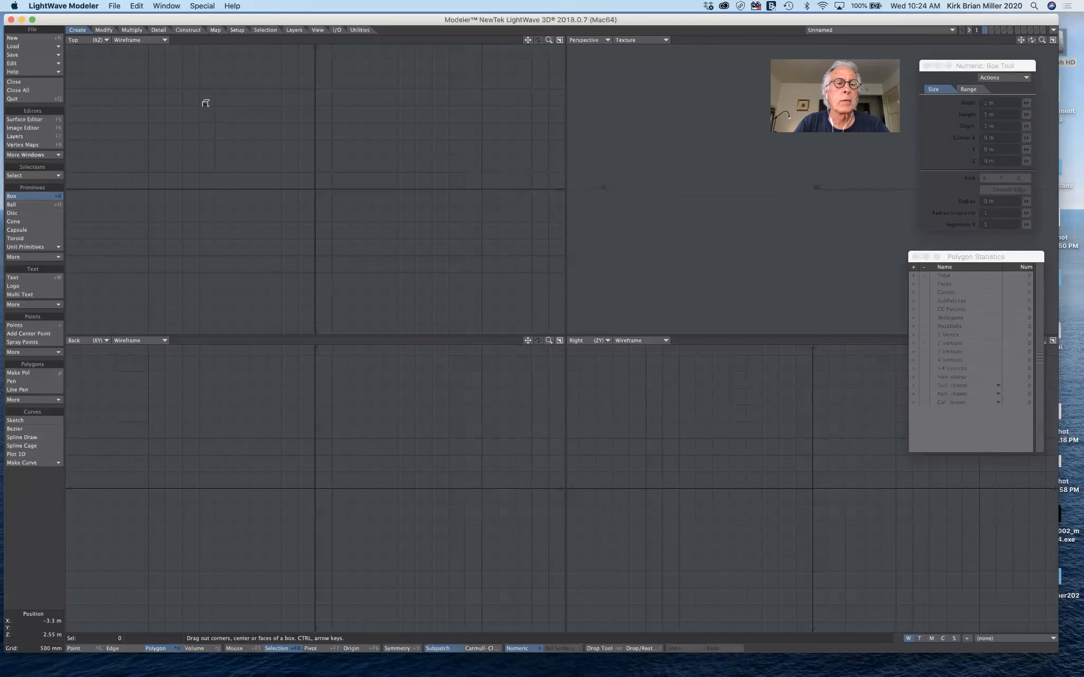
{"action": "left_click_drag", "start_coordinate": [206, 103], "coordinate": [425, 273]}
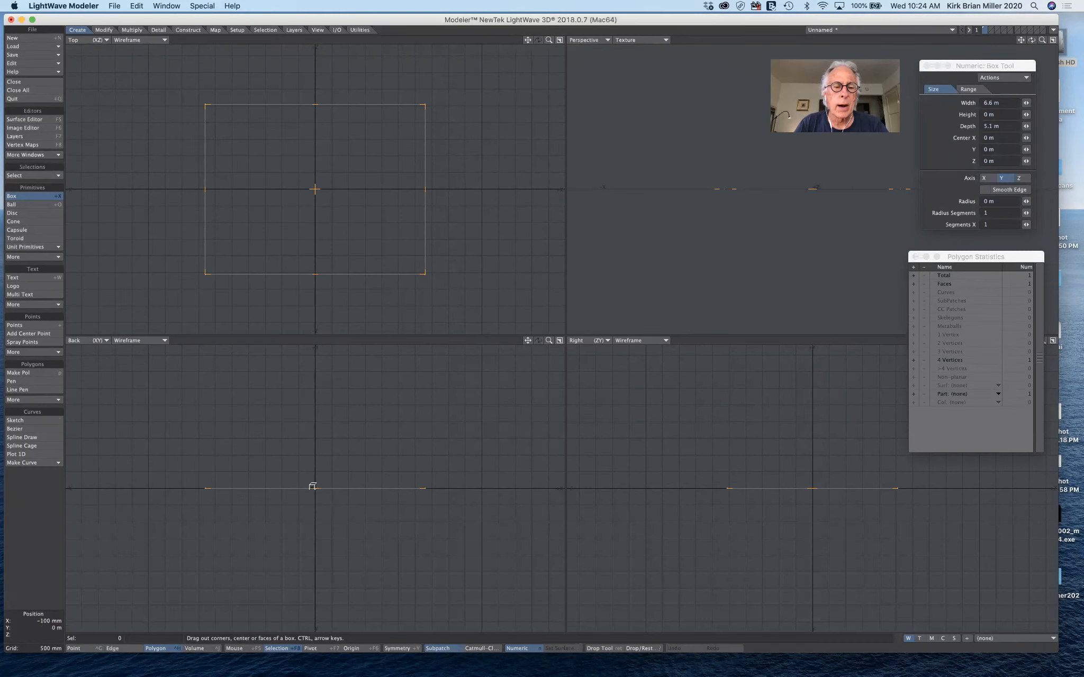
{"action": "left_click_drag", "start_coordinate": [314, 486], "coordinate": [314, 478]}
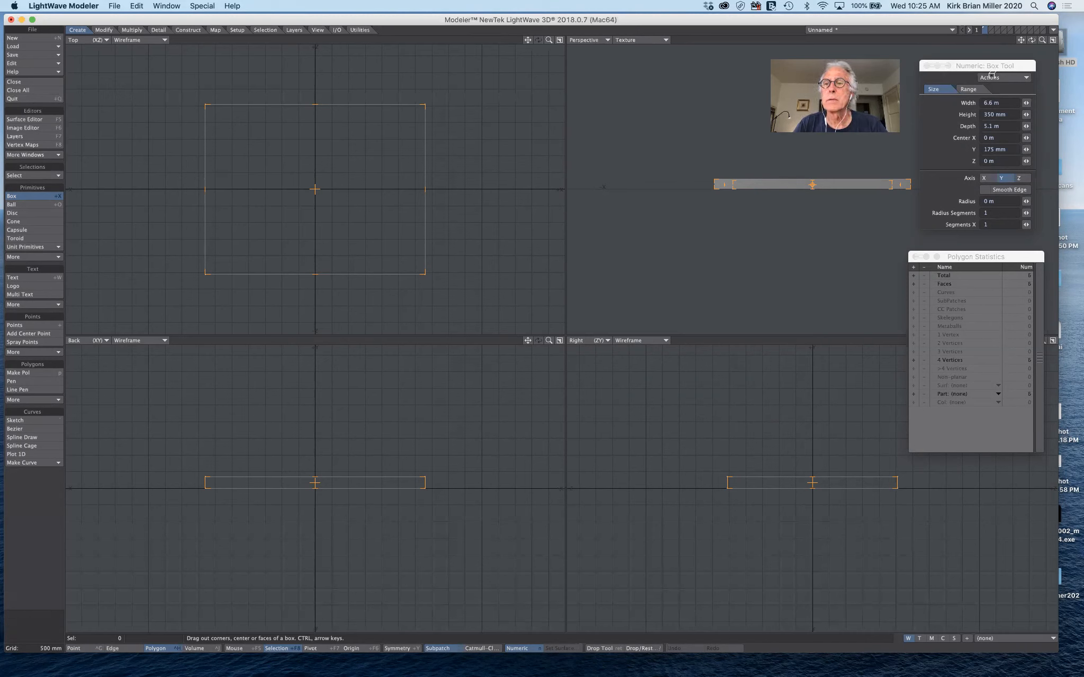
- Bring the Numeric window closer to the drawn box and set the box's width to 36"
{"action": "left_click_drag", "start_coordinate": [1001, 68], "coordinate": [579, 116]}
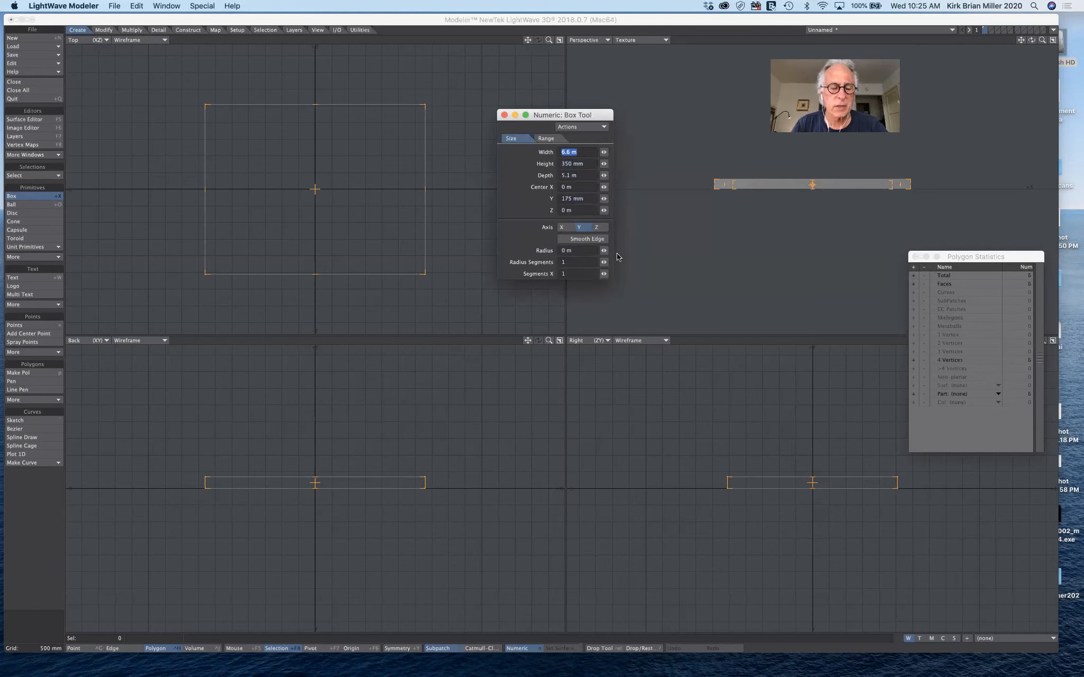
{"action": "type", "text": "3"}
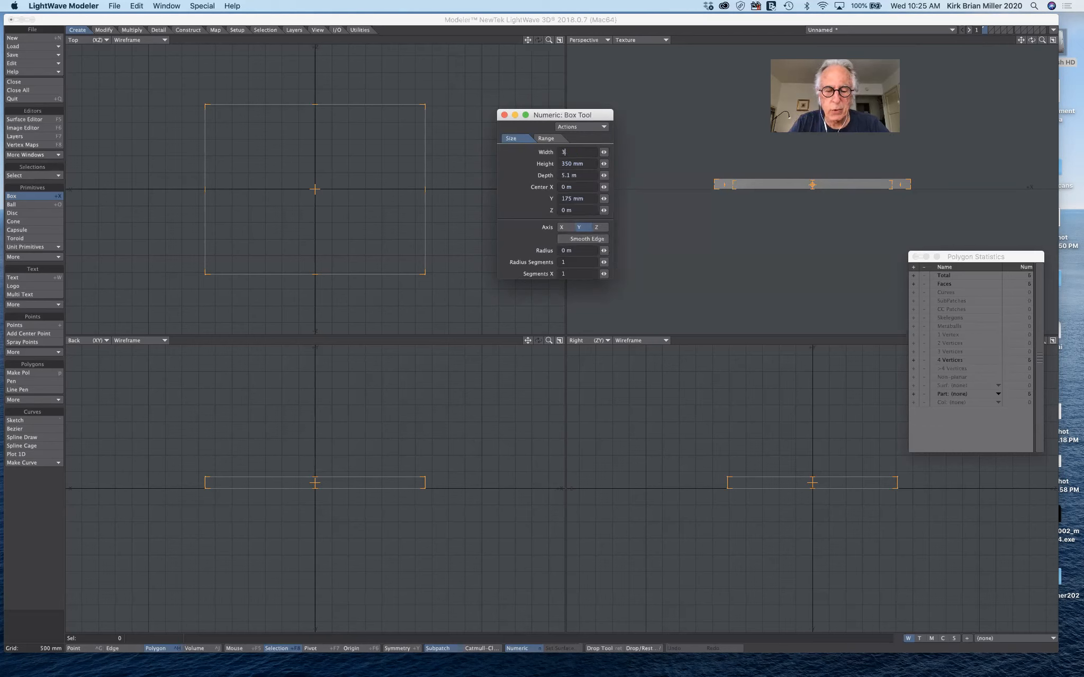
{"action": "type", "text": "6"}
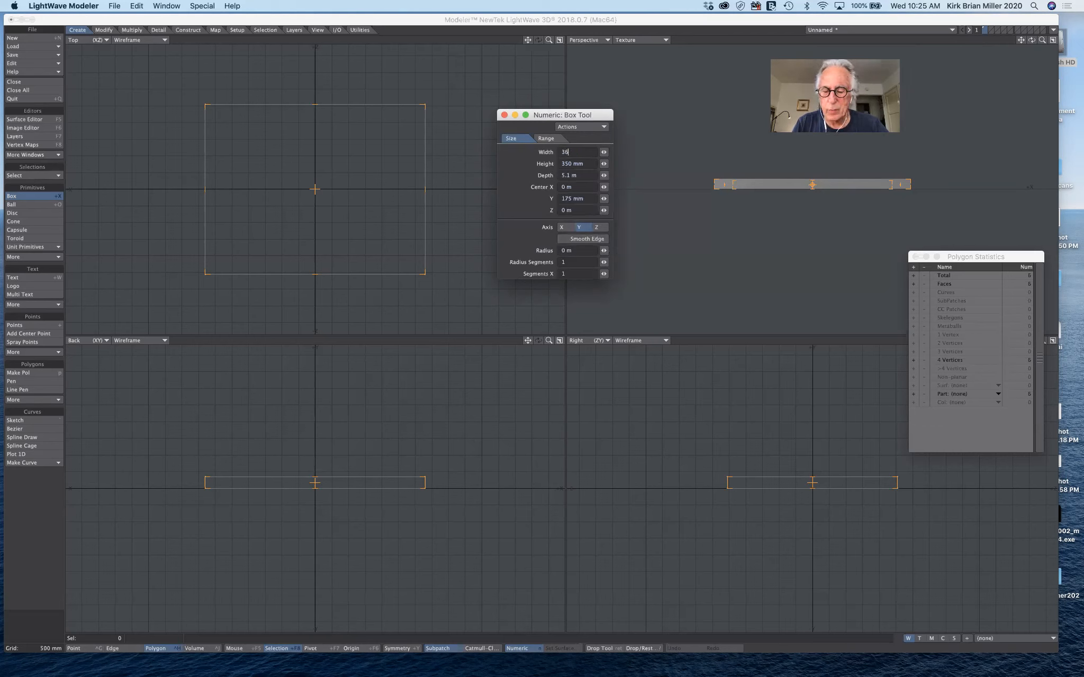
{"action": "type", "text": "'"}
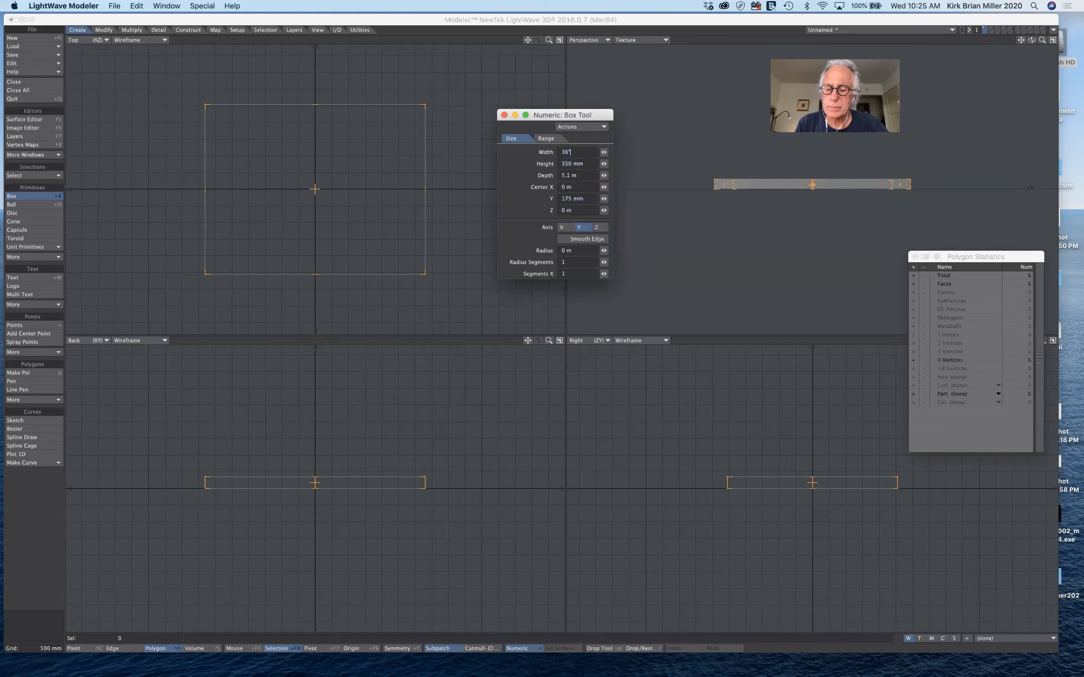
{"action": "type", "text": "\""}
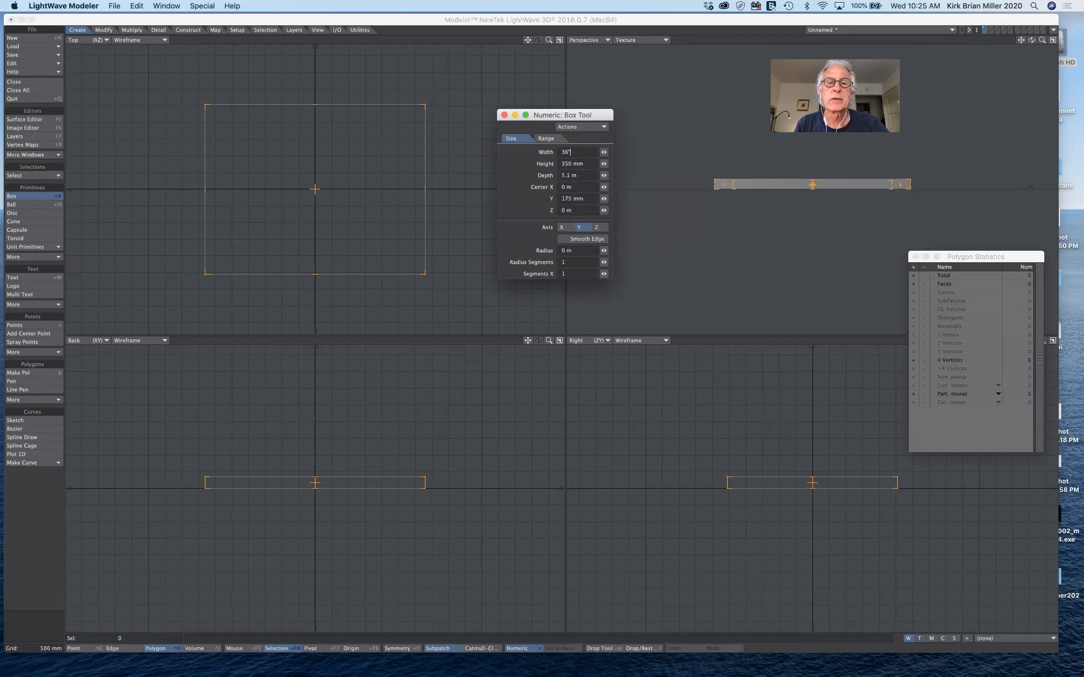
{"action": "key", "text": "Tab"}
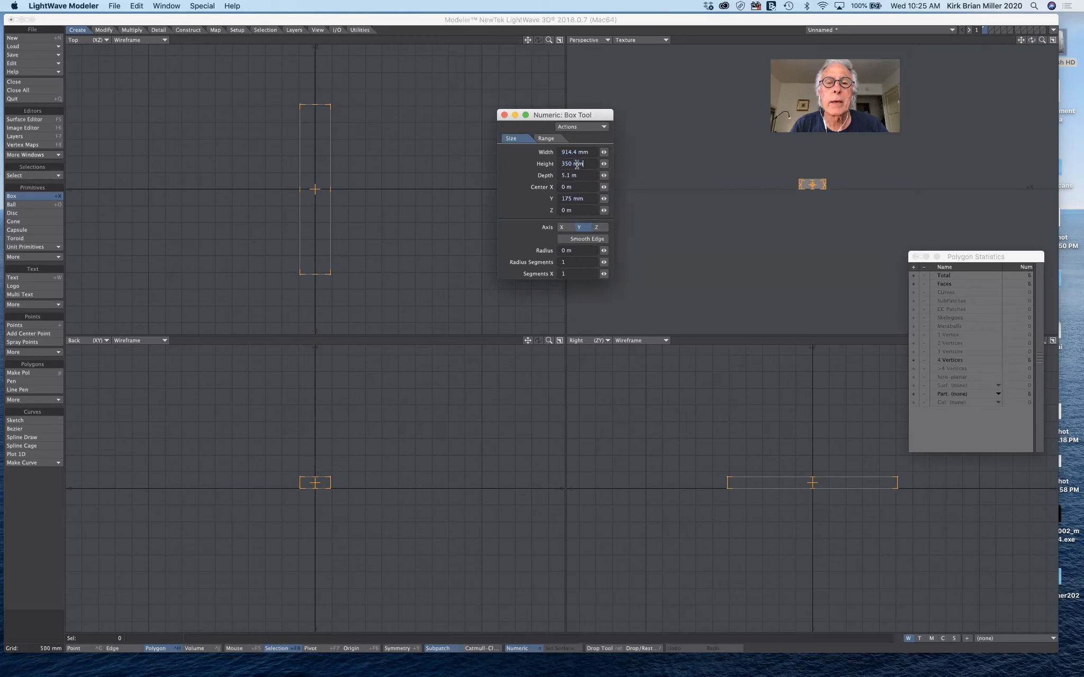
- Set the box's height to 2" and its depth to 36"
{"action": "type", "text": "2"}
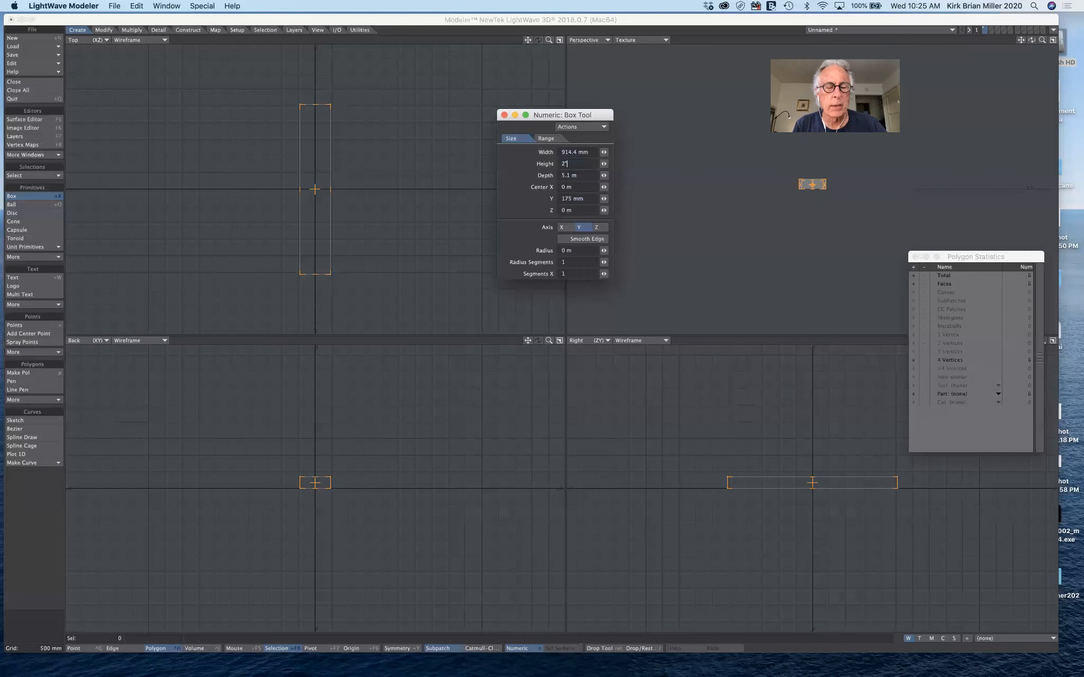
{"action": "type", "text": "\""}
{"action": "key", "text": "Tab"}
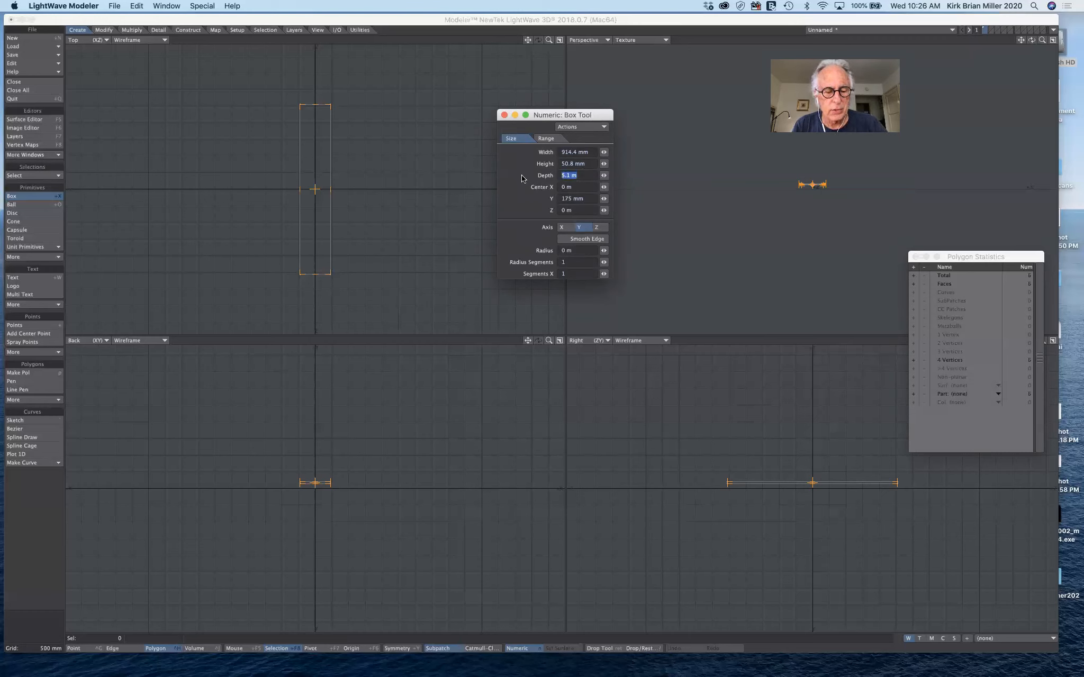
{"action": "type", "text": "36"}
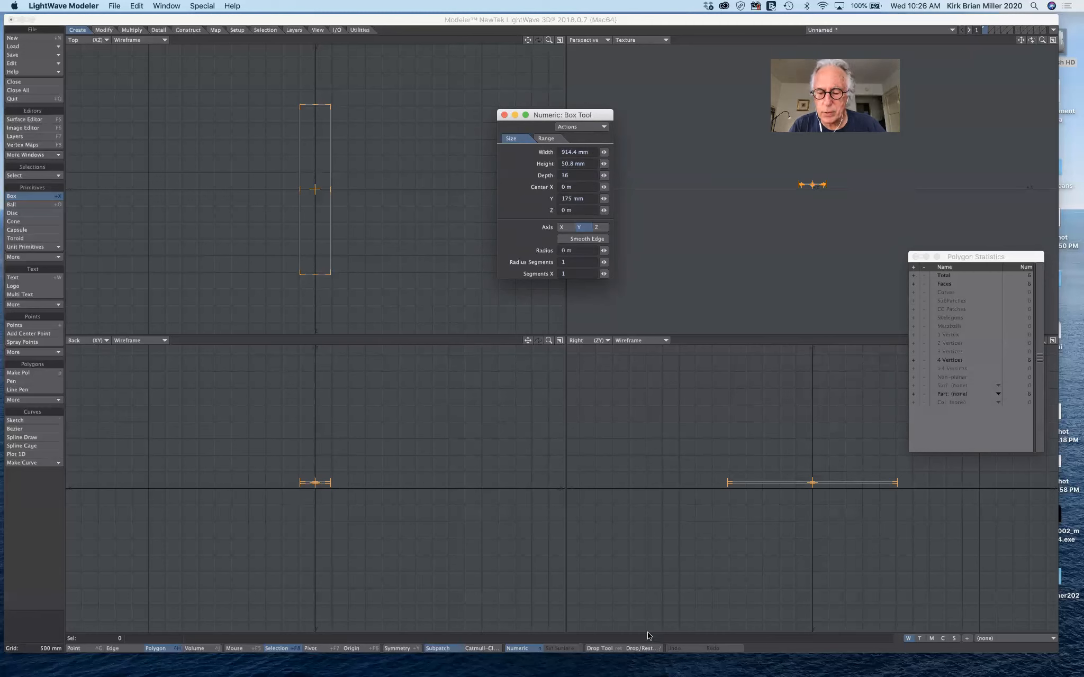
{"action": "type", "text": "\""}
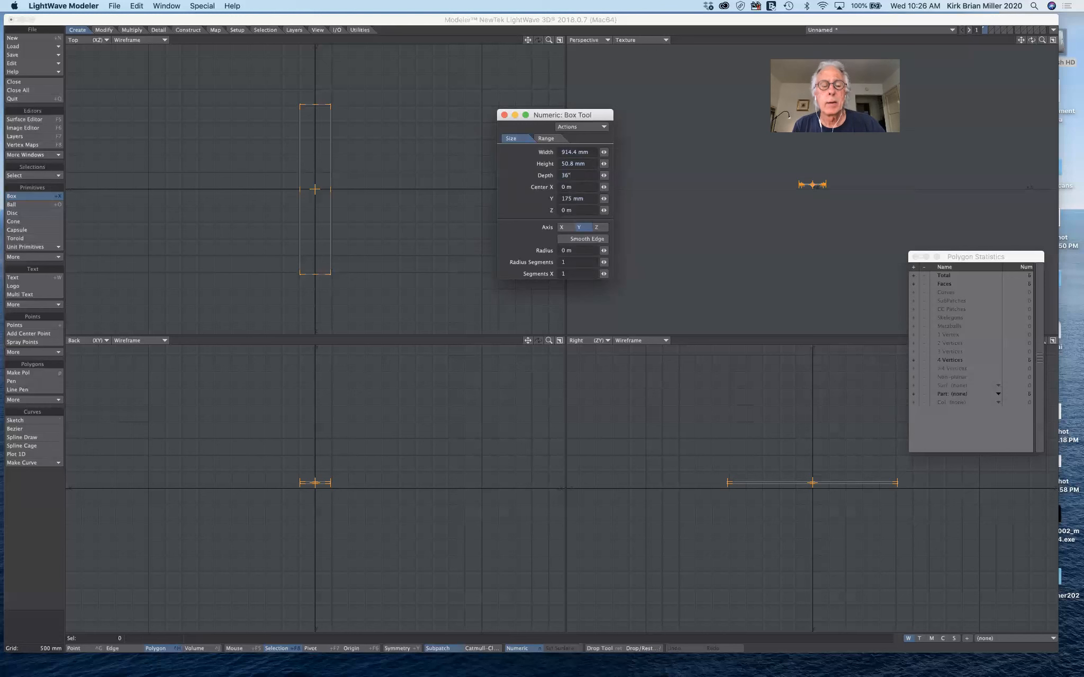
{"action": "key", "text": "Tab"}
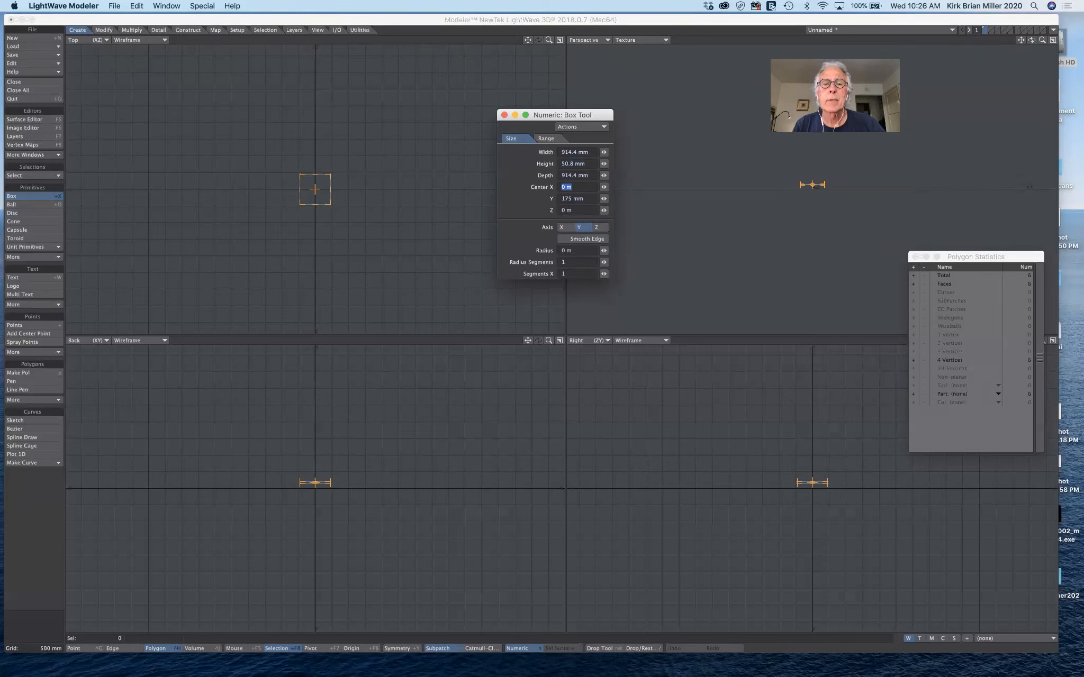
- Enlarge the Numeric window to show all box options and set the box's Center Y to 0
{"action": "left_click_drag", "start_coordinate": [568, 114], "coordinate": [600, 110]}
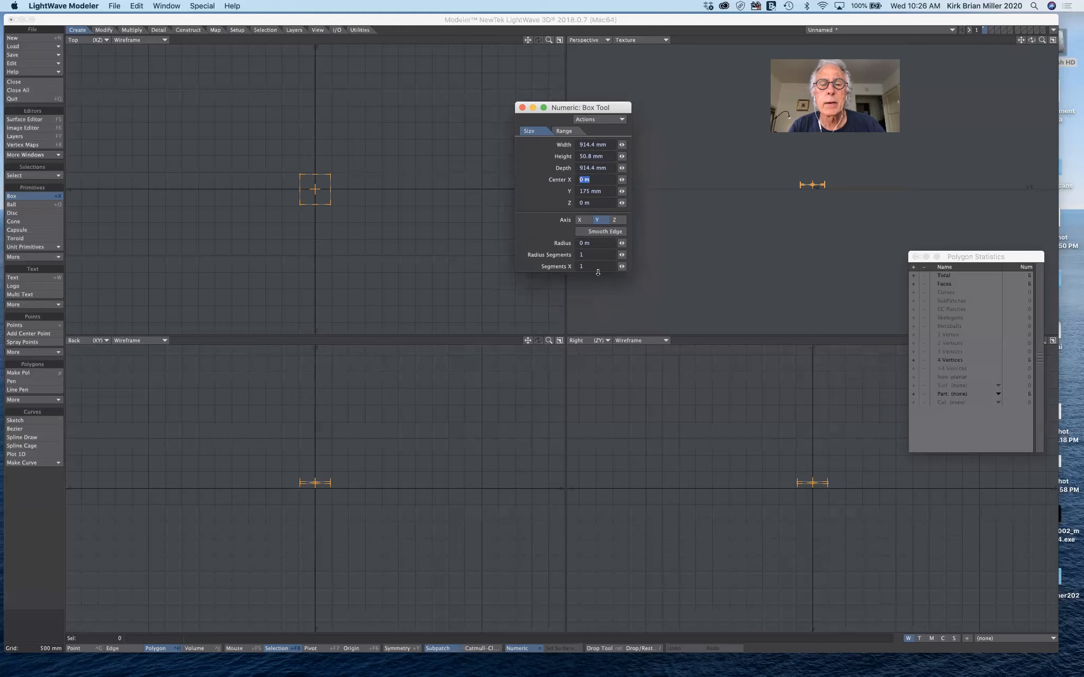
{"action": "left_click_drag", "start_coordinate": [630, 271], "coordinate": [645, 308]}
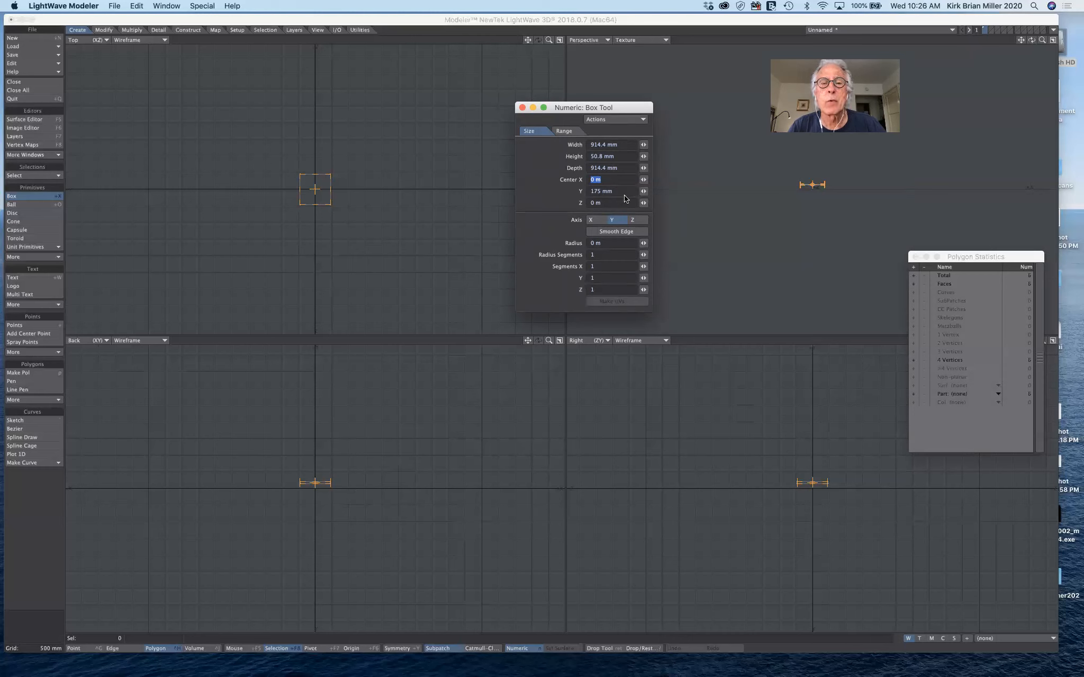
{"action": "key", "text": "Tab"}
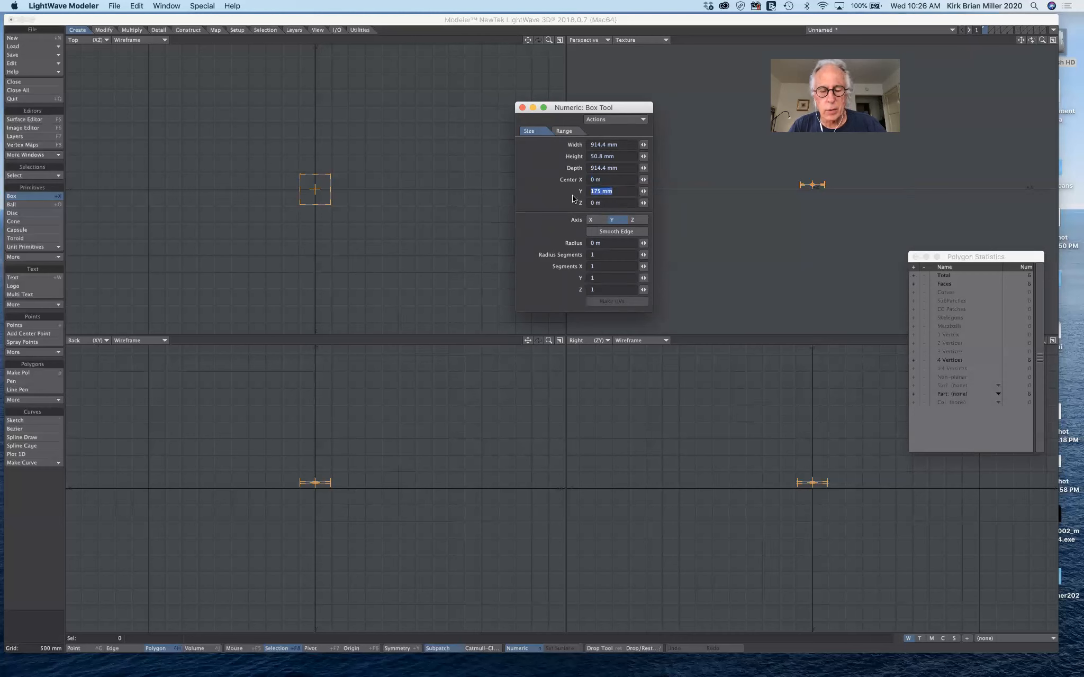
{"action": "type", "text": "0"}
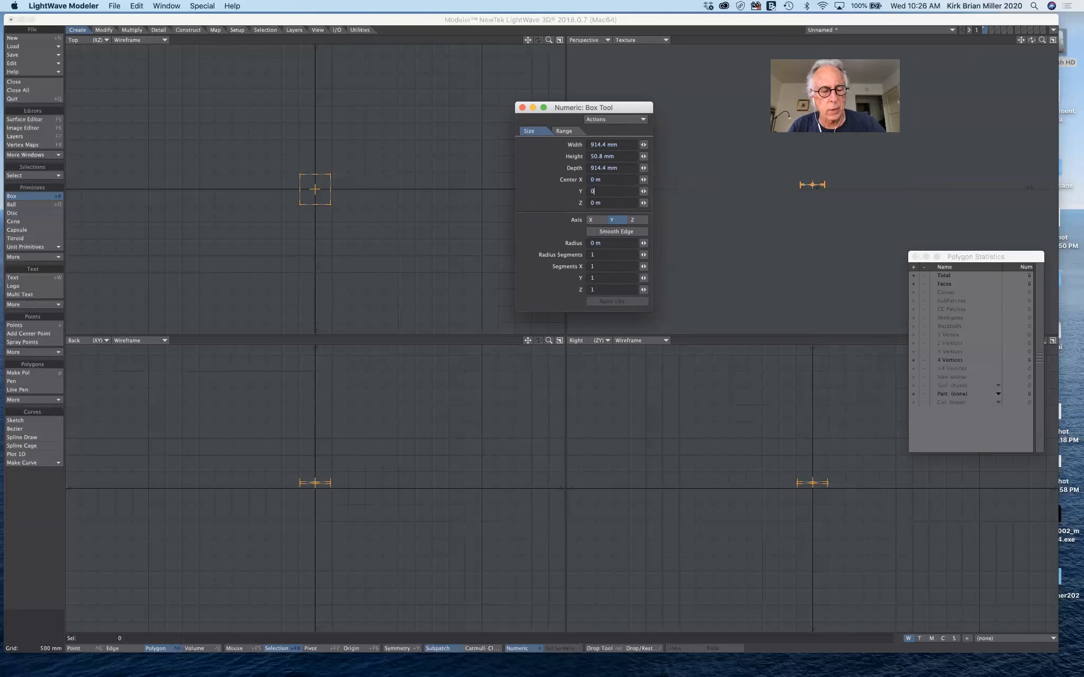
{"action": "key", "text": "Tab"}
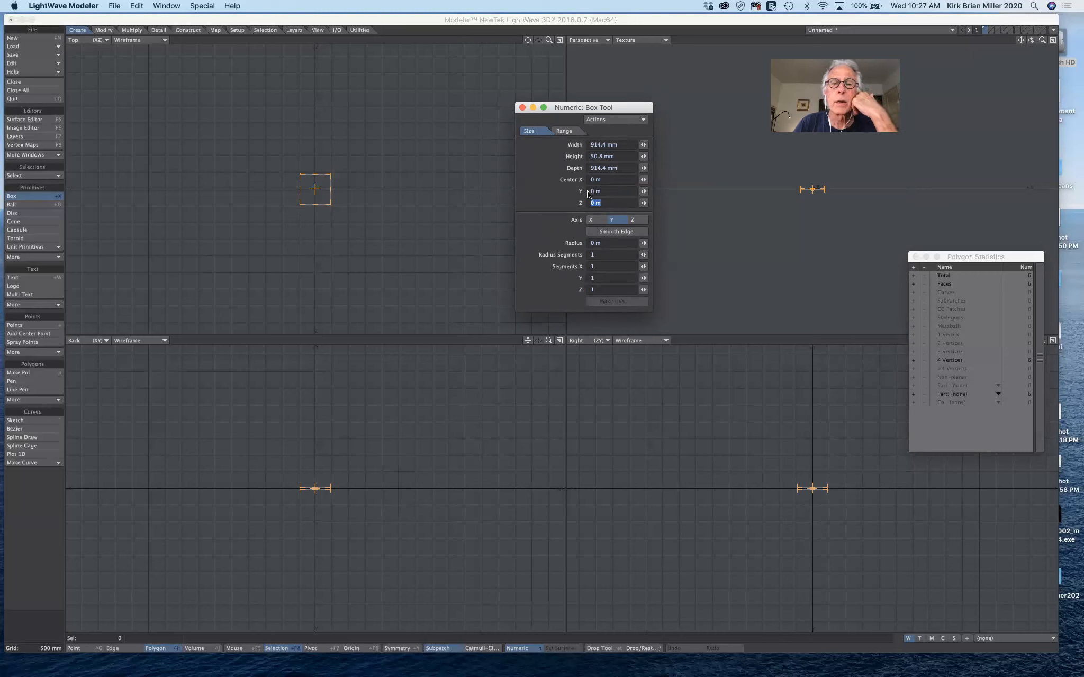
{"action": "left_click", "coordinate": [604, 191]}
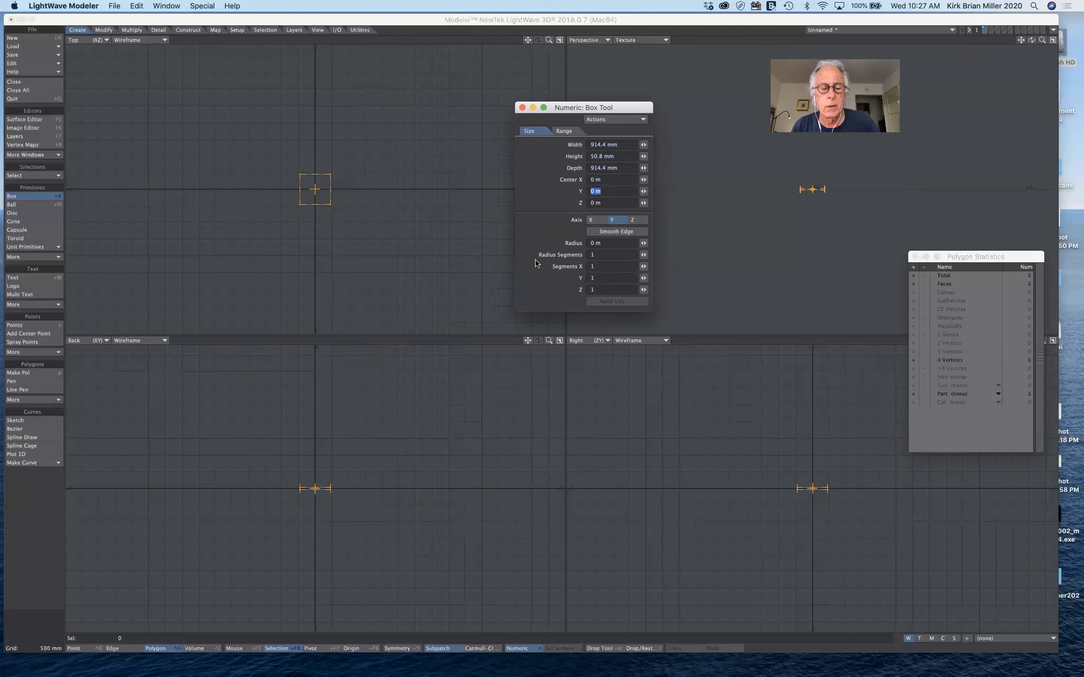
- Set the box's Center Y to 30", finish the box, and move the Numeric window lower, clear of the upper viewports
{"action": "type", "text": "30"}
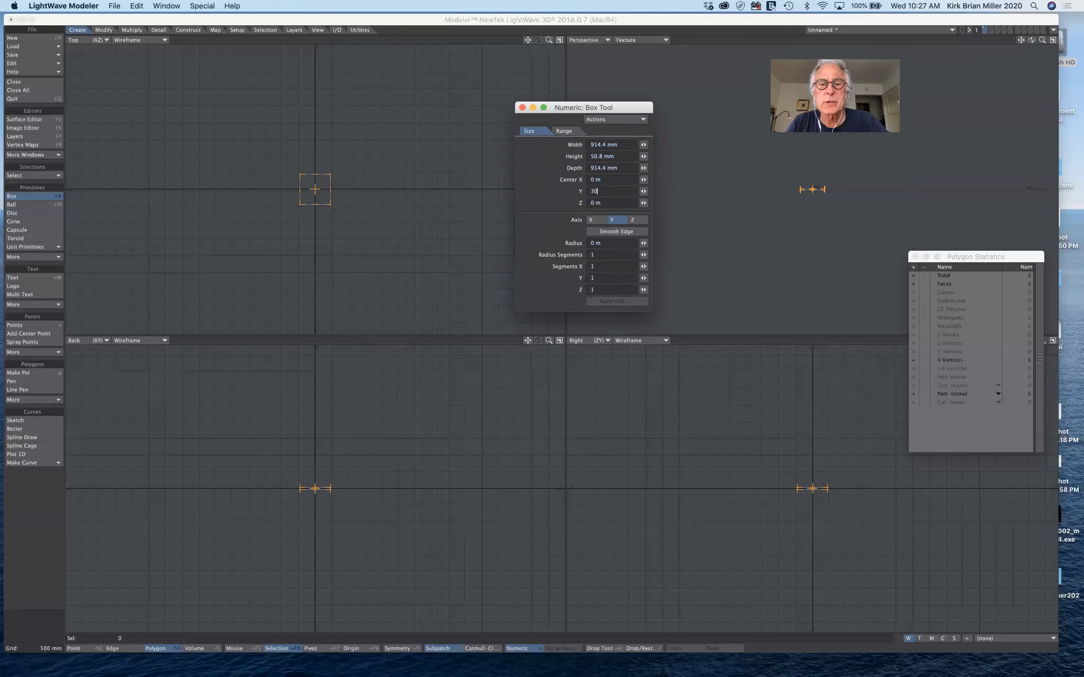
{"action": "type", "text": "'"}
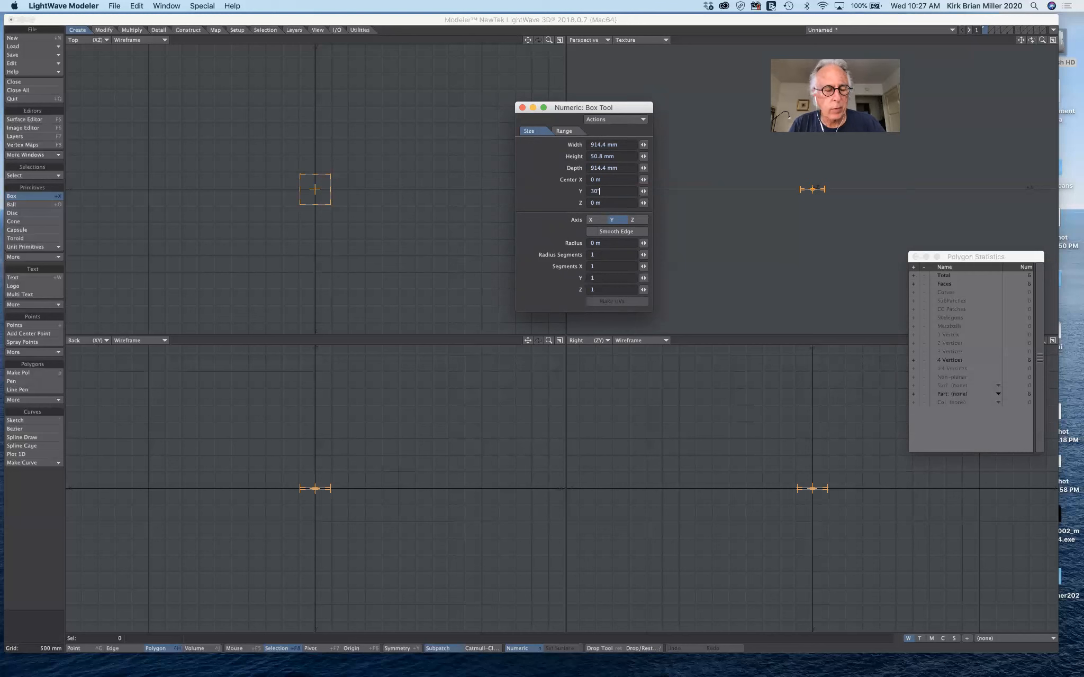
{"action": "key", "text": "Tab"}
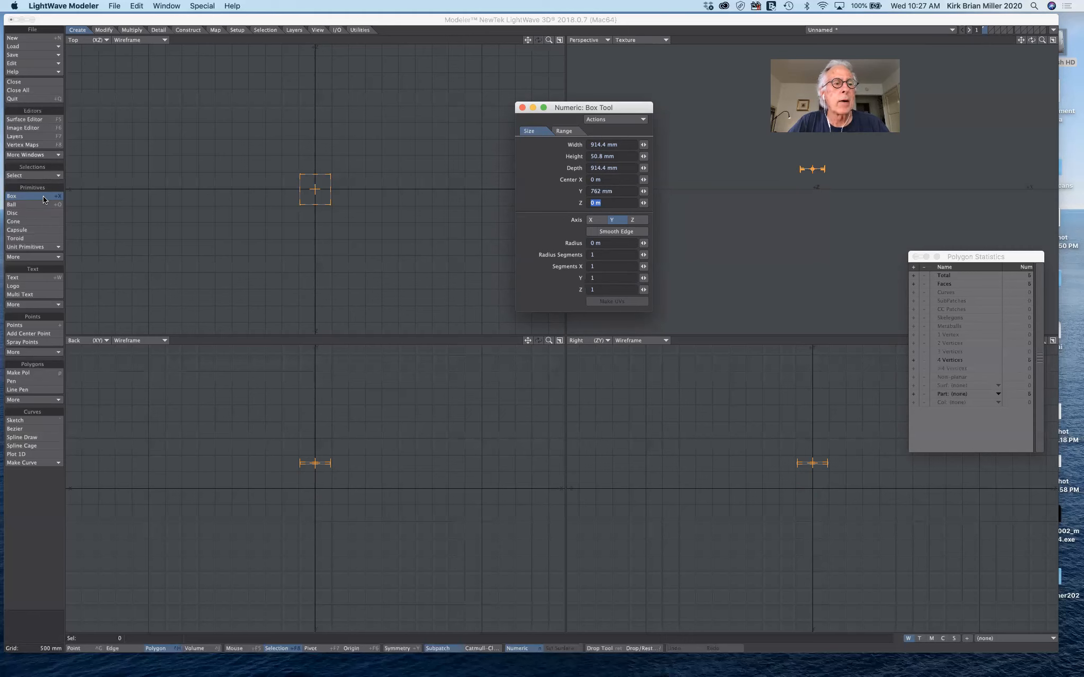
{"action": "left_click", "coordinate": [43, 196]}
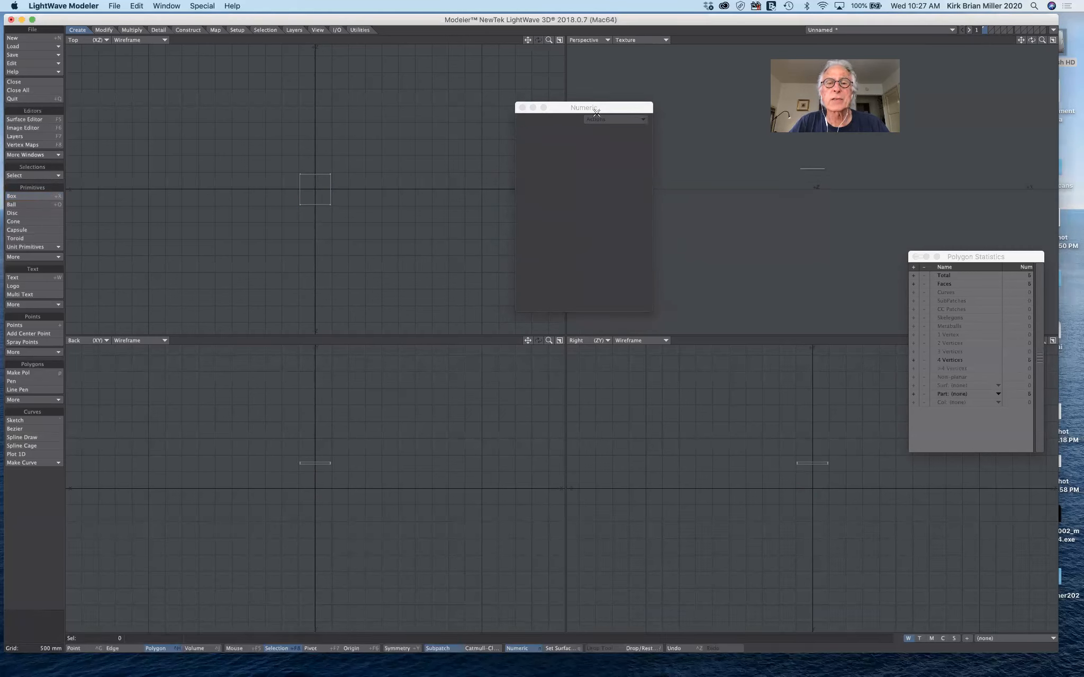
{"action": "left_click_drag", "start_coordinate": [603, 107], "coordinate": [670, 380]}
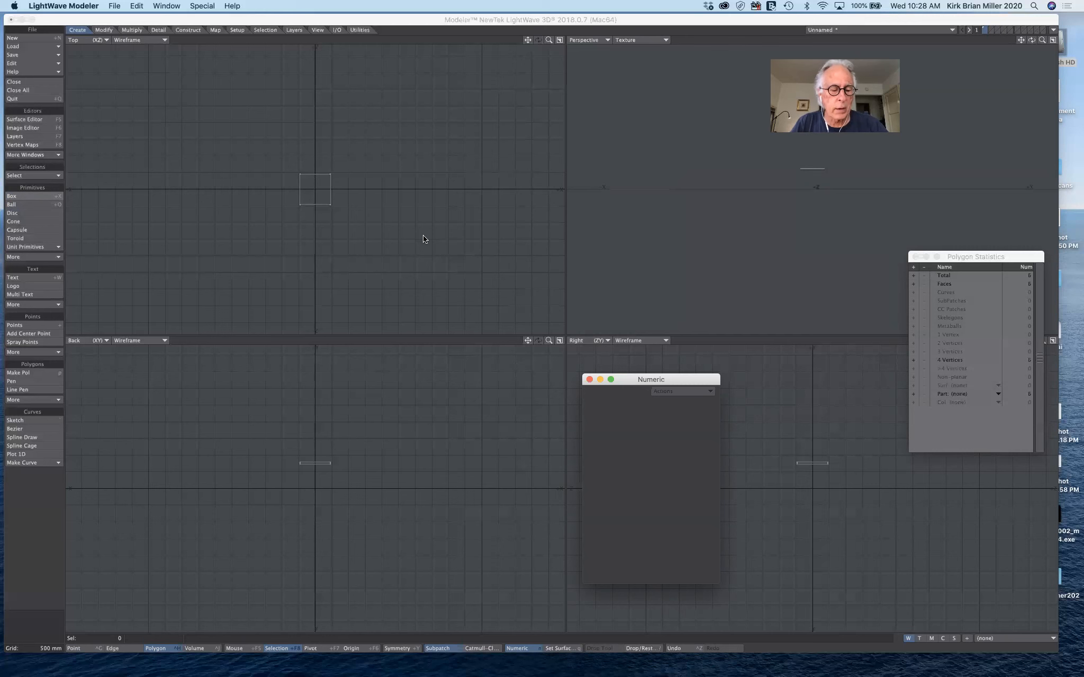
- Start a surface change for the box, turn off Make Default, and name the surface tableTop
{"action": "key", "text": "a"}
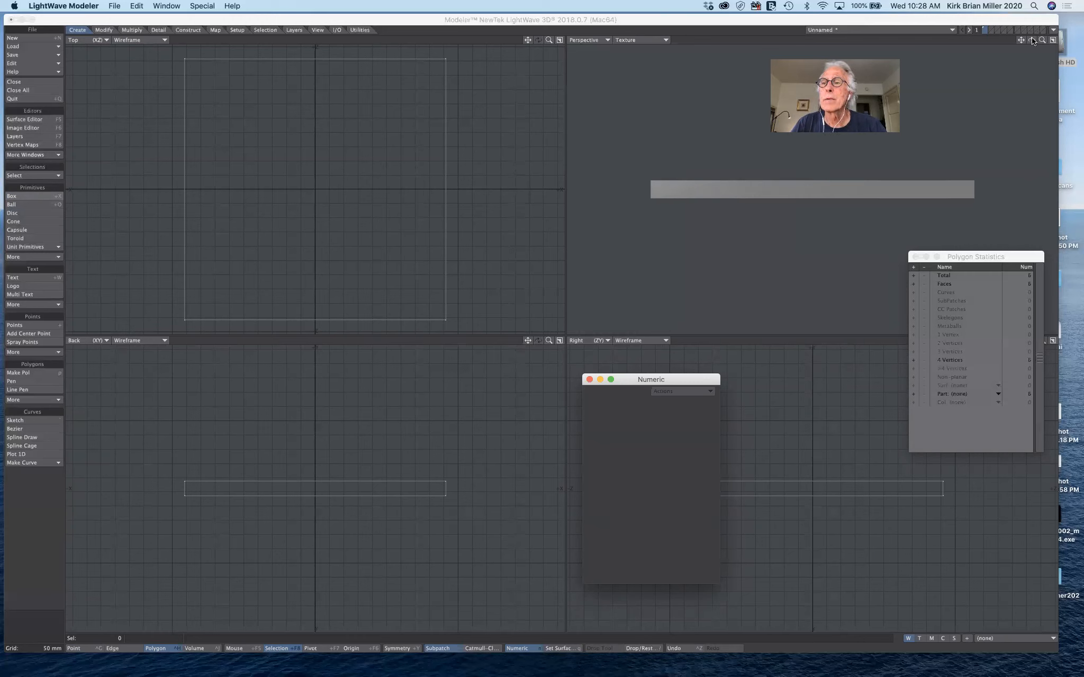
{"action": "left_click_drag", "start_coordinate": [1032, 41], "coordinate": [1016, 60]}
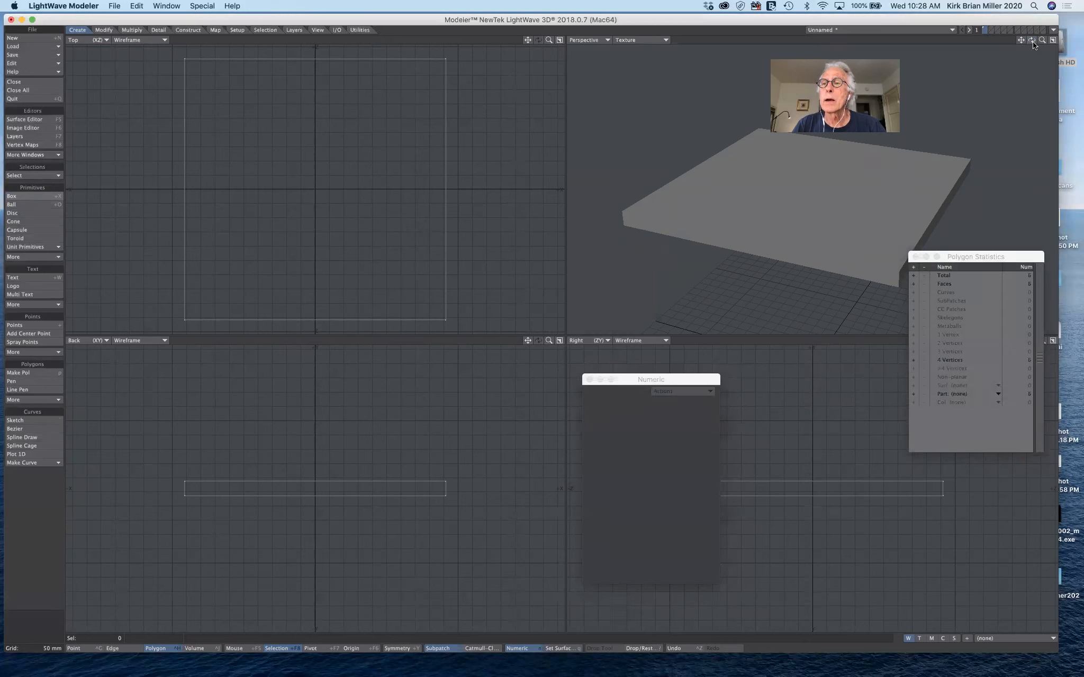
{"action": "mouse_move", "coordinate": [1032, 42]}
{"action": "left_mouse_down"}
{"action": "mouse_move", "coordinate": [1006, 67]}
{"action": "mouse_move", "coordinate": [1034, 42]}
{"action": "left_mouse_up"}
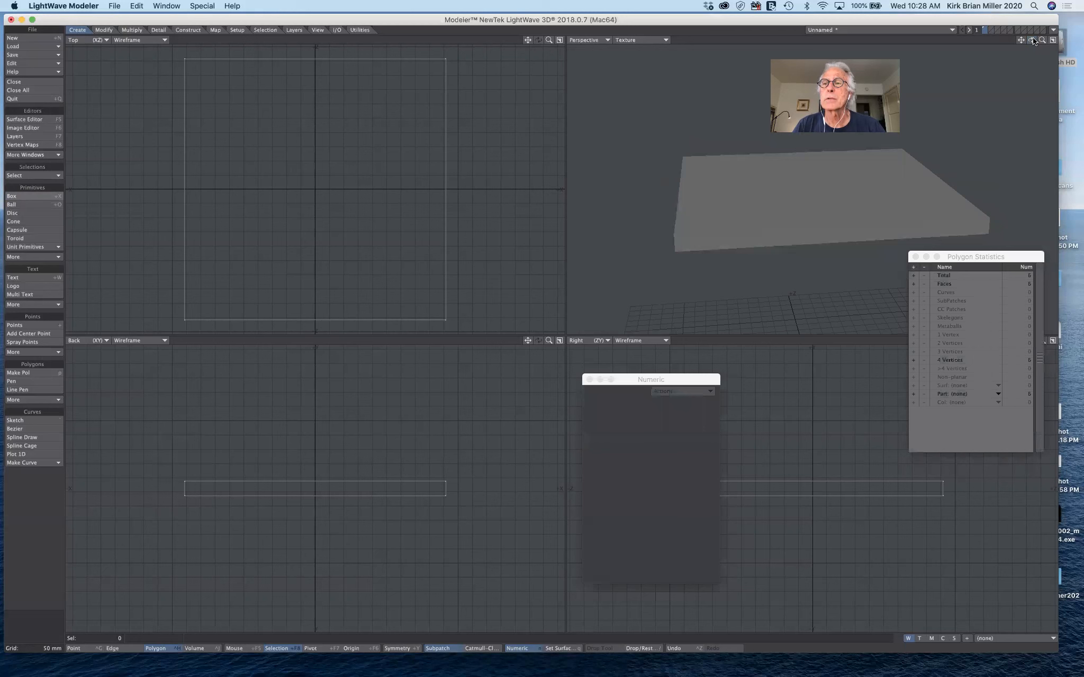
{"action": "left_click_drag", "start_coordinate": [998, 165], "coordinate": [1006, 150], "text": "alt"}
{"action": "mouse_move", "coordinate": [1032, 42]}
{"action": "left_mouse_down"}
{"action": "mouse_move", "coordinate": [1051, 56]}
{"action": "mouse_move", "coordinate": [1066, 38]}
{"action": "mouse_move", "coordinate": [1022, 50]}
{"action": "left_mouse_up"}
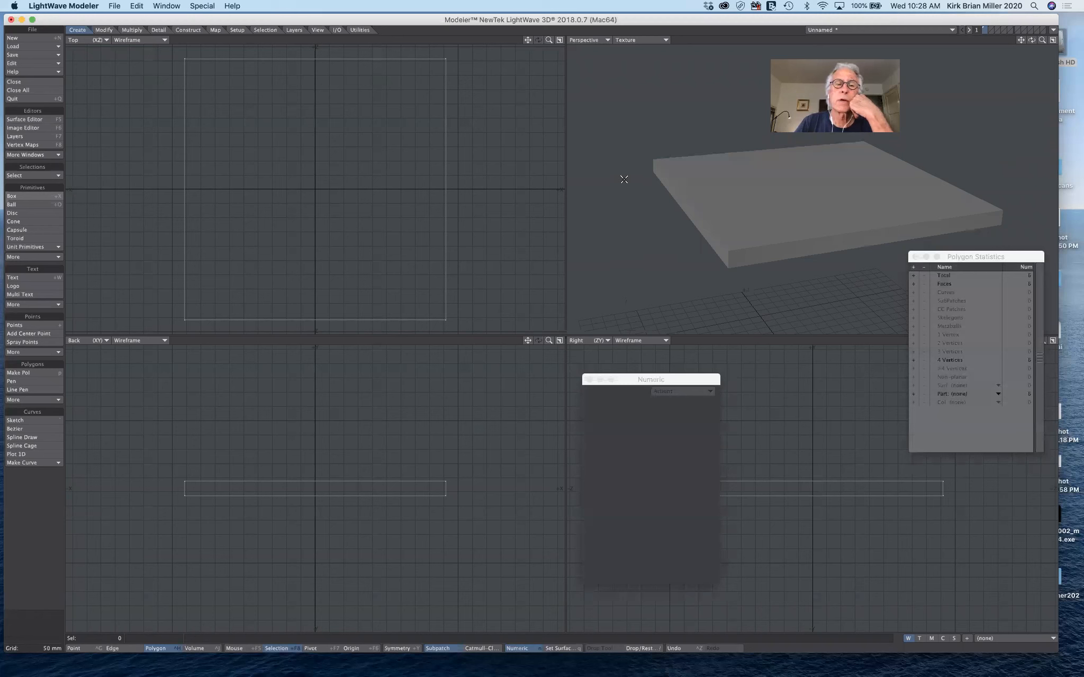
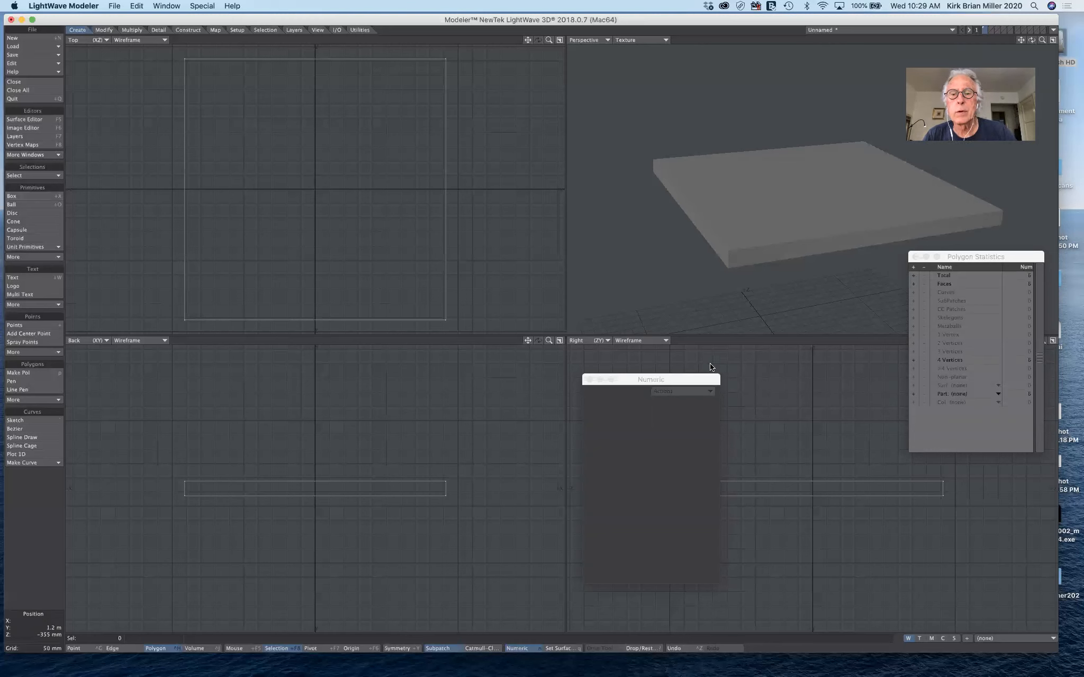
{"action": "key", "text": "q"}
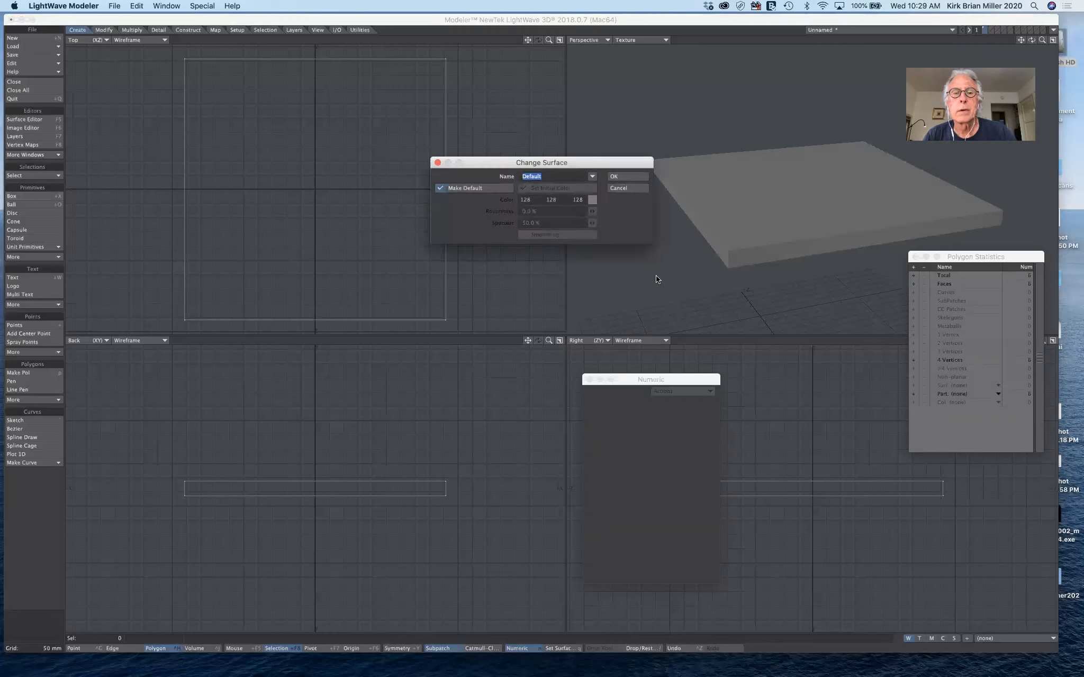
{"action": "left_click", "coordinate": [439, 188]}
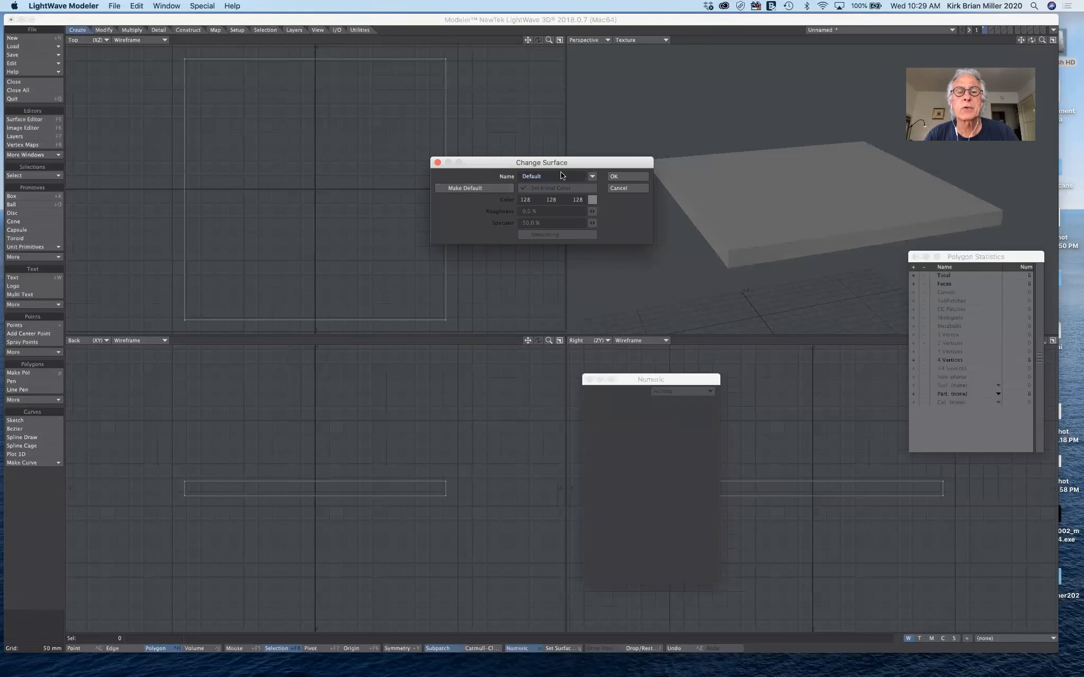
{"action": "left_click_drag", "start_coordinate": [556, 175], "coordinate": [504, 177]}
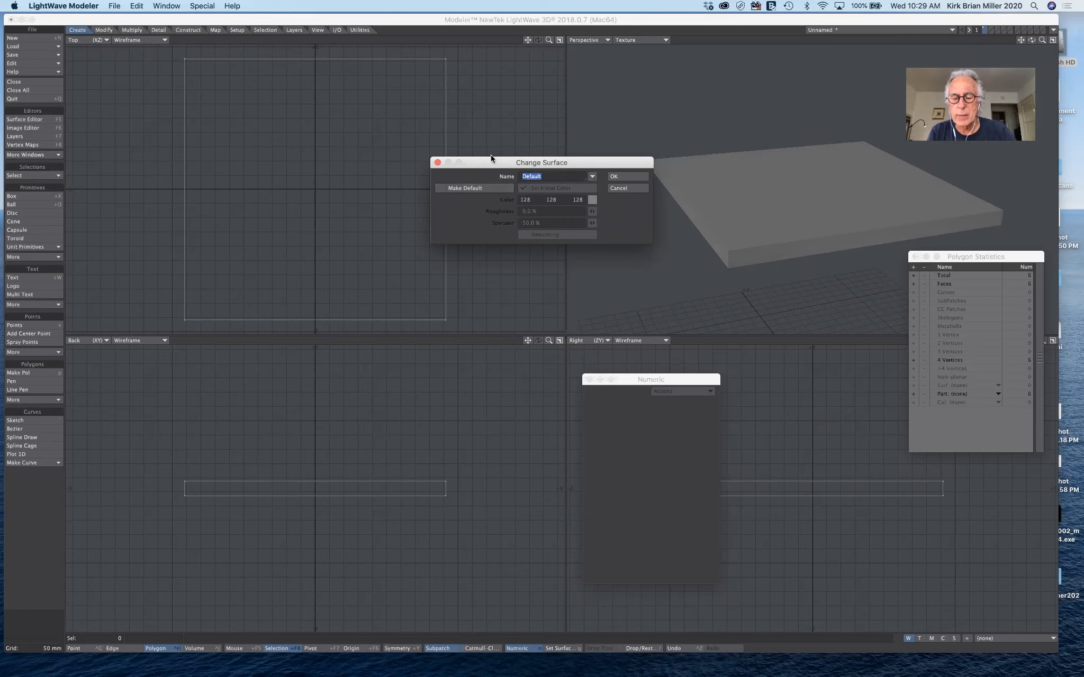
{"action": "type", "text": "tableTop"}
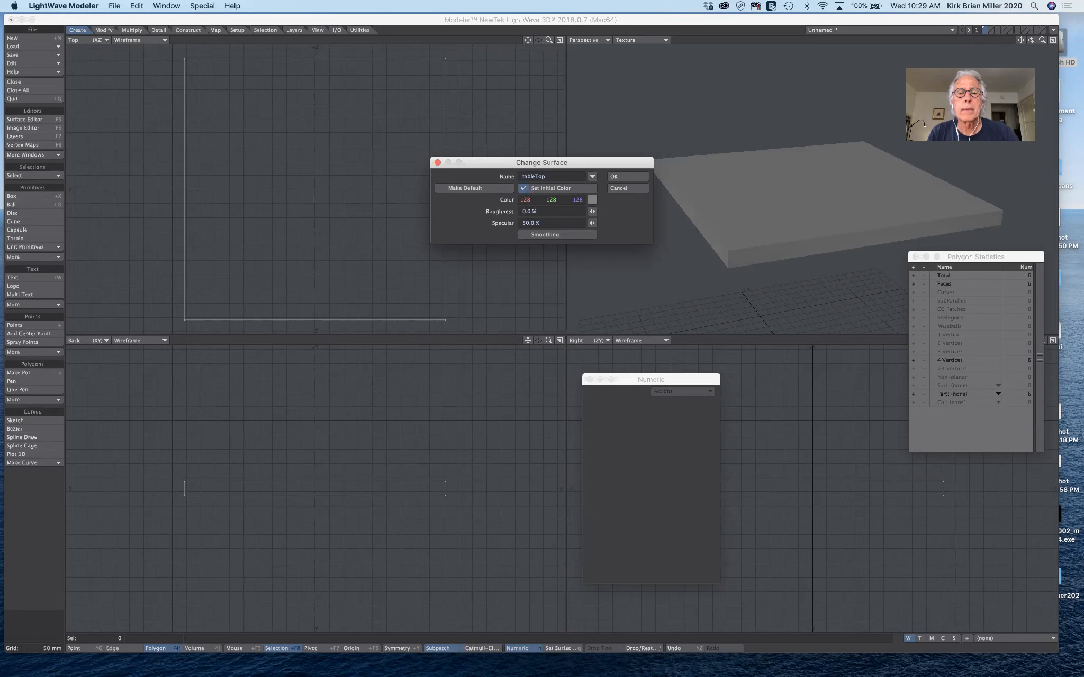
- Set the tableTop surface's color to red (191, 0, 0) and apply the surface to the box
{"action": "left_click", "coordinate": [592, 199]}
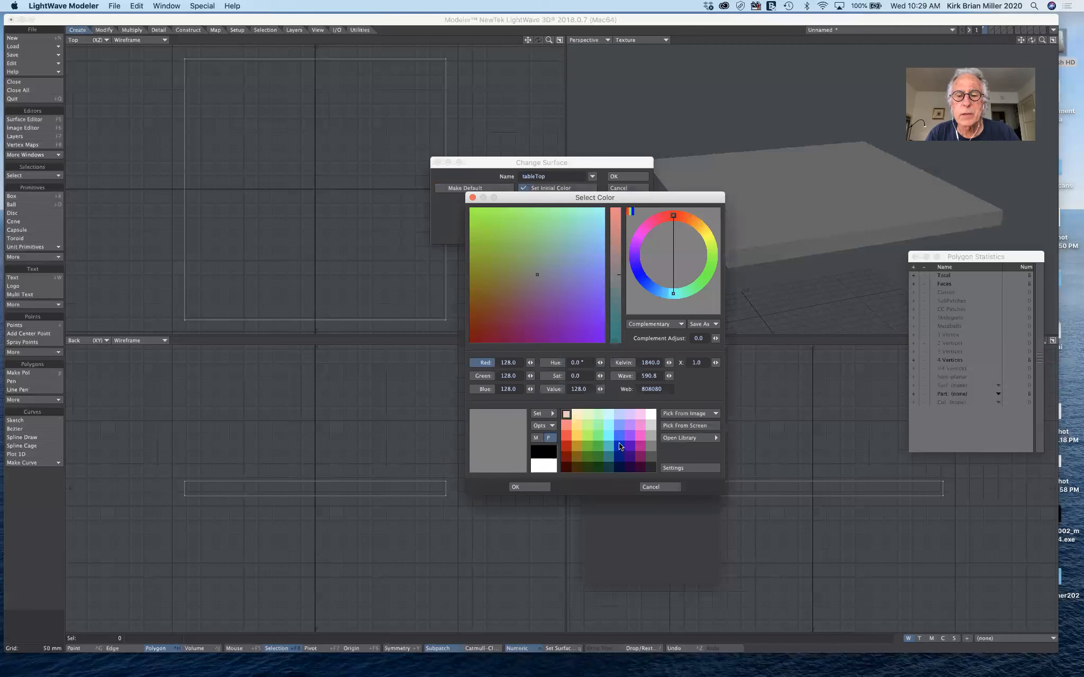
{"action": "left_click", "coordinate": [566, 445]}
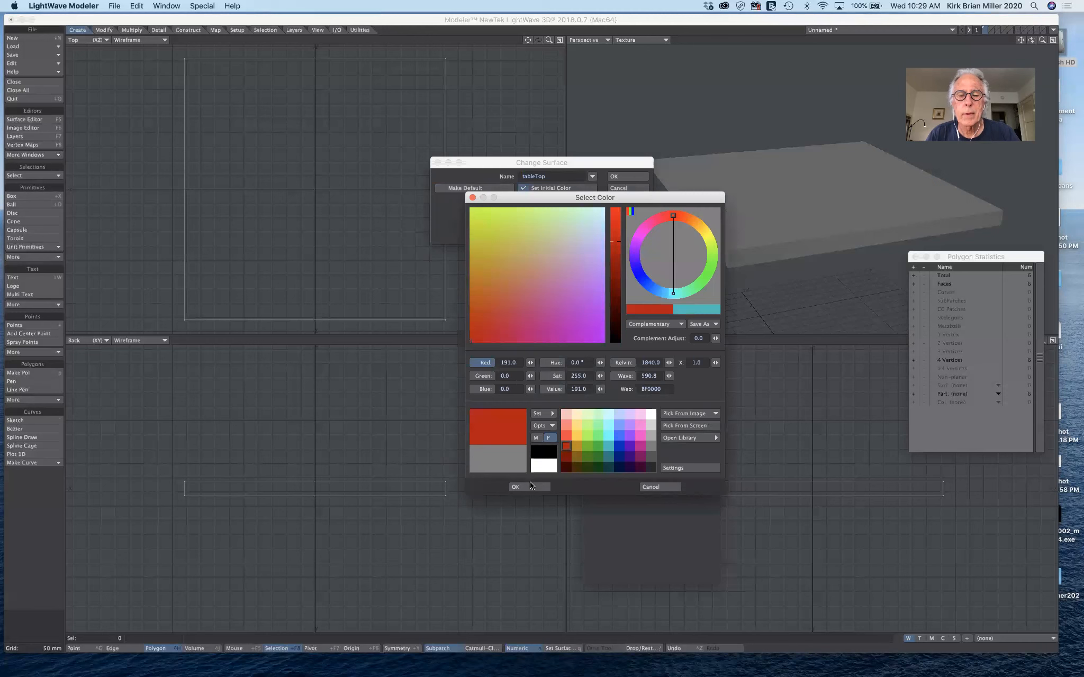
{"action": "left_click", "coordinate": [531, 487]}
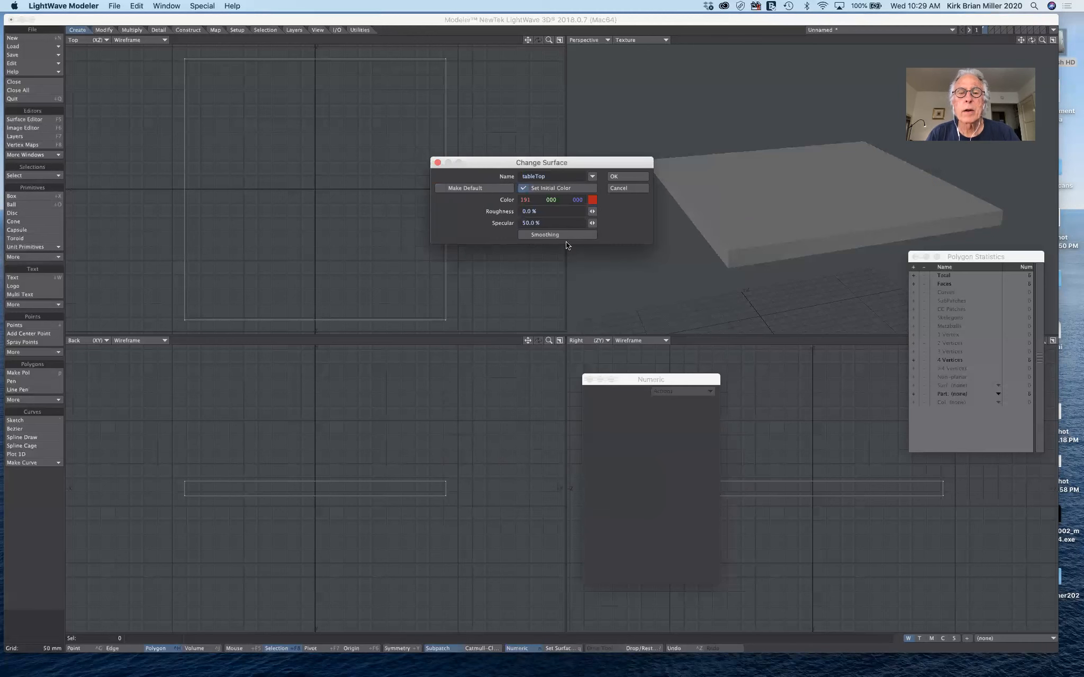
{"action": "left_click", "coordinate": [624, 176]}
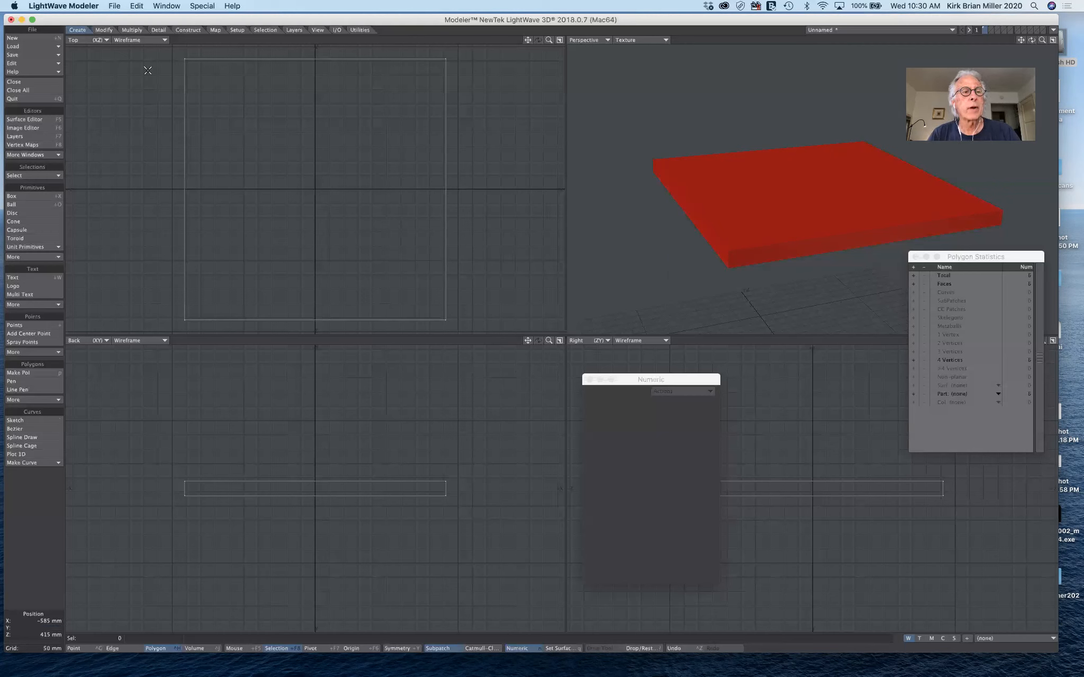
- Save the object as table in the contentFall2020 folder on the Desktop
{"action": "left_click", "coordinate": [117, 6]}
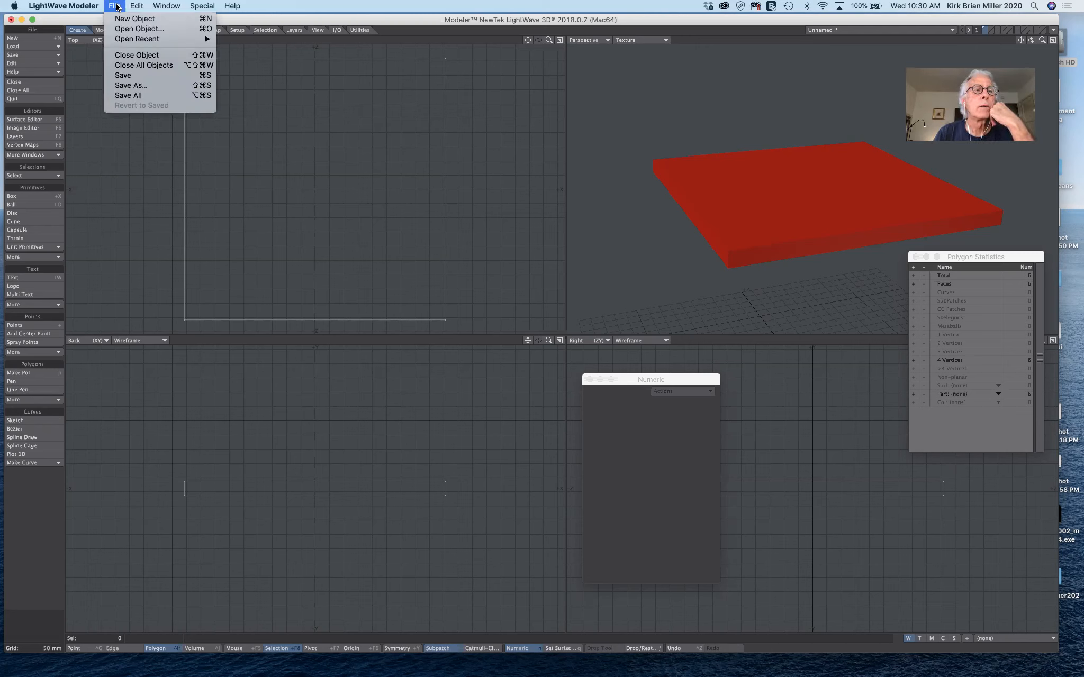
{"action": "left_click", "coordinate": [131, 85]}
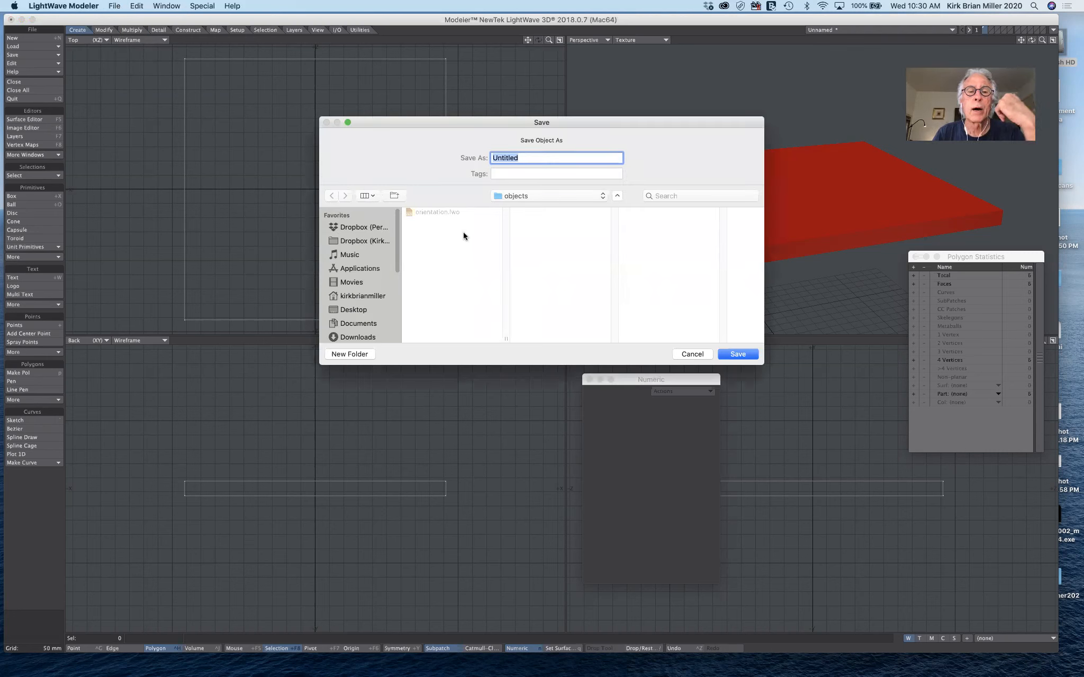
{"action": "left_click", "coordinate": [365, 311]}
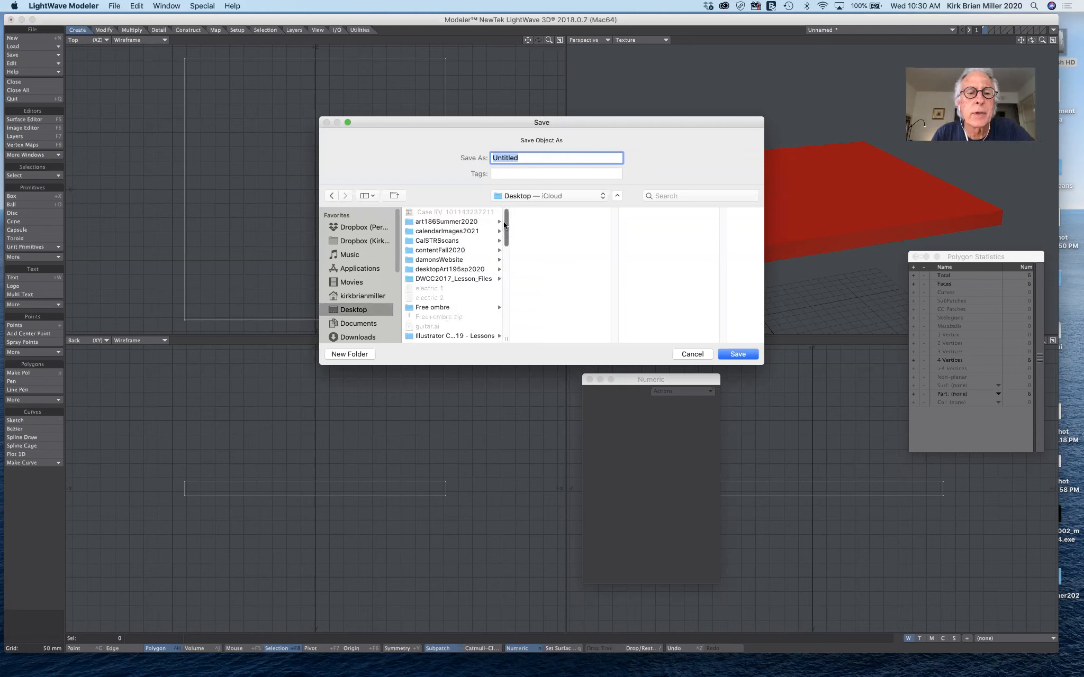
{"action": "left_click", "coordinate": [462, 250]}
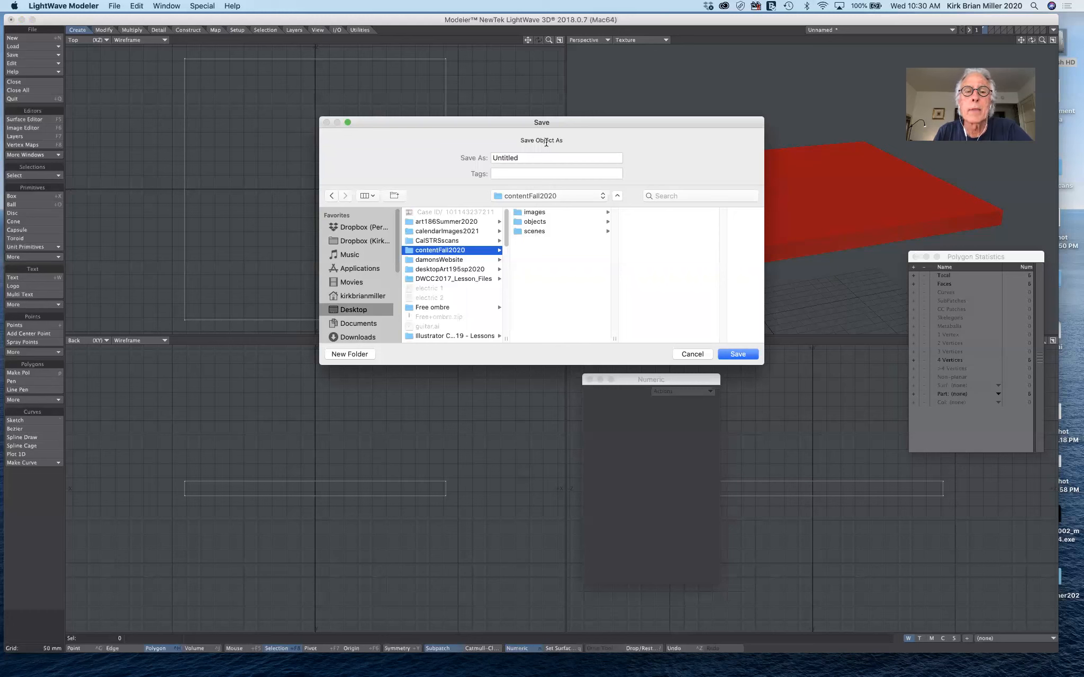
{"action": "double_click", "coordinate": [540, 157]}
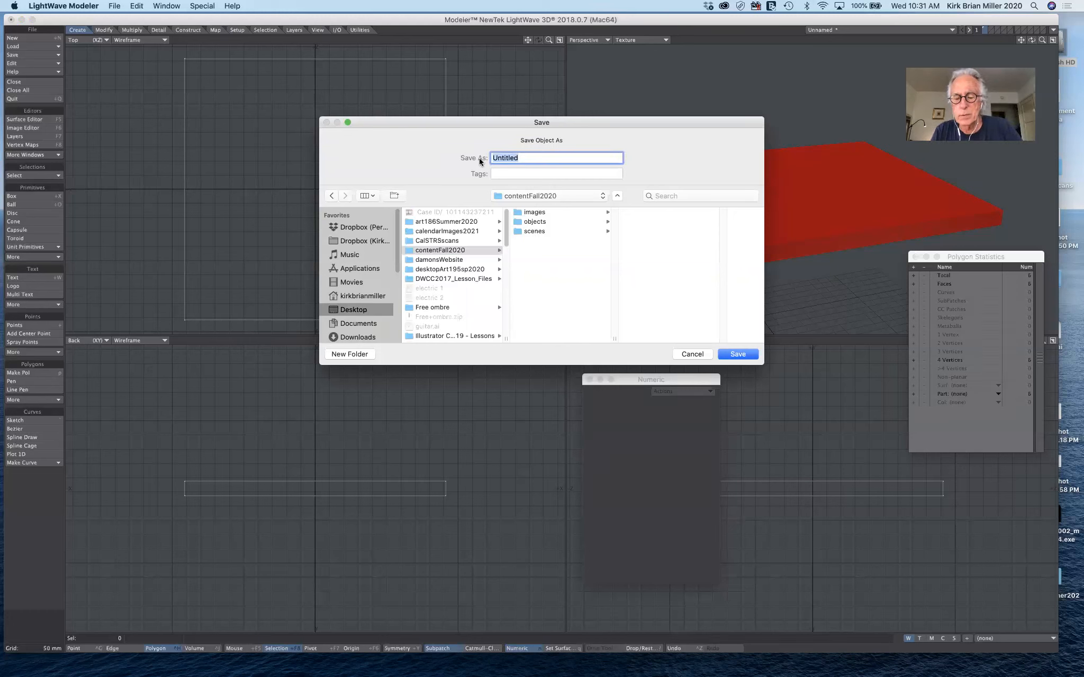
{"action": "type", "text": "table"}
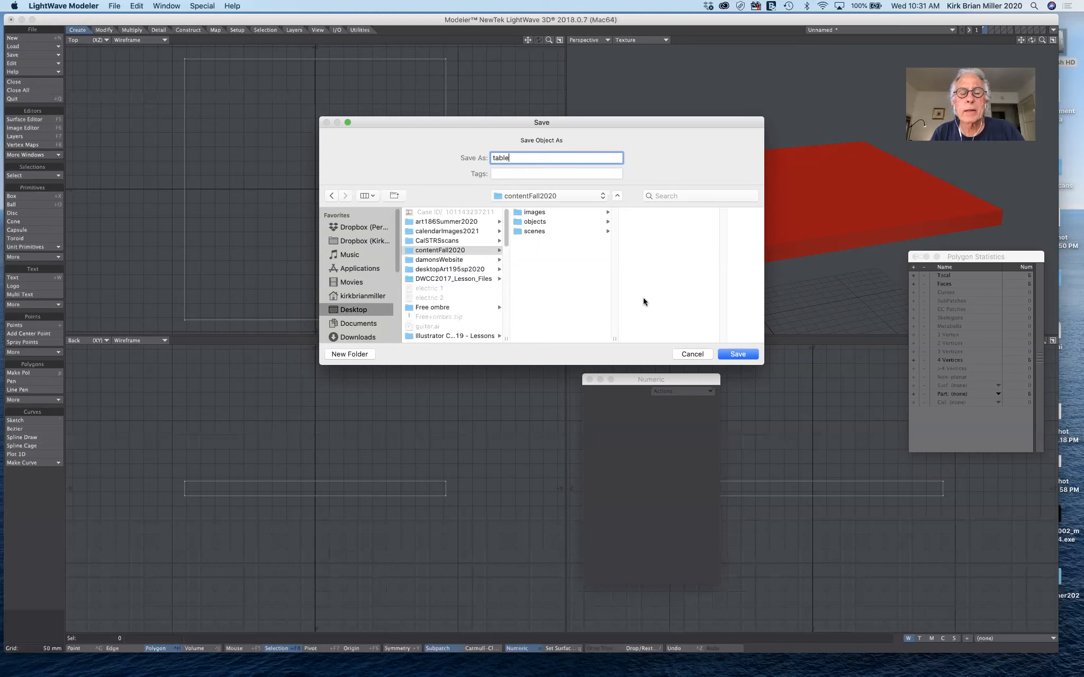
{"action": "left_click", "coordinate": [738, 354]}
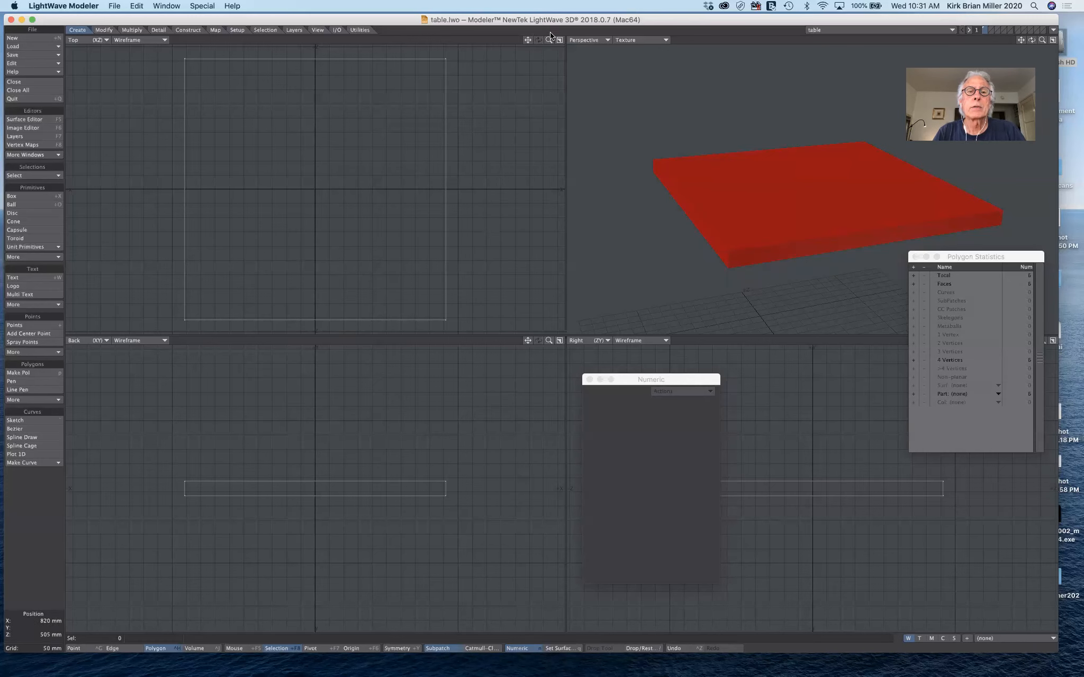
- Draw a disc of about 35 mm radius inside the tabletop's upper-left corner in the Top viewport, and move the Numeric window up
{"action": "left_click_drag", "start_coordinate": [547, 39], "coordinate": [555, 39]}
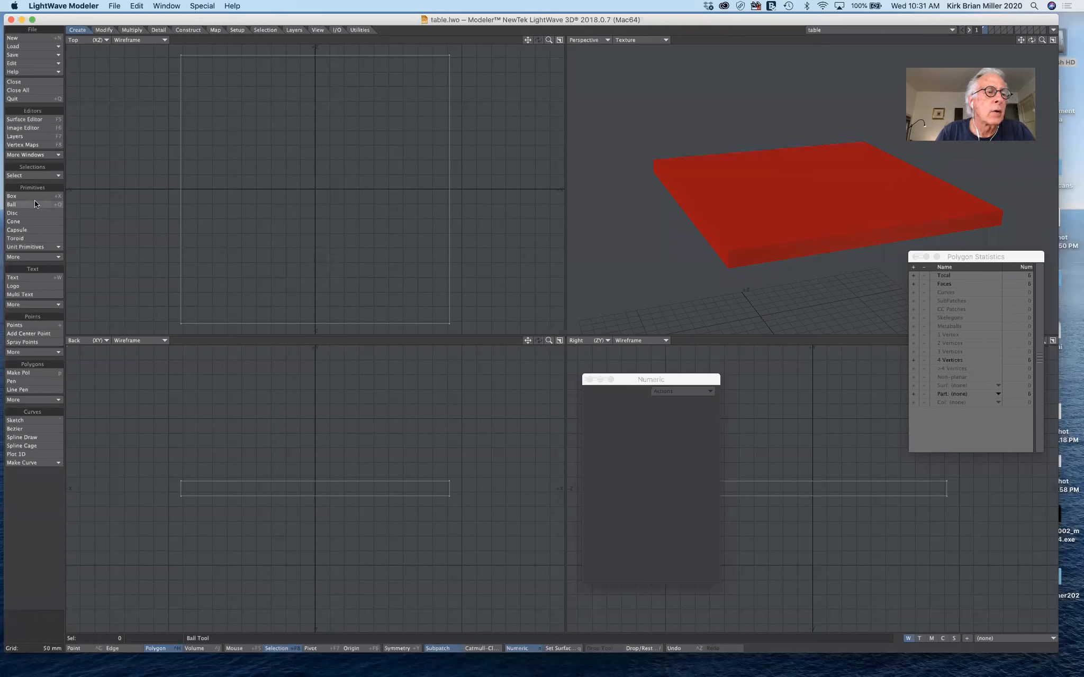
{"action": "left_click", "coordinate": [37, 214]}
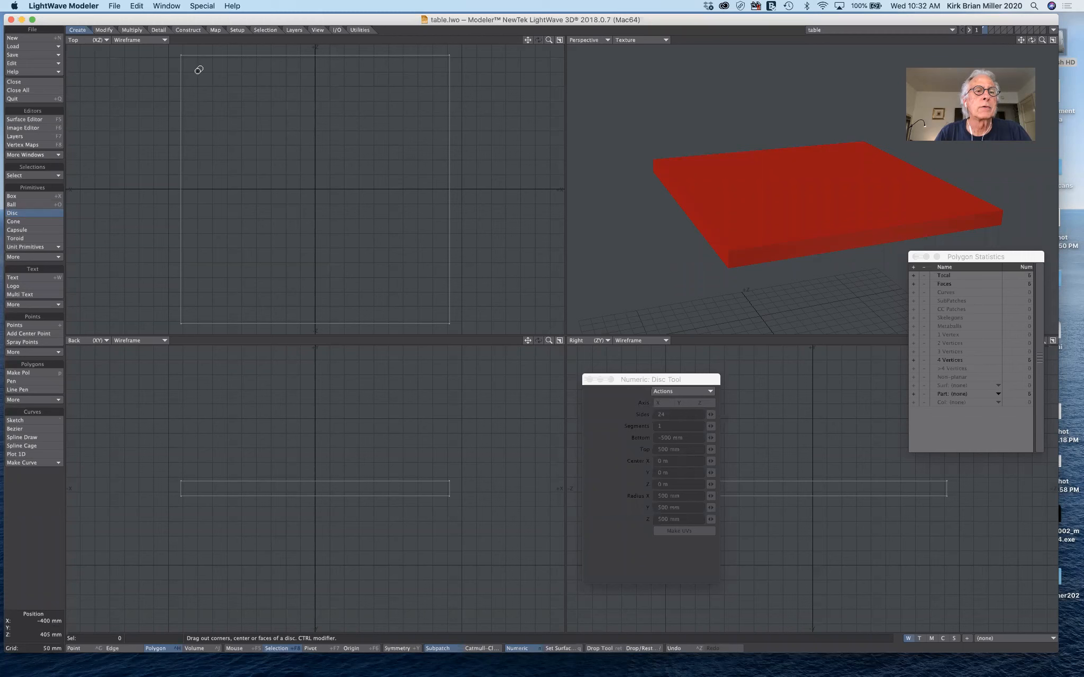
{"action": "left_click_drag", "start_coordinate": [199, 69], "coordinate": [209, 78]}
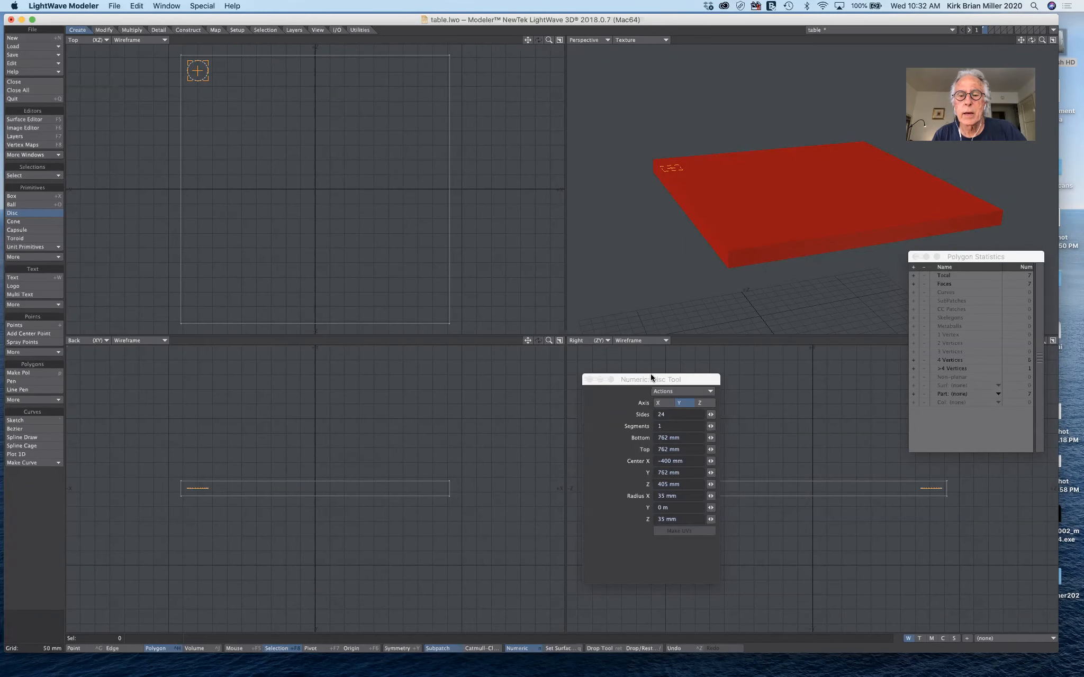
{"action": "left_click_drag", "start_coordinate": [650, 379], "coordinate": [555, 96]}
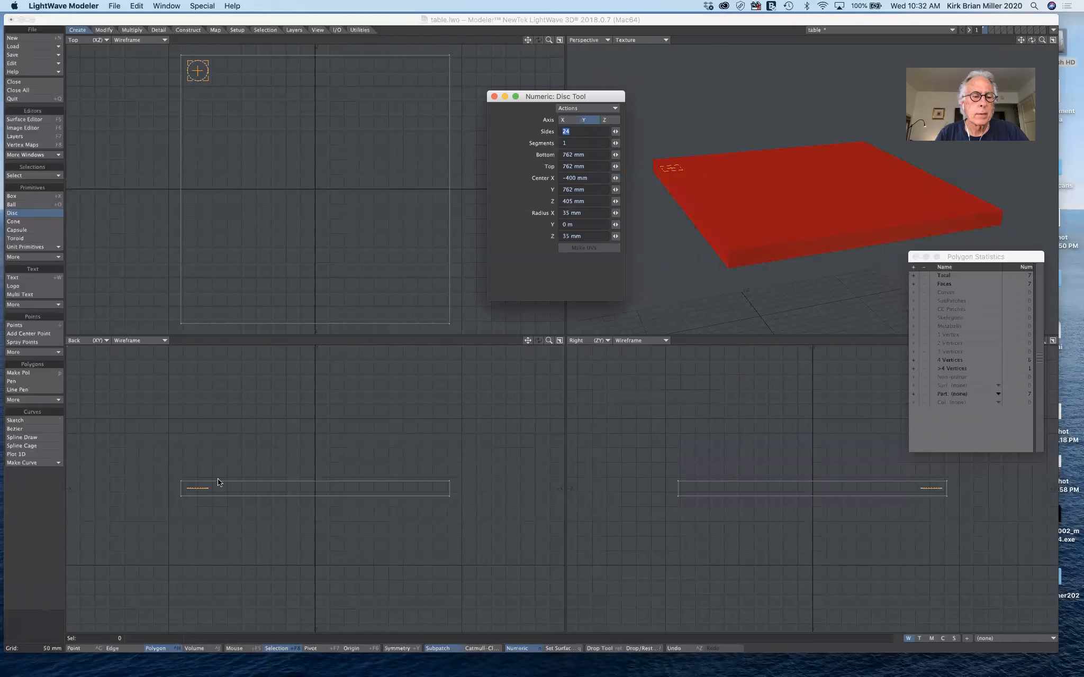
- Extend the disc downward in the Back viewport into a table leg about 607 mm tall
{"action": "left_click_drag", "start_coordinate": [202, 492], "coordinate": [200, 643]}
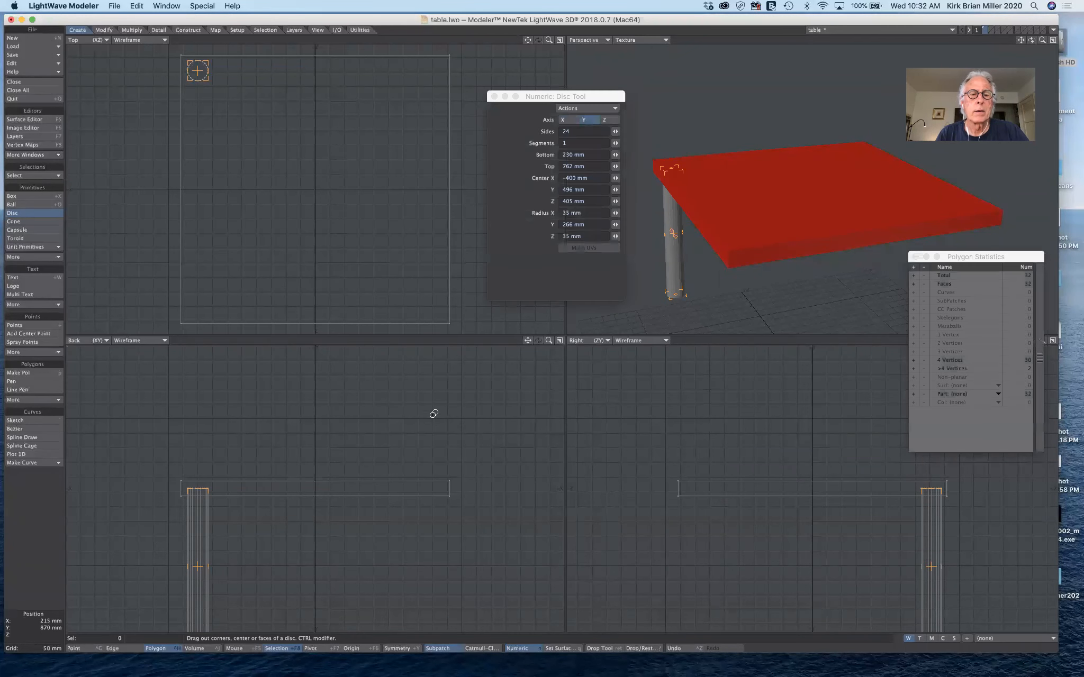
{"action": "left_click_drag", "start_coordinate": [528, 340], "coordinate": [160, 520]}
{"action": "mouse_move", "coordinate": [191, 566]}
{"action": "left_mouse_down"}
{"action": "mouse_move", "coordinate": [192, 519]}
{"action": "mouse_move", "coordinate": [188, 586]}
{"action": "left_mouse_up"}
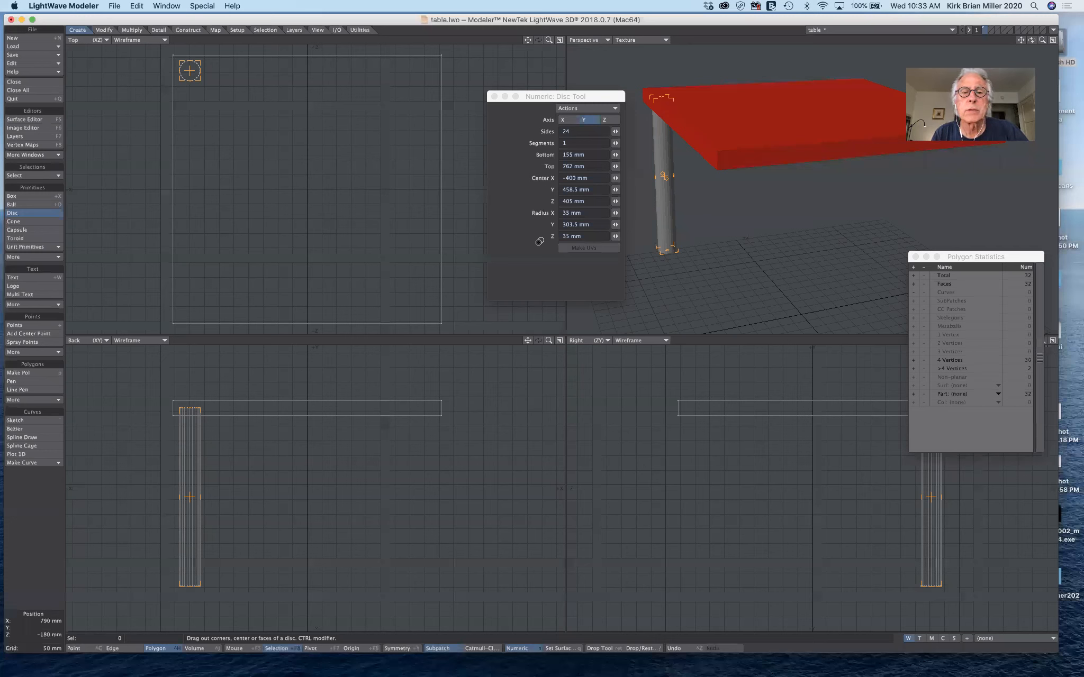
- Set the leg disc's Radius Y to 30" in the Numeric window
{"action": "mouse_move", "coordinate": [566, 96]}
{"action": "left_mouse_down"}
{"action": "mouse_move", "coordinate": [552, 114]}
{"action": "mouse_move", "coordinate": [551, 101]}
{"action": "left_mouse_up"}
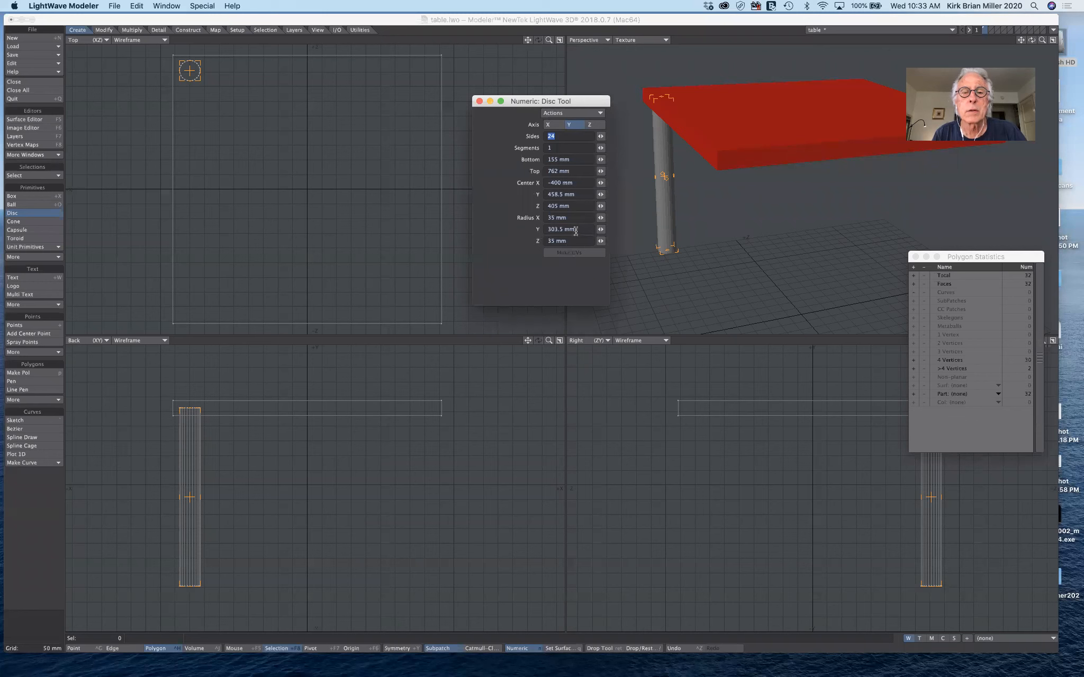
{"action": "left_click_drag", "start_coordinate": [577, 229], "coordinate": [544, 231]}
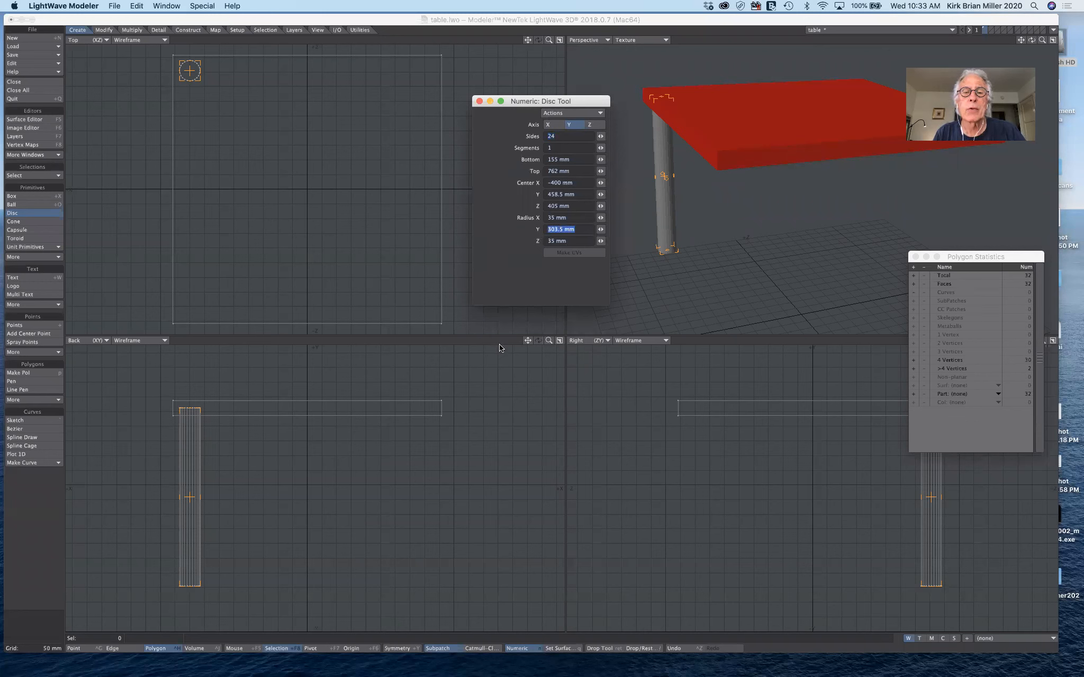
{"action": "type", "text": "30"}
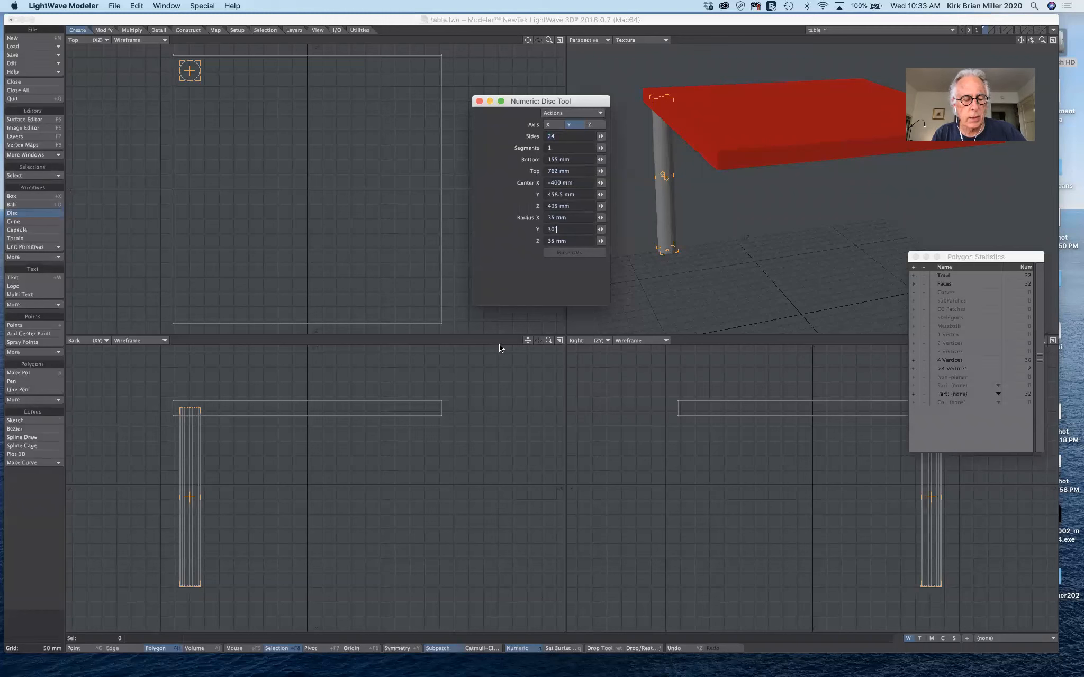
{"action": "type", "text": "\""}
{"action": "key", "text": "Tab"}
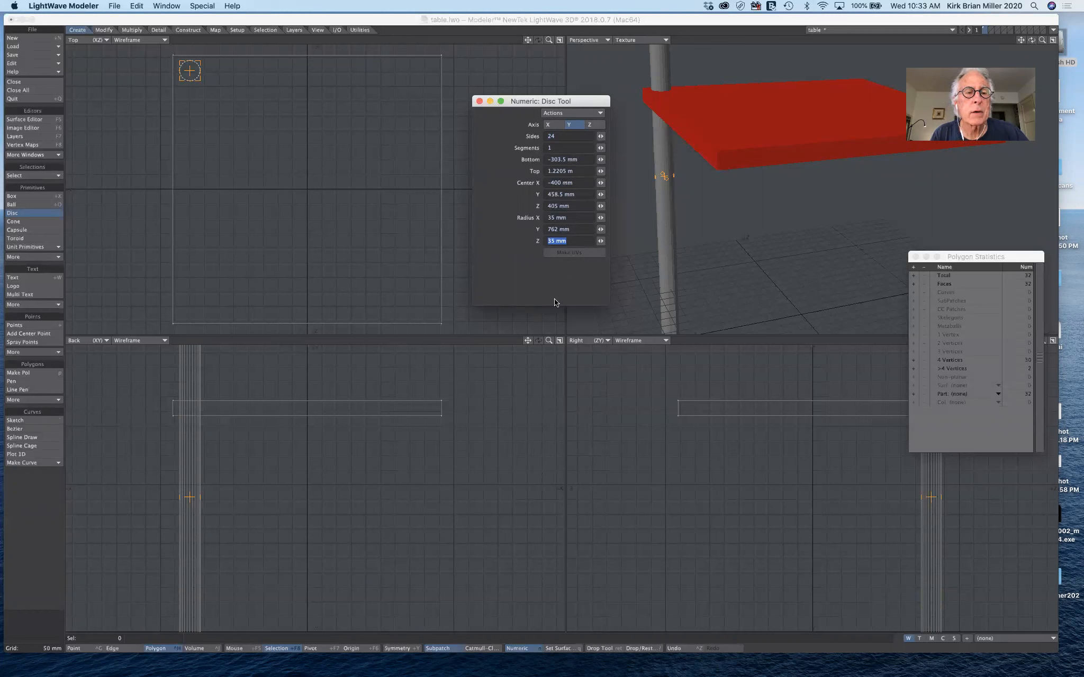
- Re-enter 30" as the leg disc's Radius Y in the Numeric window
{"action": "left_click", "coordinate": [549, 341]}
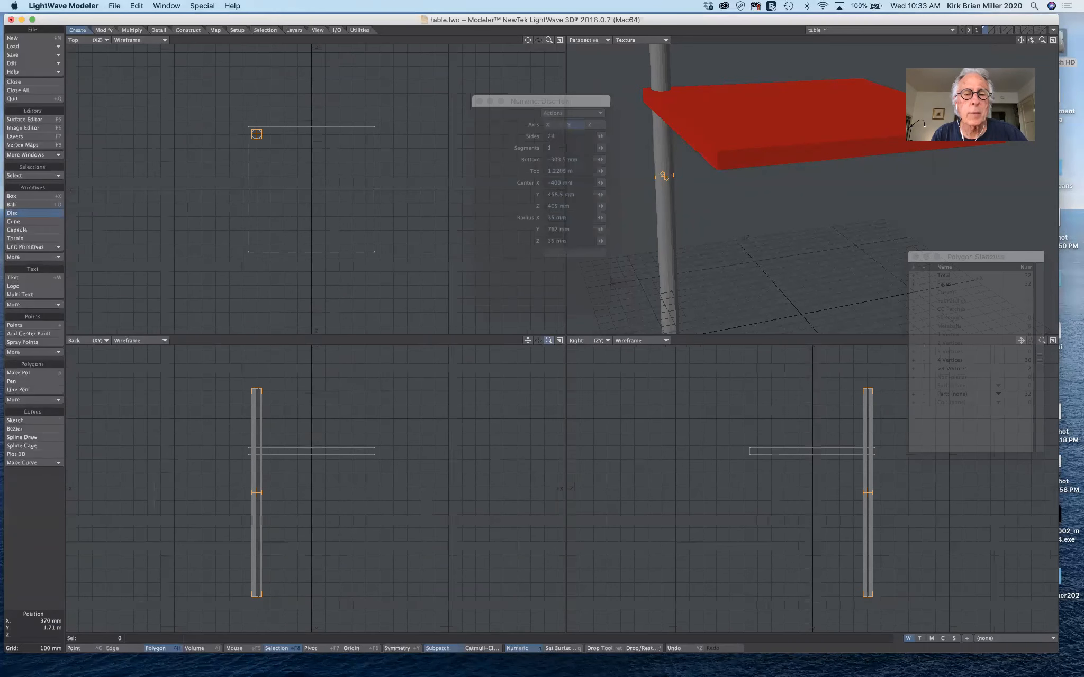
{"action": "left_click", "coordinate": [576, 229]}
{"action": "left_click_drag", "start_coordinate": [576, 229], "coordinate": [533, 229]}
{"action": "type", "text": "30"}
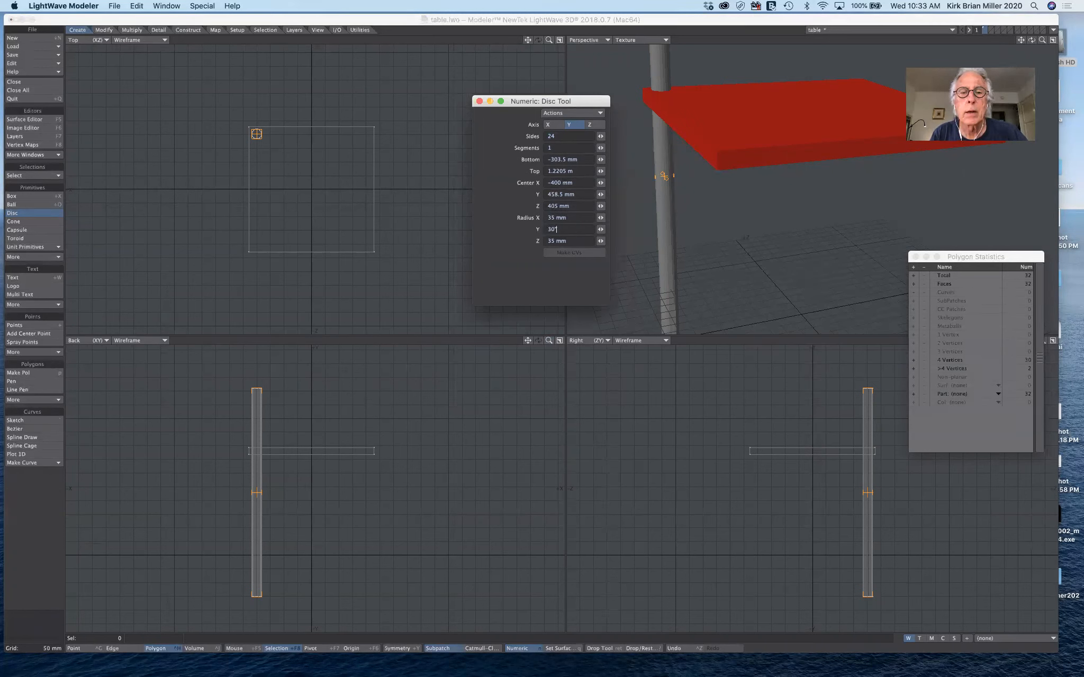
{"action": "key", "text": "Tab"}
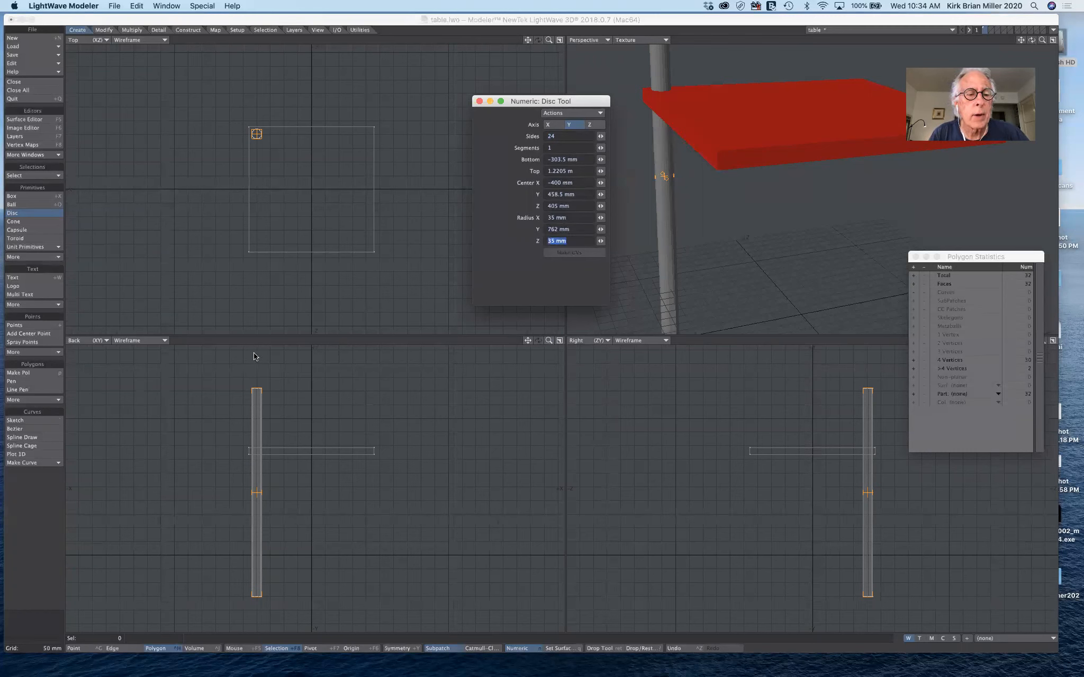
- Resize the leg disc in the Back viewport so its top sits at 740 mm under the tabletop and its bottom at 0 m
{"action": "left_click_drag", "start_coordinate": [256, 388], "coordinate": [260, 451]}
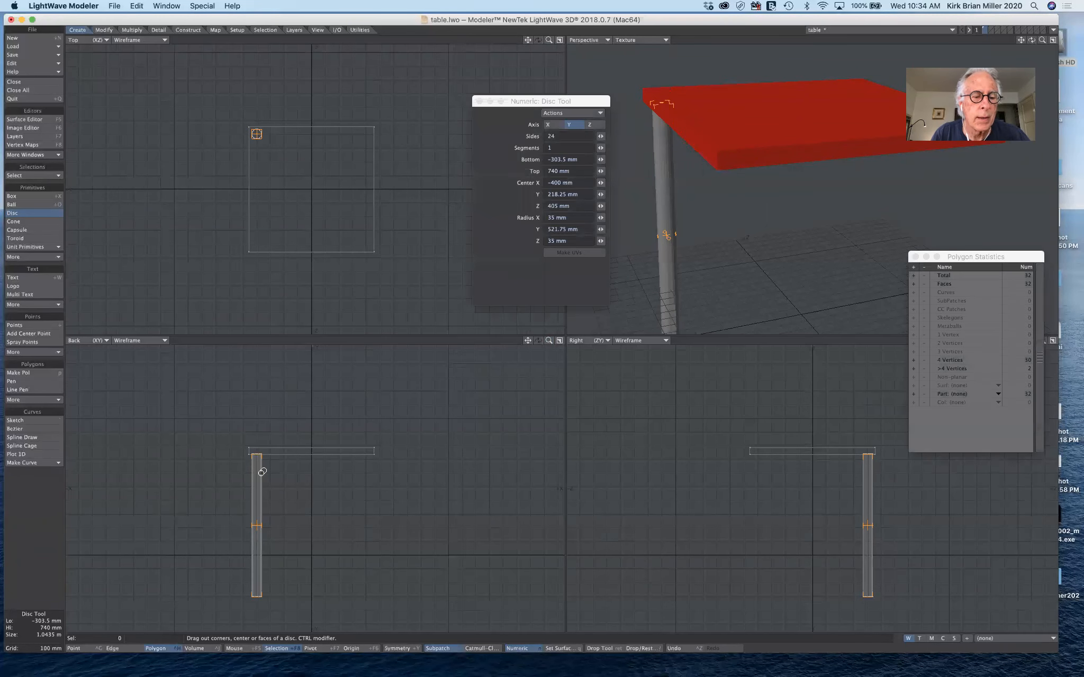
{"action": "left_click_drag", "start_coordinate": [256, 595], "coordinate": [261, 554]}
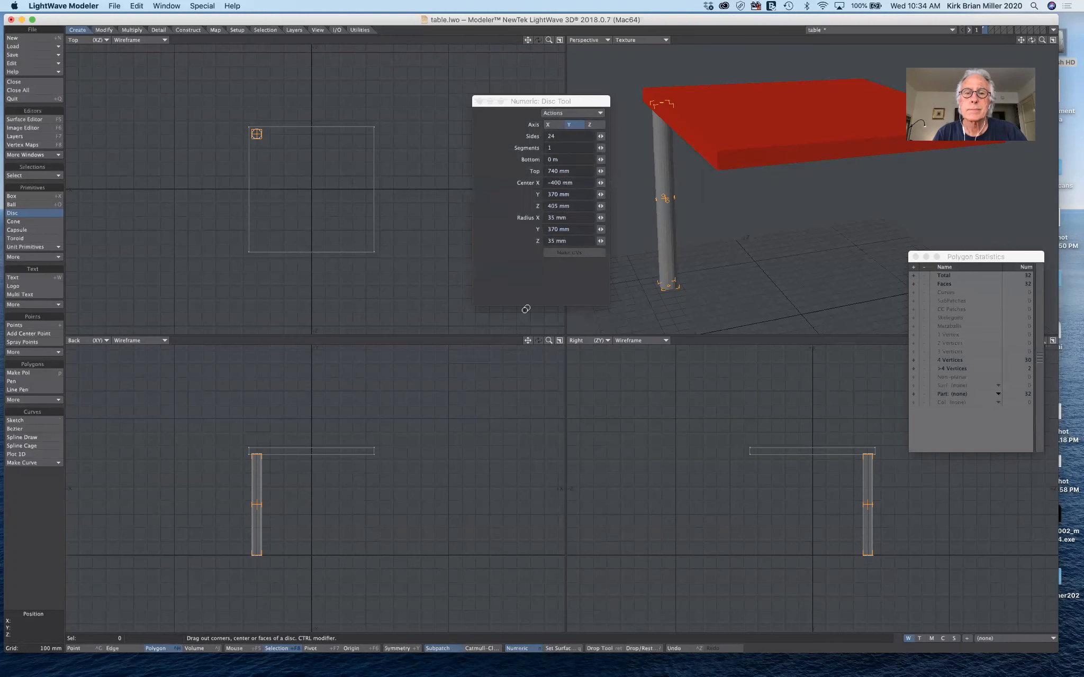
- Move the Numeric window down and shift the leg disc's center to X -400 mm, Z 400 mm in the Top viewport
{"action": "left_click_drag", "start_coordinate": [571, 104], "coordinate": [627, 339]}
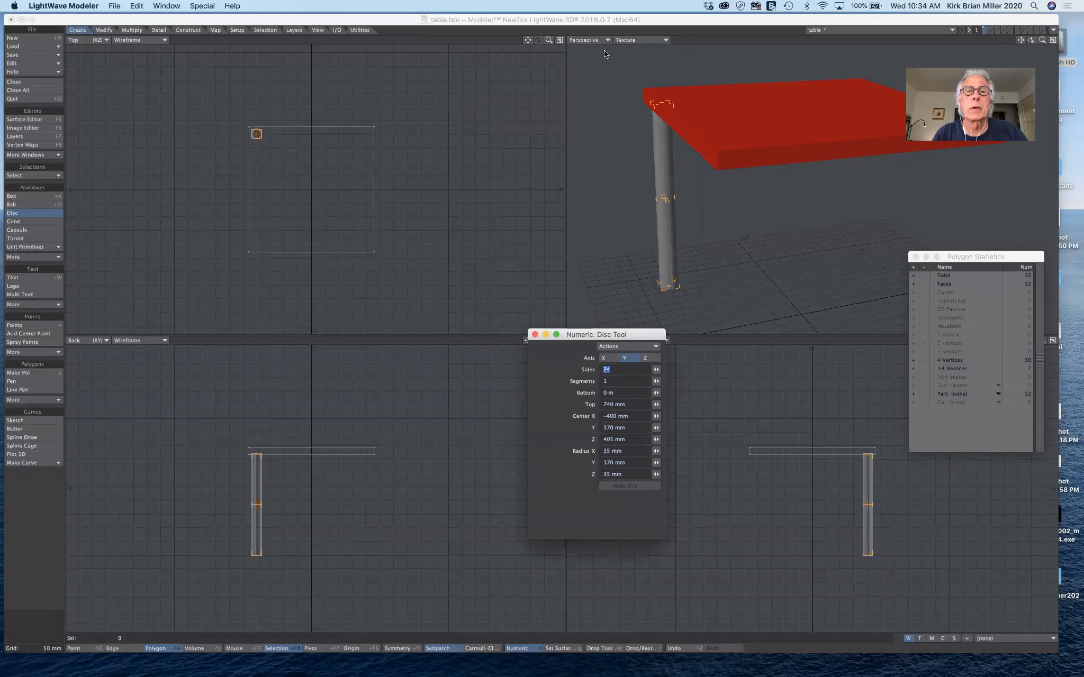
{"action": "left_click_drag", "start_coordinate": [549, 39], "coordinate": [565, 48]}
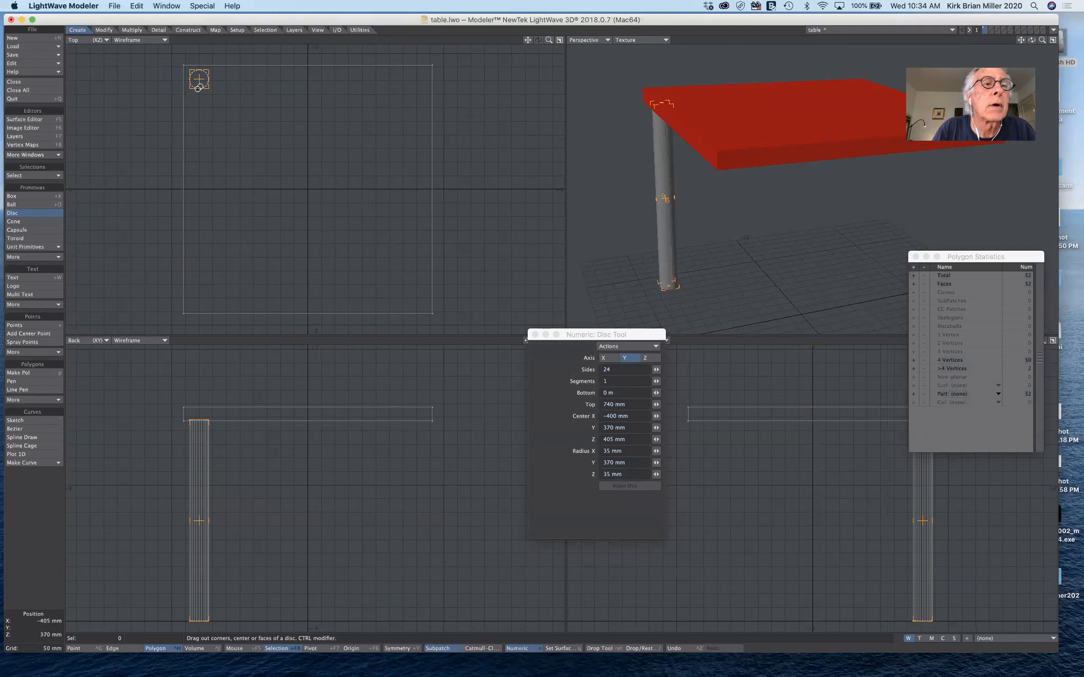
{"action": "left_click_drag", "start_coordinate": [198, 78], "coordinate": [199, 80]}
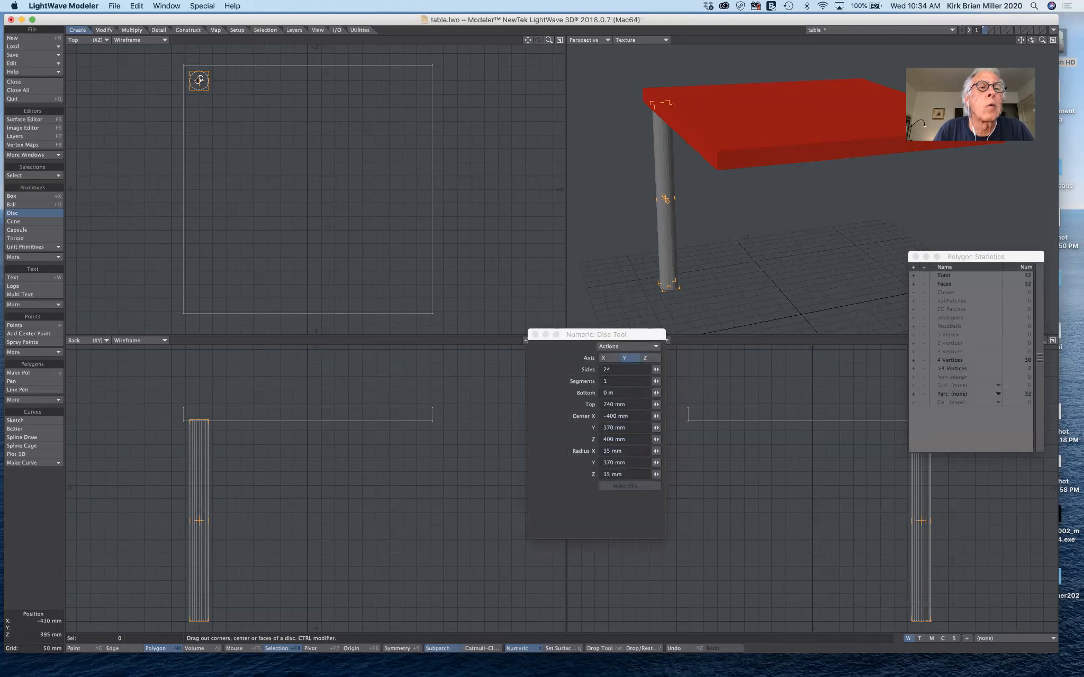
- Place three more identical leg discs inside the tabletop's remaining corners, about 400 mm from center on X and Z, and drop the Disc tool
{"action": "mouse_move", "coordinate": [198, 81]}
{"action": "right_mouse_down"}
{"action": "mouse_move", "coordinate": [402, 93]}
{"action": "mouse_move", "coordinate": [419, 75]}
{"action": "mouse_move", "coordinate": [306, 96]}
{"action": "mouse_move", "coordinate": [351, 75]}
{"action": "mouse_move", "coordinate": [418, 79]}
{"action": "right_mouse_up"}
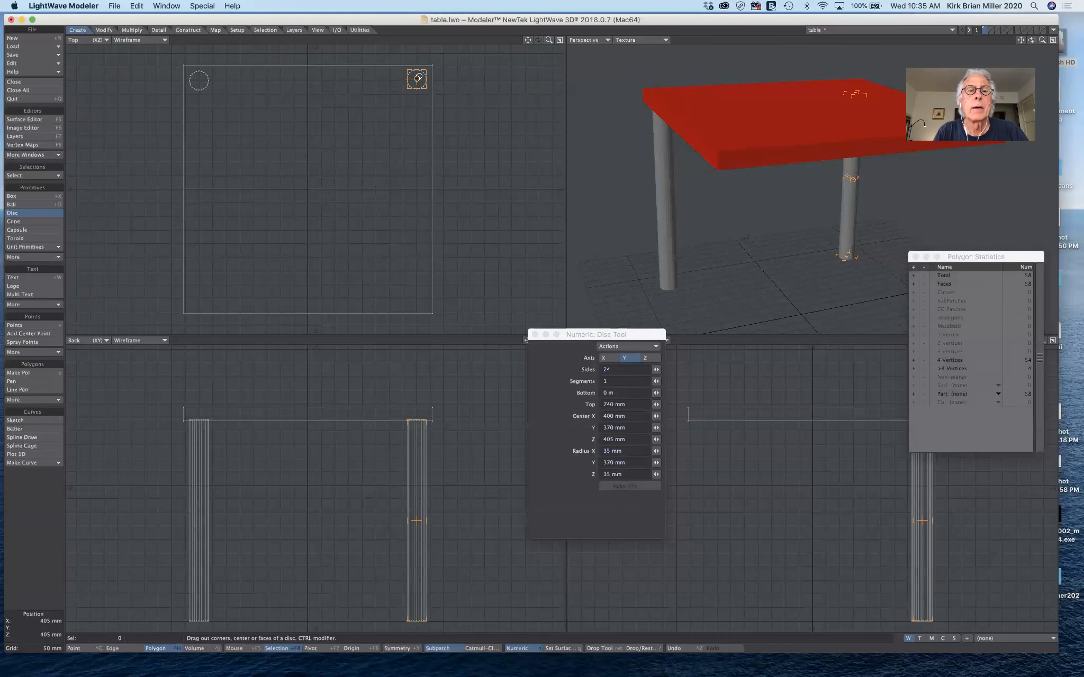
{"action": "left_click_drag", "start_coordinate": [416, 79], "coordinate": [416, 297]}
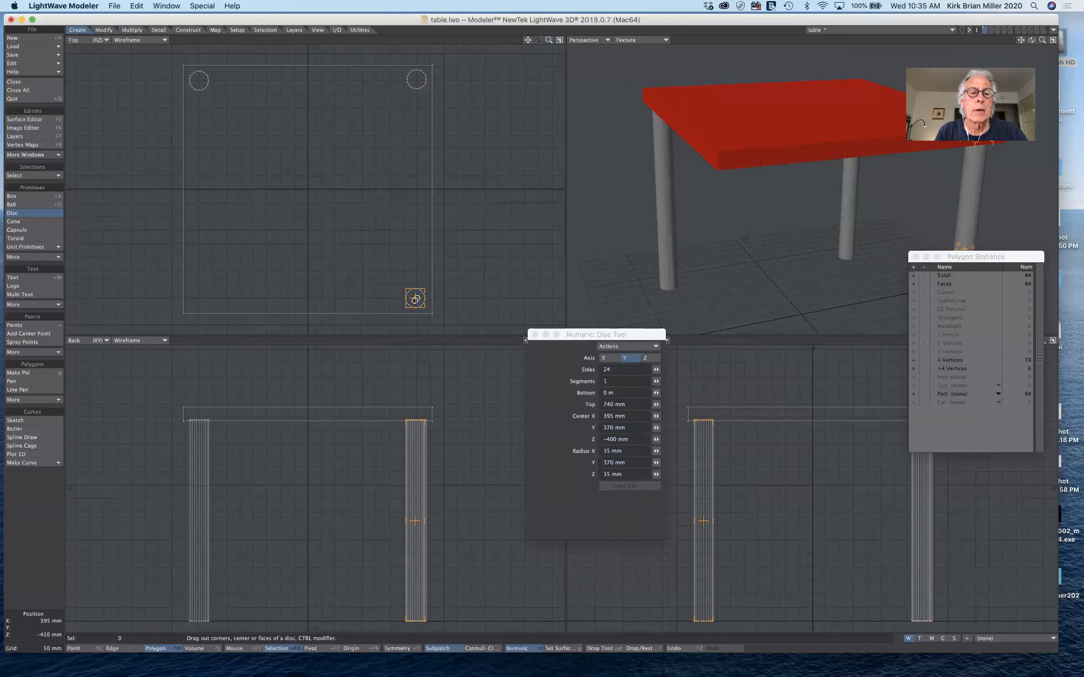
{"action": "left_click_drag", "start_coordinate": [416, 298], "coordinate": [198, 296]}
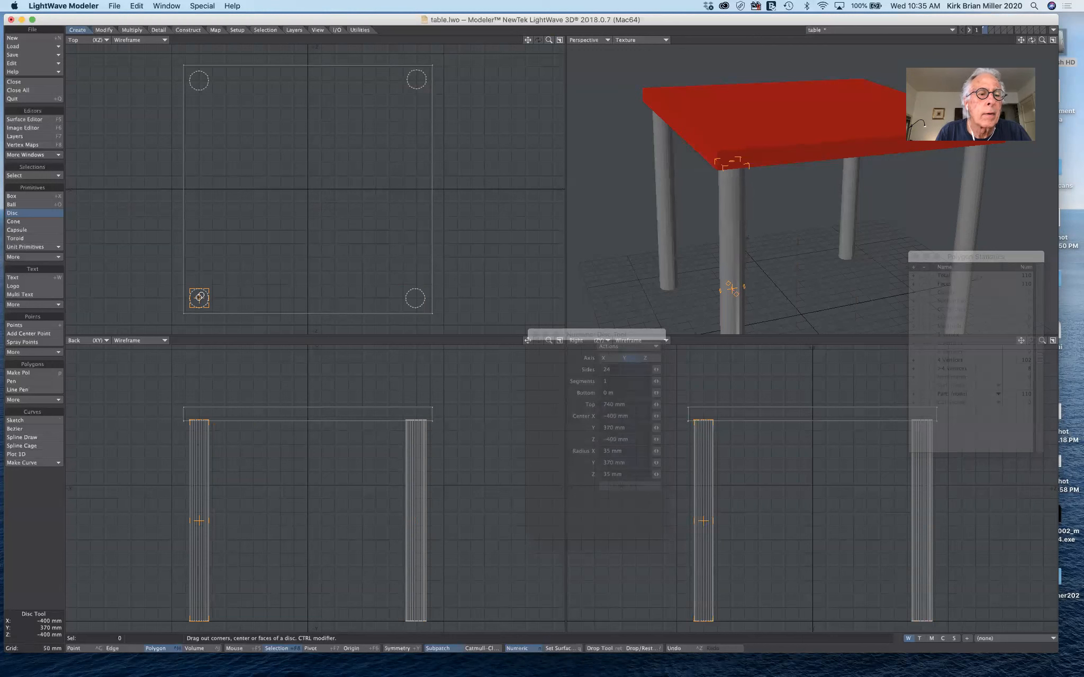
{"action": "left_click_drag", "start_coordinate": [198, 297], "coordinate": [200, 295]}
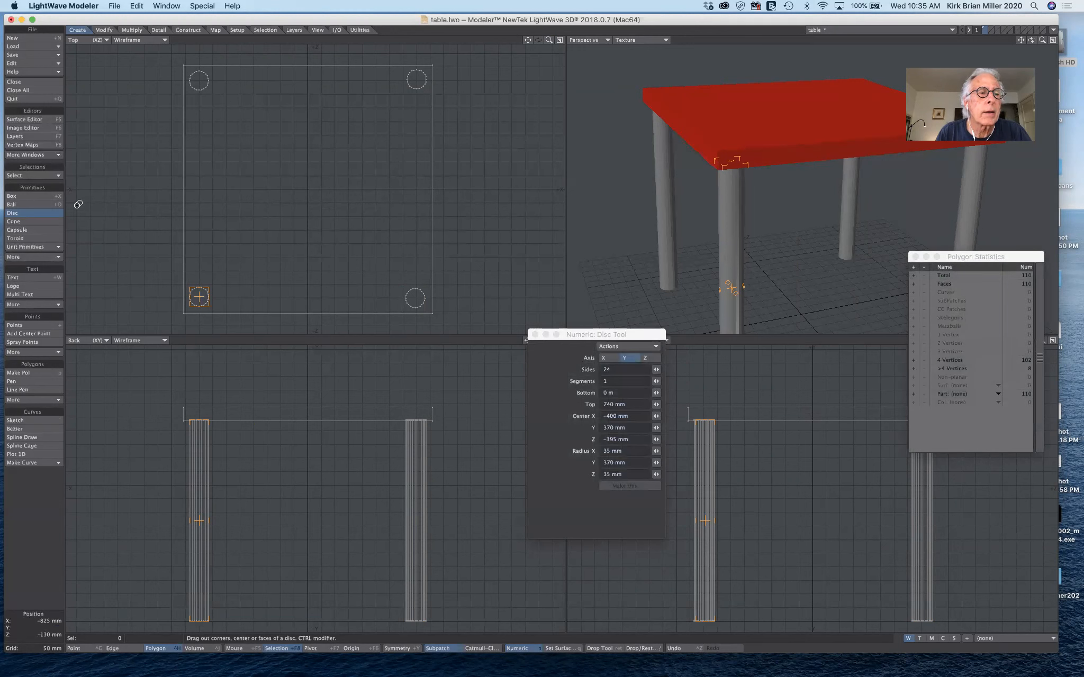
{"action": "left_click", "coordinate": [41, 213]}
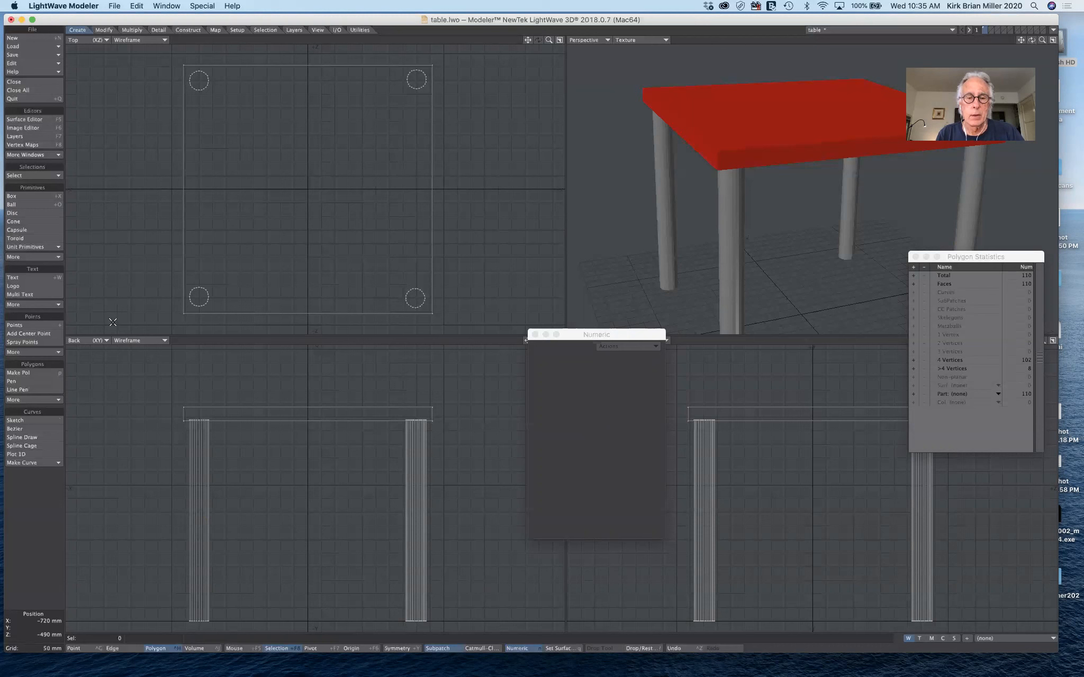
- Try applying a light green (62, 255, 111) surface named tableLegs to the whole table, and undo that surface change
{"action": "left_click_drag", "start_coordinate": [616, 335], "coordinate": [582, 86]}
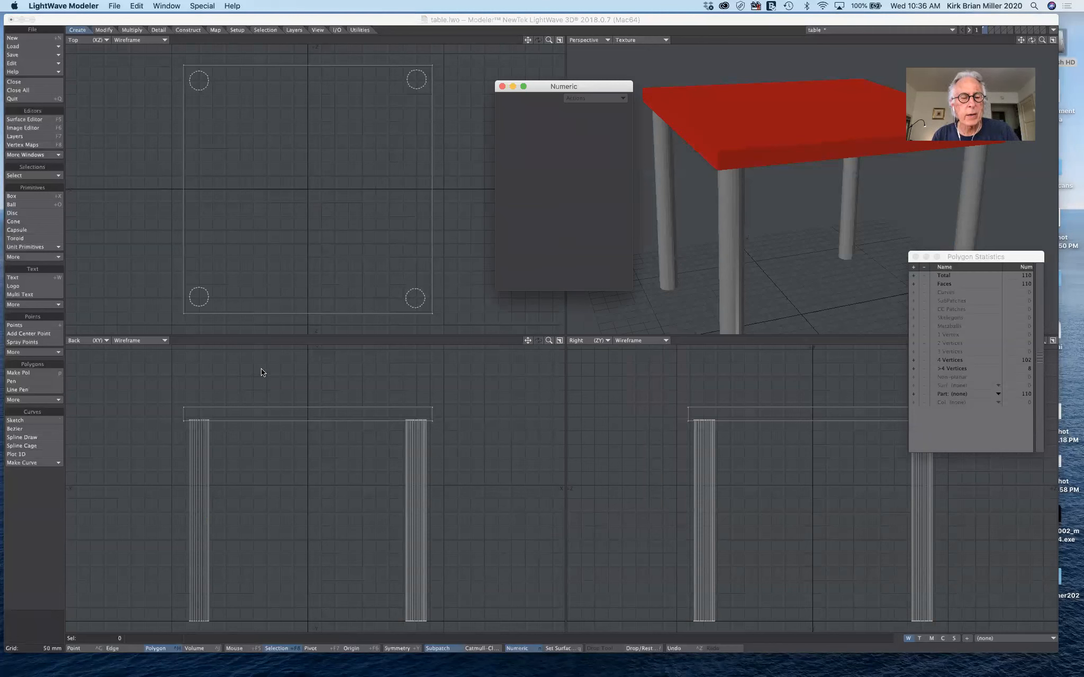
{"action": "key", "text": "q"}
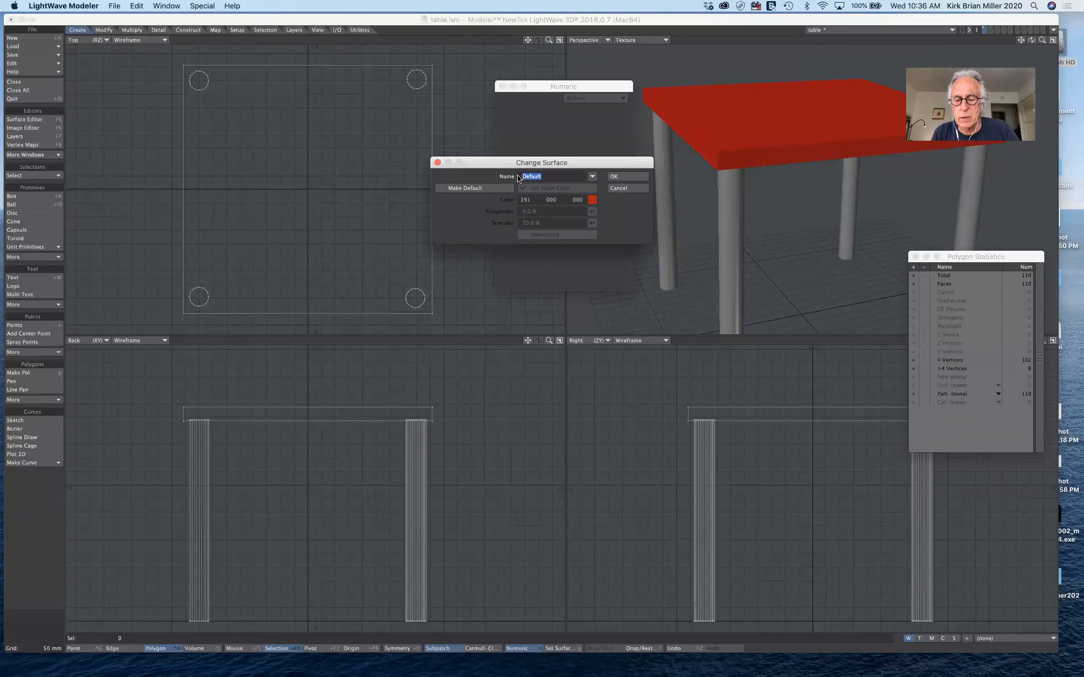
{"action": "type", "text": "tab"}
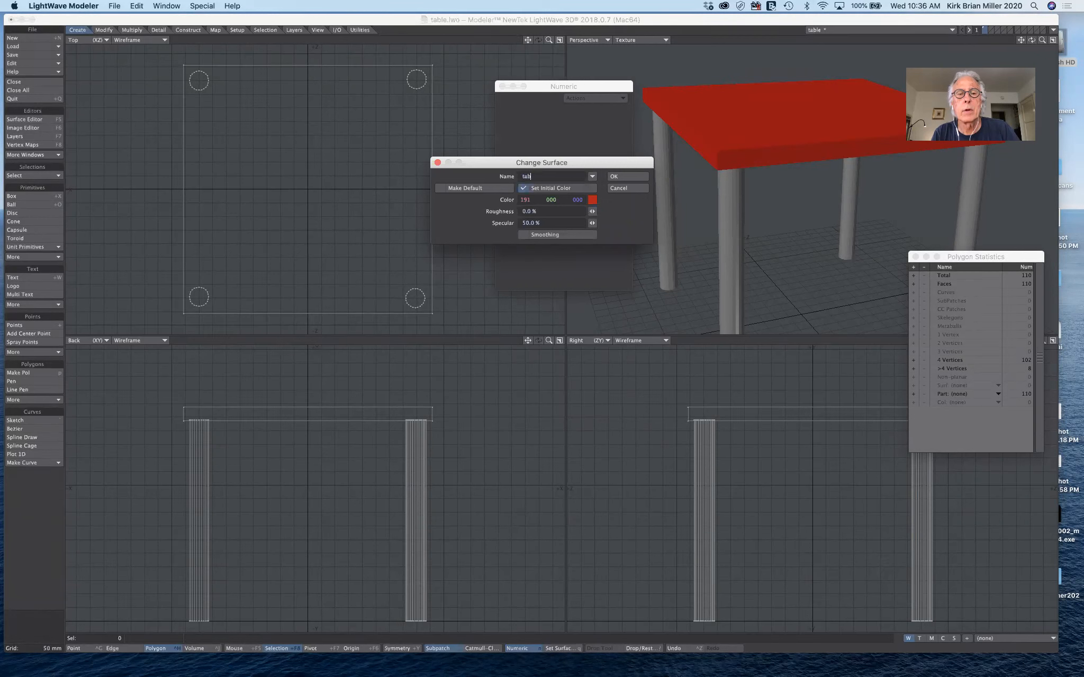
{"action": "type", "text": "leLegs"}
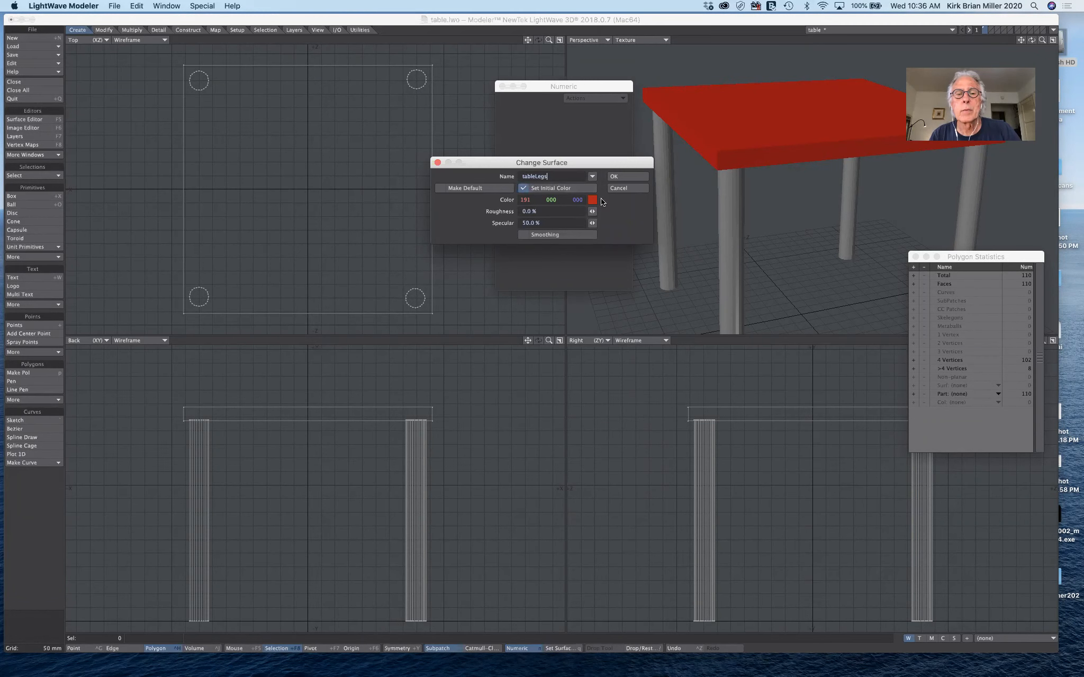
{"action": "left_click", "coordinate": [593, 200]}
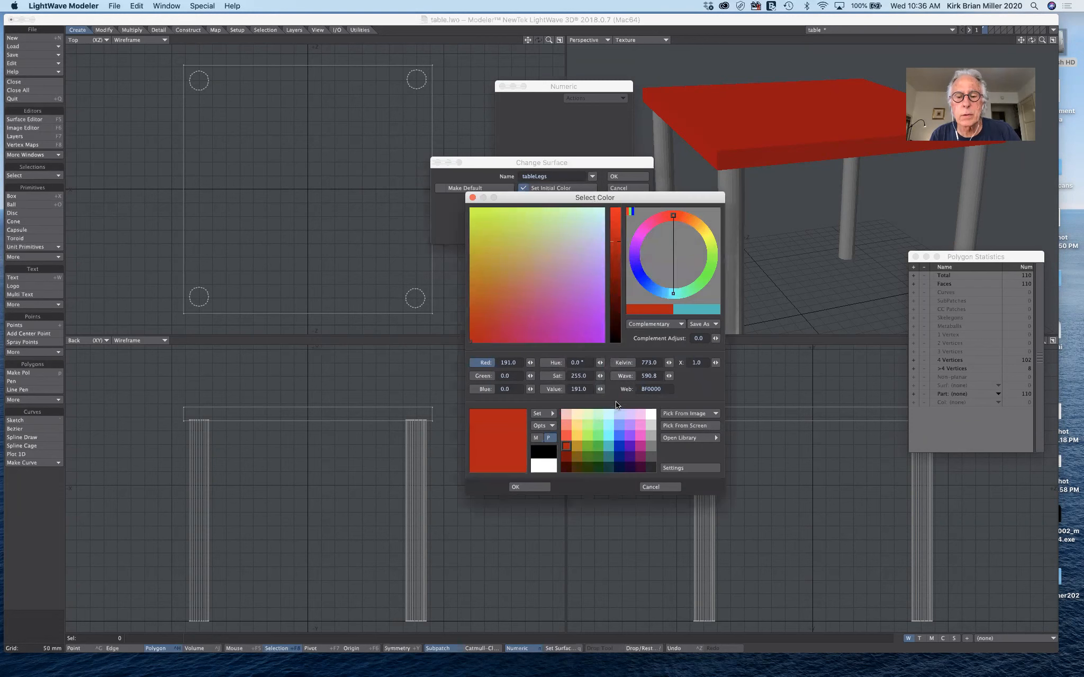
{"action": "left_click", "coordinate": [597, 436]}
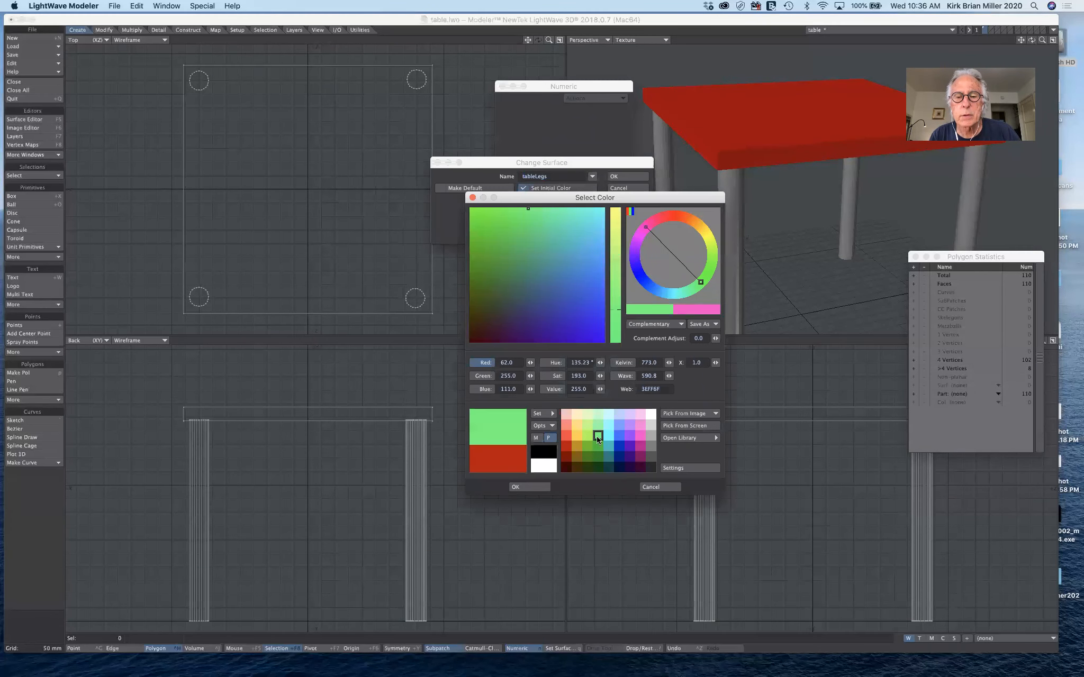
{"action": "left_click", "coordinate": [535, 486]}
{"action": "left_click", "coordinate": [634, 177]}
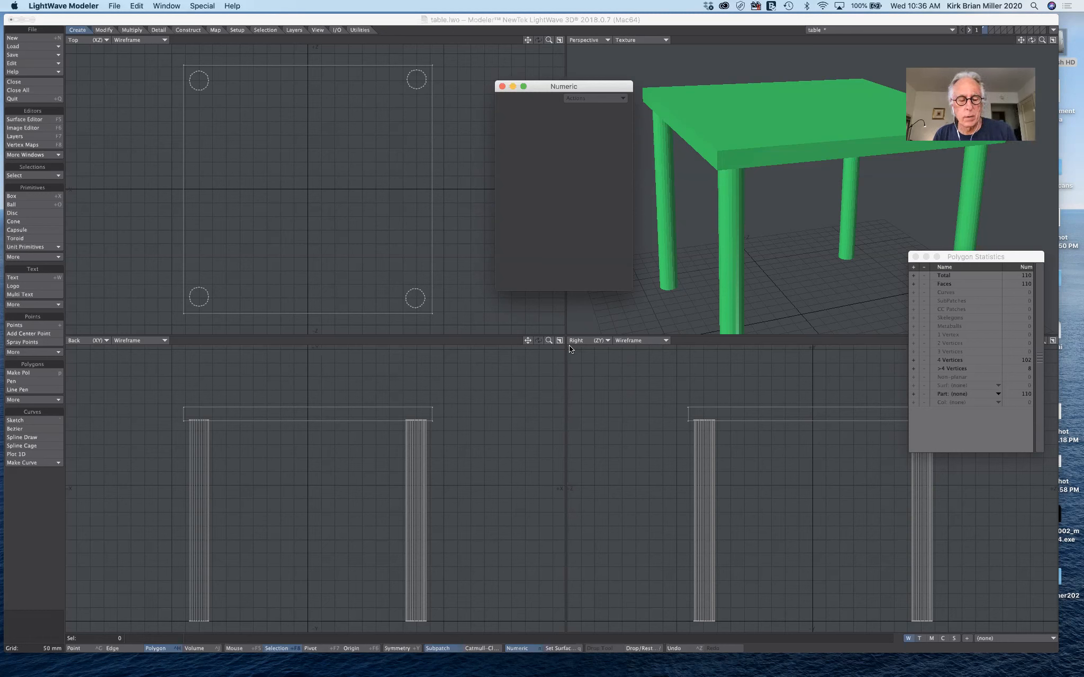
{"action": "key", "text": "super+z"}
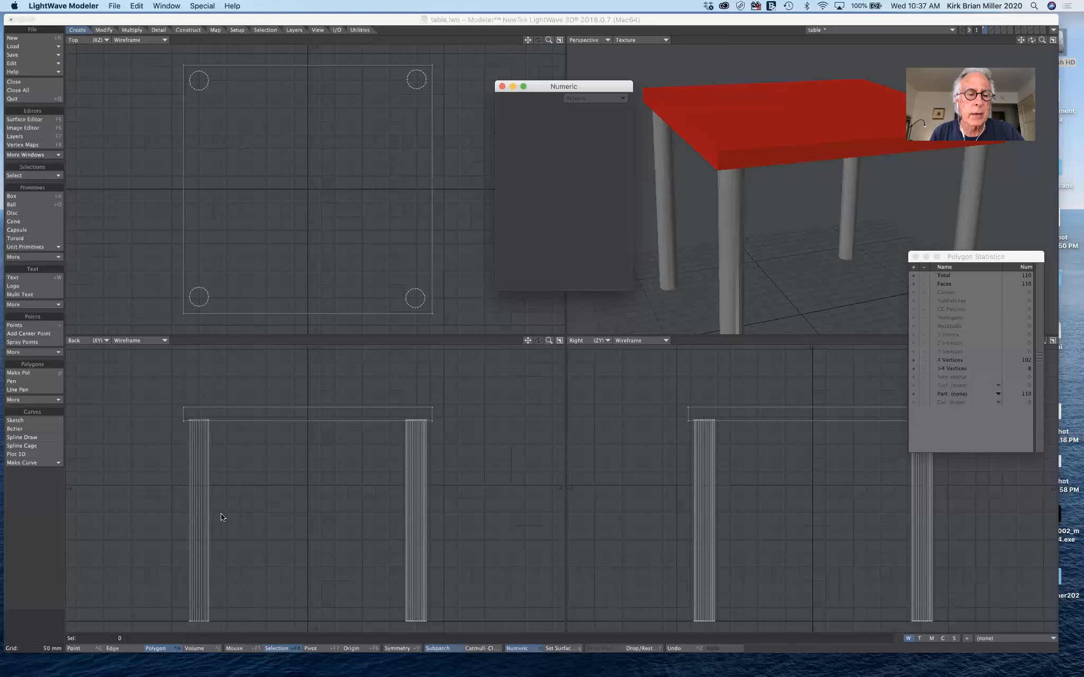
- Select polygons on all four legs in the Back viewport and extend the selection to the complete legs with Select Connected
{"action": "left_click", "coordinate": [180, 518]}
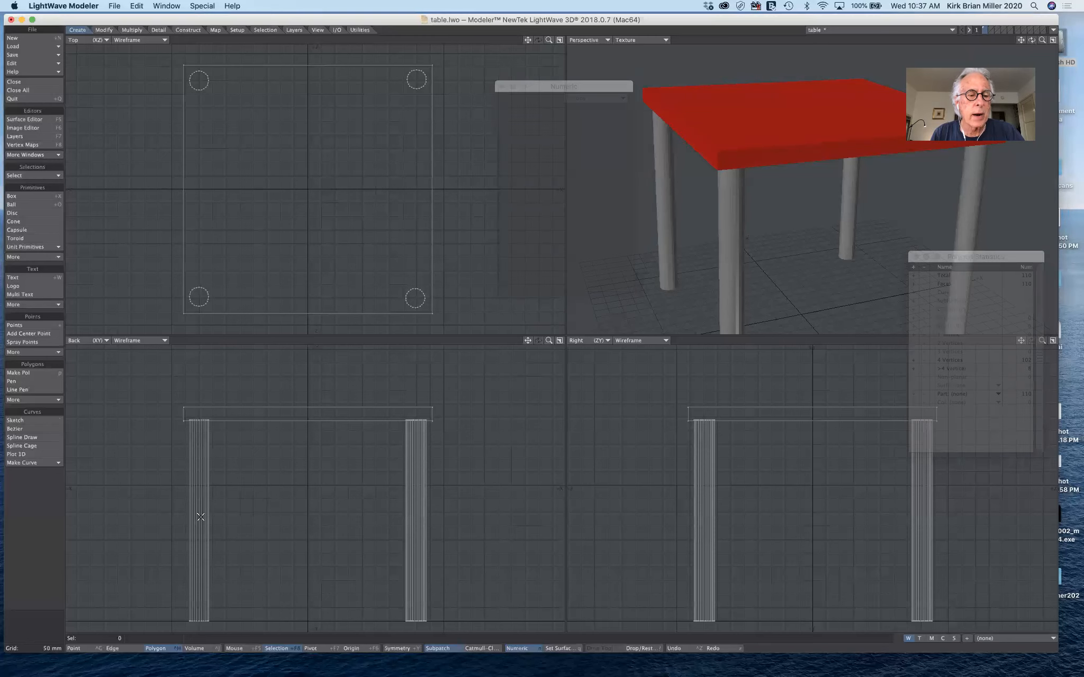
{"action": "left_click_drag", "start_coordinate": [201, 518], "coordinate": [217, 508]}
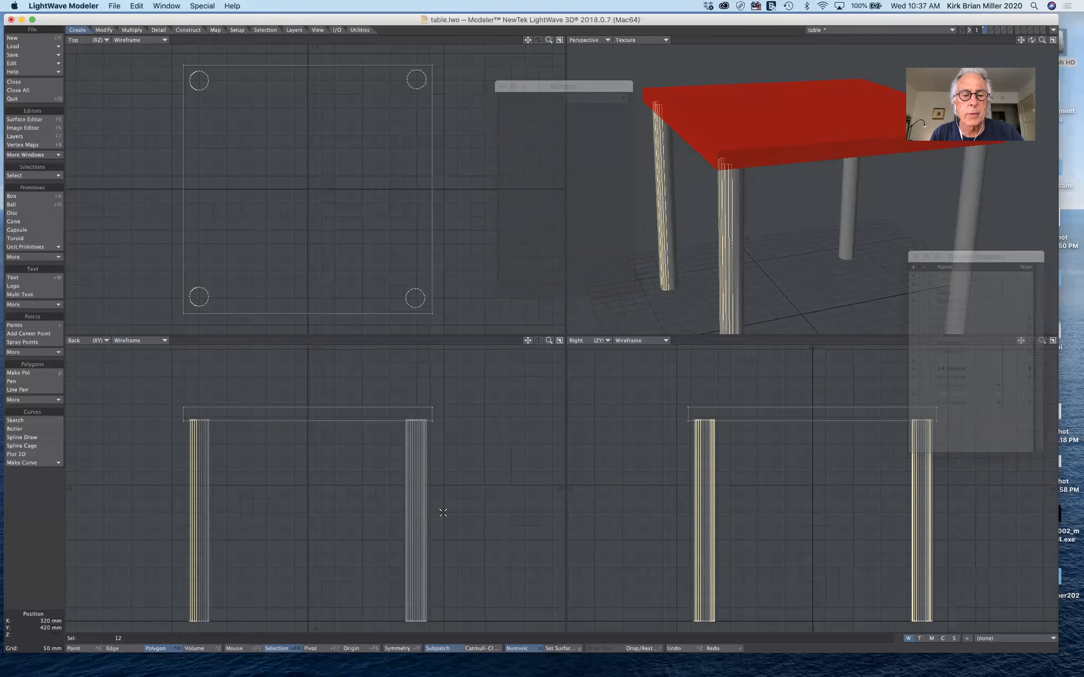
{"action": "left_click_drag", "start_coordinate": [400, 512], "coordinate": [434, 514], "text": "shift"}
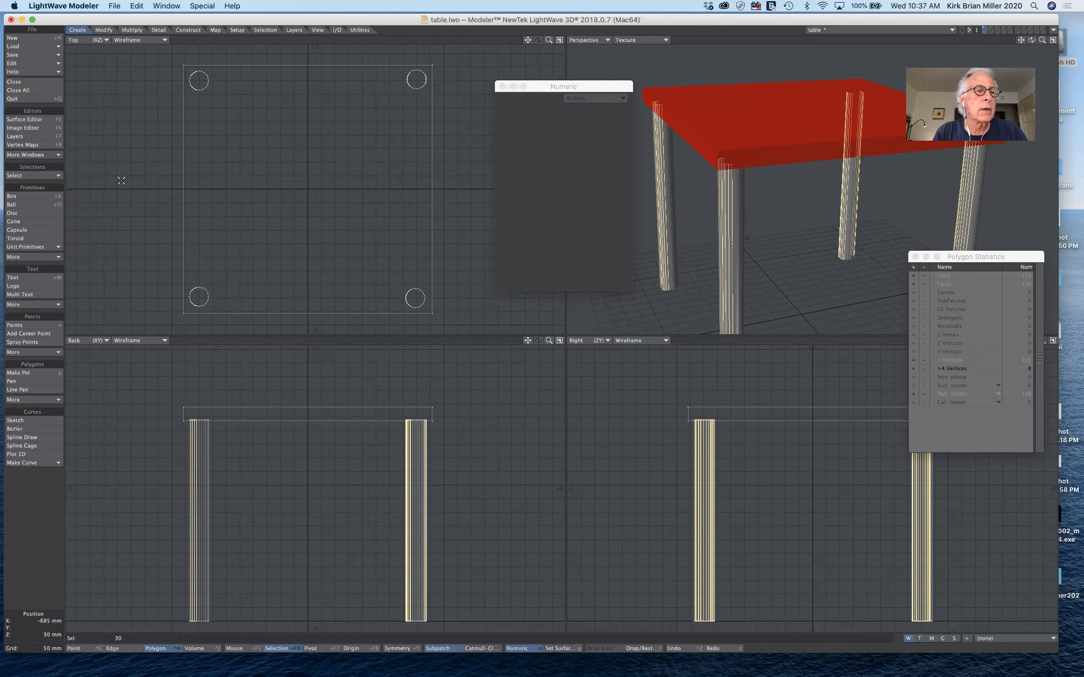
{"action": "left_click", "coordinate": [36, 176]}
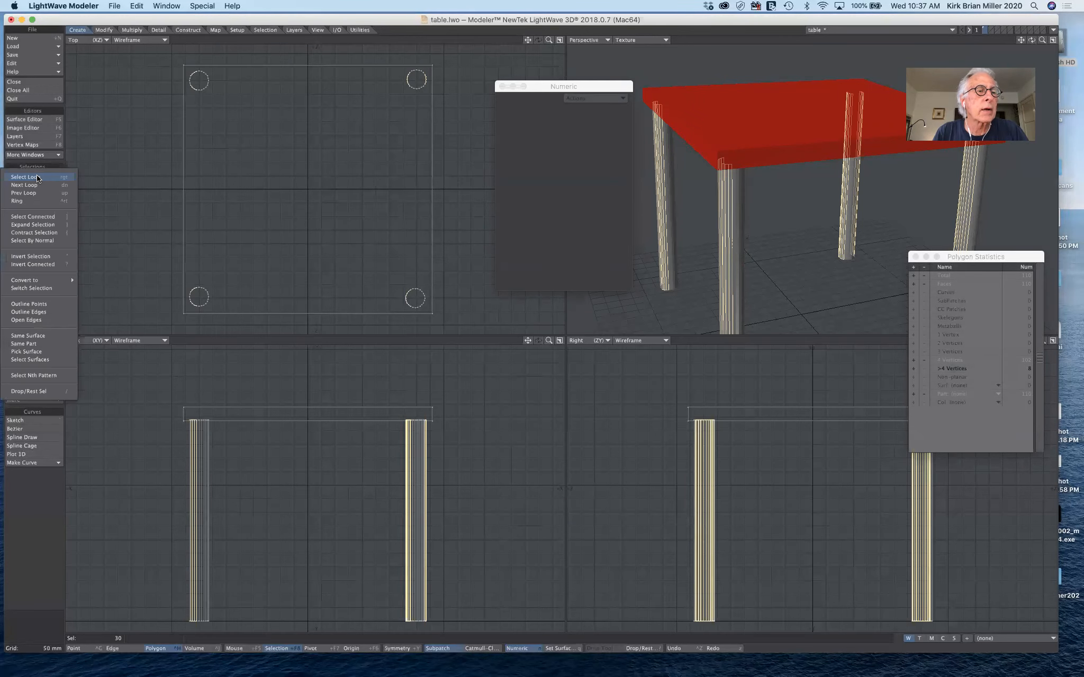
{"action": "left_click", "coordinate": [50, 217]}
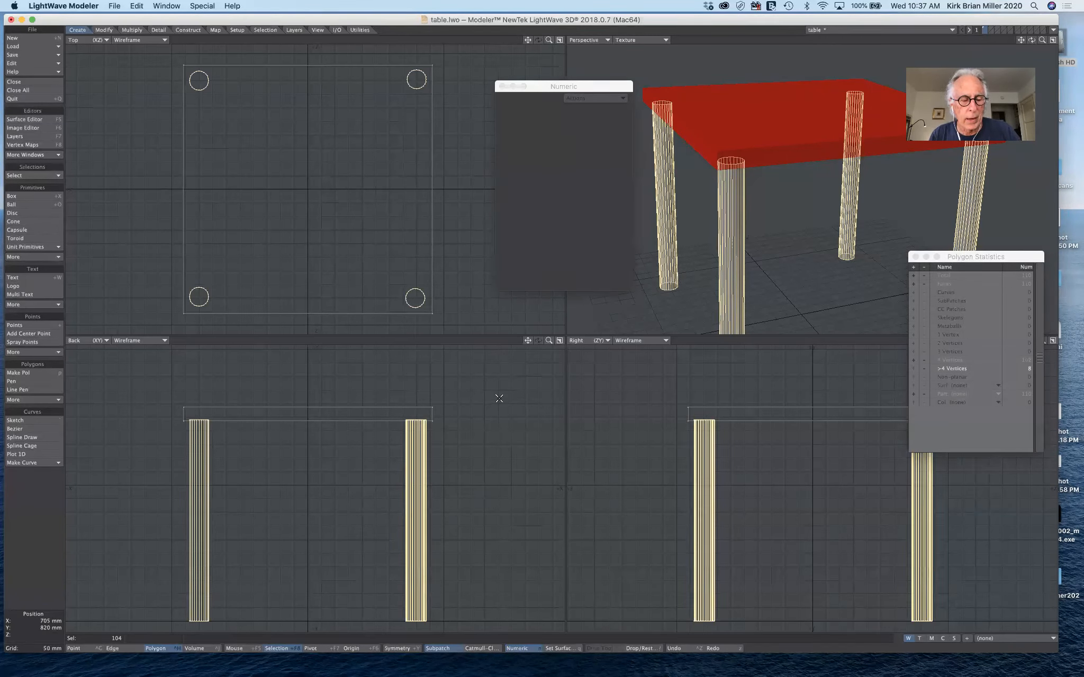
- Assign the selected legs a new surface named tableLegs with the light green color (62, 255, 111), and deselect the polygons
{"action": "key", "text": "q"}
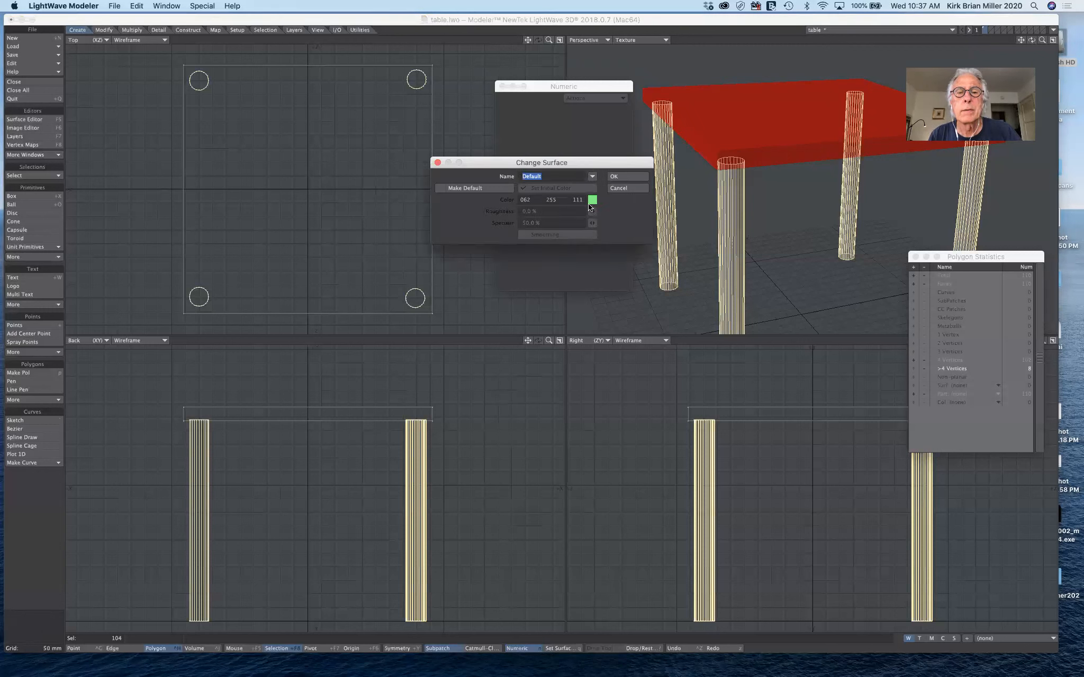
{"action": "left_click", "coordinate": [593, 176]}
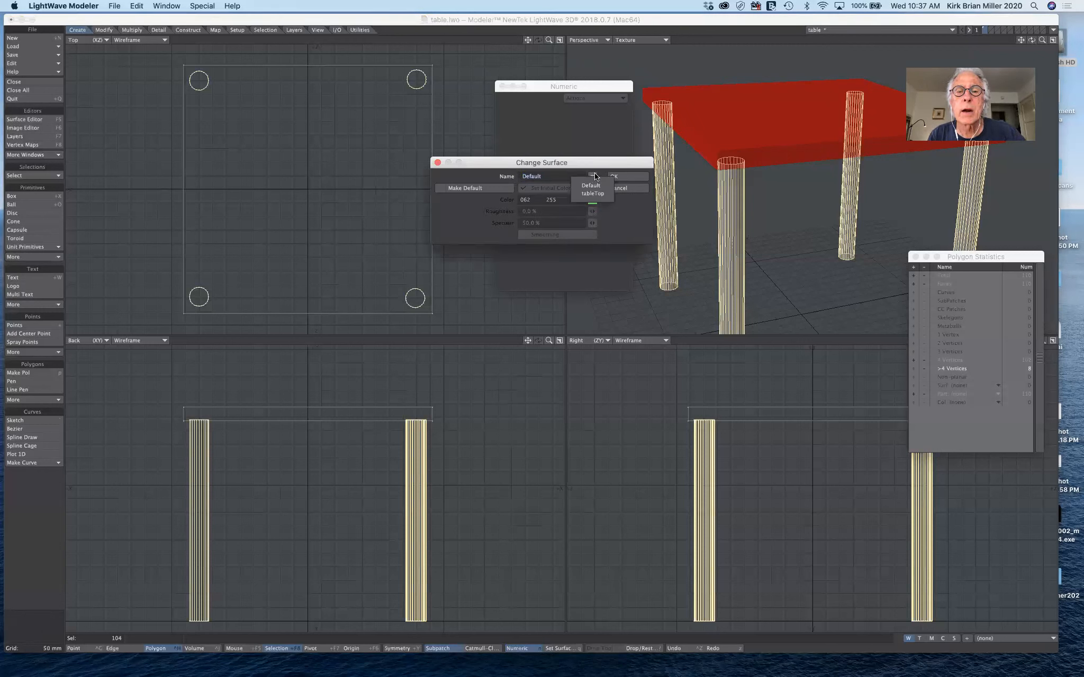
{"action": "left_click", "coordinate": [597, 157]}
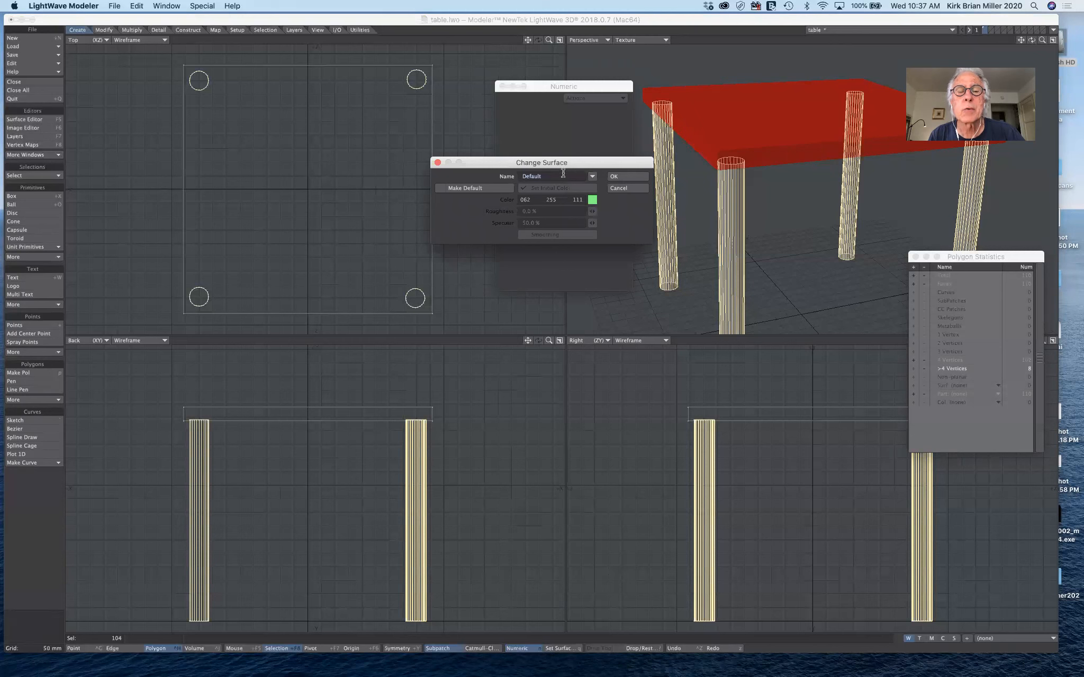
{"action": "left_click_drag", "start_coordinate": [561, 175], "coordinate": [499, 166]}
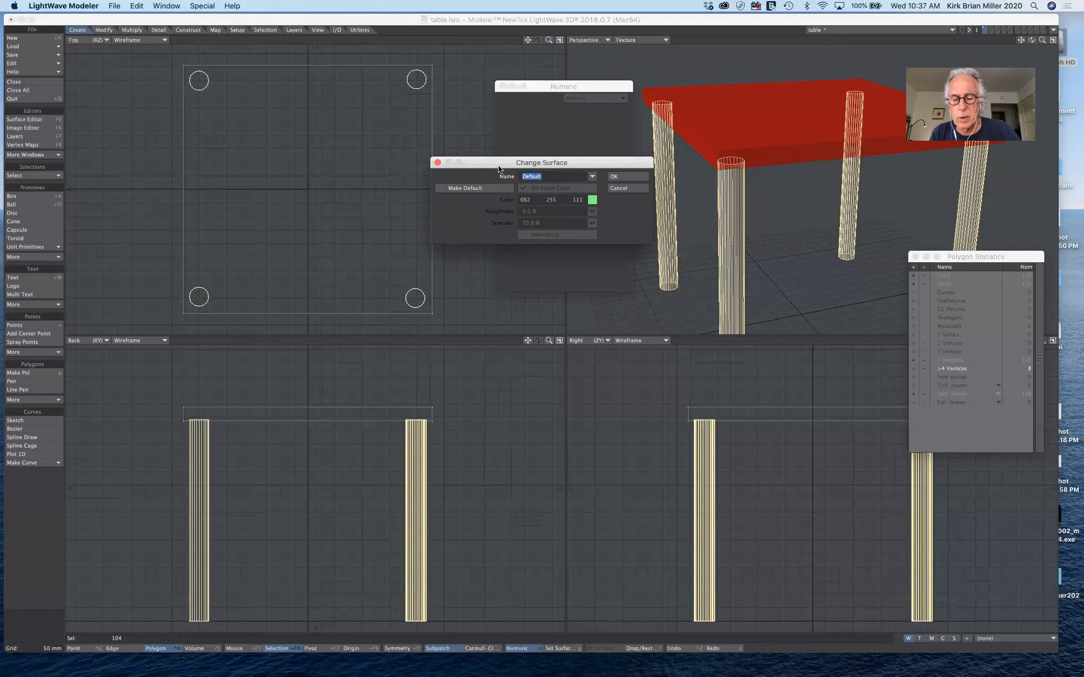
{"action": "type", "text": "ta"}
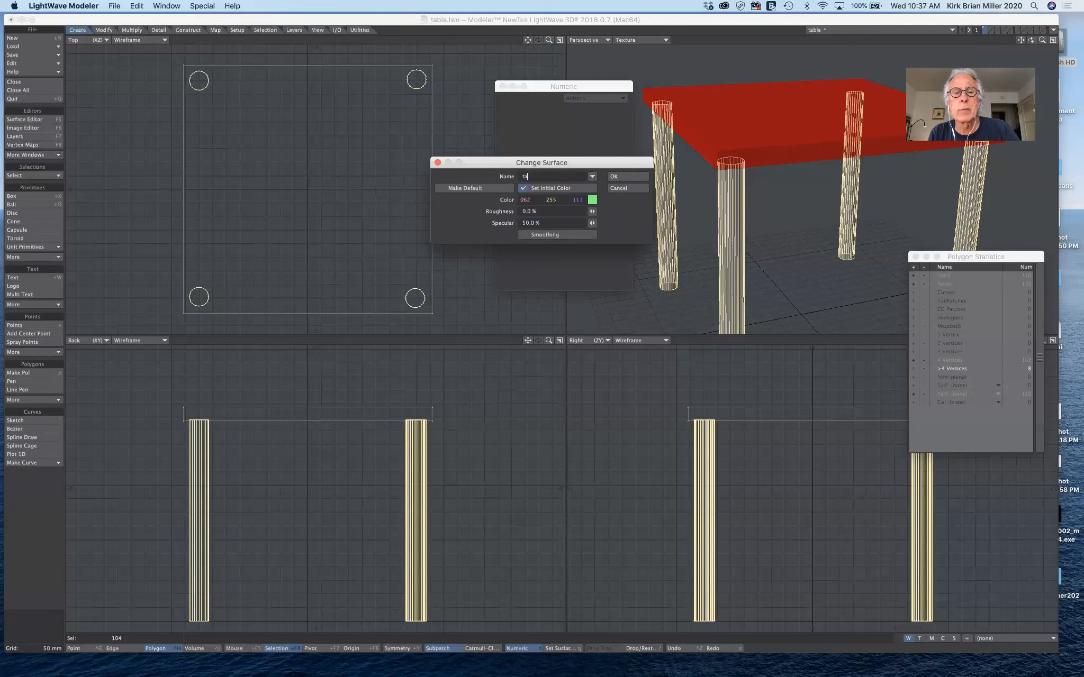
{"action": "type", "text": "ble"}
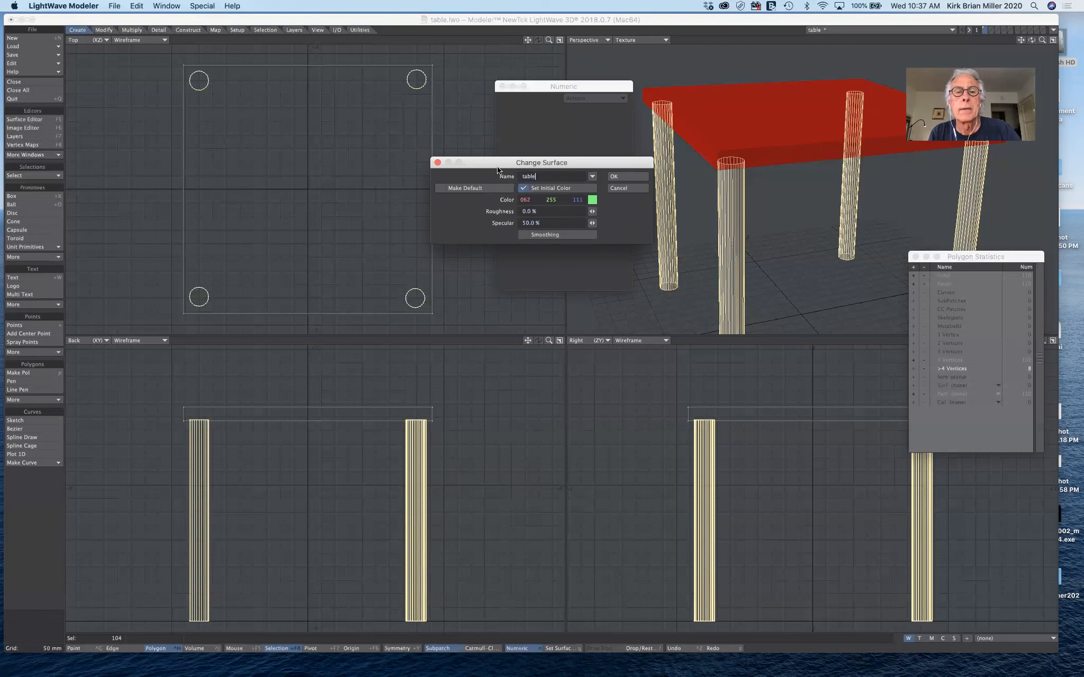
{"action": "type", "text": "Legs"}
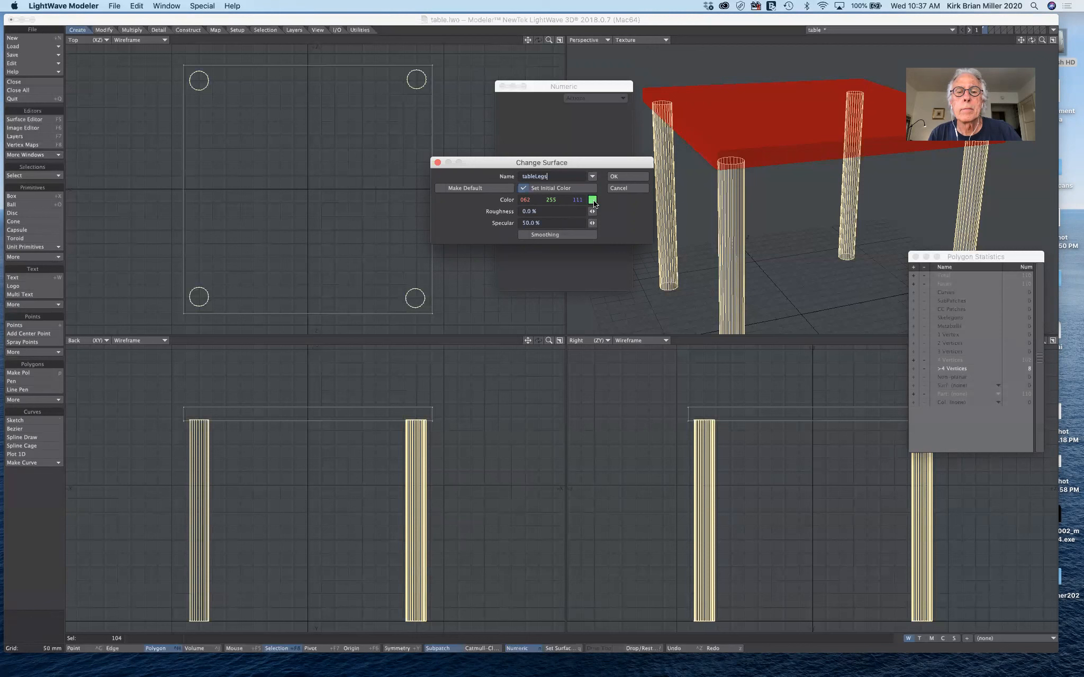
{"action": "left_click", "coordinate": [628, 178]}
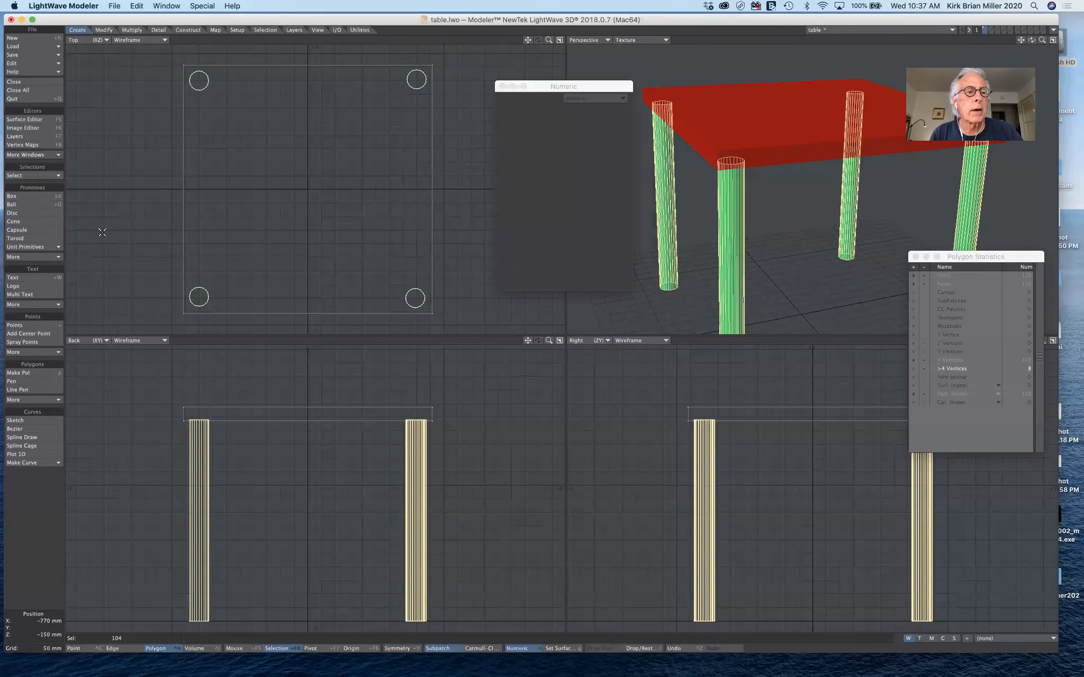
{"action": "left_click", "coordinate": [30, 516]}
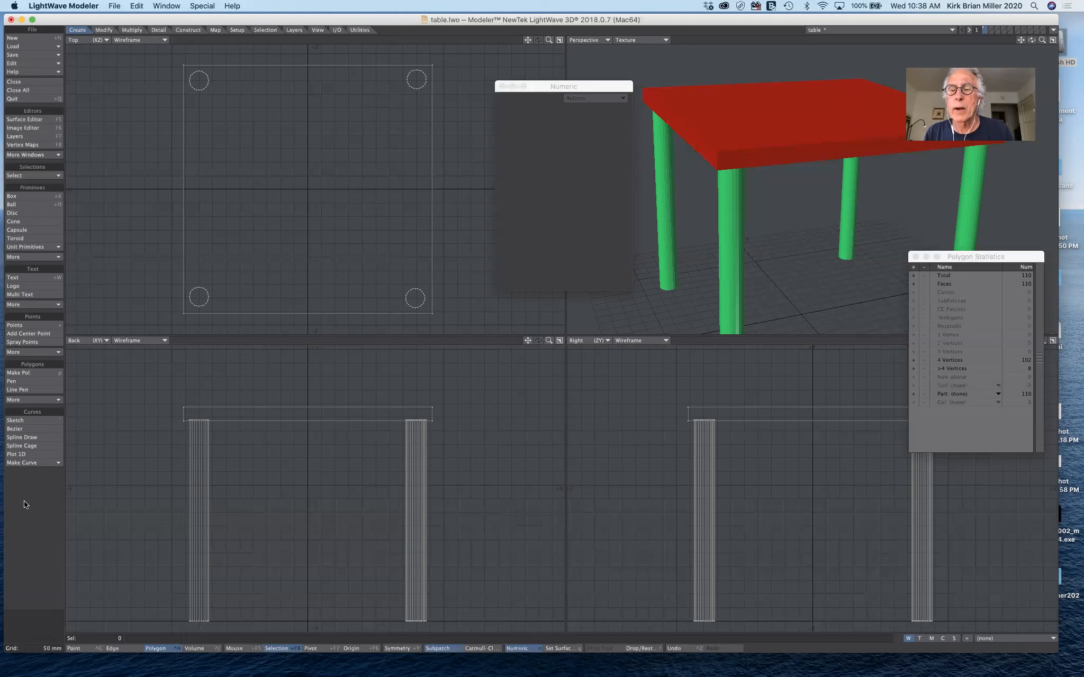
- Undo the leg surfacing, selection and leg creation back to the bare red tabletop
{"action": "key", "text": "ctrl+z"}
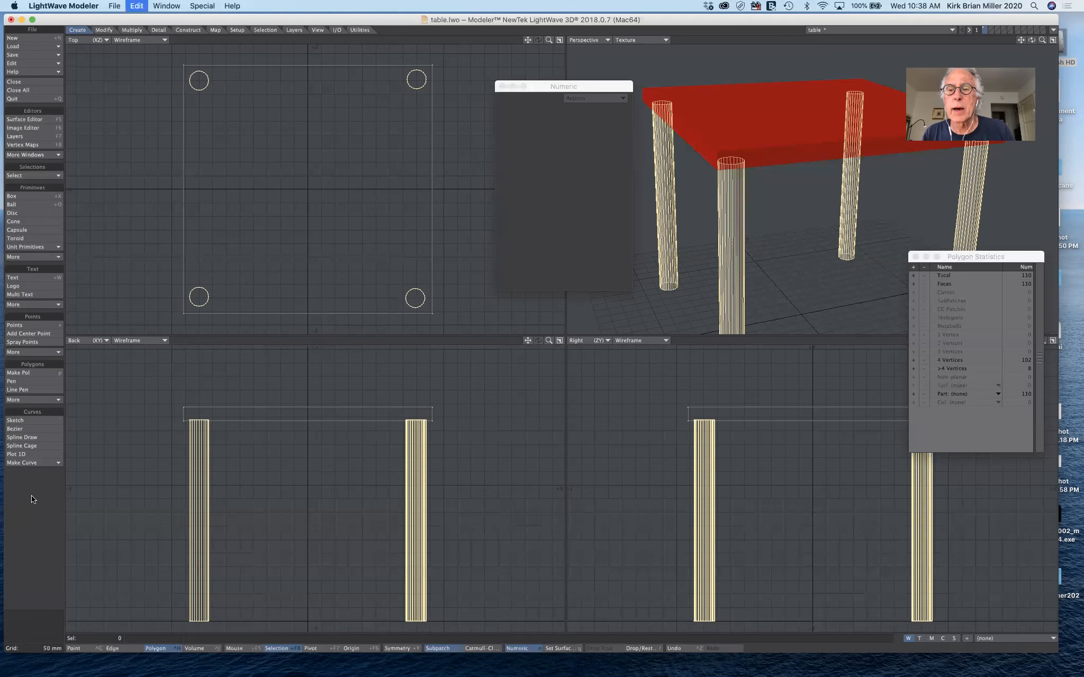
{"action": "key", "text": "ctrl+z"}
{"action": "key", "text": "ctrl+z"}
{"action": "key", "text": "ctrl+z"}
{"action": "key", "text": "ctrl+z"}
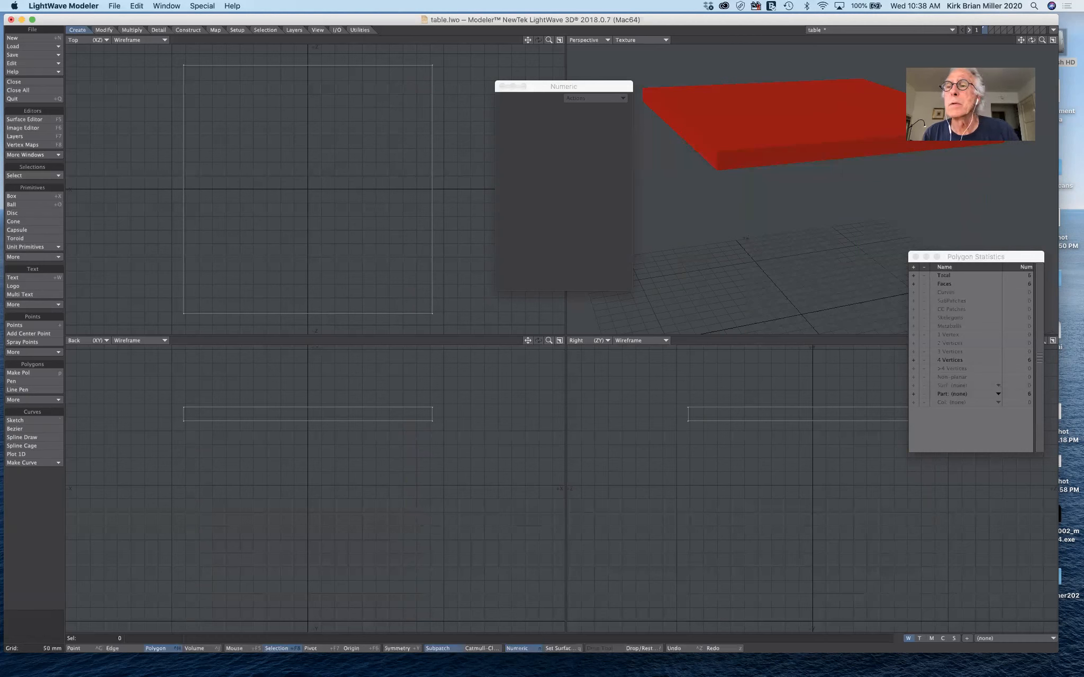
- On empty layer 2, with the tabletop layer as background, draw a flat 24-sided disc of 30 mm radius at X -400 mm, Z 400 mm
{"action": "left_click", "coordinate": [989, 25]}
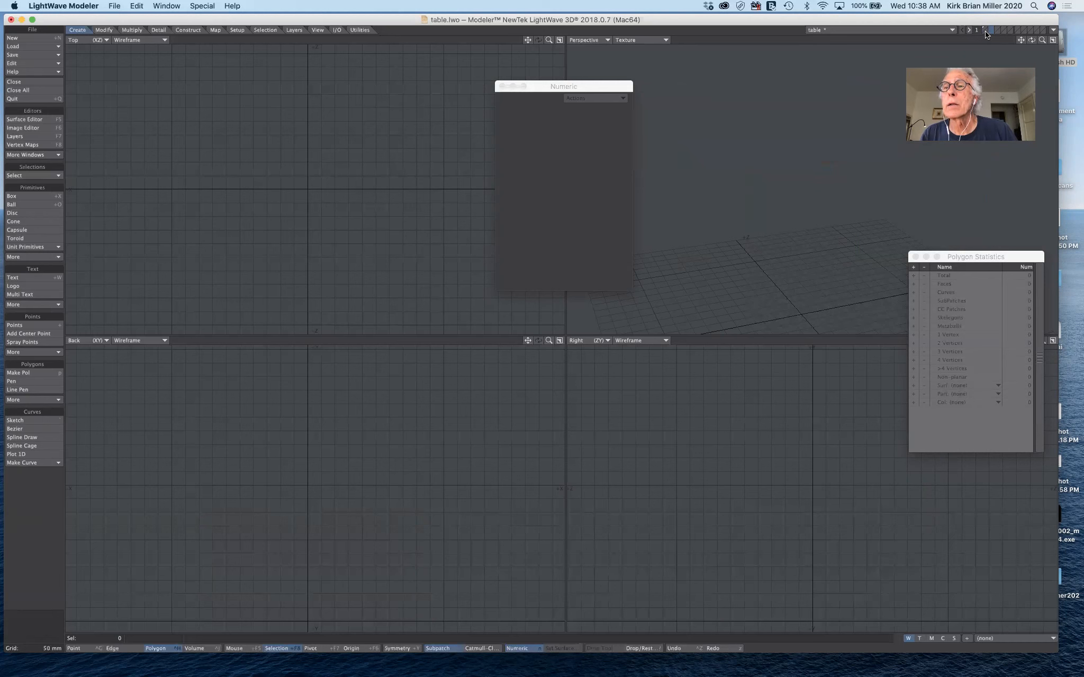
{"action": "left_click", "coordinate": [985, 30]}
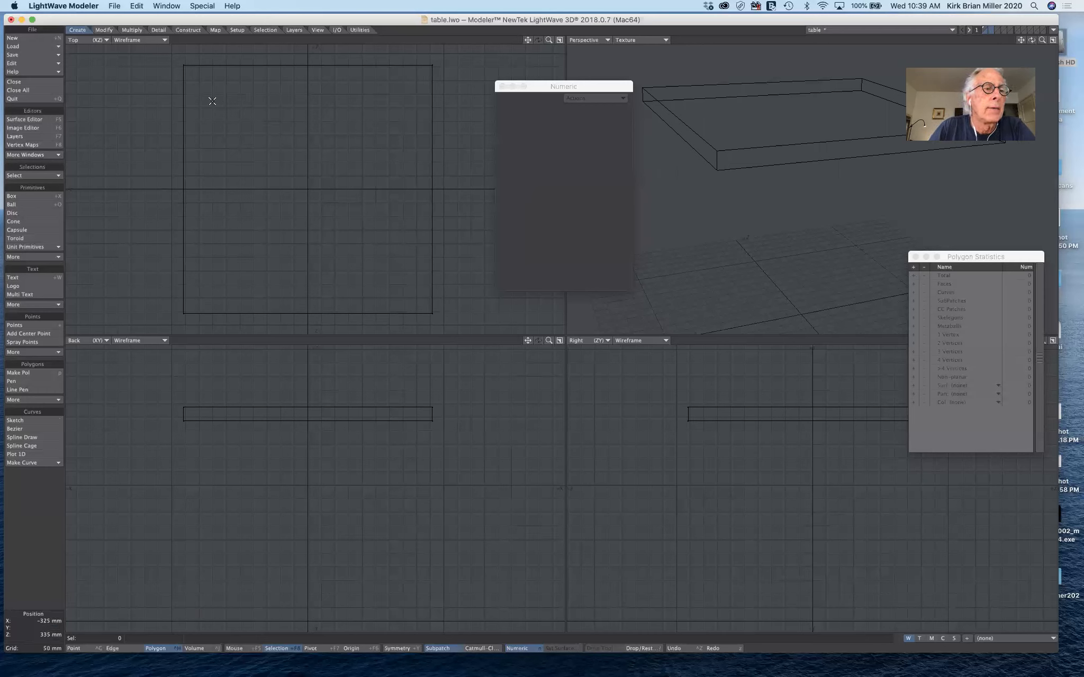
{"action": "left_click", "coordinate": [41, 213]}
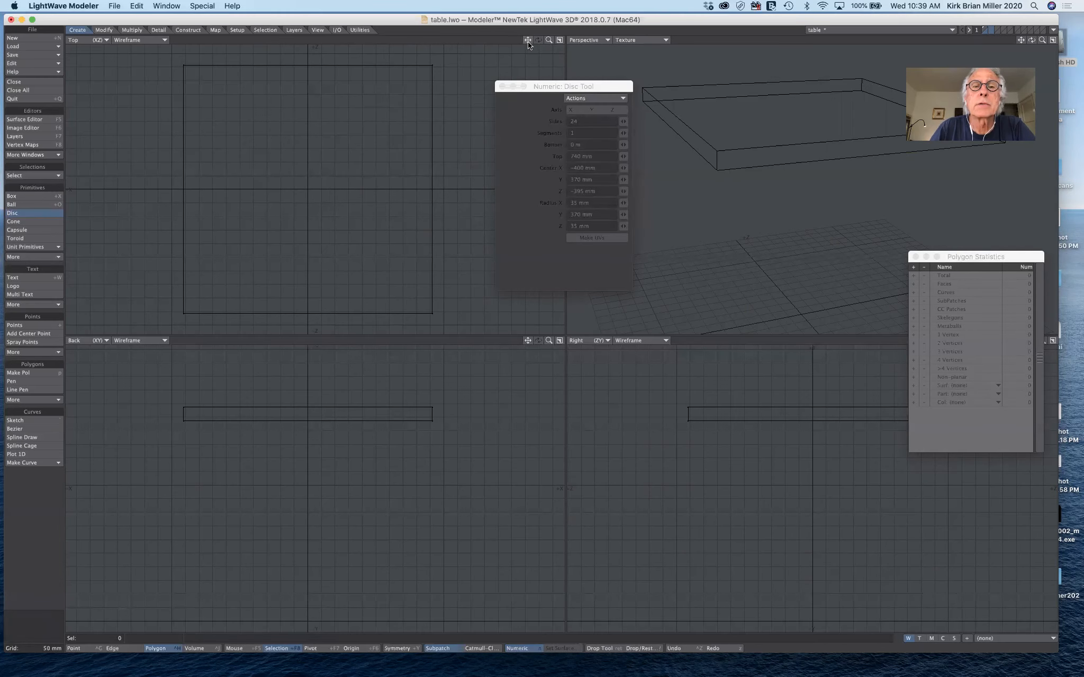
{"action": "left_click_drag", "start_coordinate": [549, 40], "coordinate": [523, 45]}
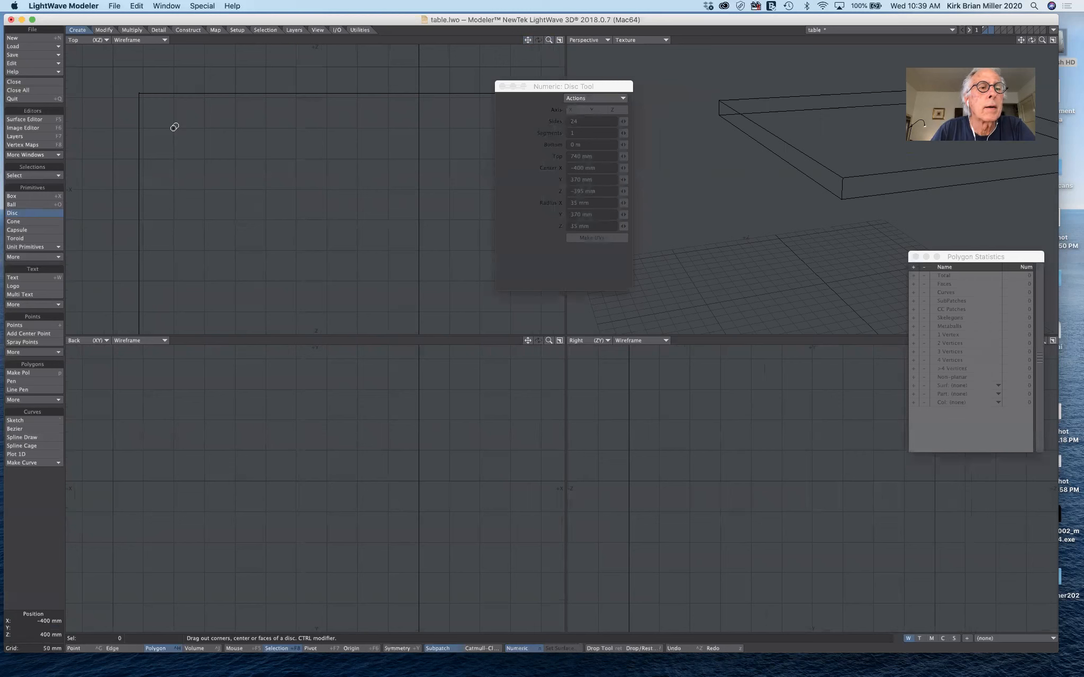
{"action": "left_click_drag", "start_coordinate": [175, 127], "coordinate": [192, 148]}
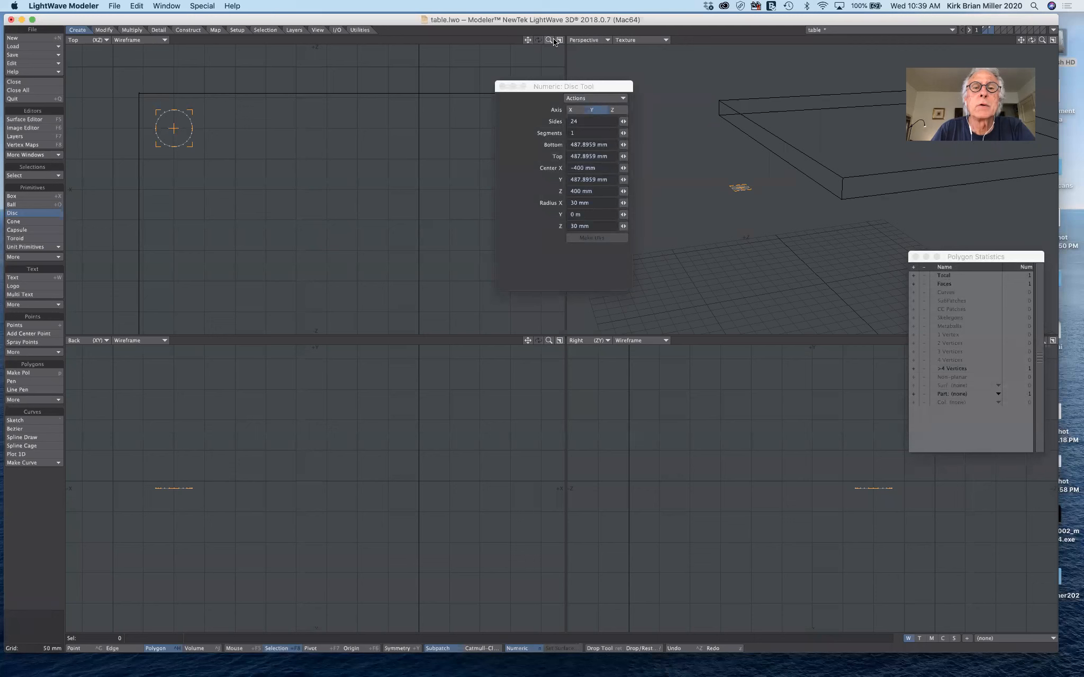
- Stretch the disc vertically into a leg spanning from 0 m at the ground to 740 mm at the tabletop's underside
{"action": "left_click_drag", "start_coordinate": [547, 38], "coordinate": [512, 103]}
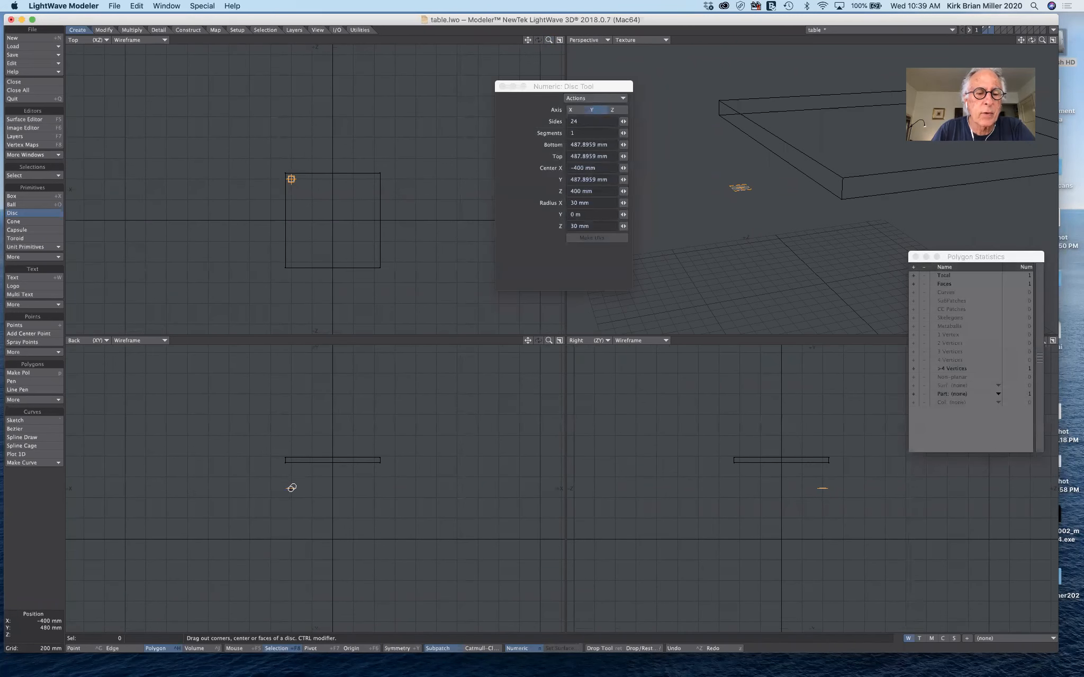
{"action": "left_click_drag", "start_coordinate": [293, 488], "coordinate": [292, 539]}
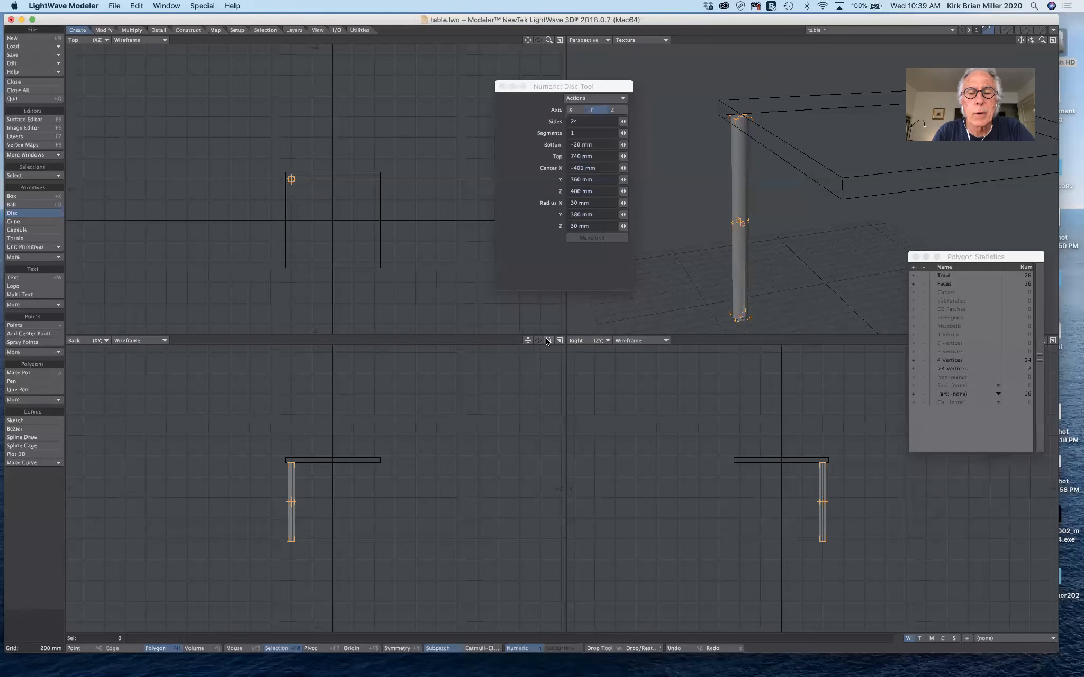
{"action": "left_click_drag", "start_coordinate": [548, 341], "coordinate": [265, 467]}
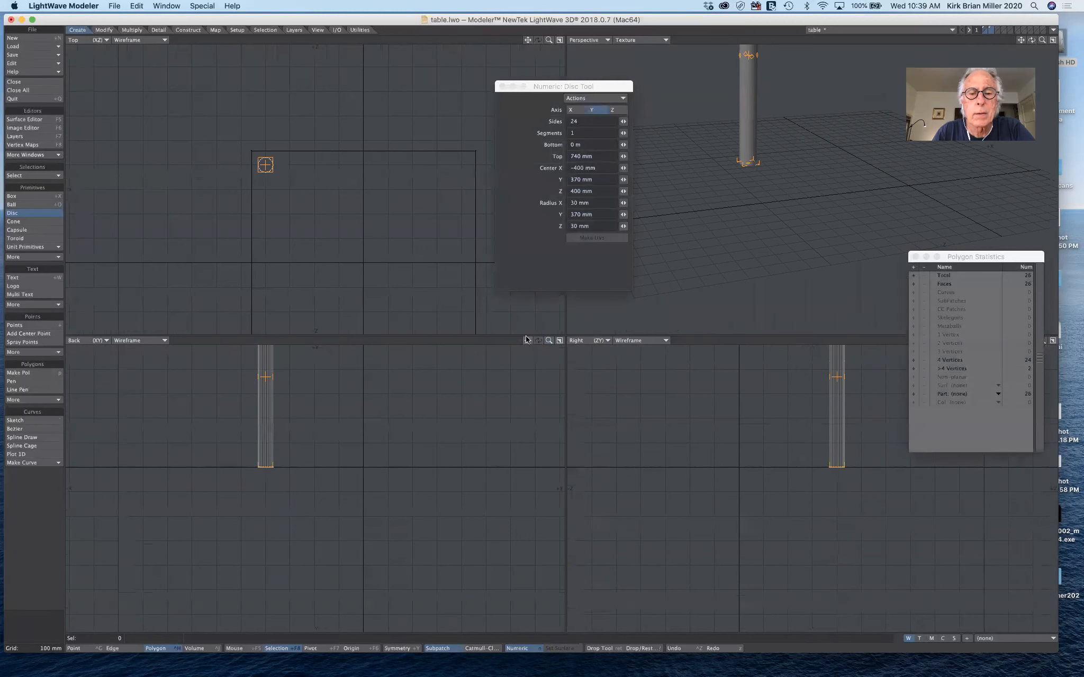
{"action": "left_click_drag", "start_coordinate": [527, 341], "coordinate": [474, 376]}
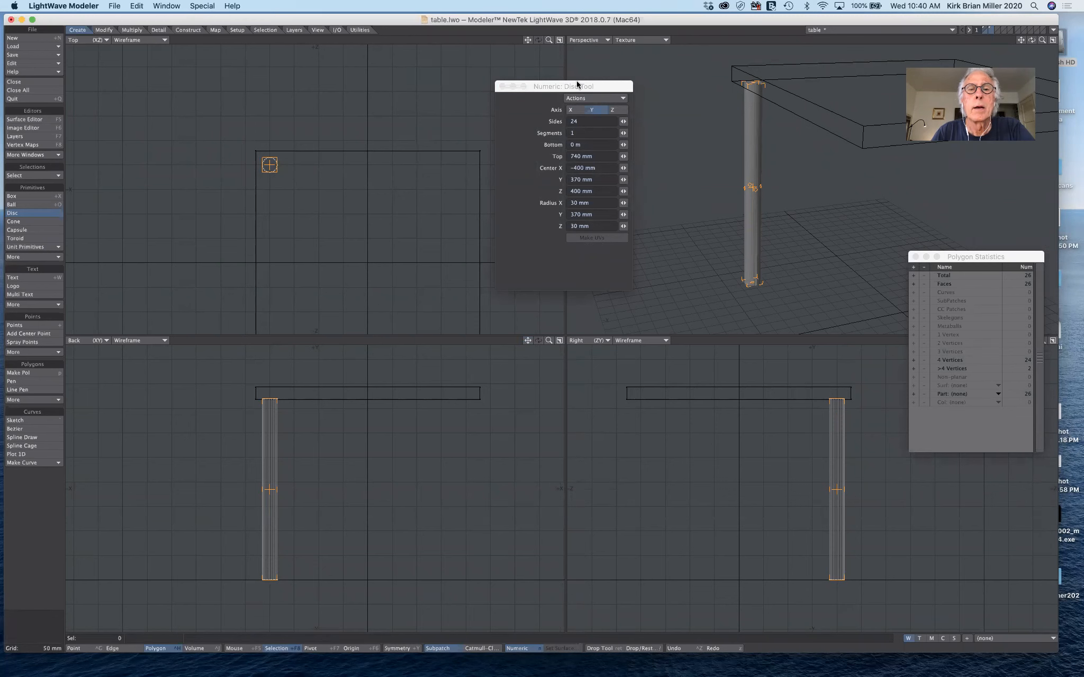
- Place three identical legs at the tabletop's remaining corners, 400 mm from center on X and Z, and drop the Disc tool
{"action": "left_click_drag", "start_coordinate": [576, 82], "coordinate": [682, 109]}
{"action": "left_click_drag", "start_coordinate": [528, 42], "coordinate": [512, 1]}
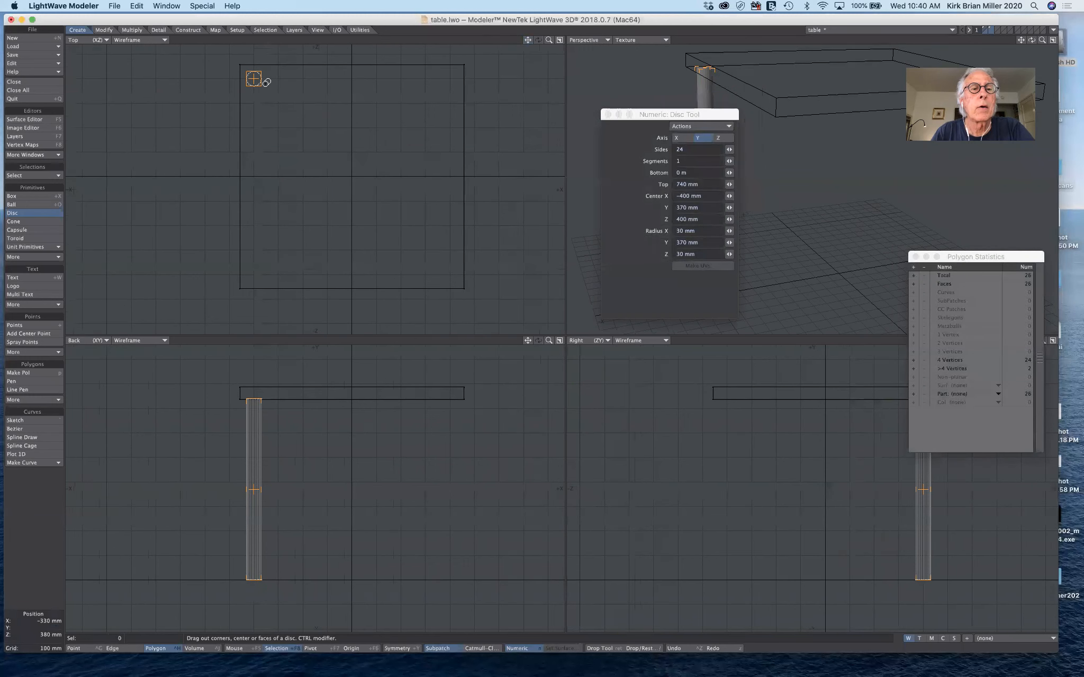
{"action": "mouse_move", "coordinate": [254, 80]}
{"action": "right_mouse_down"}
{"action": "mouse_move", "coordinate": [338, 93]}
{"action": "mouse_move", "coordinate": [453, 78]}
{"action": "mouse_move", "coordinate": [440, 227]}
{"action": "mouse_move", "coordinate": [448, 277]}
{"action": "mouse_move", "coordinate": [338, 288]}
{"action": "mouse_move", "coordinate": [254, 275]}
{"action": "mouse_move", "coordinate": [272, 276]}
{"action": "right_mouse_up"}
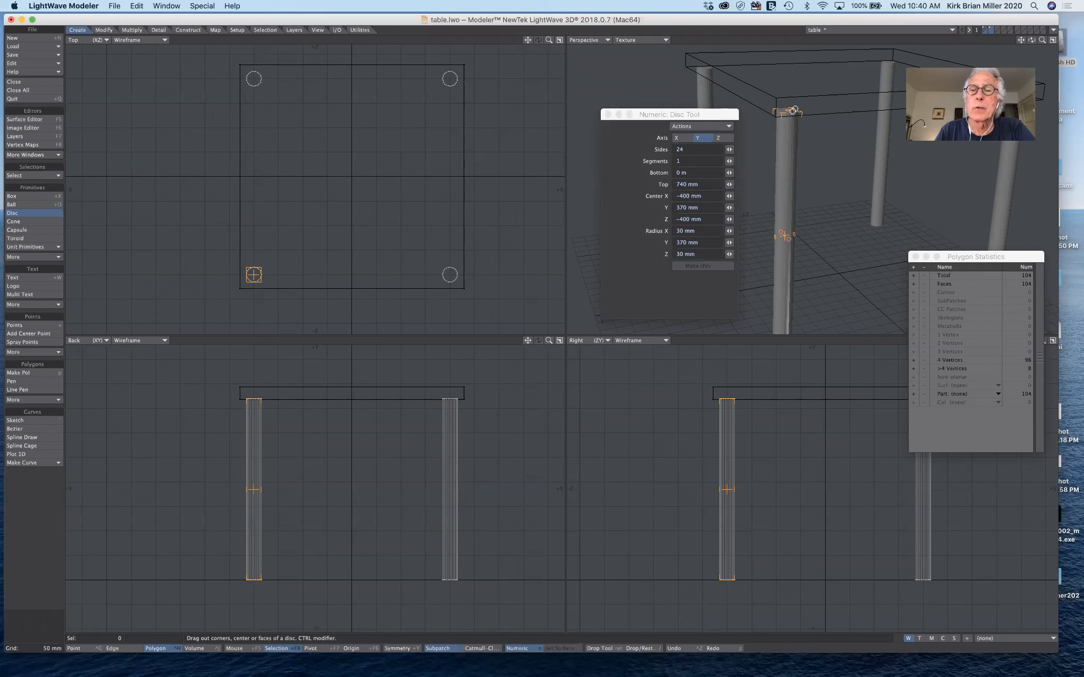
{"action": "left_click", "coordinate": [28, 211]}
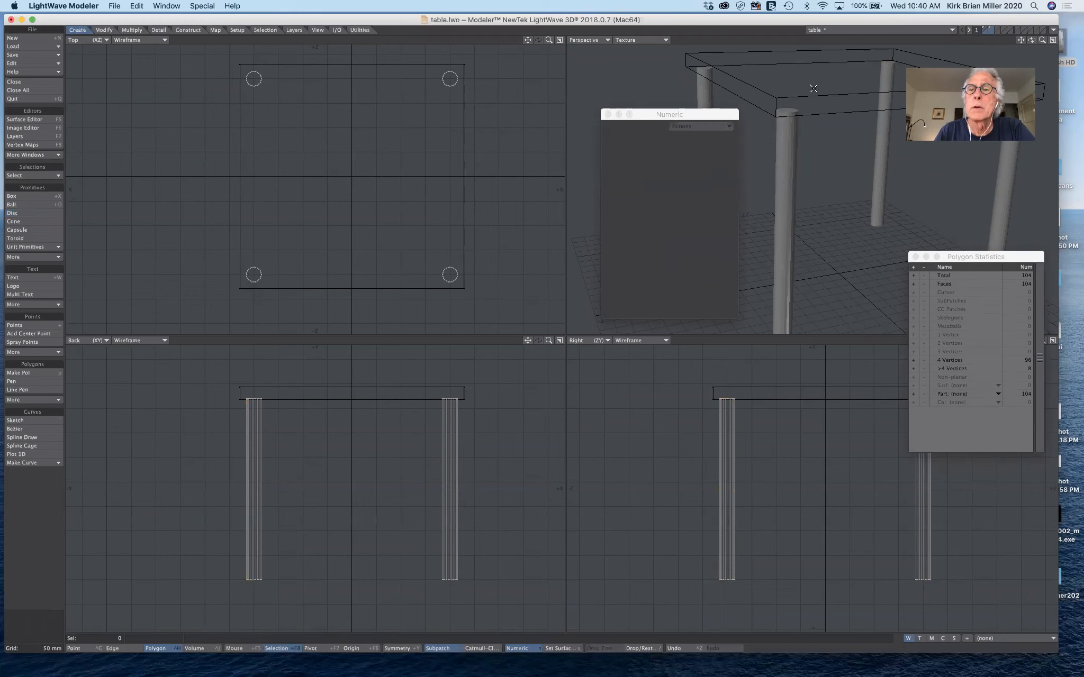
- Assign the legs on layer 2 a new surface named tableLegs with the green color 62, 255, 111
{"action": "left_click_drag", "start_coordinate": [688, 114], "coordinate": [613, 92]}
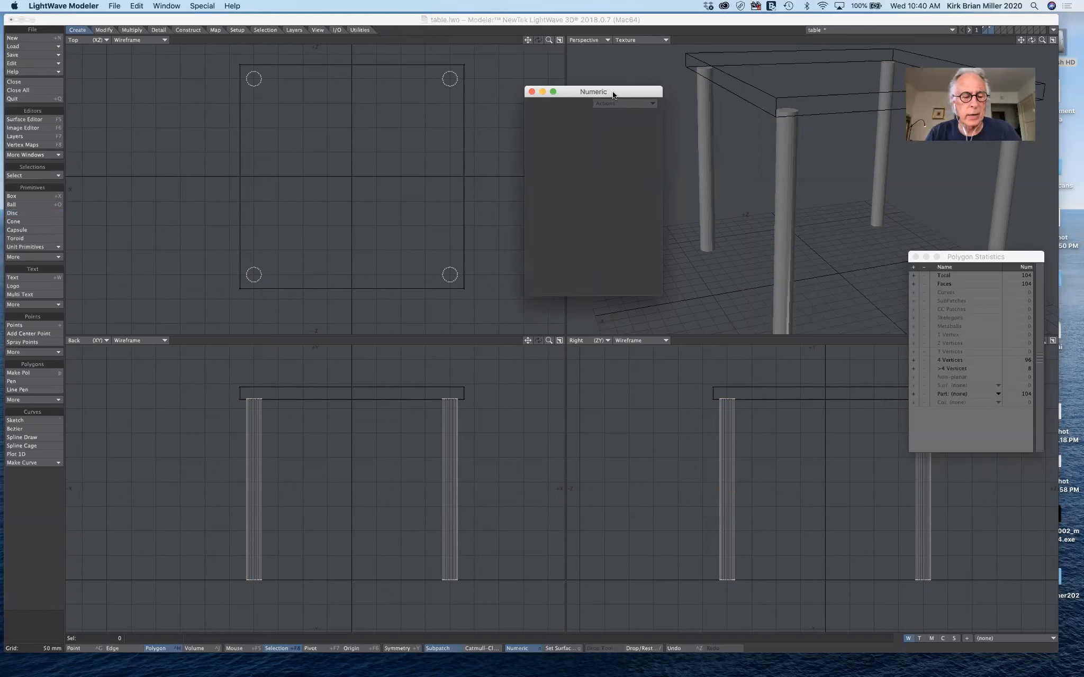
{"action": "key", "text": "q"}
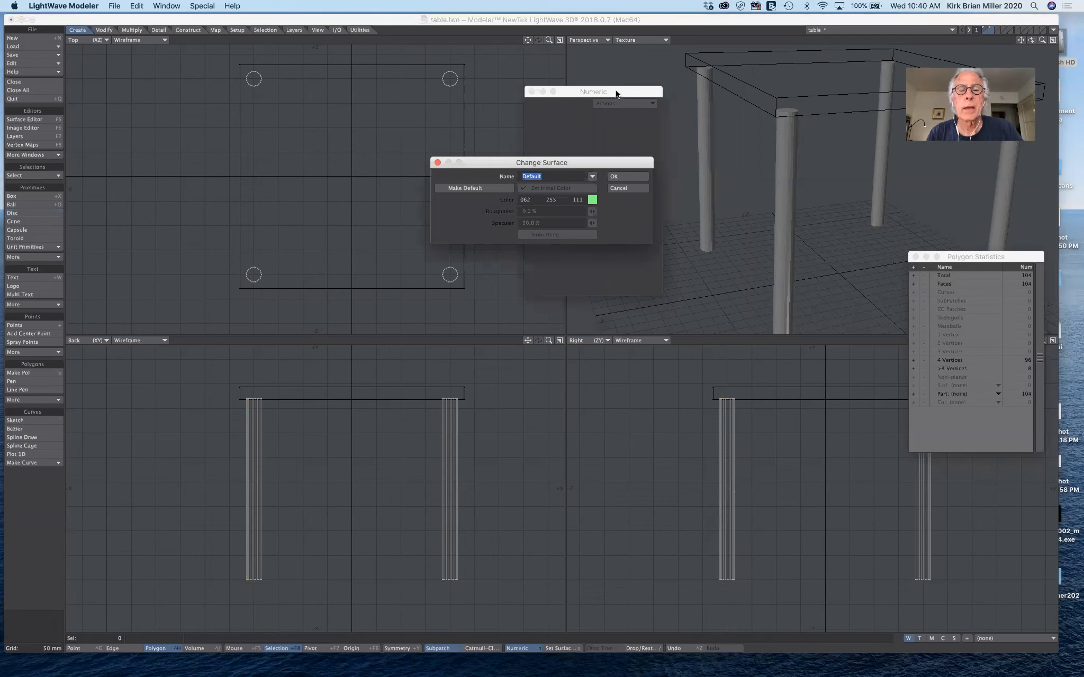
{"action": "left_click", "coordinate": [592, 177]}
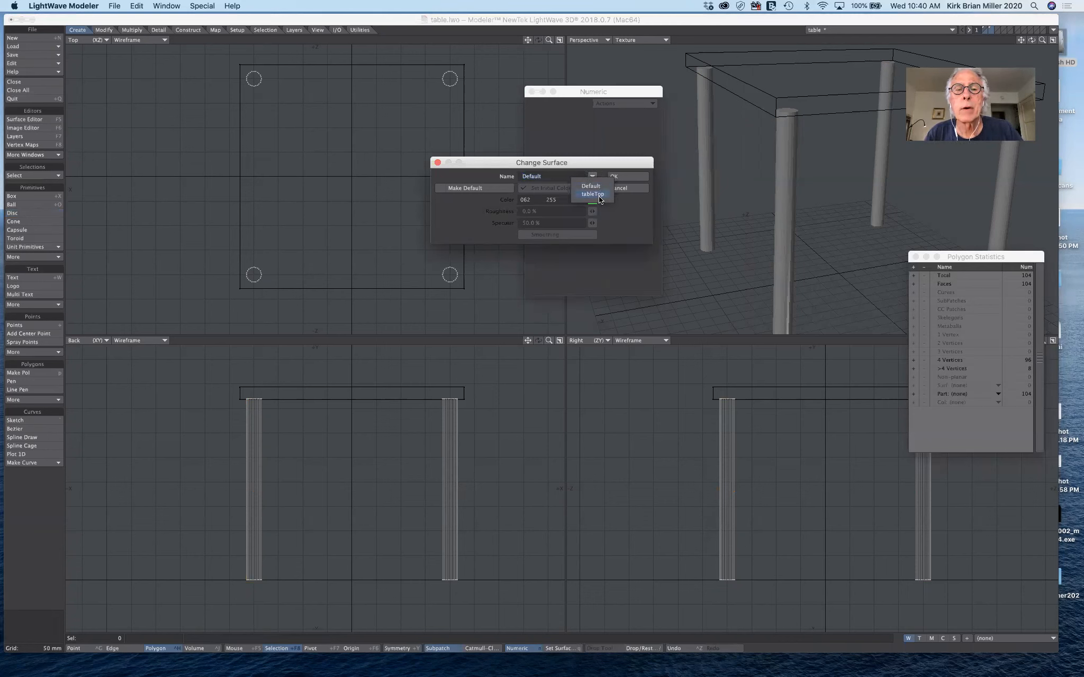
{"action": "left_click", "coordinate": [576, 144]}
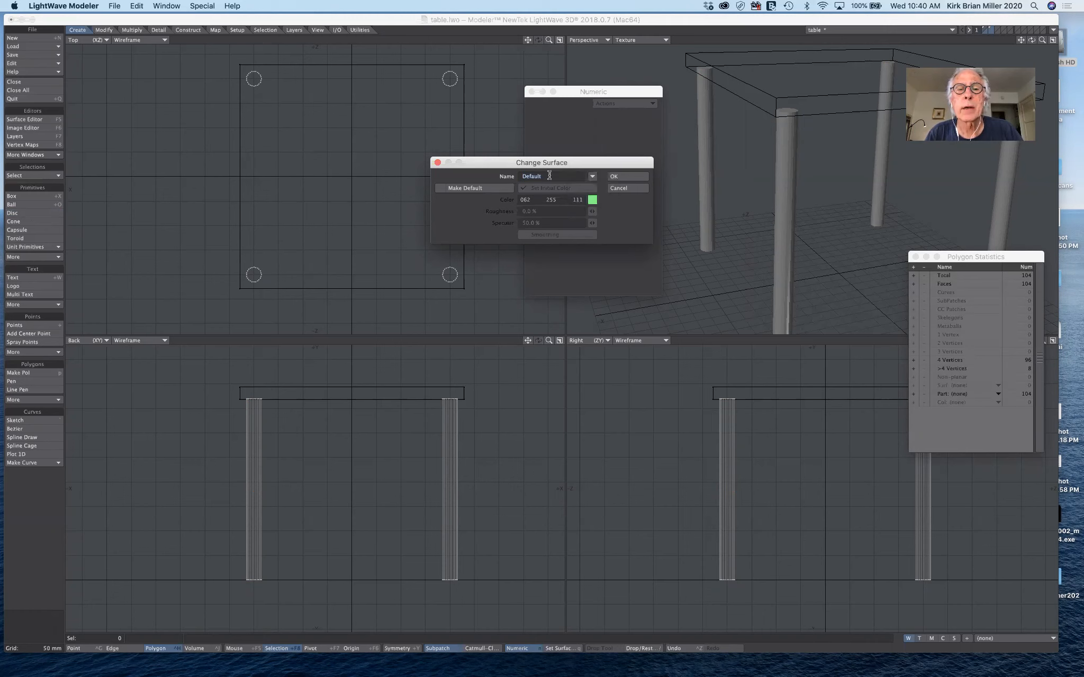
{"action": "left_click", "coordinate": [465, 162]}
{"action": "type", "text": "tableLegs"}
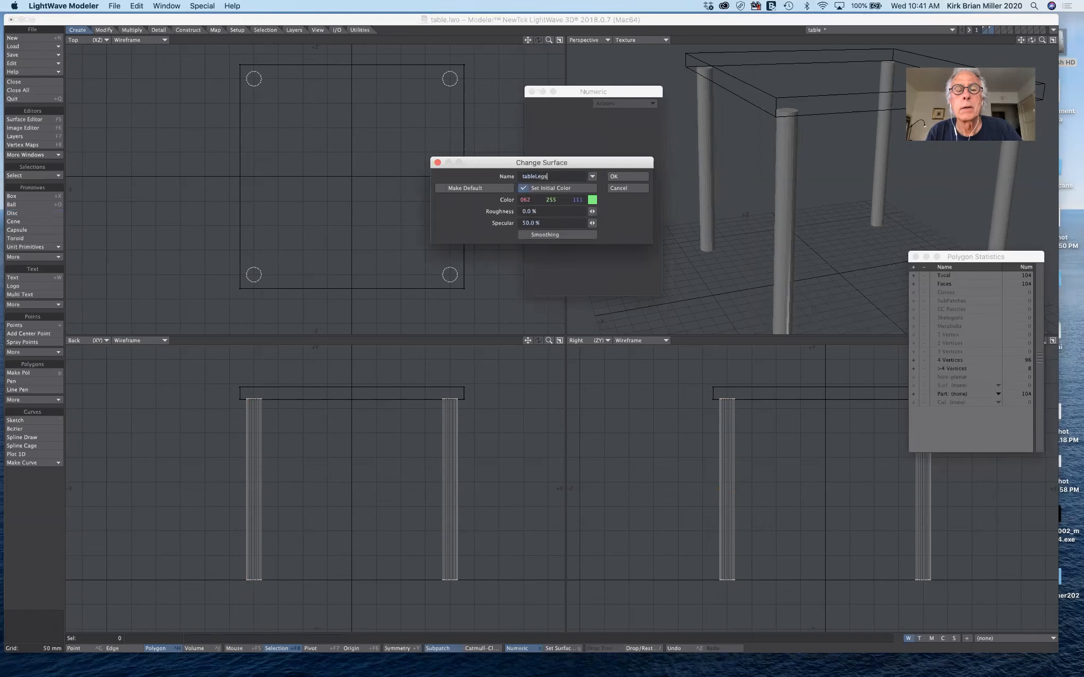
{"action": "left_click", "coordinate": [635, 177]}
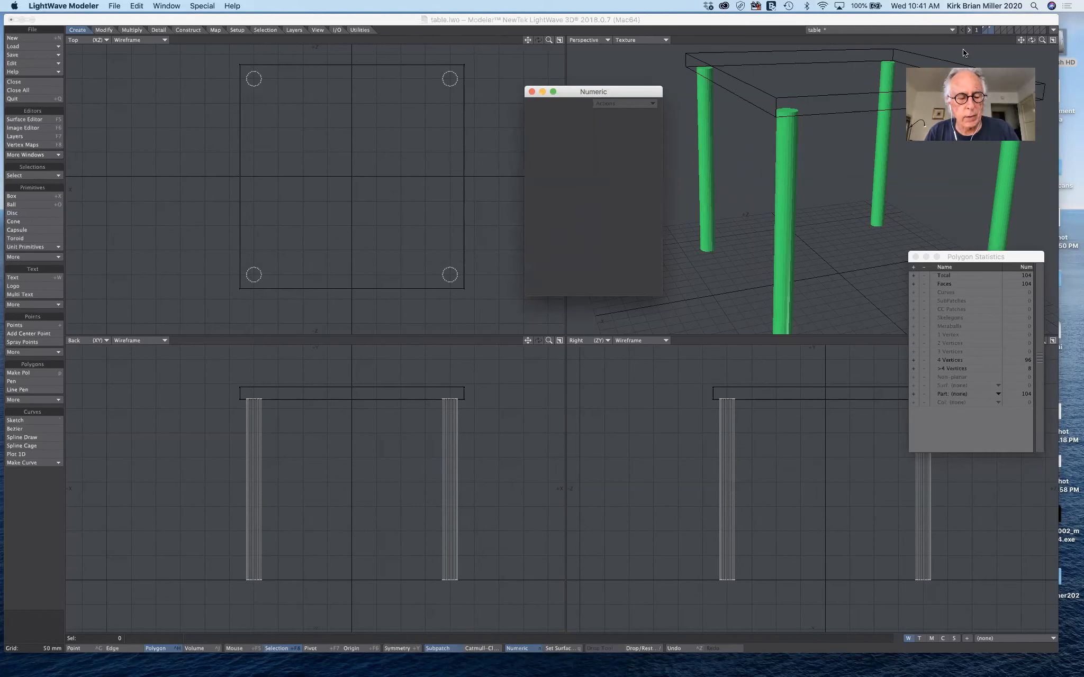
- Show the tabletop and leg layers together in the foreground, and isolate layer 2 with only the legs
{"action": "left_click", "coordinate": [984, 30], "text": "shift"}
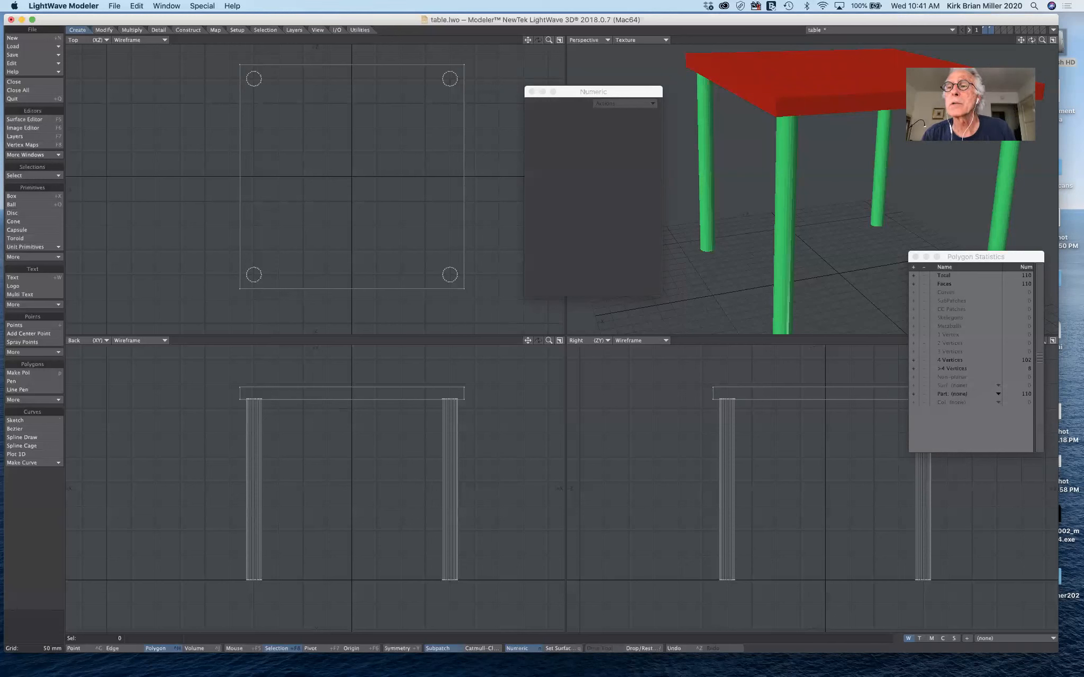
{"action": "left_click", "coordinate": [989, 28]}
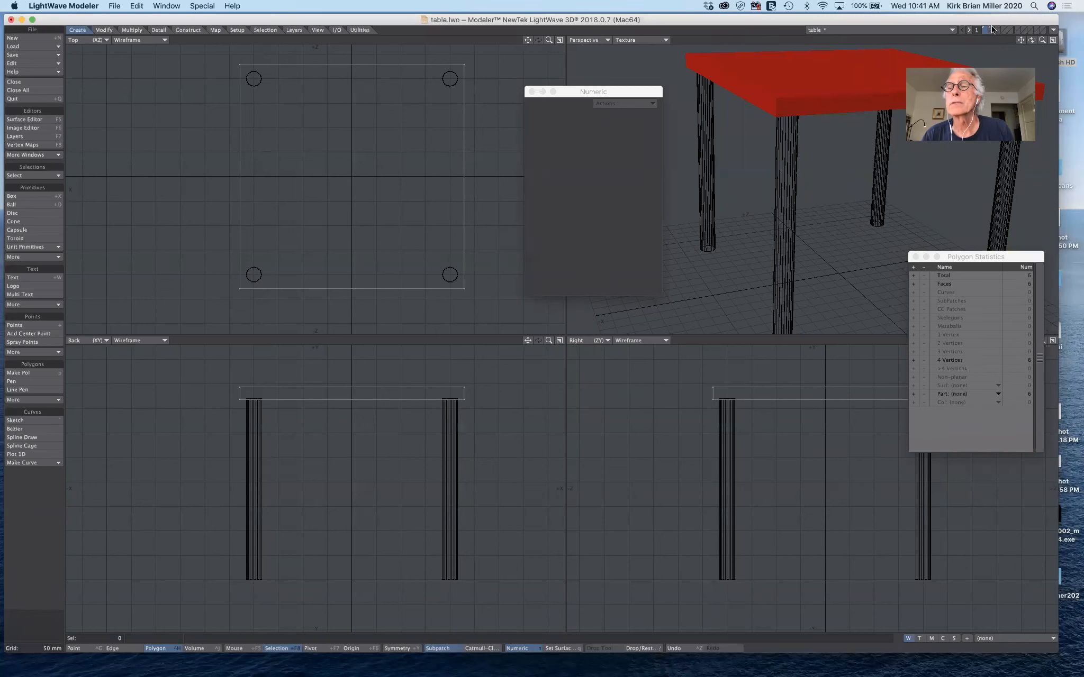
{"action": "left_click", "coordinate": [986, 29]}
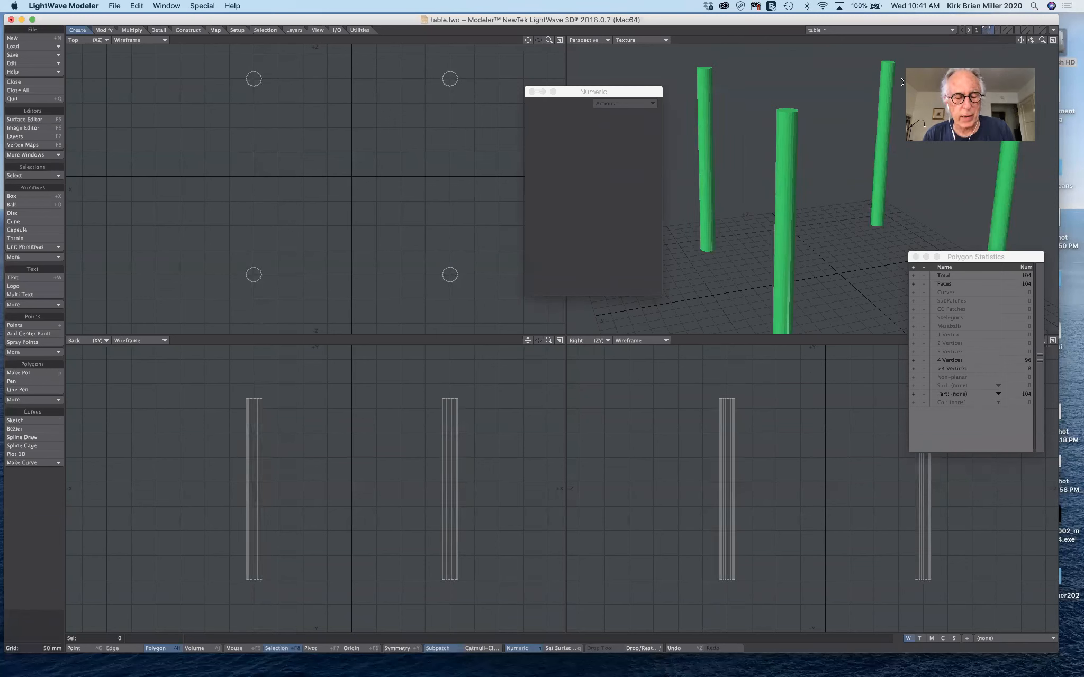
- Cut the four legs from layer 2 and paste them into layer 1 with the tabletop
{"action": "key", "text": "super+c"}
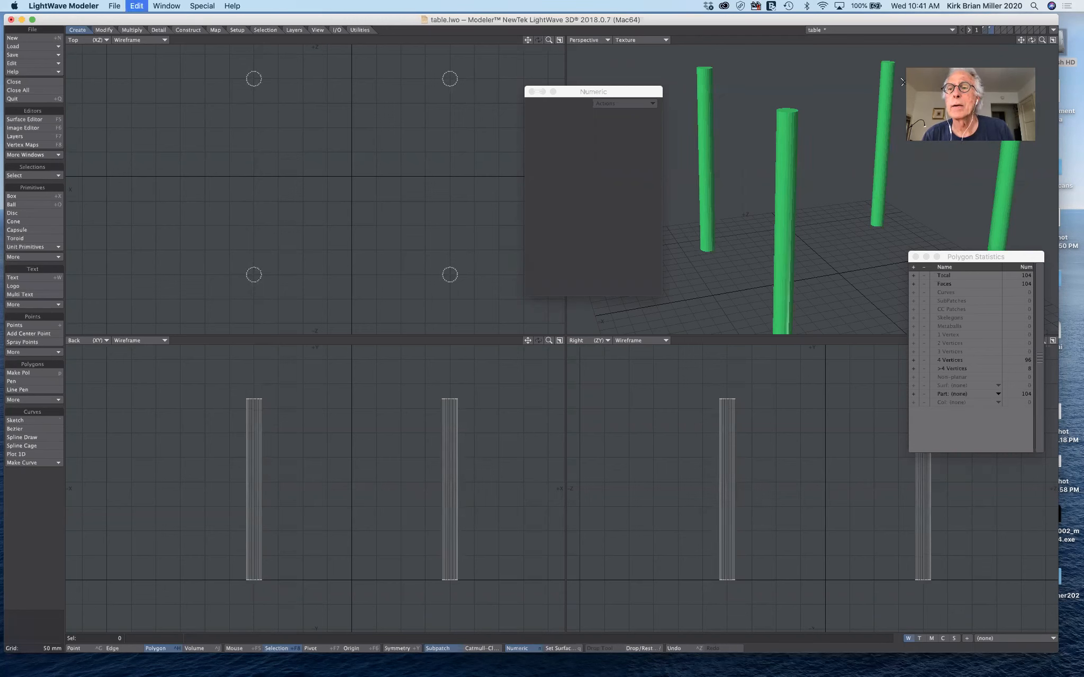
{"action": "key", "text": "super+x"}
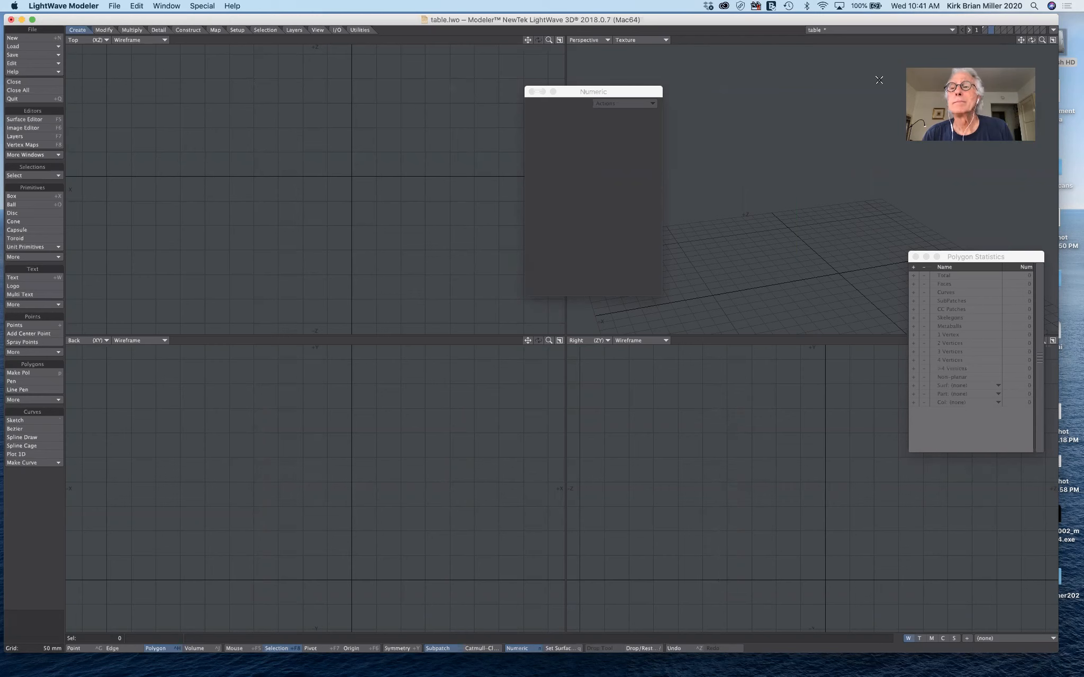
{"action": "left_click", "coordinate": [984, 27]}
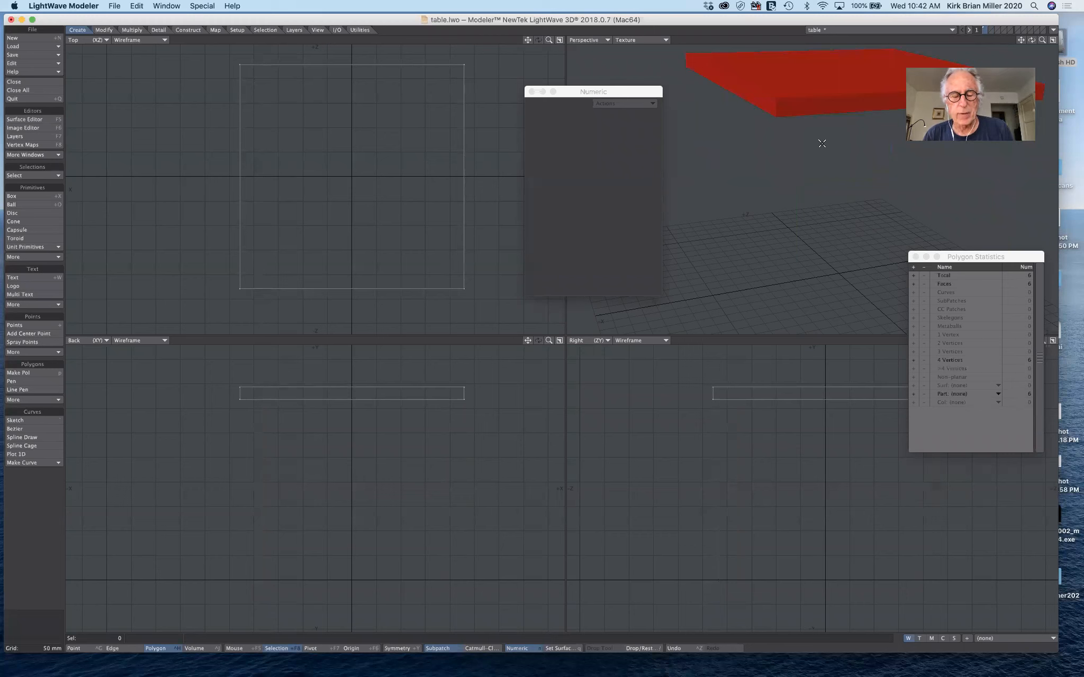
{"action": "key", "text": "super+v"}
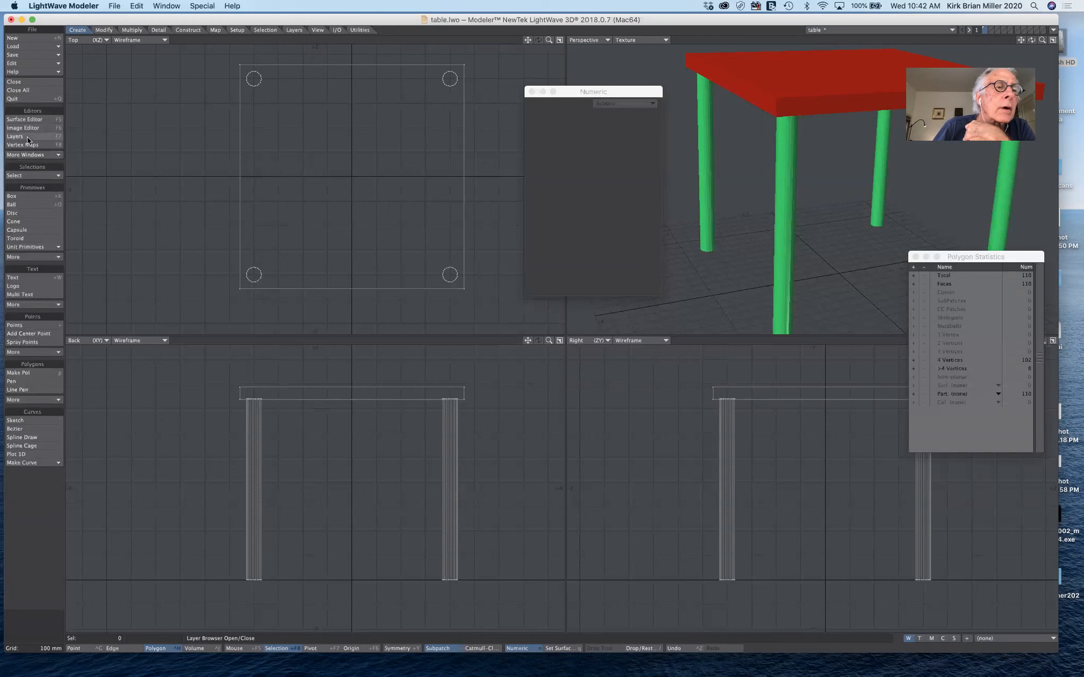
- Open the Layers browser, expand the table object to examine its layers, and close the browser
{"action": "left_click", "coordinate": [27, 136]}
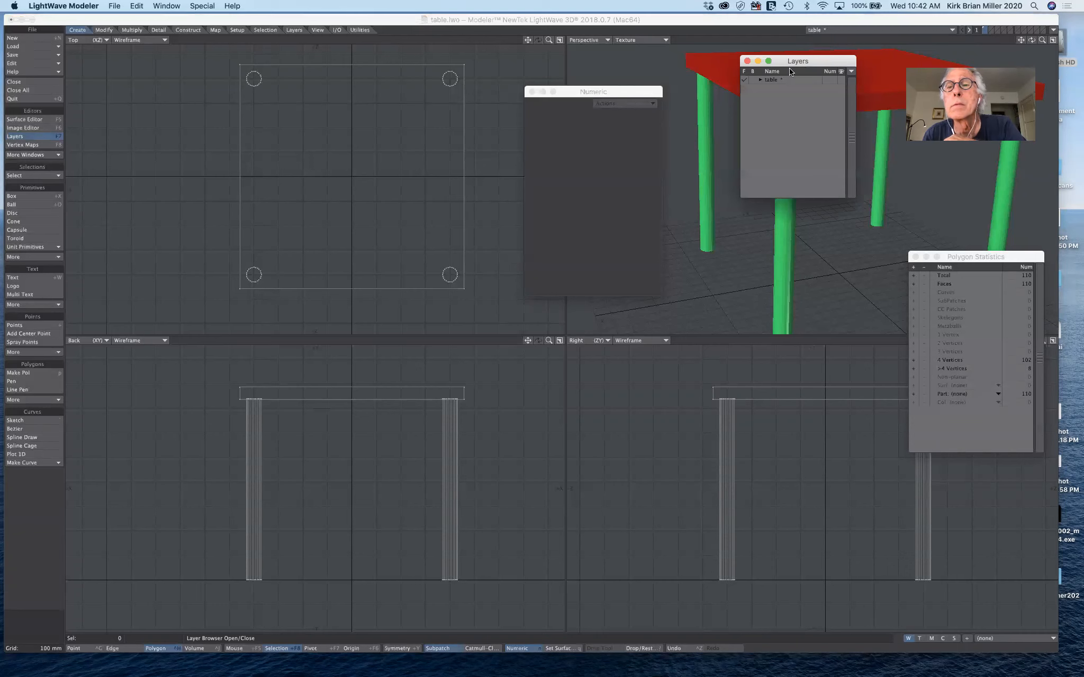
{"action": "left_click", "coordinate": [760, 80]}
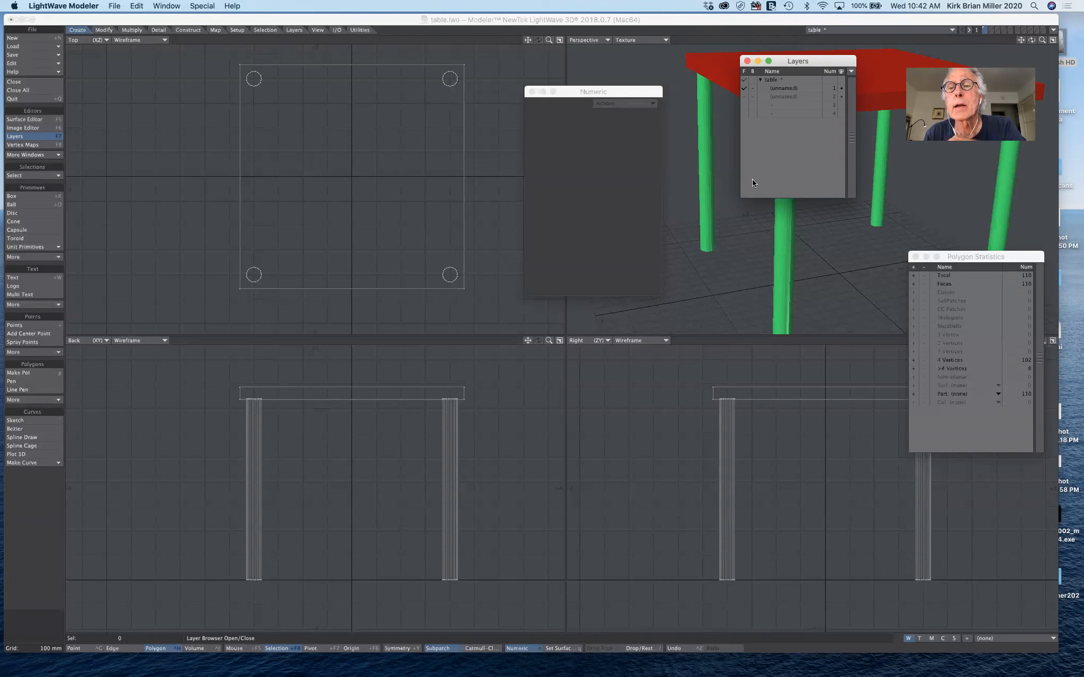
{"action": "left_click_drag", "start_coordinate": [803, 58], "coordinate": [600, 309]}
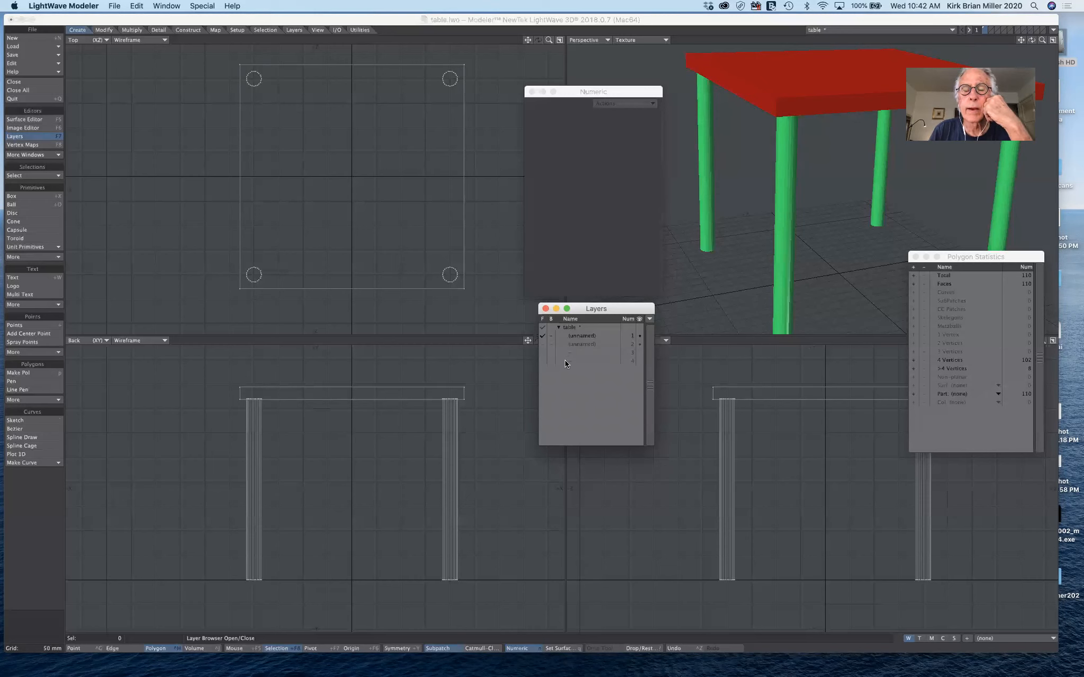
{"action": "left_click", "coordinate": [32, 136]}
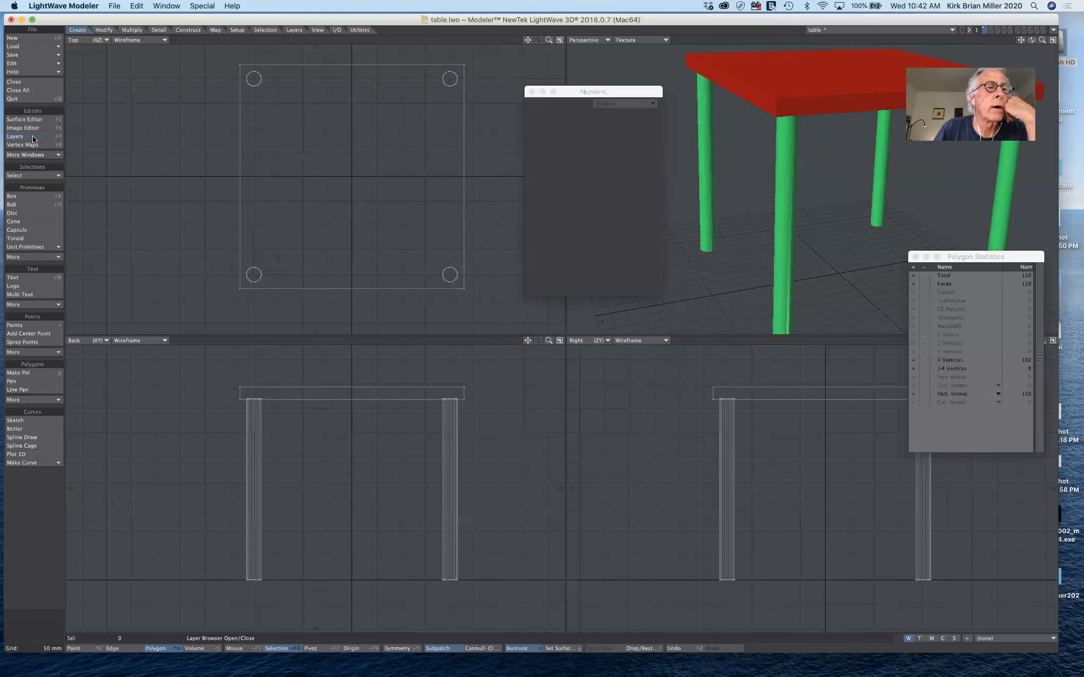
{"action": "left_click", "coordinate": [33, 138]}
{"action": "left_click_drag", "start_coordinate": [616, 308], "coordinate": [641, 325]}
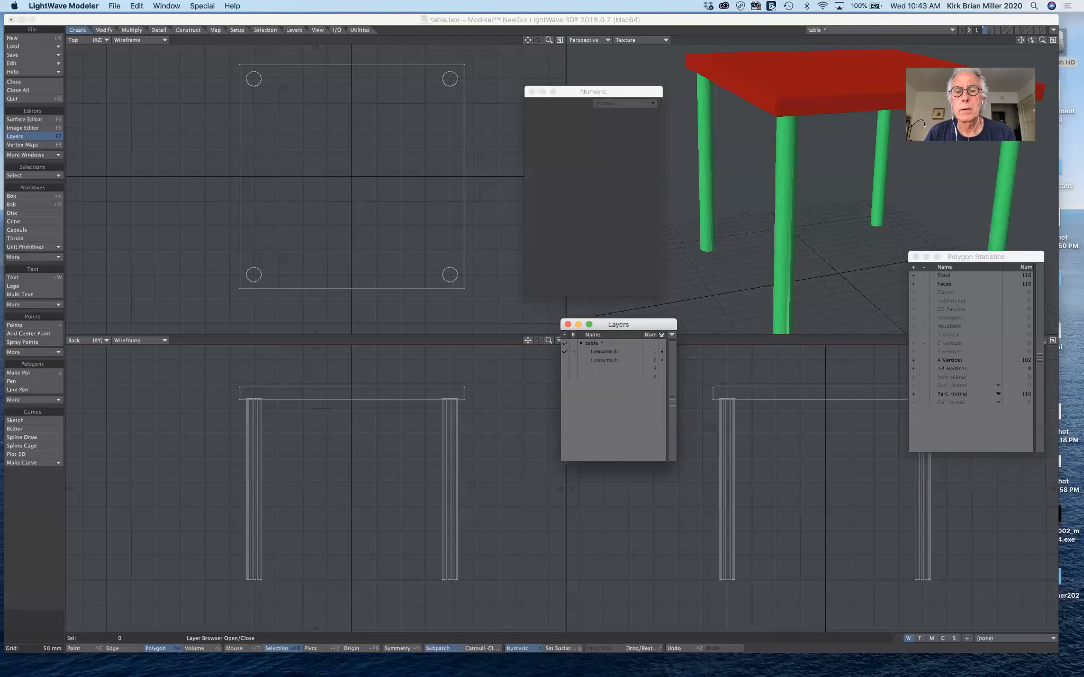
{"action": "left_click", "coordinate": [567, 324]}
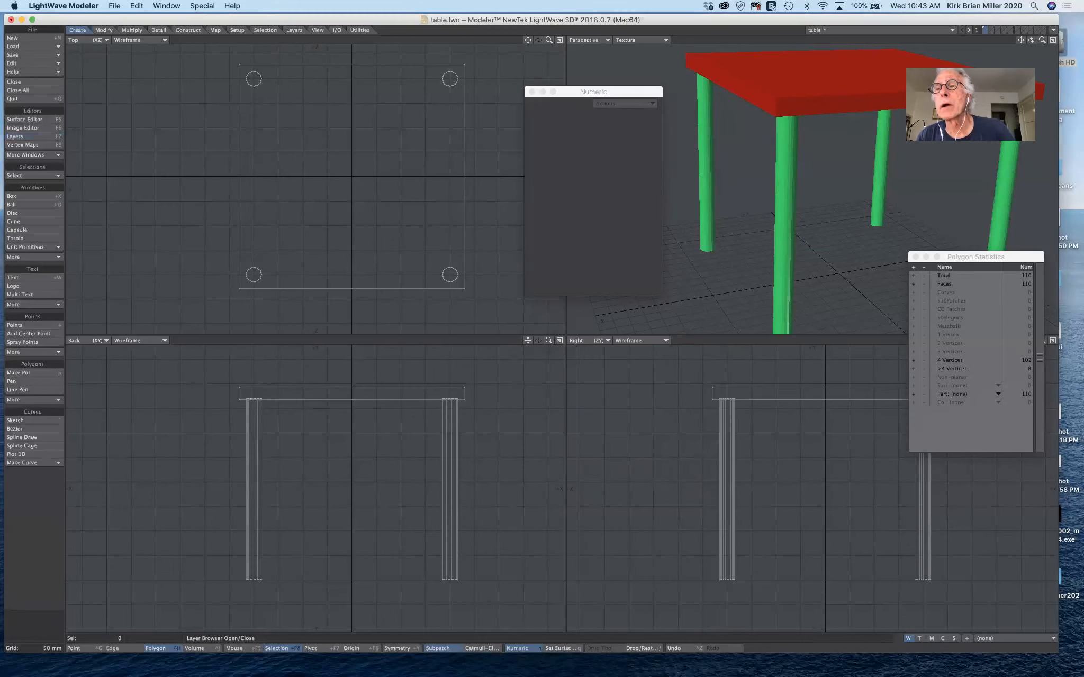
- Make empty layer 2 the foreground layer and show the complete table on layer 1 as the background
{"action": "left_click", "coordinate": [991, 30]}
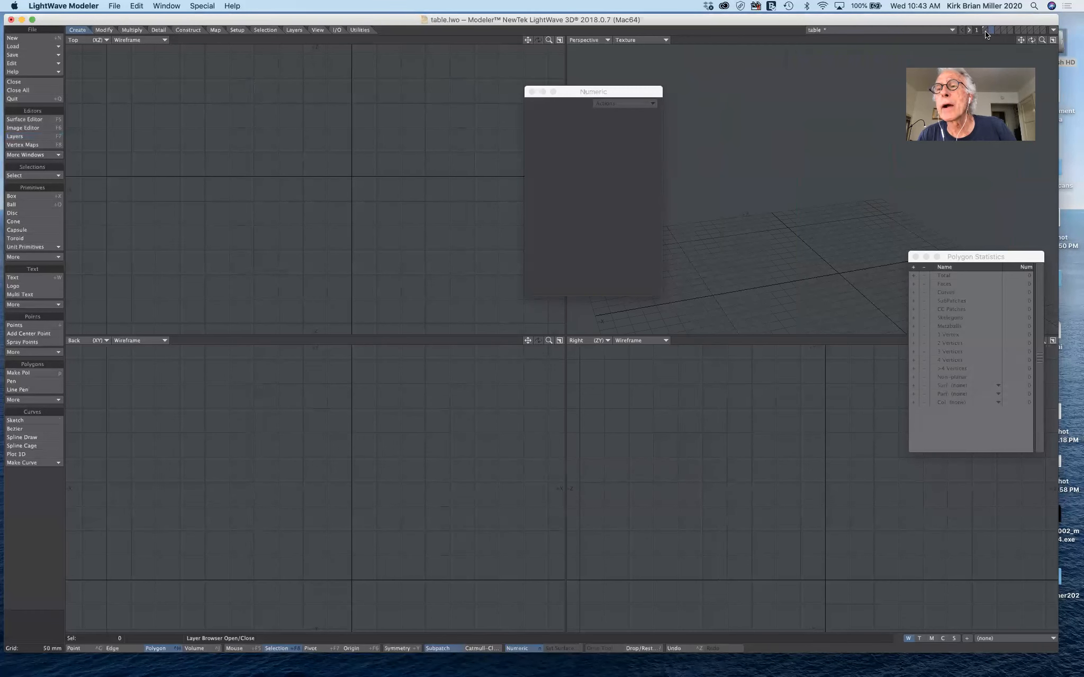
{"action": "left_click", "coordinate": [985, 31]}
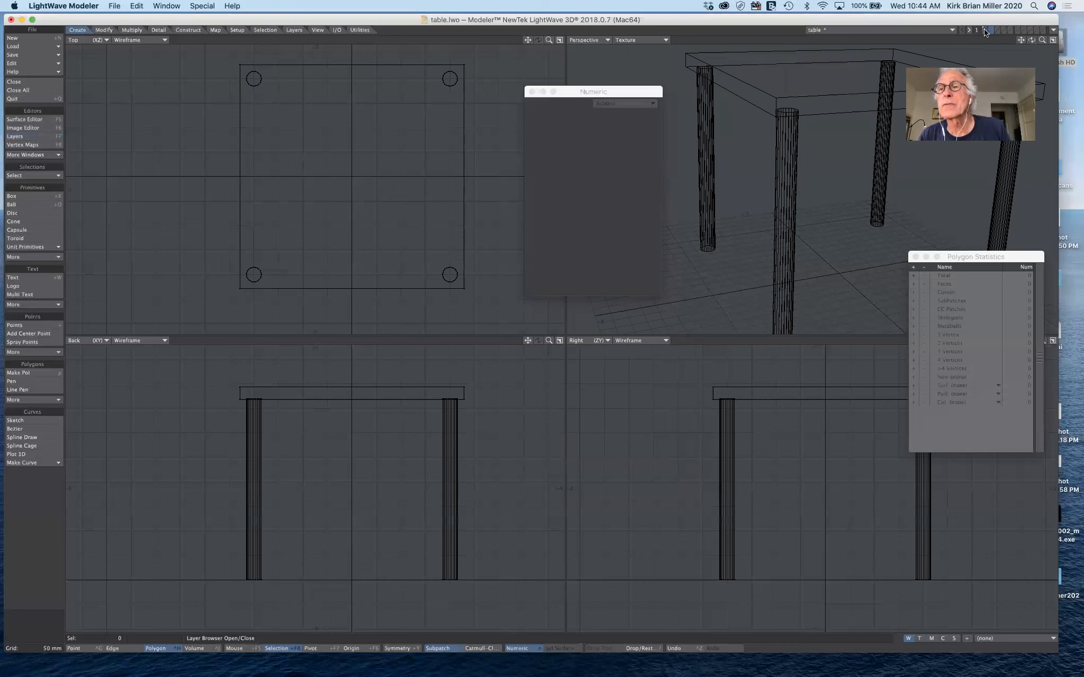
- Switch between the table layer and the empty layers, ending with layer 1 in the foreground
{"action": "left_click", "coordinate": [984, 28]}
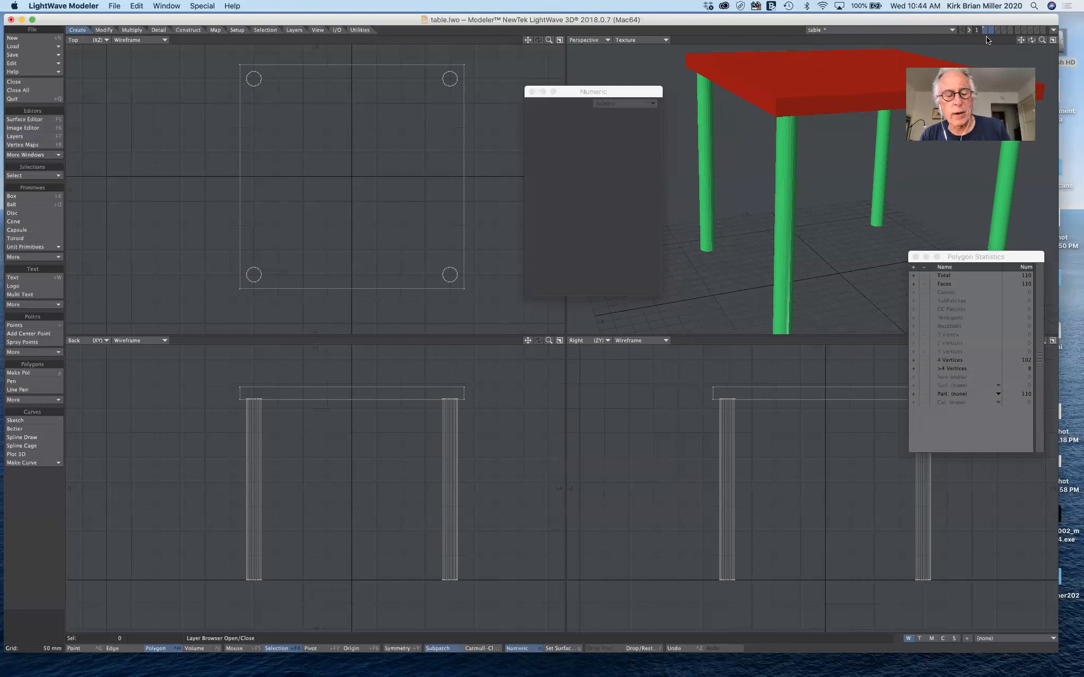
{"action": "left_click", "coordinate": [985, 30]}
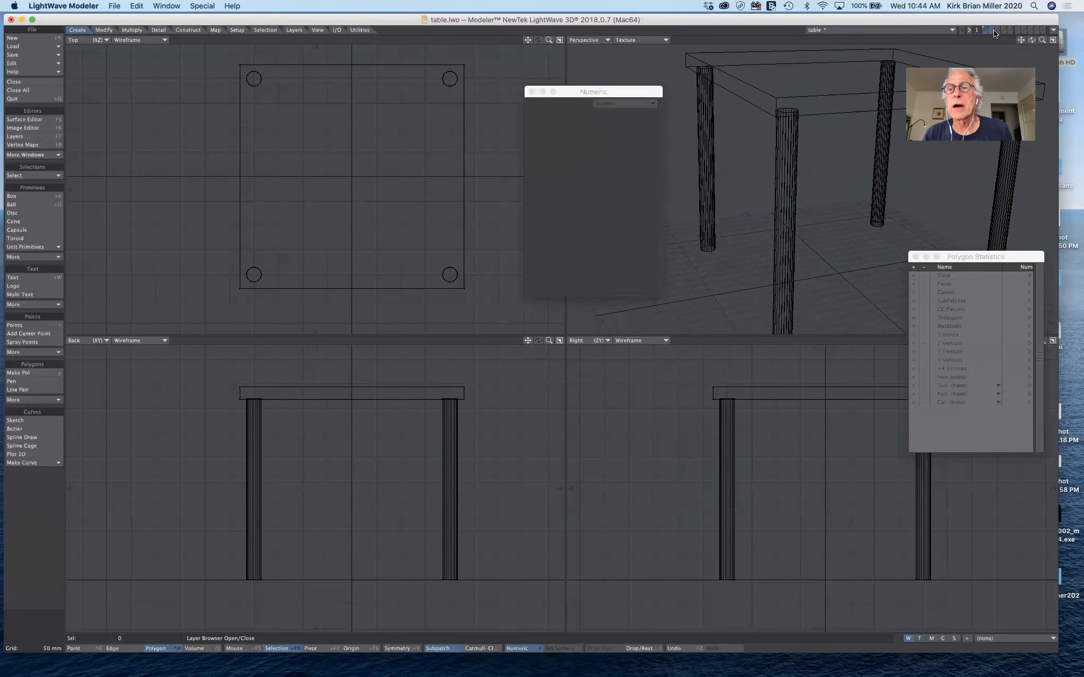
{"action": "left_click", "coordinate": [997, 27]}
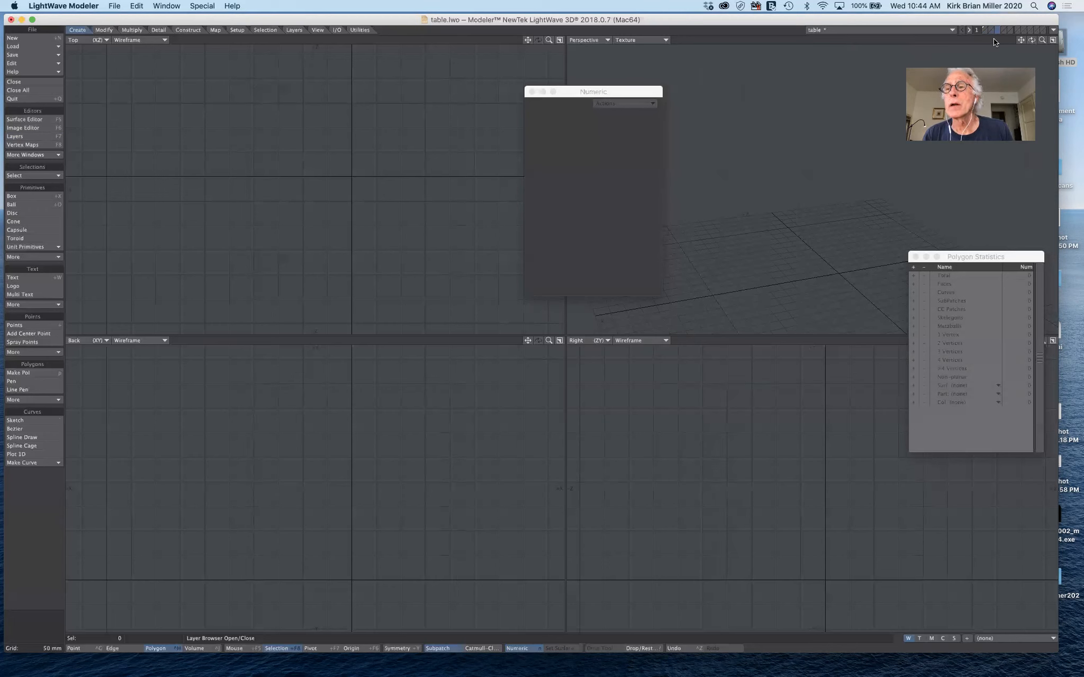
{"action": "left_click", "coordinate": [984, 27]}
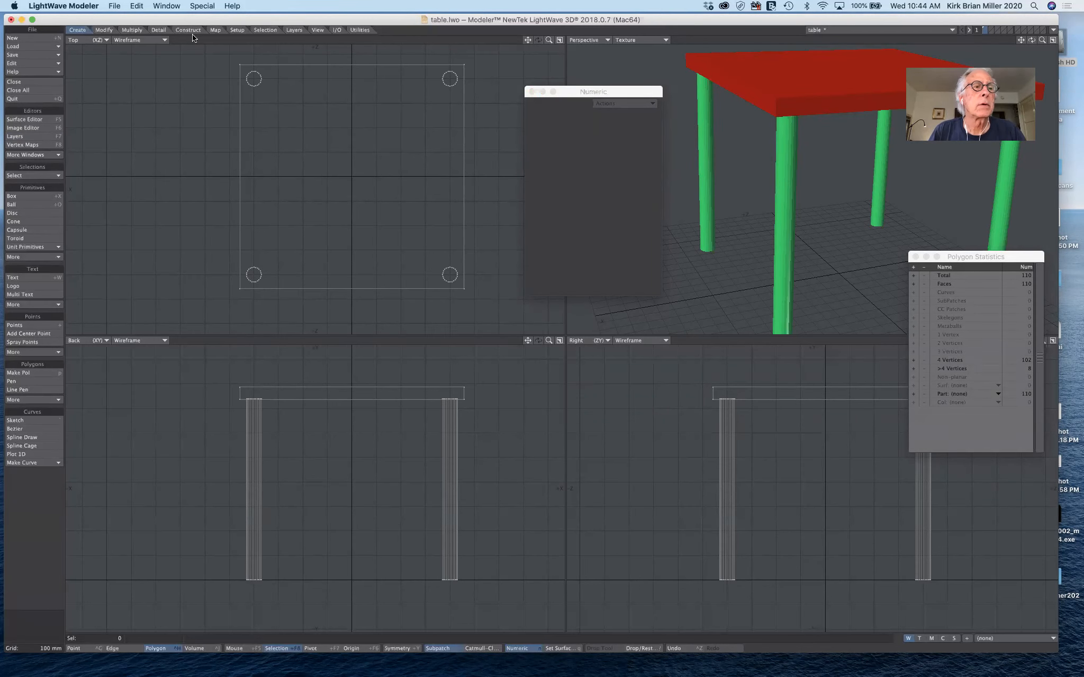
- Save the object as table in the contentFall2020 folder, replacing the existing table.lwo file
{"action": "left_click", "coordinate": [119, 6]}
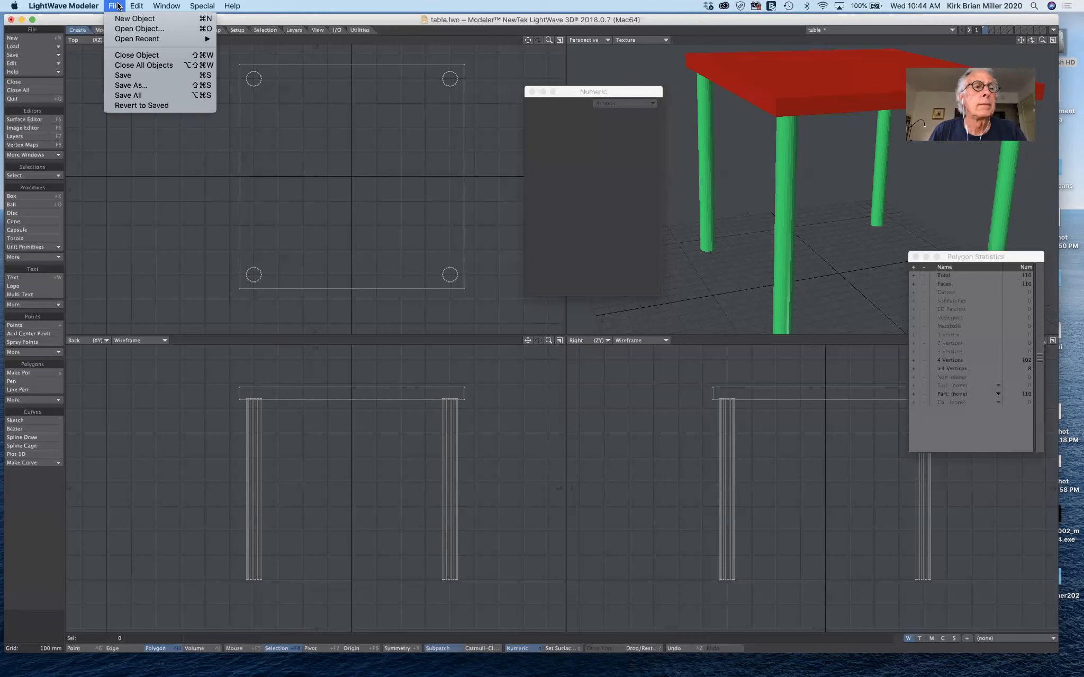
{"action": "left_click", "coordinate": [128, 88]}
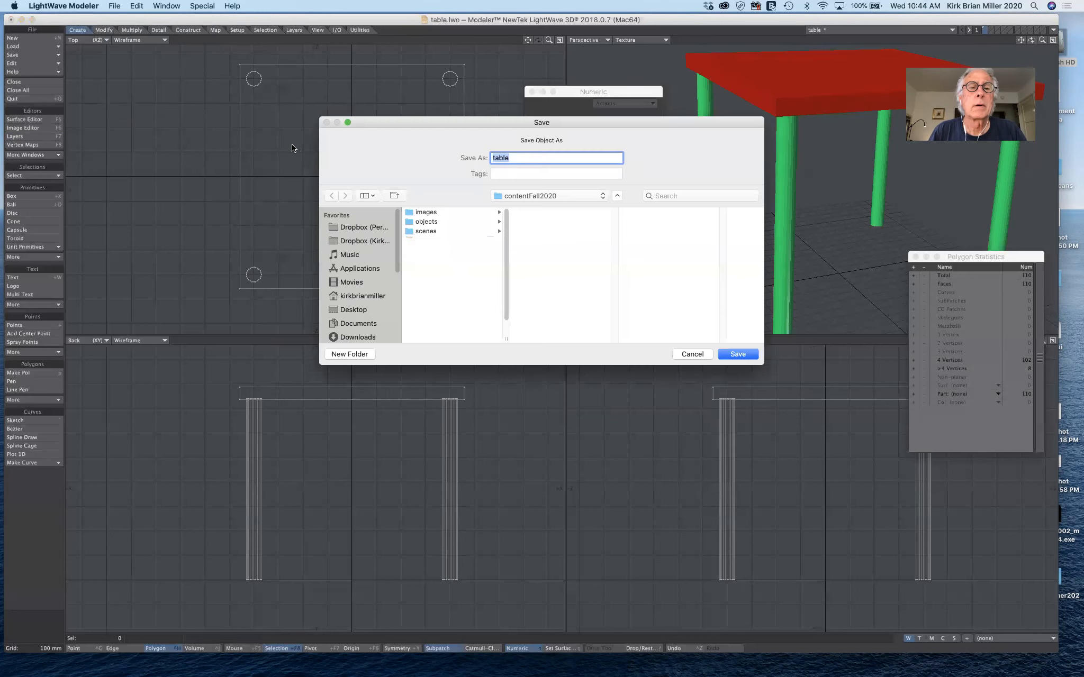
{"action": "left_click", "coordinate": [738, 354]}
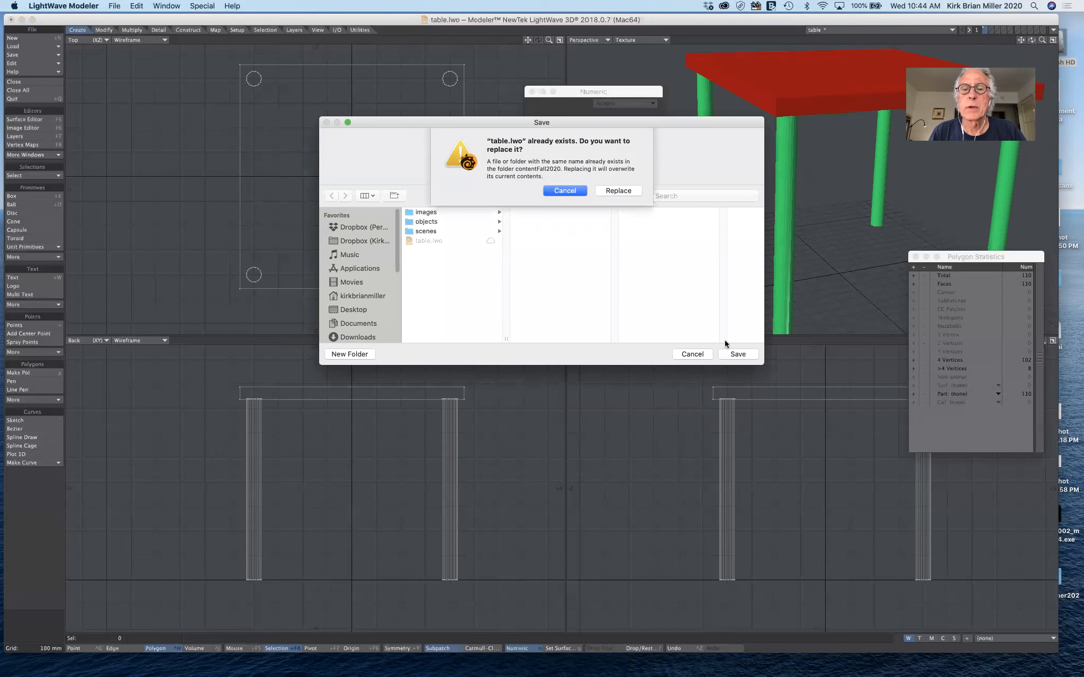
{"action": "left_click", "coordinate": [617, 190]}
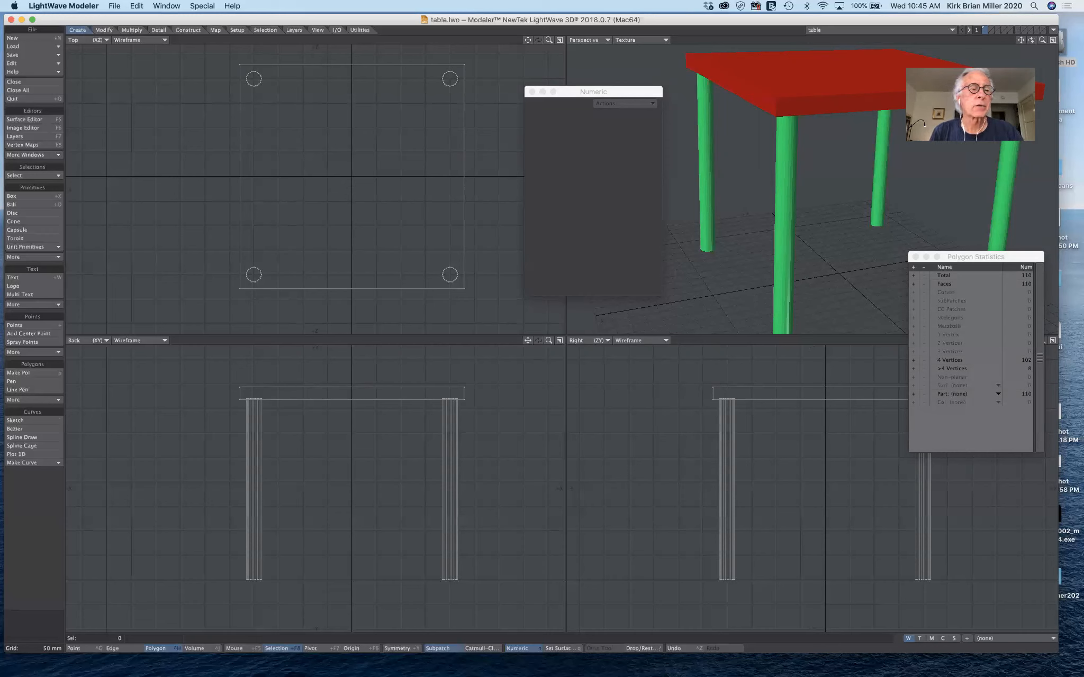
- Reposition the floating Numeric window so that it no longer overlaps the table in the Perspective view
{"action": "left_click", "coordinate": [53, 196]}
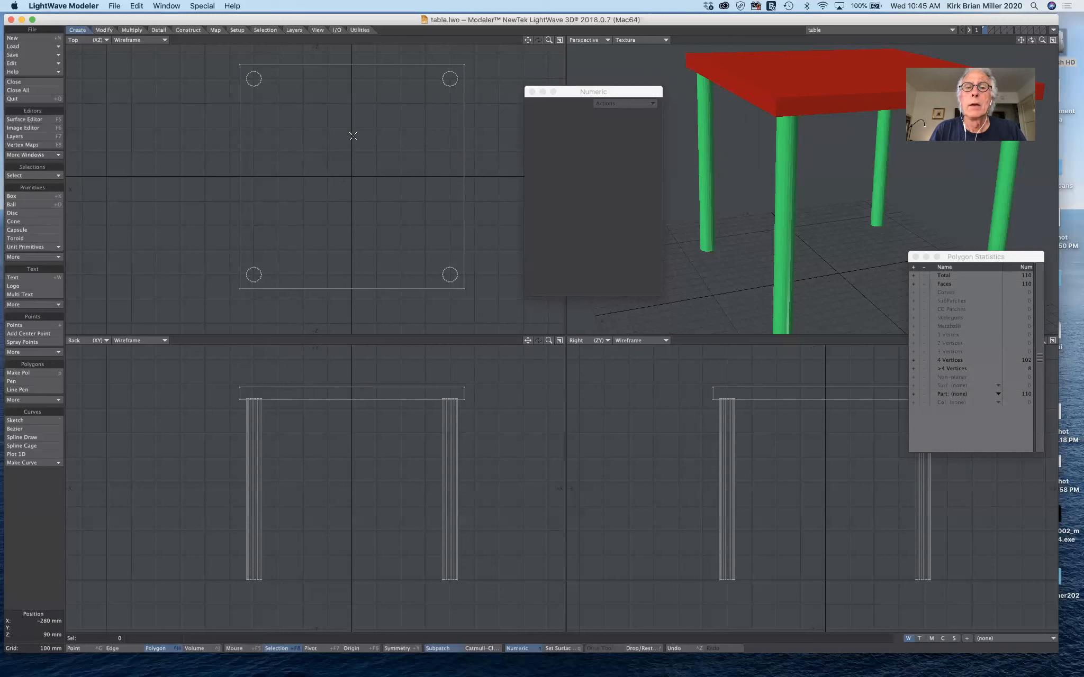
{"action": "left_click_drag", "start_coordinate": [582, 89], "coordinate": [569, 104]}
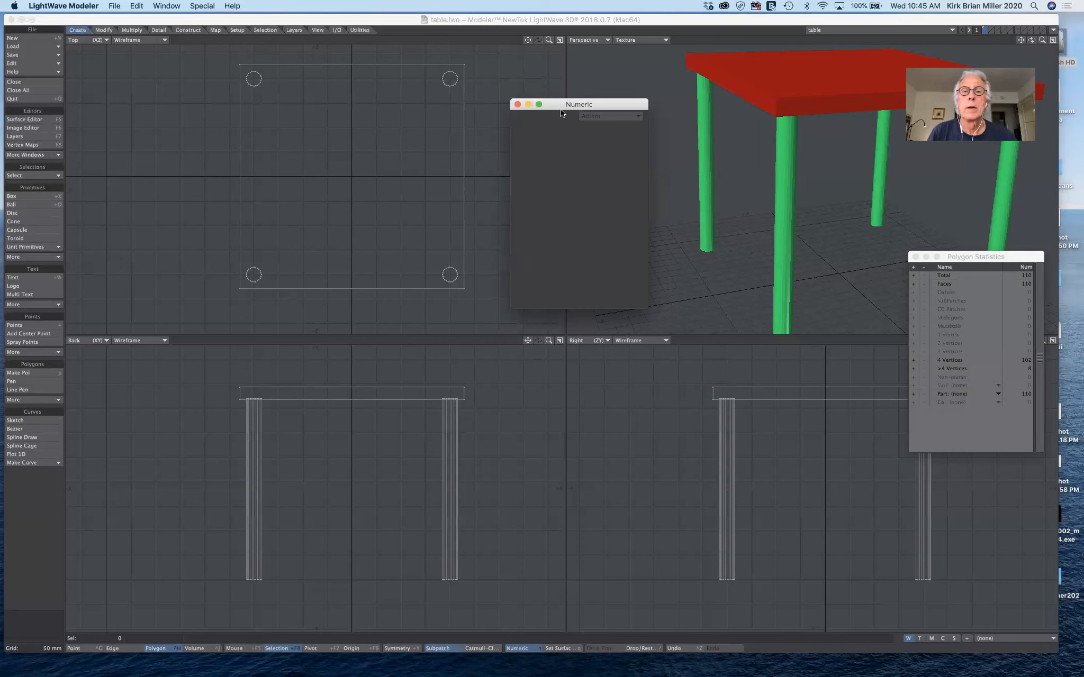
{"action": "left_click_drag", "start_coordinate": [560, 103], "coordinate": [557, 93]}
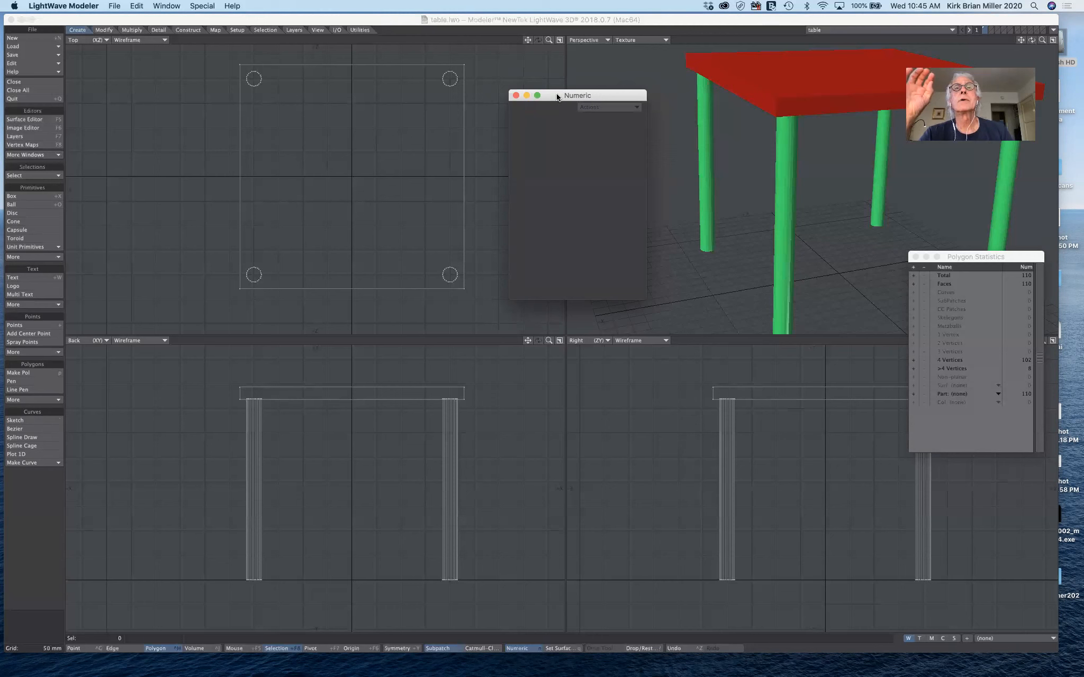
{"action": "left_click_drag", "start_coordinate": [590, 98], "coordinate": [596, 298]}
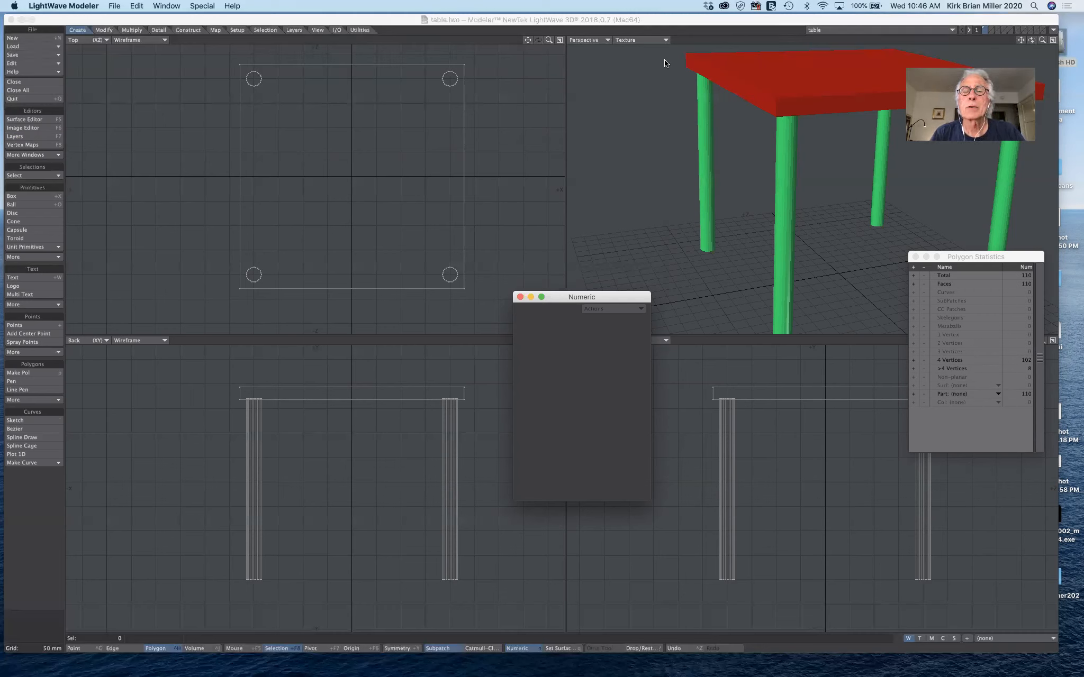
- Practise selecting tabletop polygons in the Perspective, Back and Top views, deselecting faces individually and clearing each selection
{"action": "left_click", "coordinate": [832, 79]}
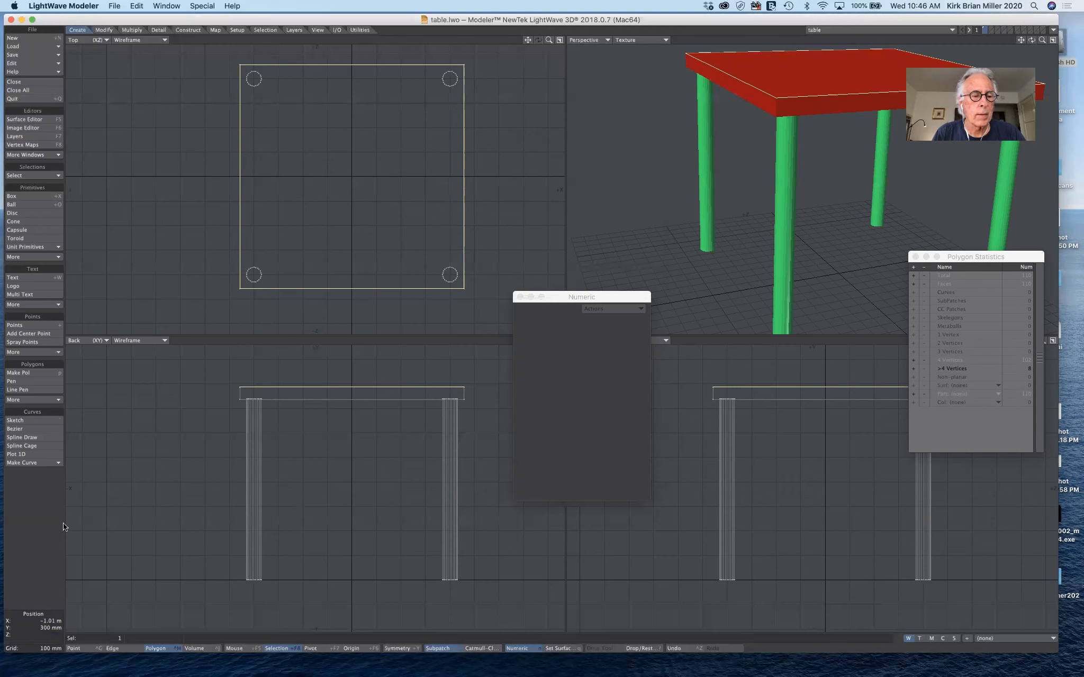
{"action": "left_click", "coordinate": [32, 623]}
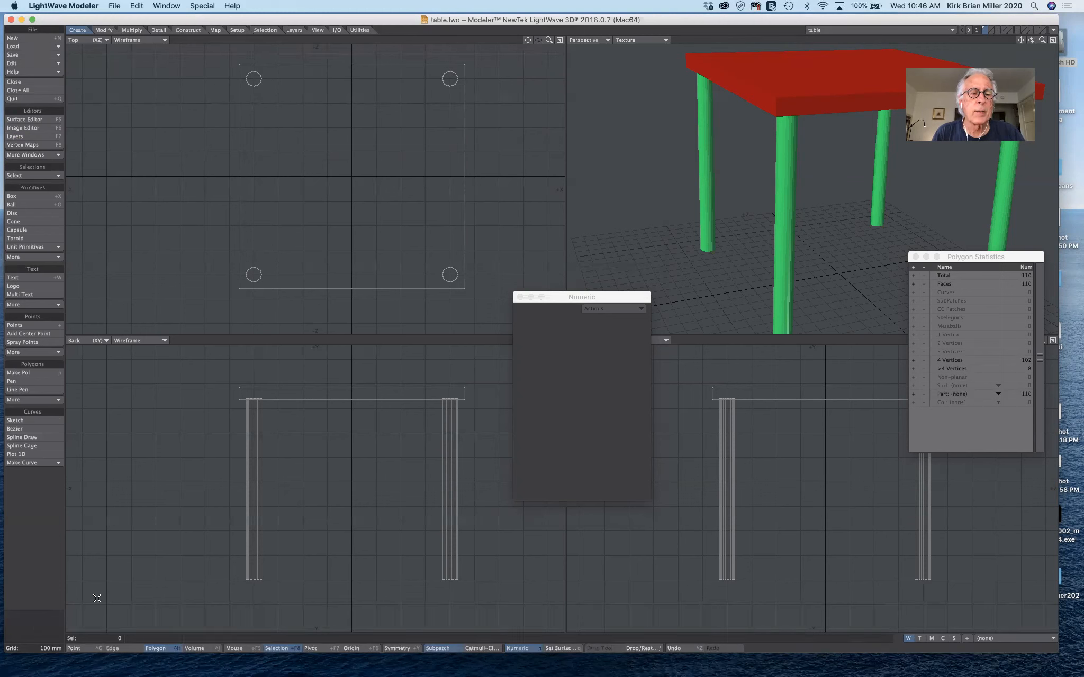
{"action": "left_click", "coordinate": [353, 399]}
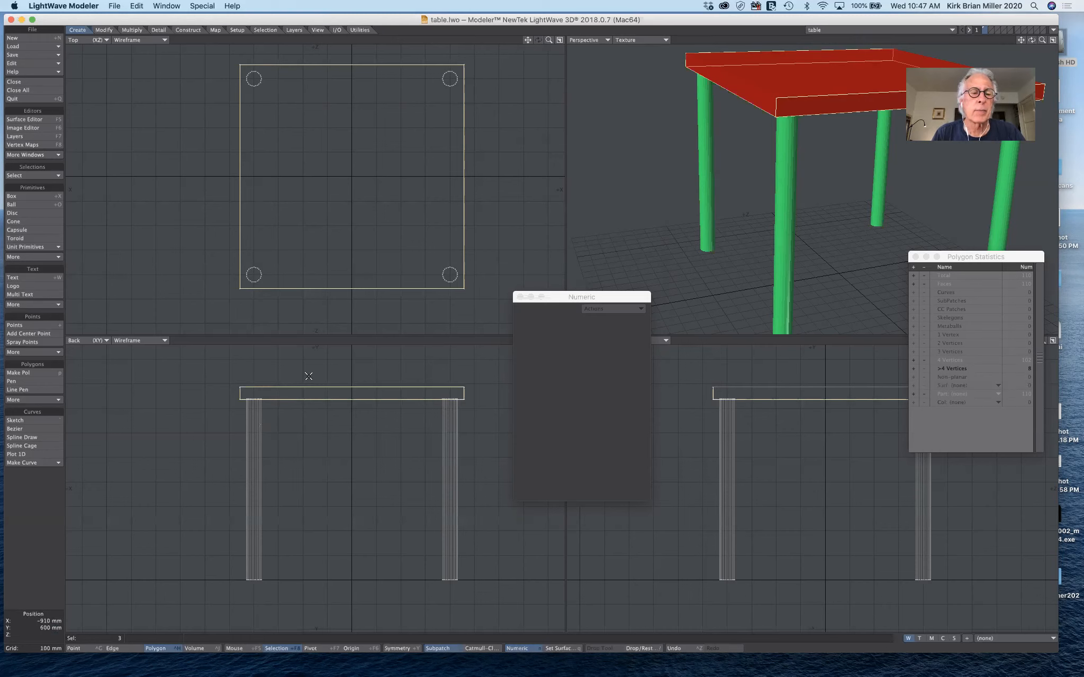
{"action": "left_click", "coordinate": [787, 103]}
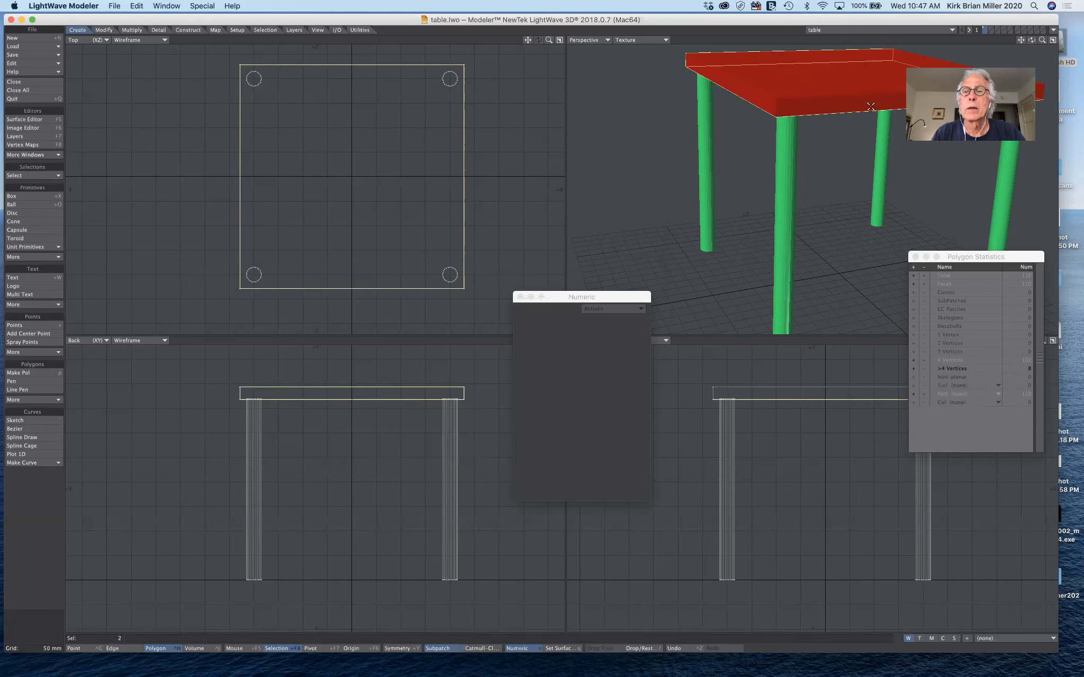
{"action": "left_click_drag", "start_coordinate": [1033, 41], "coordinate": [893, 82]}
{"action": "left_click", "coordinate": [827, 82]}
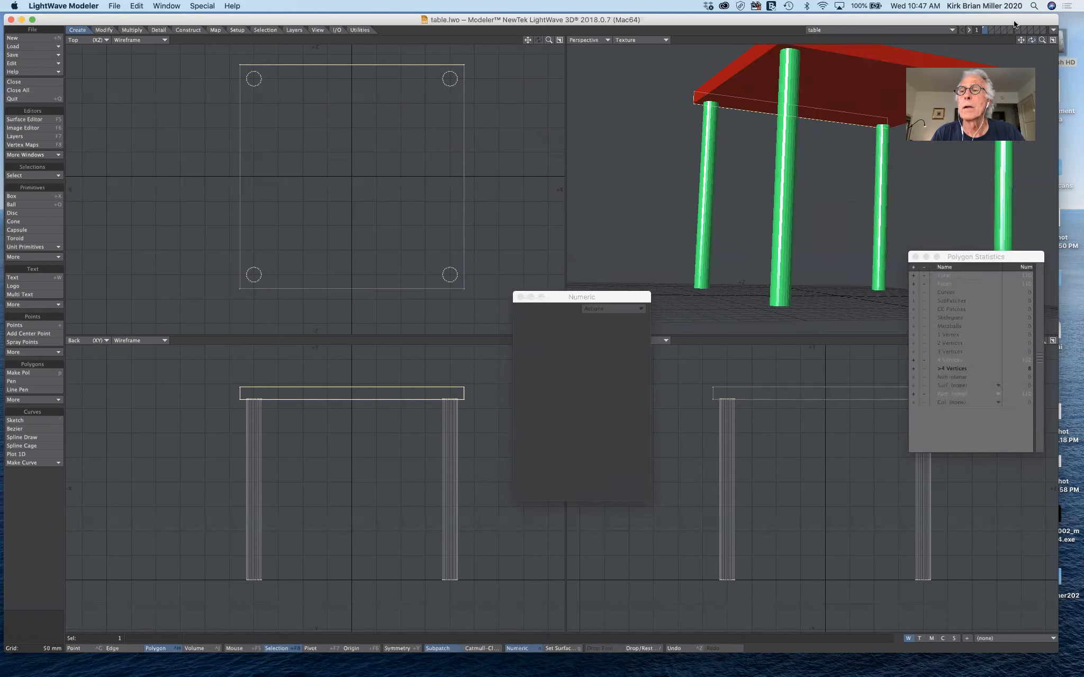
{"action": "mouse_move", "coordinate": [1031, 40]}
{"action": "left_mouse_down"}
{"action": "mouse_move", "coordinate": [1000, 79]}
{"action": "mouse_move", "coordinate": [958, 64]}
{"action": "mouse_move", "coordinate": [915, 79]}
{"action": "mouse_move", "coordinate": [1018, 44]}
{"action": "left_mouse_up"}
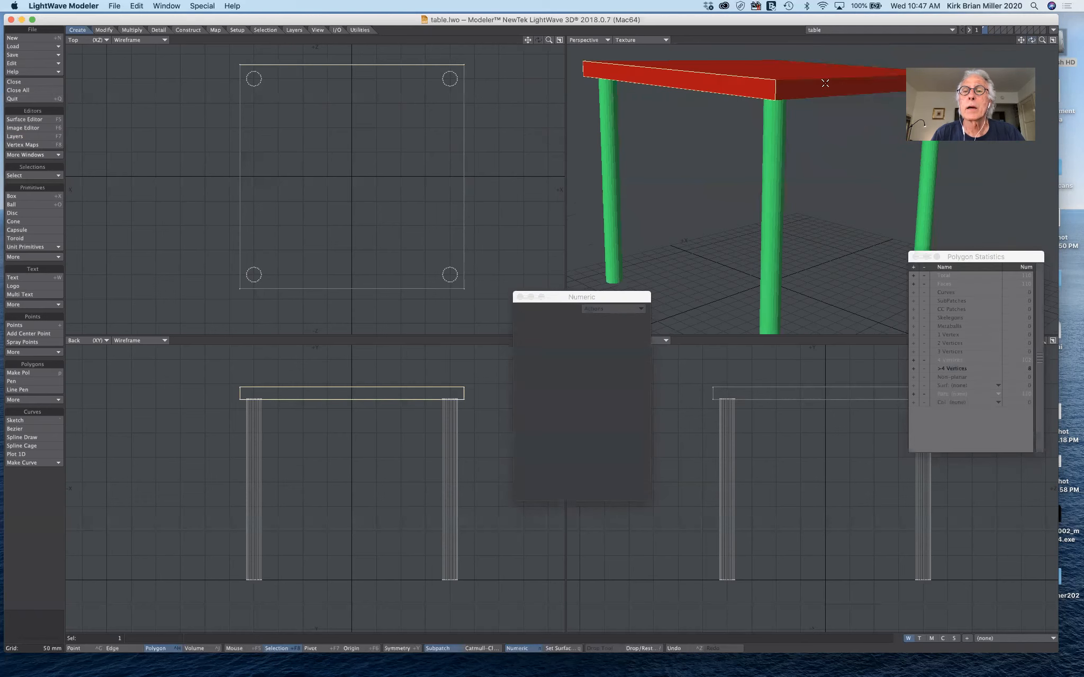
{"action": "left_click", "coordinate": [768, 87]}
{"action": "left_click_drag", "start_coordinate": [1032, 40], "coordinate": [952, 51]}
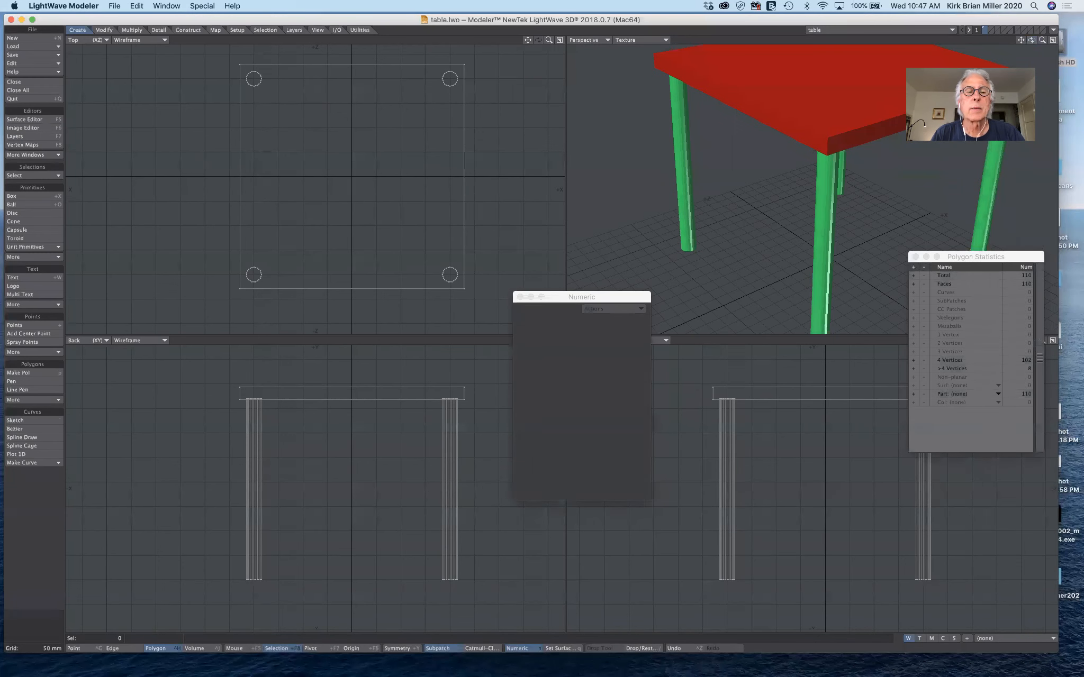
{"action": "left_click", "coordinate": [410, 287]}
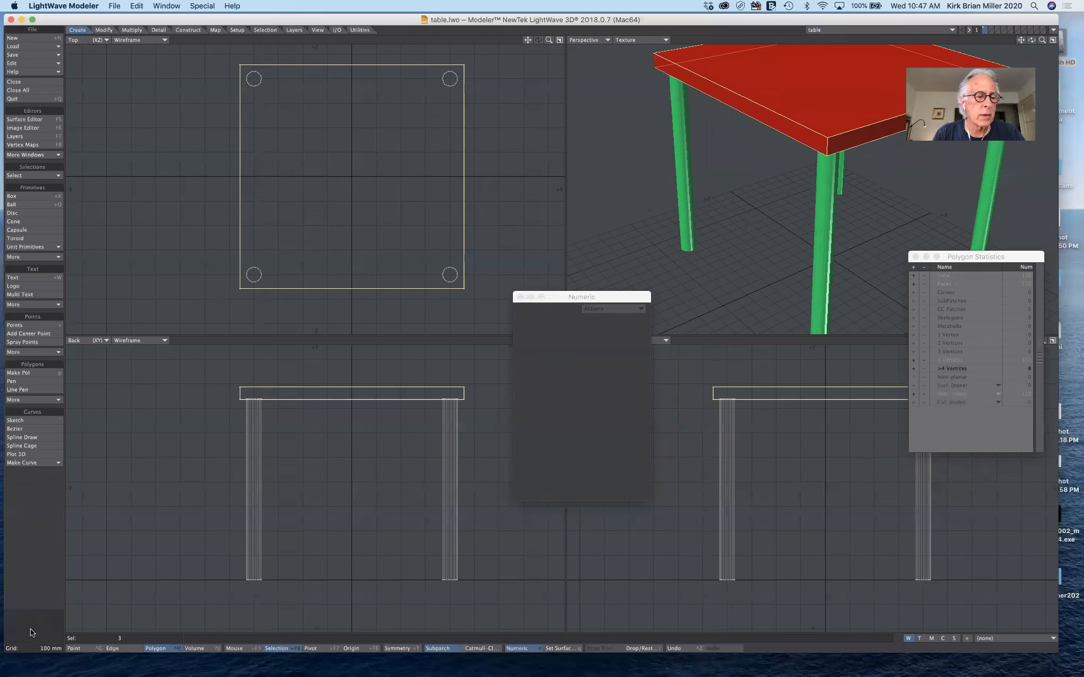
{"action": "left_click", "coordinate": [27, 623]}
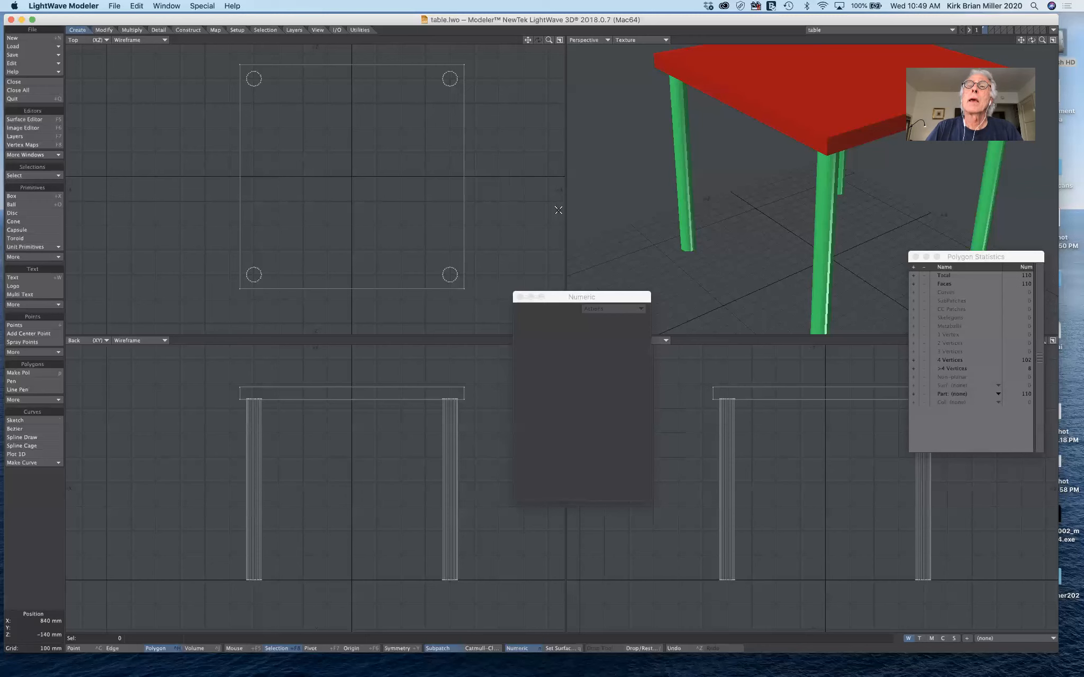
- Select the tabletop's top polygon and move it about 140 mm up and about -90 mm along X
{"action": "left_click", "coordinate": [808, 87]}
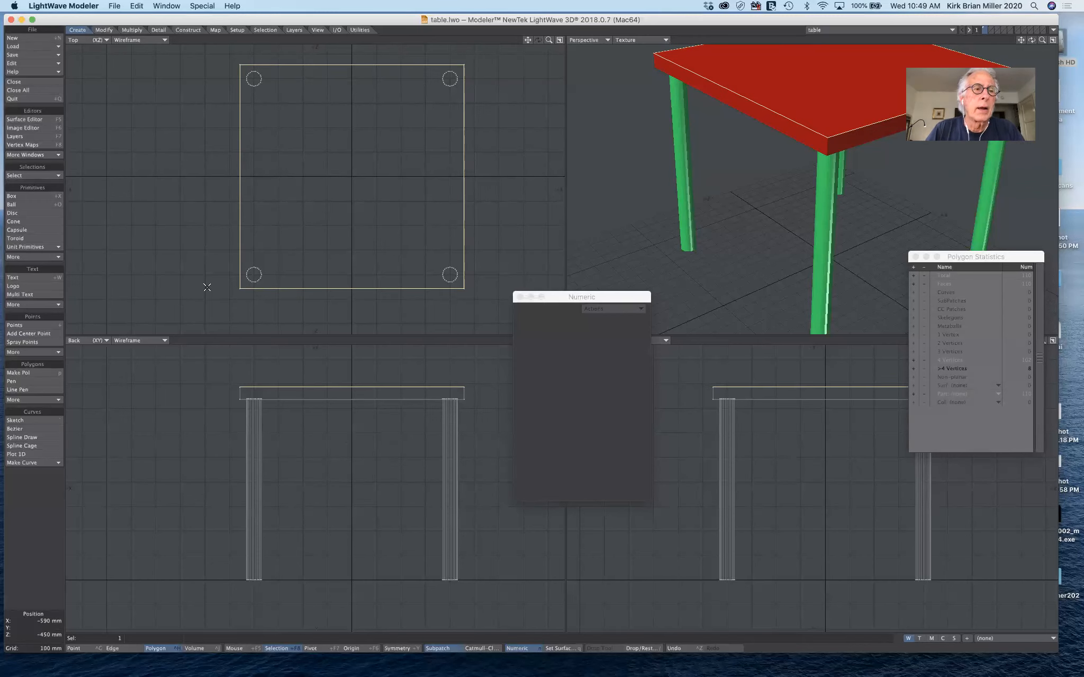
{"action": "left_click", "coordinate": [106, 30]}
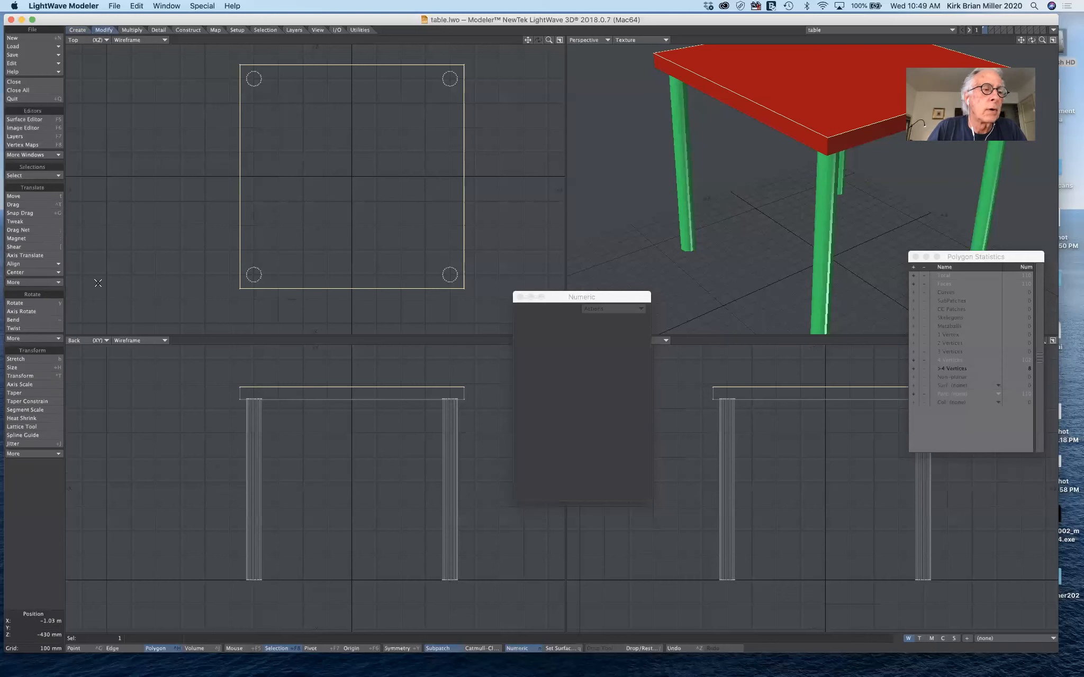
{"action": "left_click", "coordinate": [16, 196]}
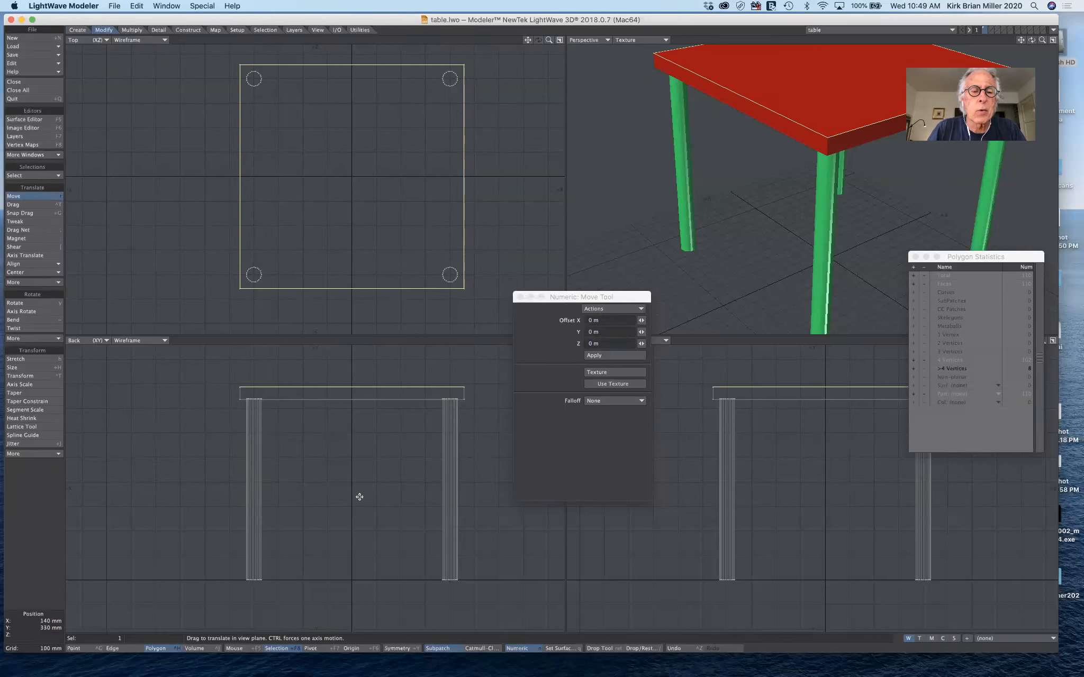
{"action": "left_click_drag", "start_coordinate": [367, 474], "coordinate": [366, 440]}
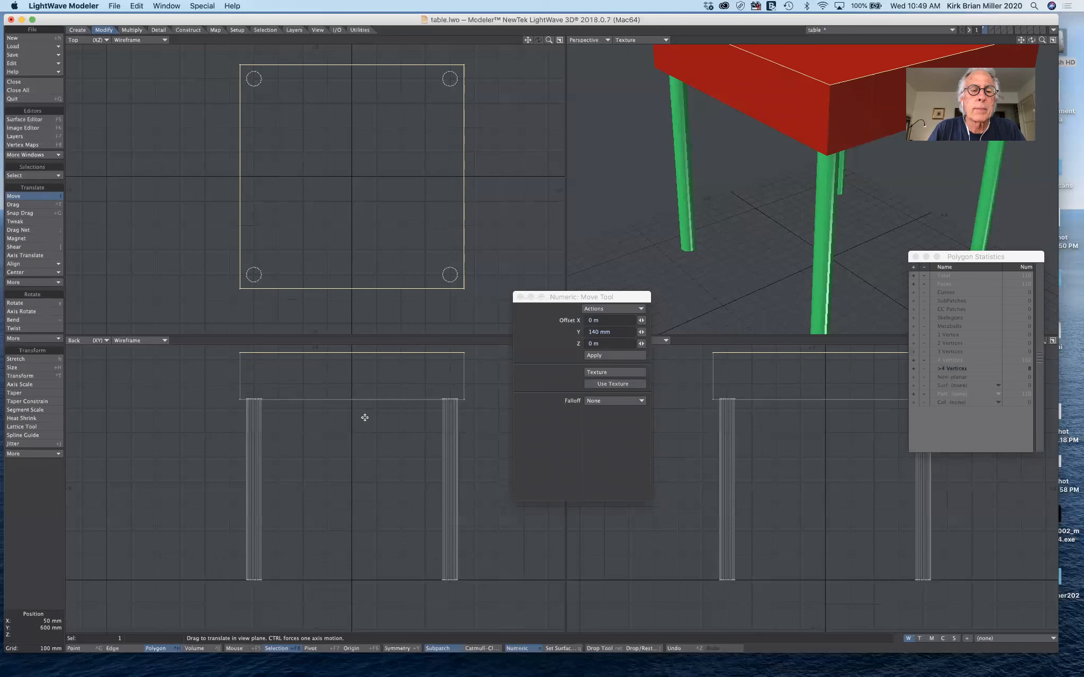
{"action": "left_click_drag", "start_coordinate": [362, 442], "coordinate": [339, 441]}
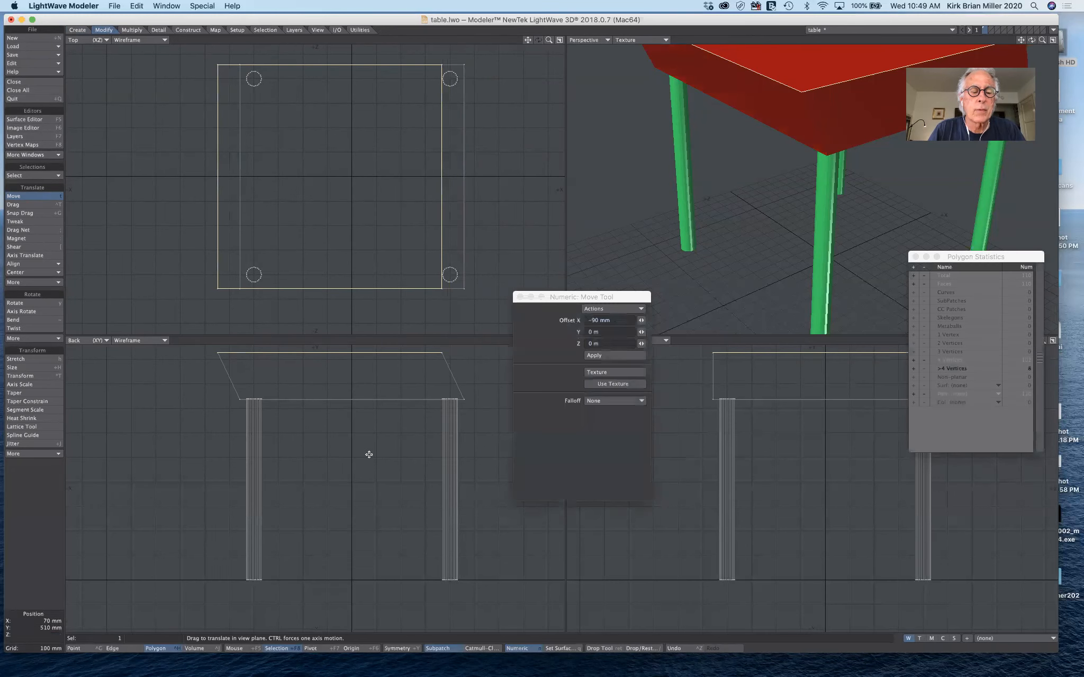
- Undo all moves of the tabletop's top polygon and deselect it
{"action": "key", "text": "ctrl+z"}
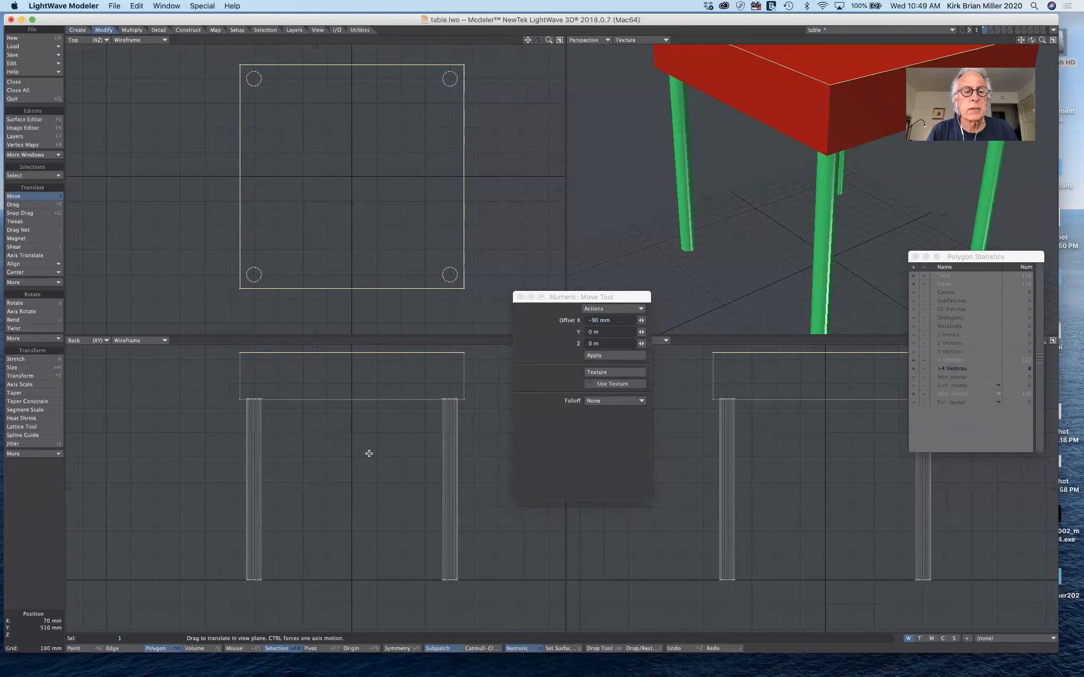
{"action": "key", "text": "ctrl+z"}
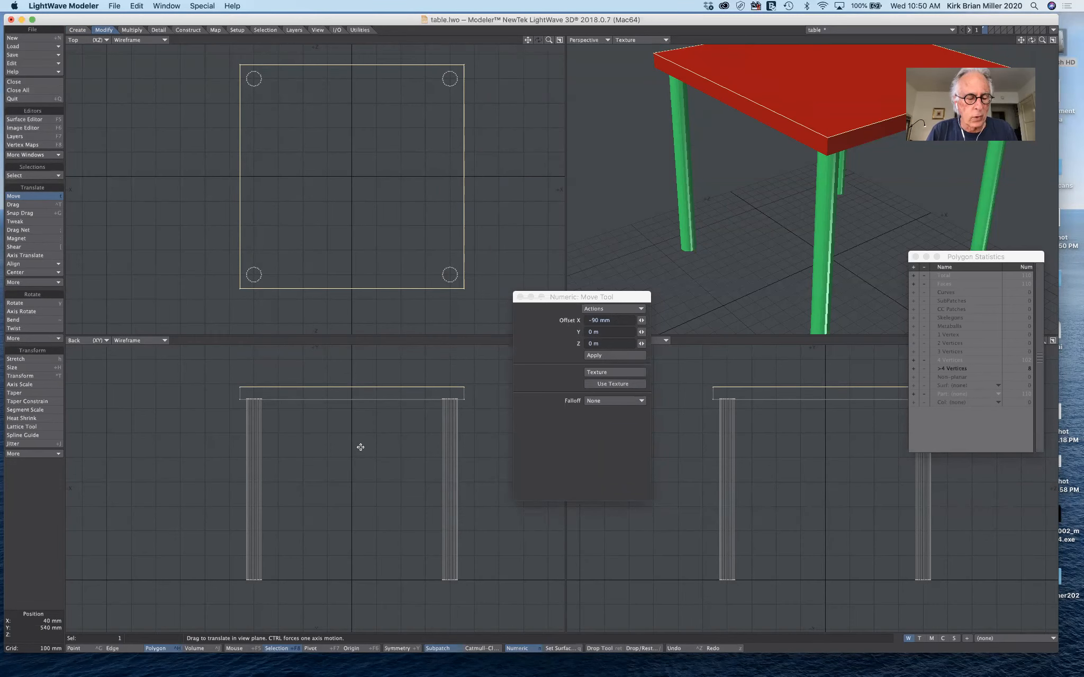
{"action": "mouse_move", "coordinate": [360, 441]}
{"action": "left_mouse_down"}
{"action": "mouse_move", "coordinate": [359, 420]}
{"action": "mouse_move", "coordinate": [359, 443]}
{"action": "left_mouse_up"}
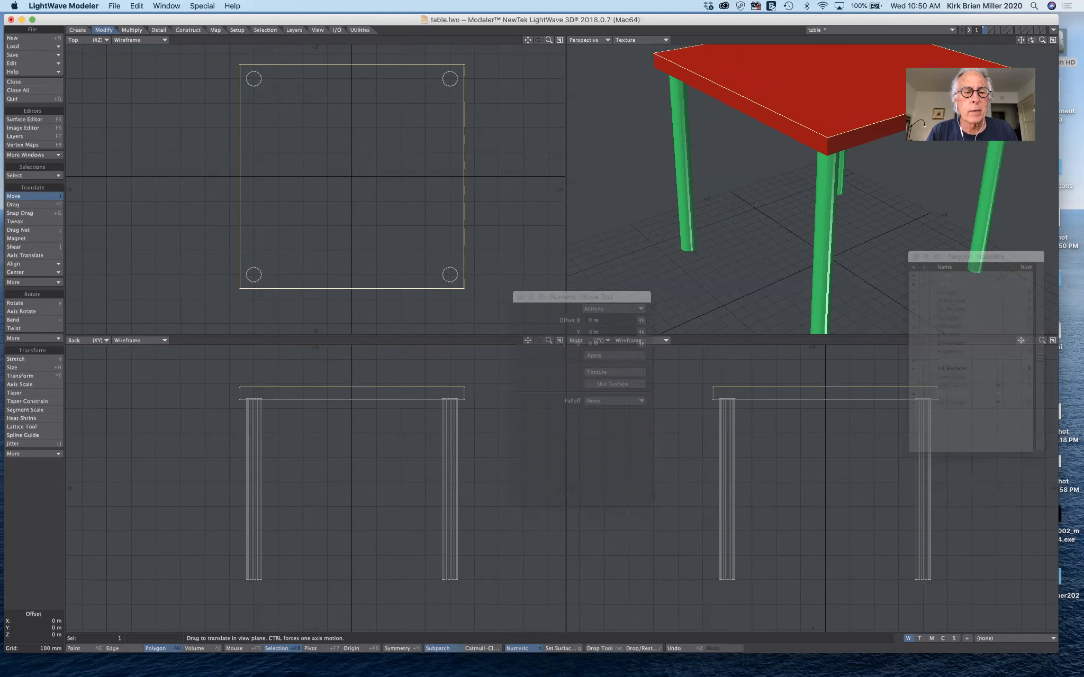
{"action": "key", "text": "super+z"}
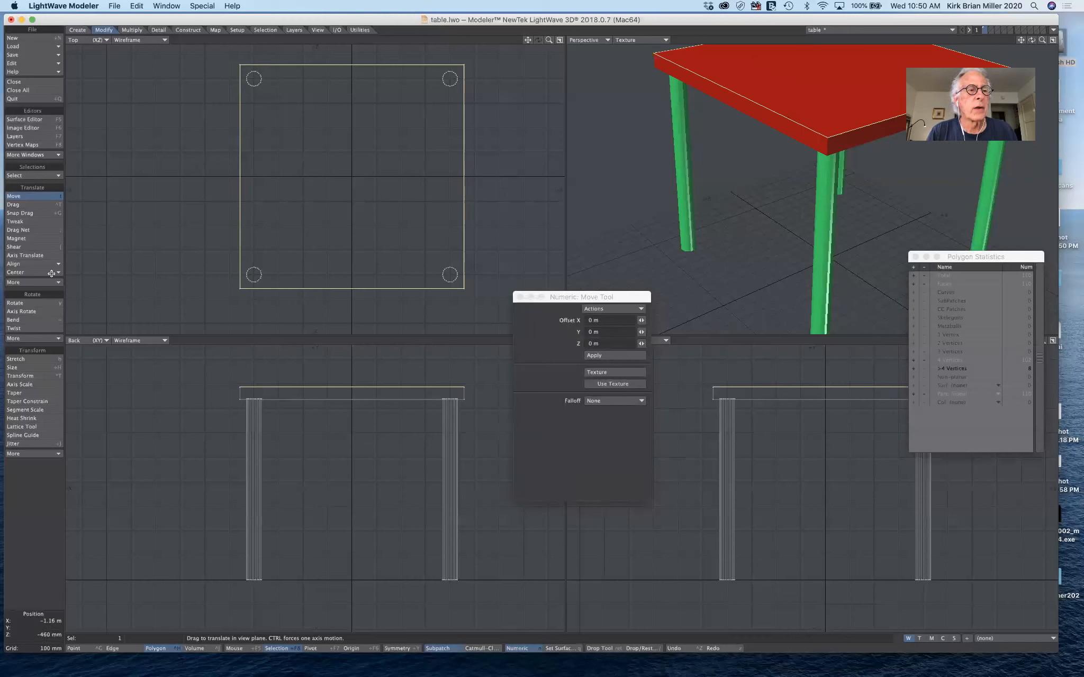
{"action": "left_click", "coordinate": [48, 195]}
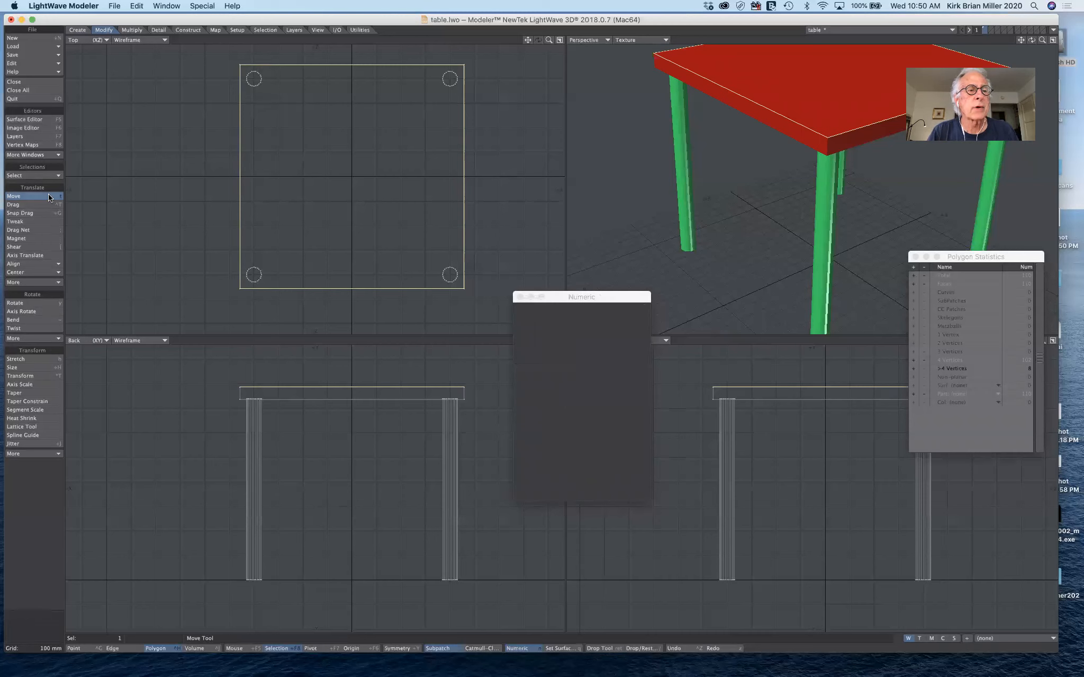
{"action": "left_click", "coordinate": [29, 620]}
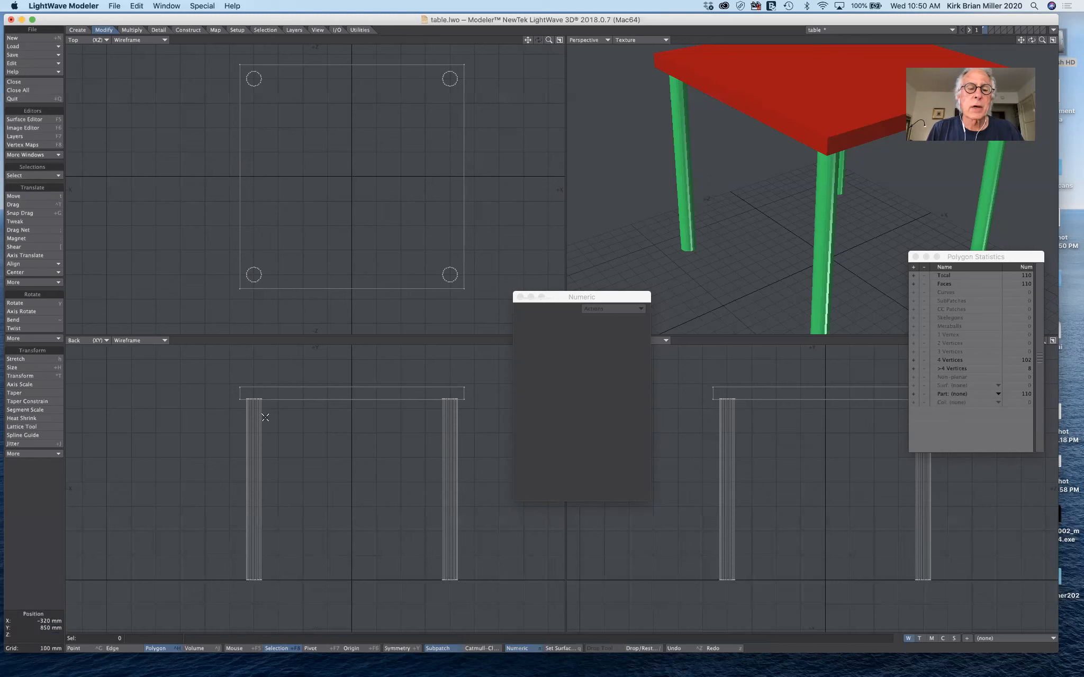
- Select the tabletop's polygons in the Back view and extend the selection to all six faces of the tabletop
{"action": "left_click", "coordinate": [318, 400]}
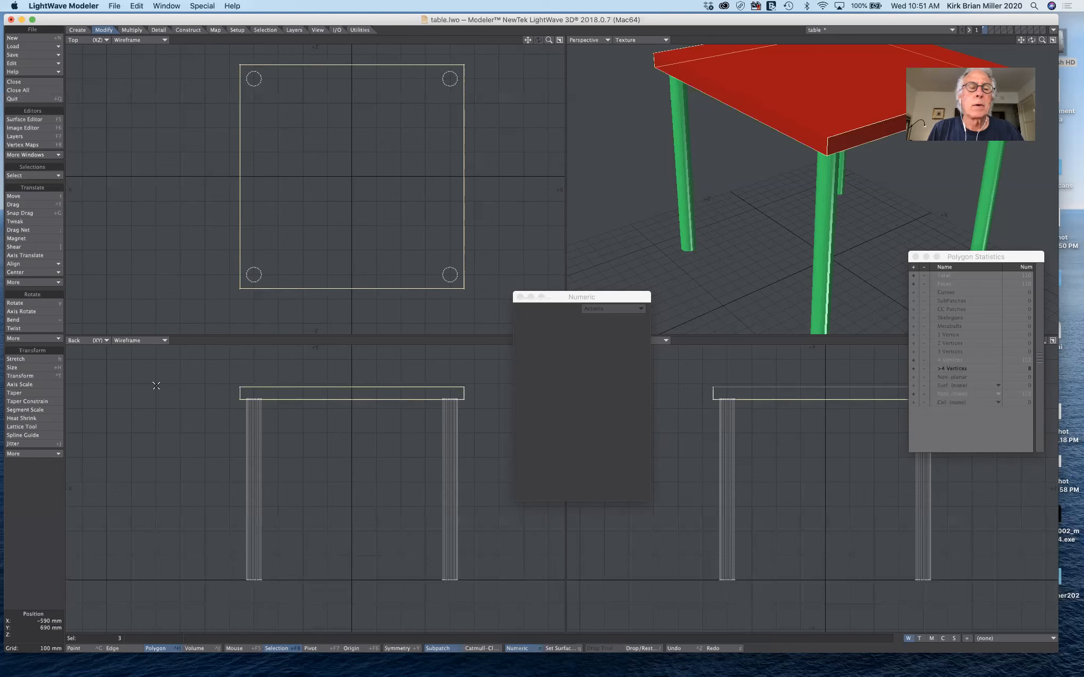
{"action": "left_click", "coordinate": [31, 174]}
{"action": "left_click", "coordinate": [31, 176]}
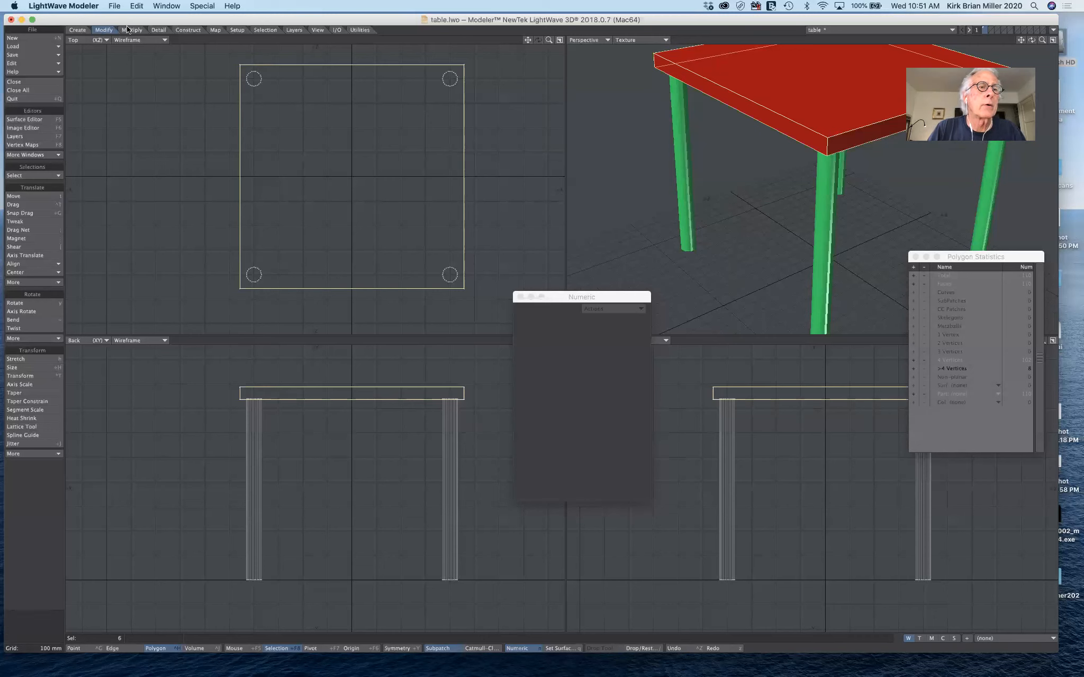
- Scale the selected tabletop with the Size tool by a factor of 150% about centre 0 m on all axes, and undo the scaling
{"action": "left_click", "coordinate": [31, 366]}
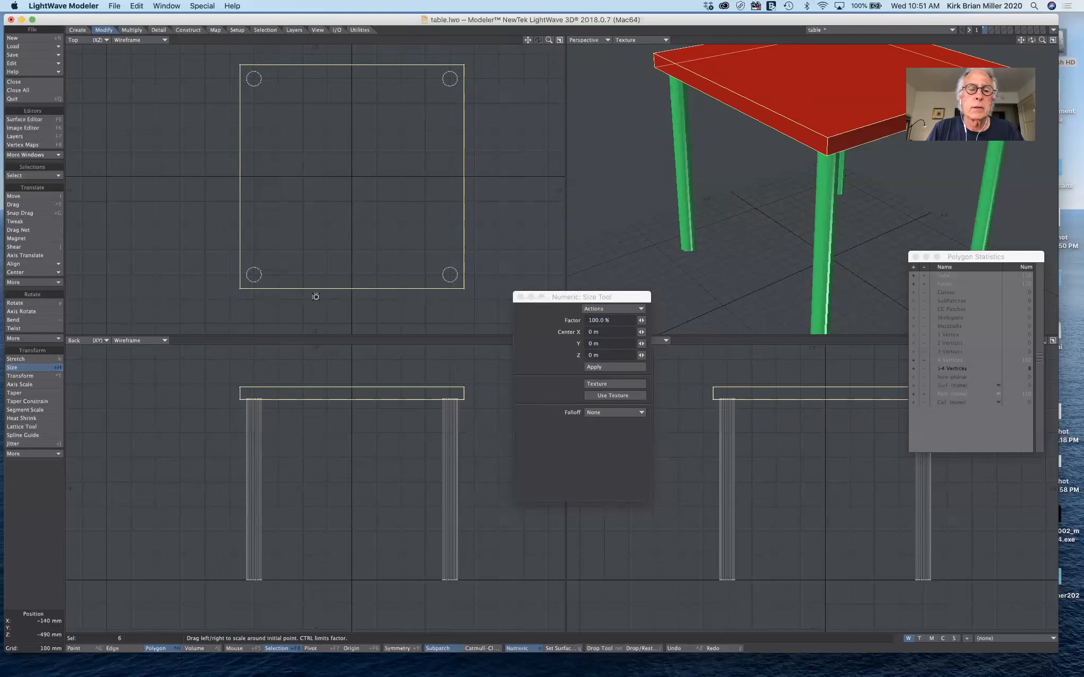
{"action": "left_click", "coordinate": [592, 321]}
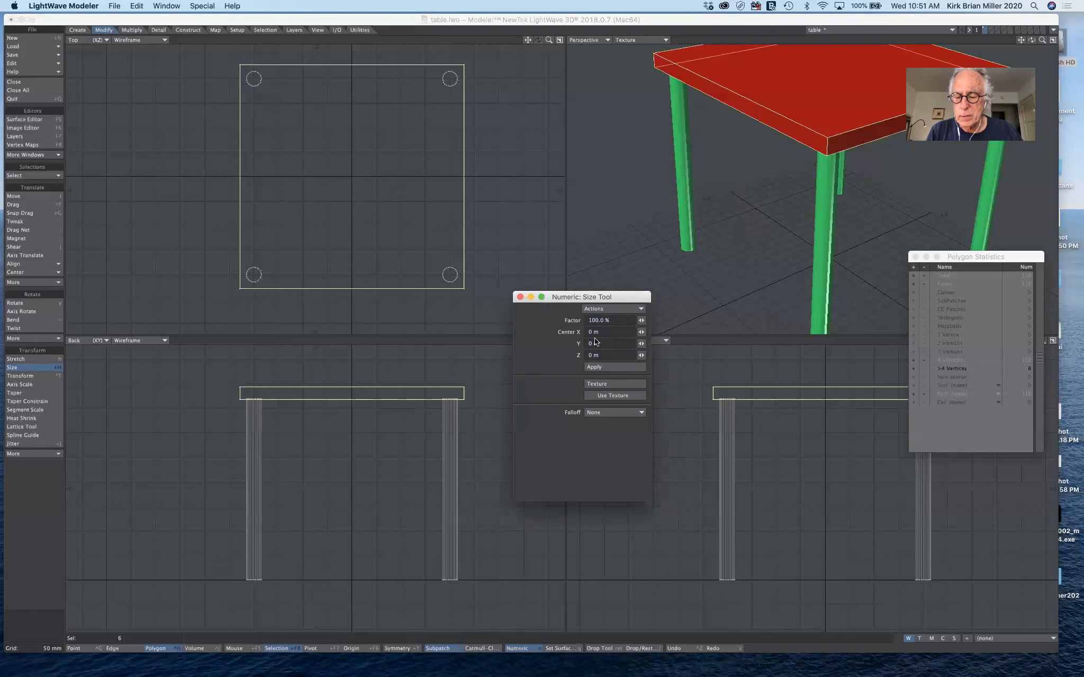
{"action": "key", "text": "BackSpace"}
{"action": "type", "text": "5"}
{"action": "key", "text": "Tab"}
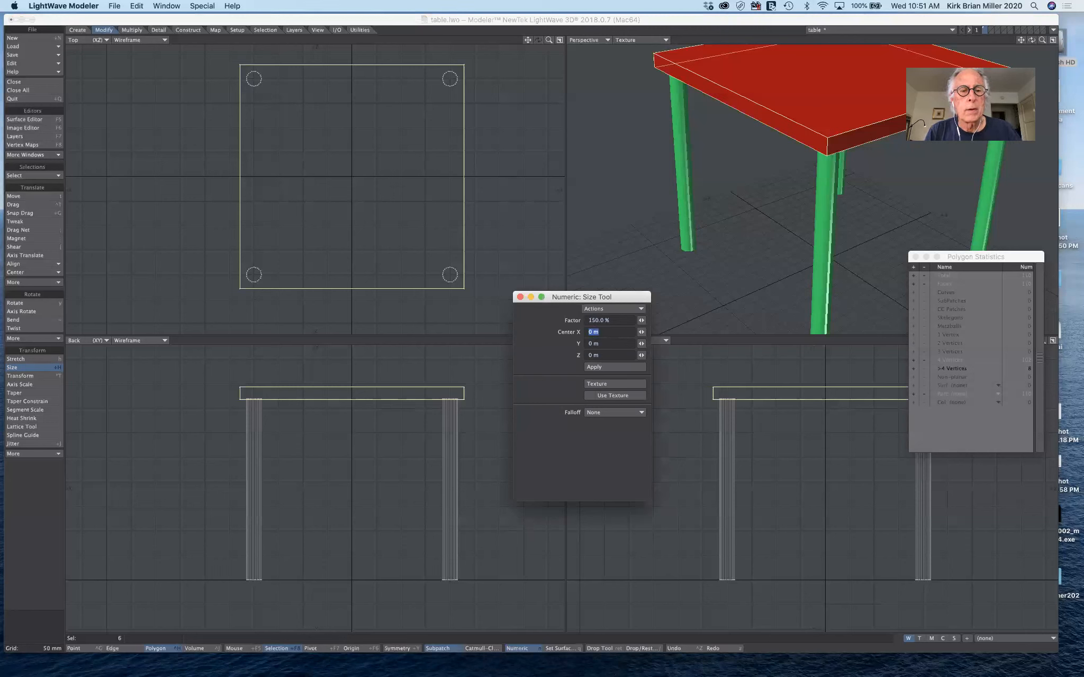
{"action": "left_click", "coordinate": [599, 366]}
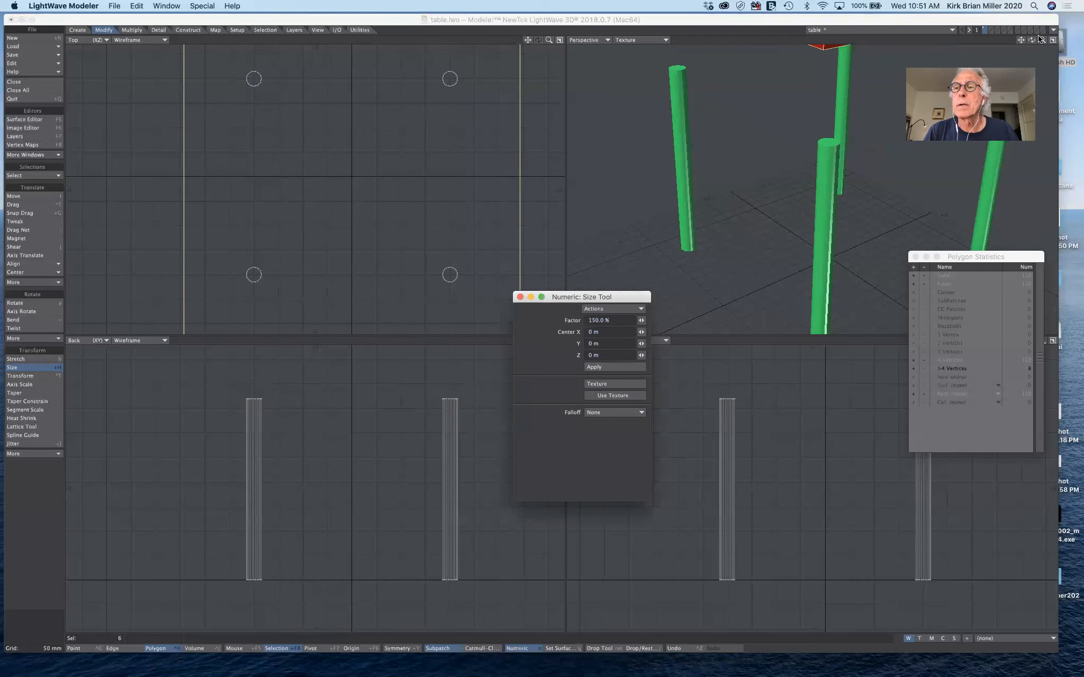
{"action": "left_click_drag", "start_coordinate": [1042, 40], "coordinate": [985, 40]}
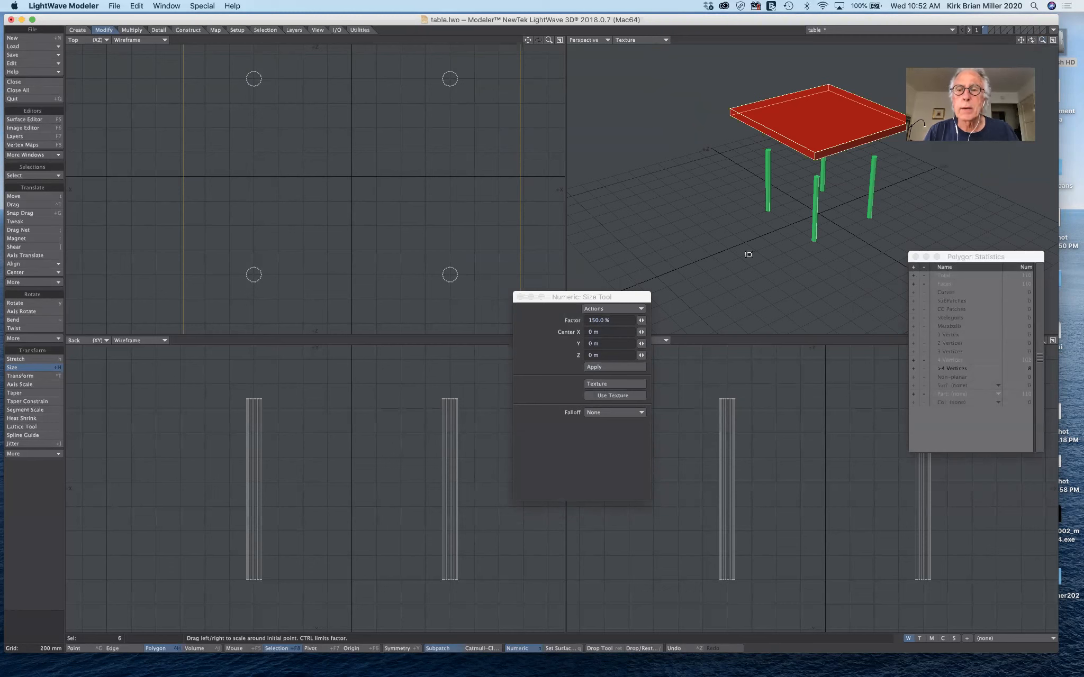
{"action": "key", "text": "ctrl+z"}
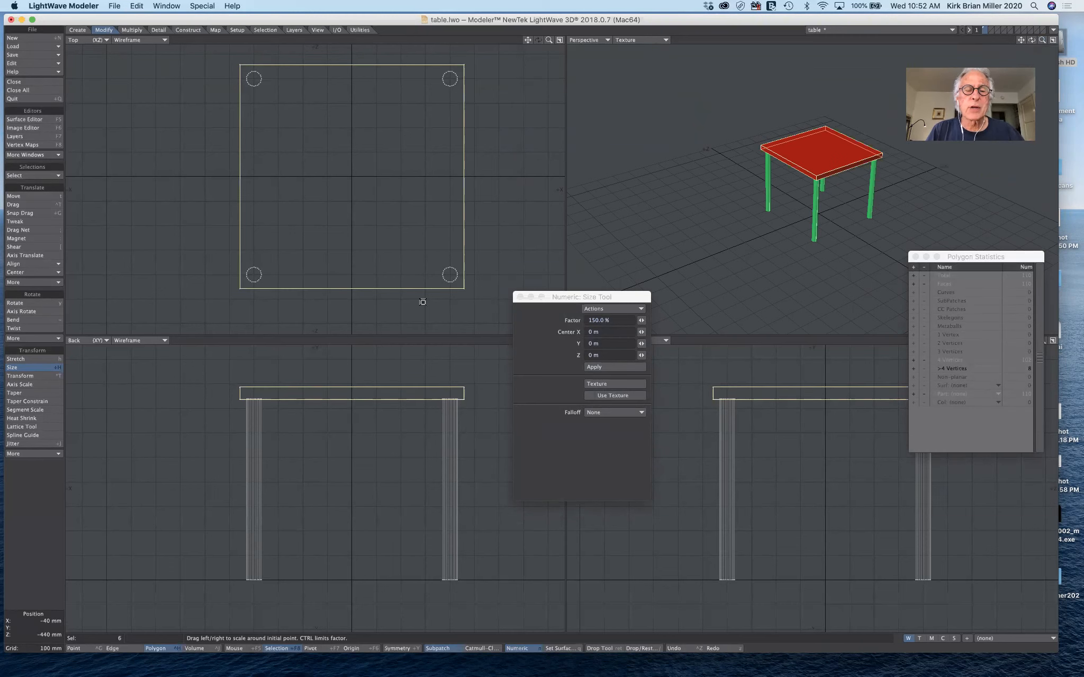
- Stretch the tabletop in the Top view around the selection centre to about 55% horizontally and 38% vertically, and undo the stretch
{"action": "left_click_drag", "start_coordinate": [611, 298], "coordinate": [688, 272]}
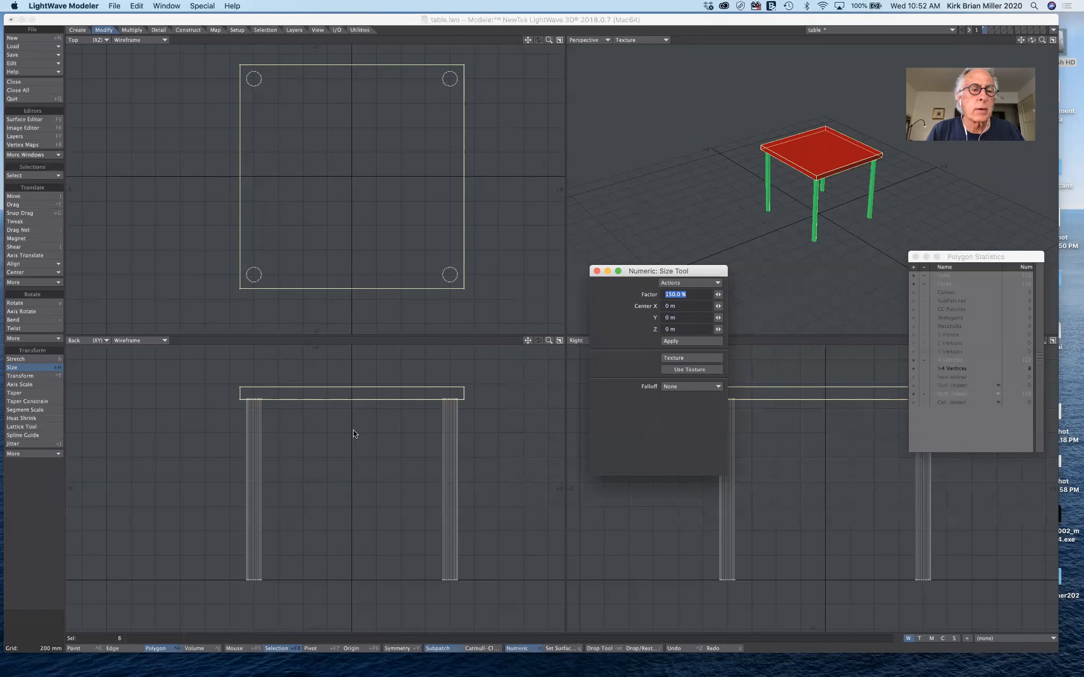
{"action": "left_click", "coordinate": [24, 358]}
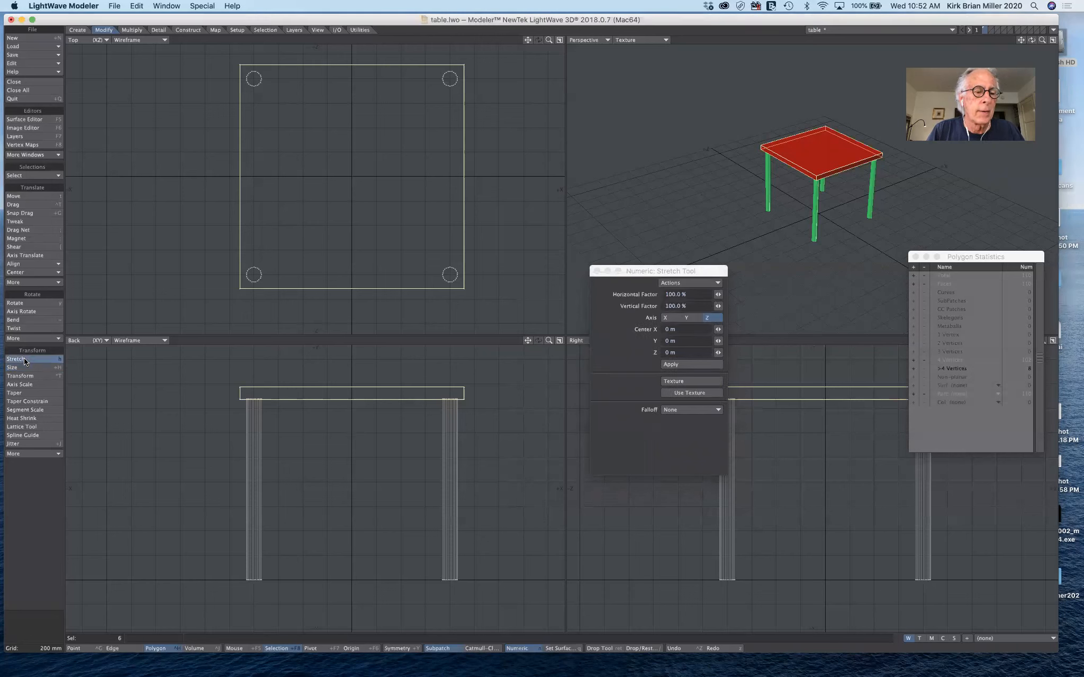
{"action": "left_click", "coordinate": [275, 649]}
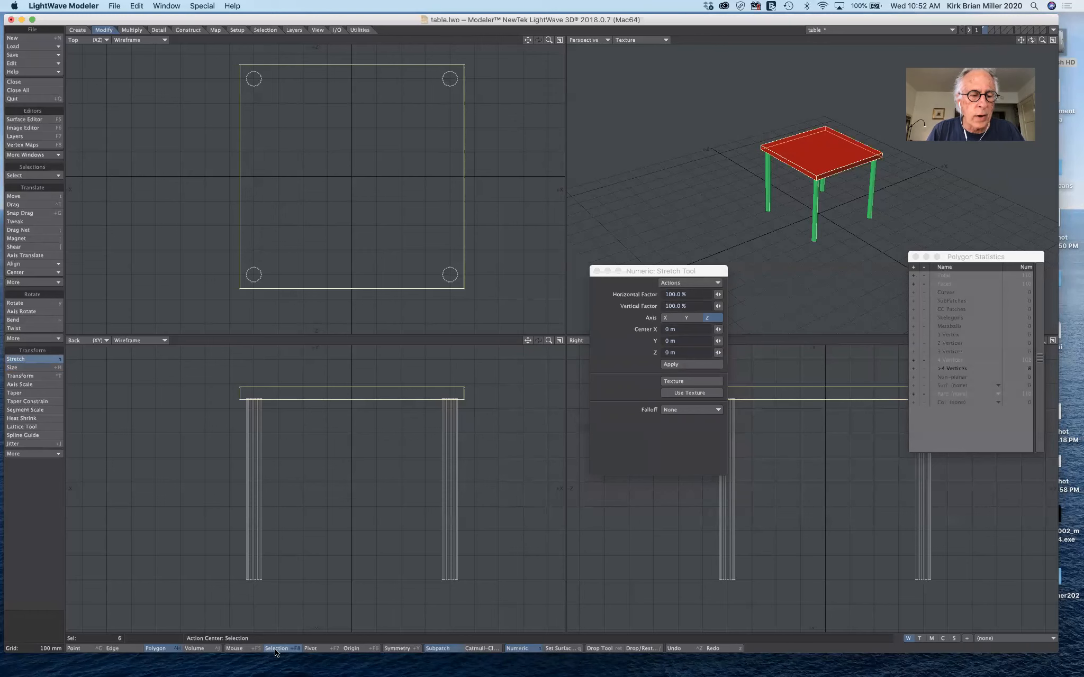
{"action": "left_click", "coordinate": [256, 650]}
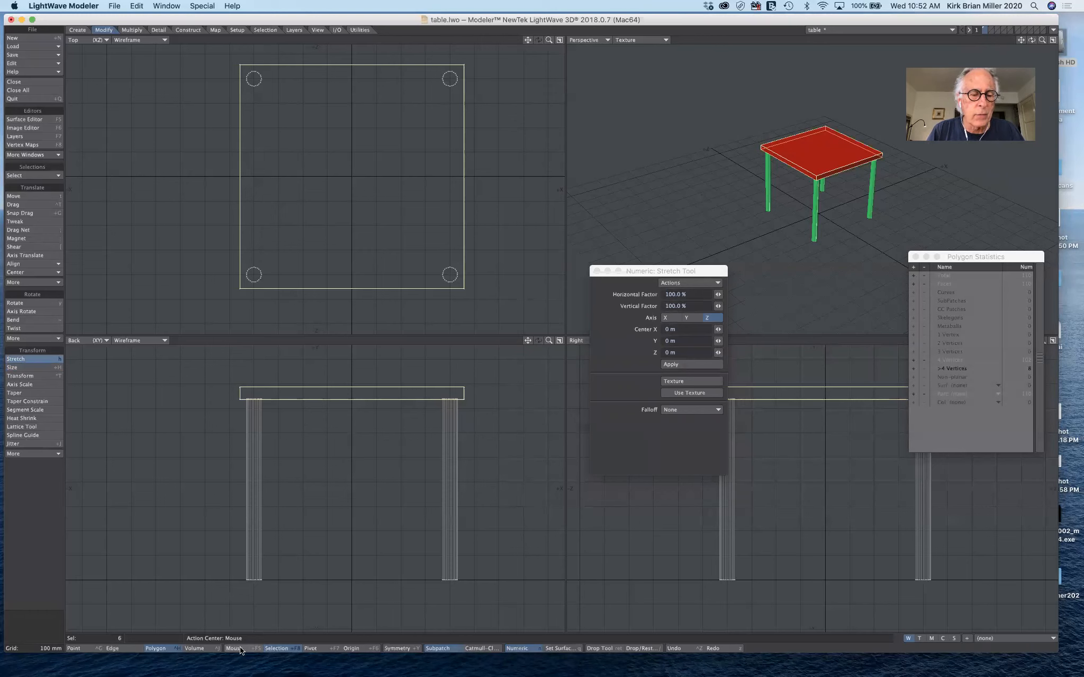
{"action": "left_click", "coordinate": [279, 646]}
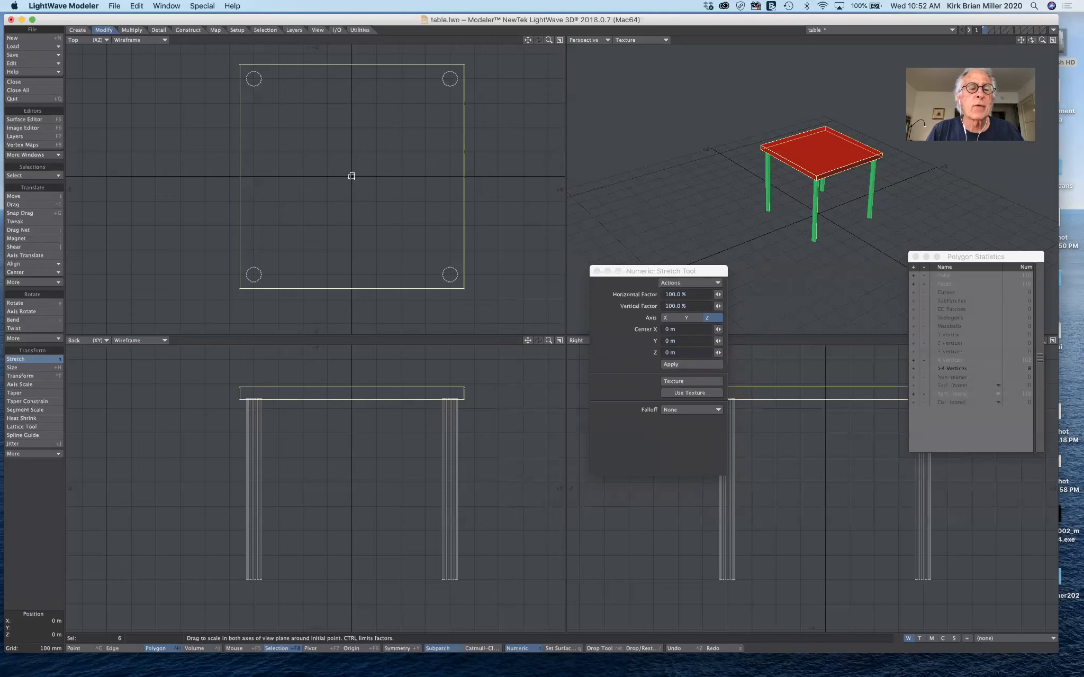
{"action": "left_click_drag", "start_coordinate": [353, 175], "coordinate": [478, 153]}
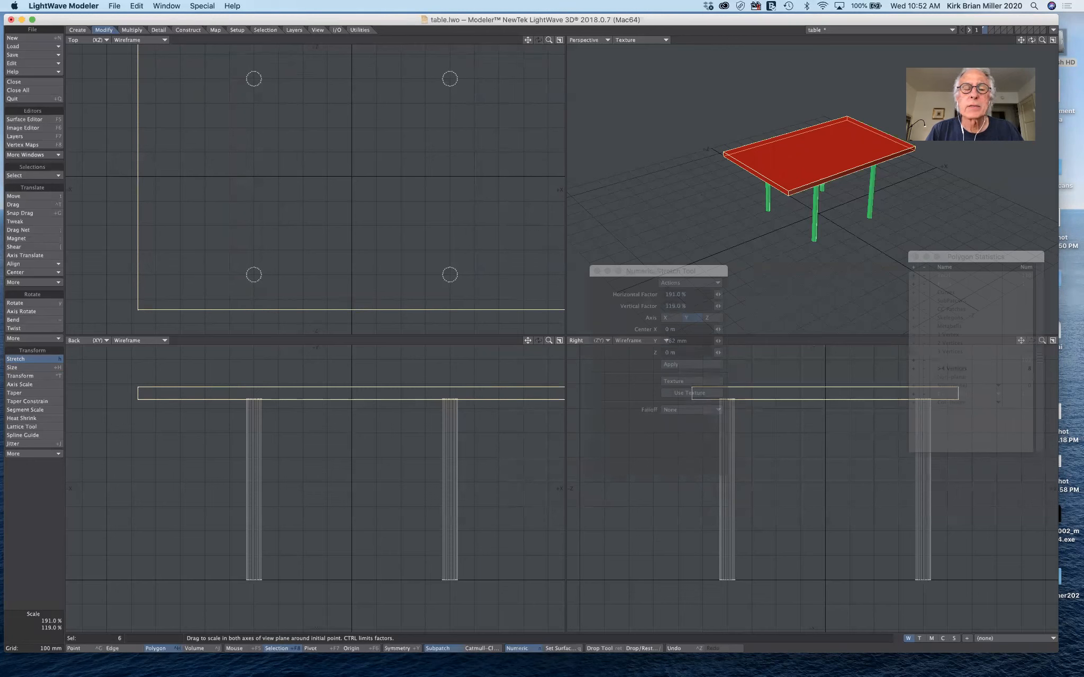
{"action": "left_click_drag", "start_coordinate": [478, 151], "coordinate": [370, 259]}
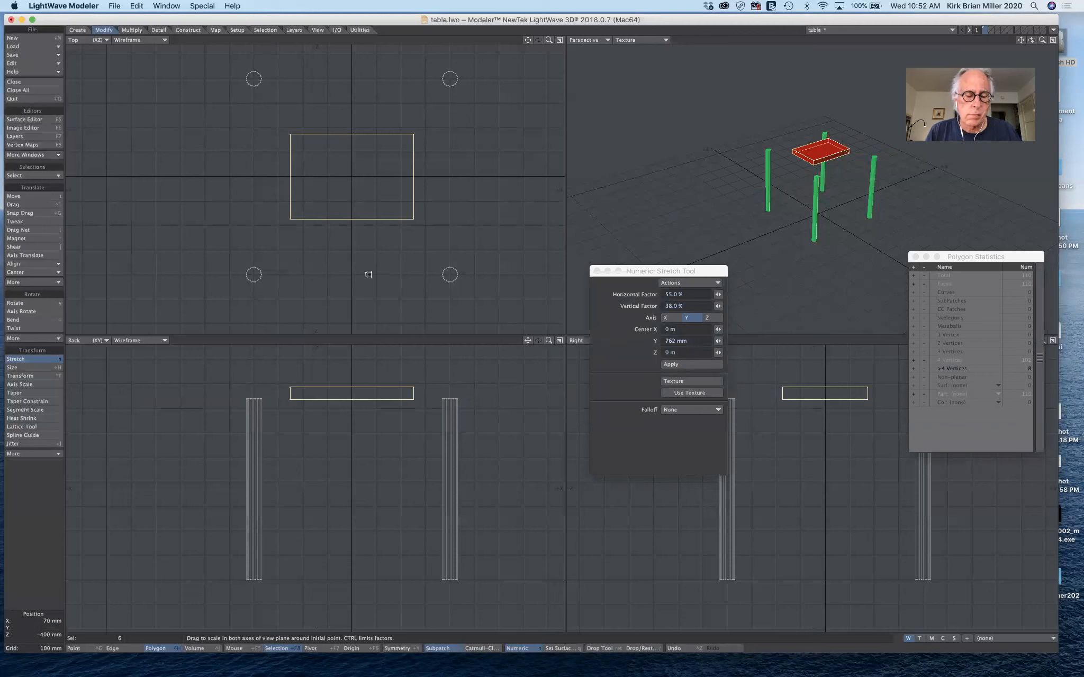
{"action": "key", "text": "super+z"}
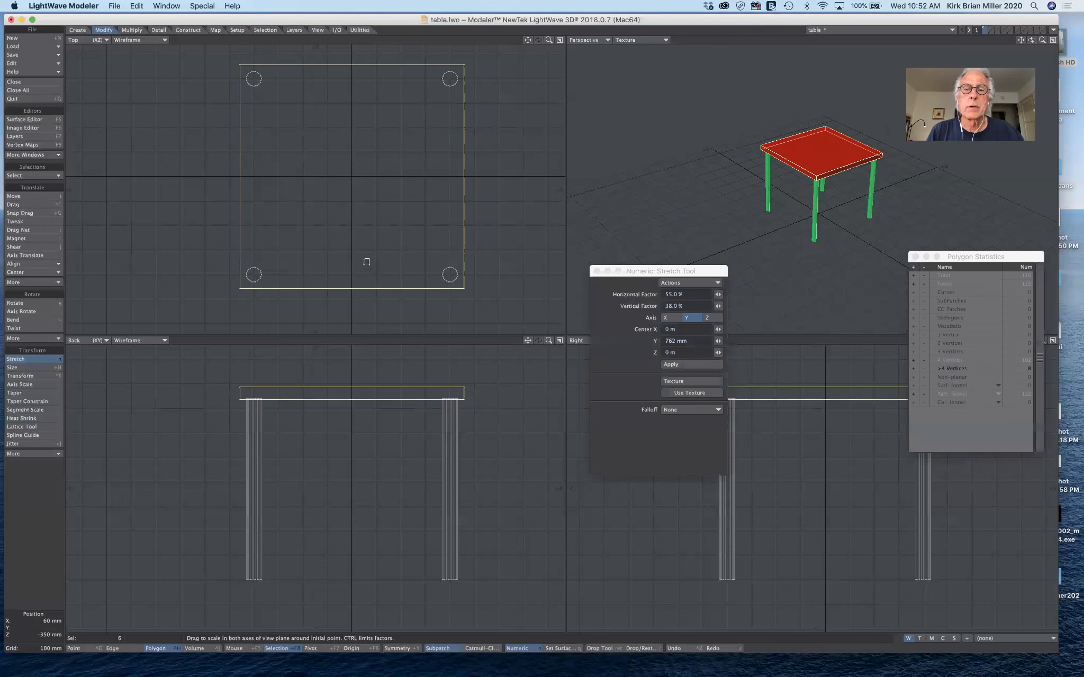
- Drop the Stretch tool, deselect the tabletop and save the table object
{"action": "left_click", "coordinate": [45, 358]}
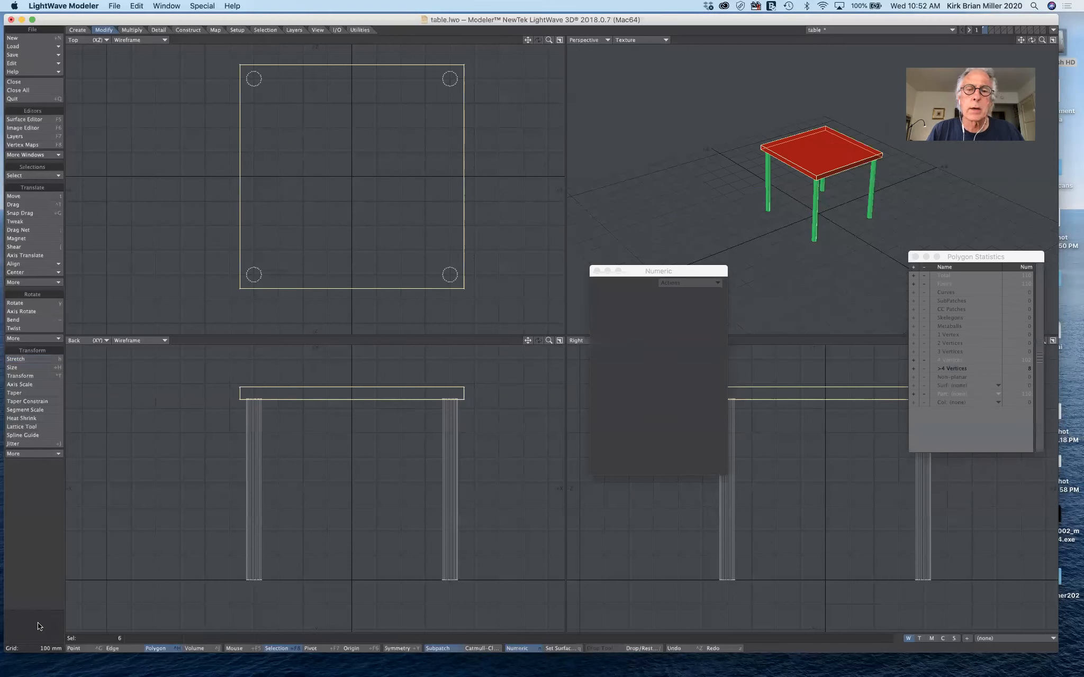
{"action": "left_click", "coordinate": [37, 623]}
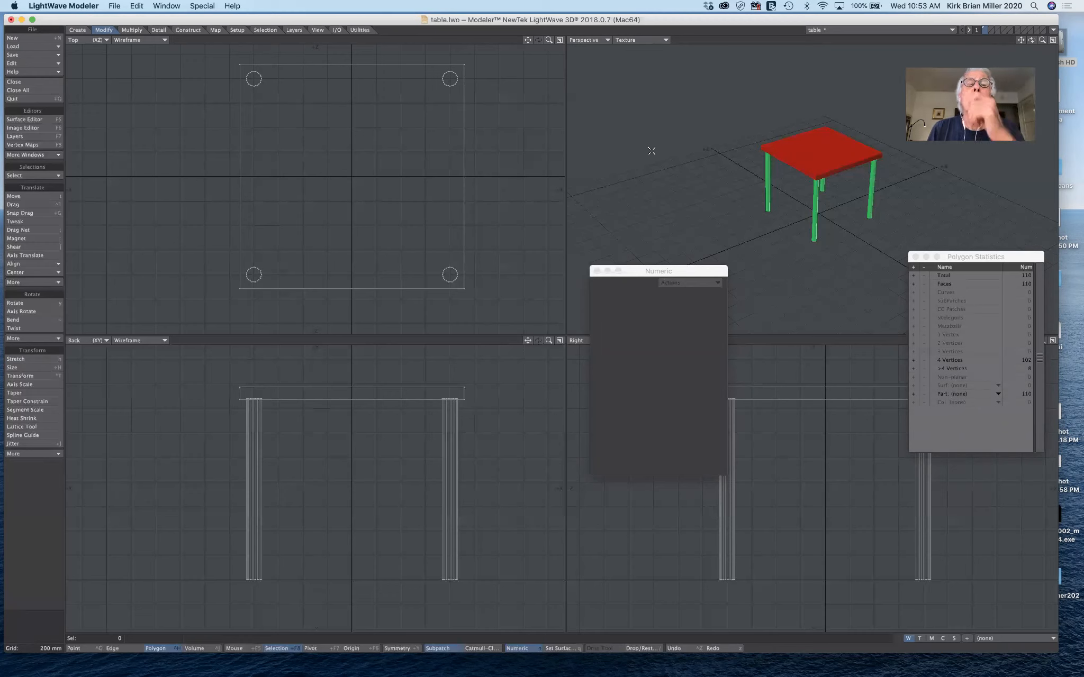
{"action": "key", "text": "super+s"}
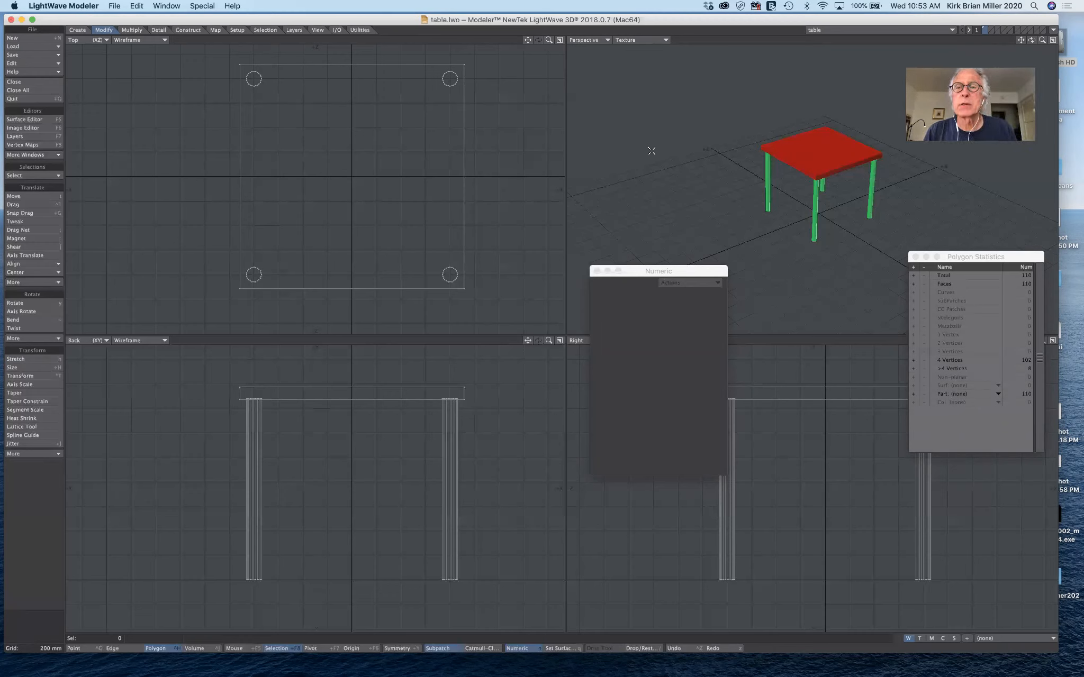
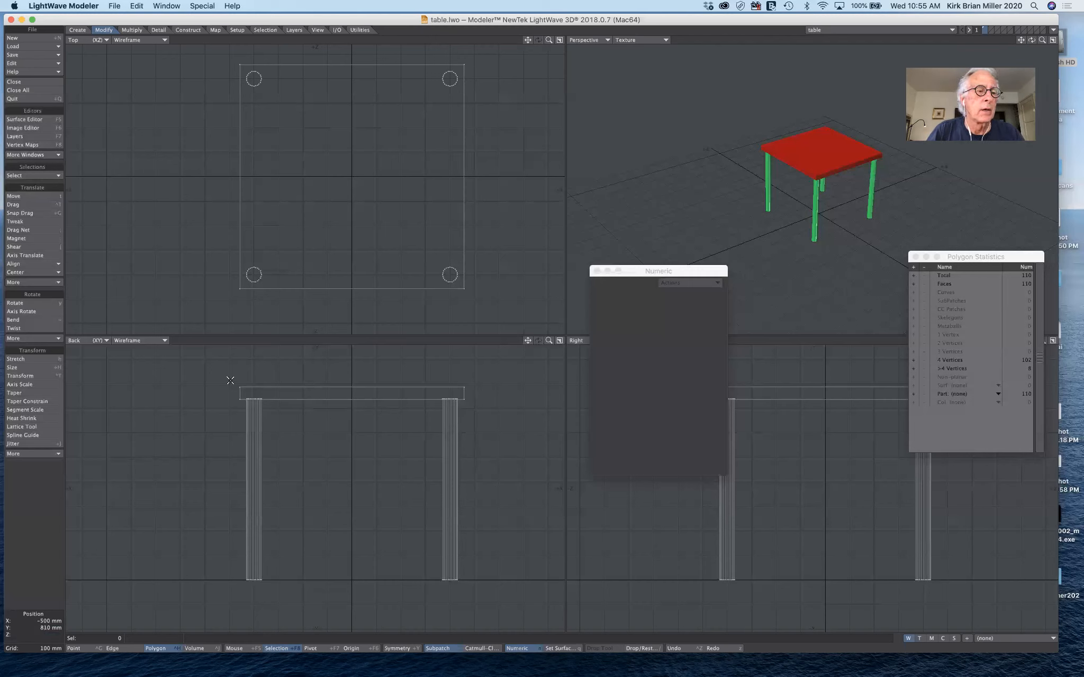
- Scale the whole table in the Back view around its own centre to about 77% with the Size tool, and undo the scaling
{"action": "left_click", "coordinate": [54, 365]}
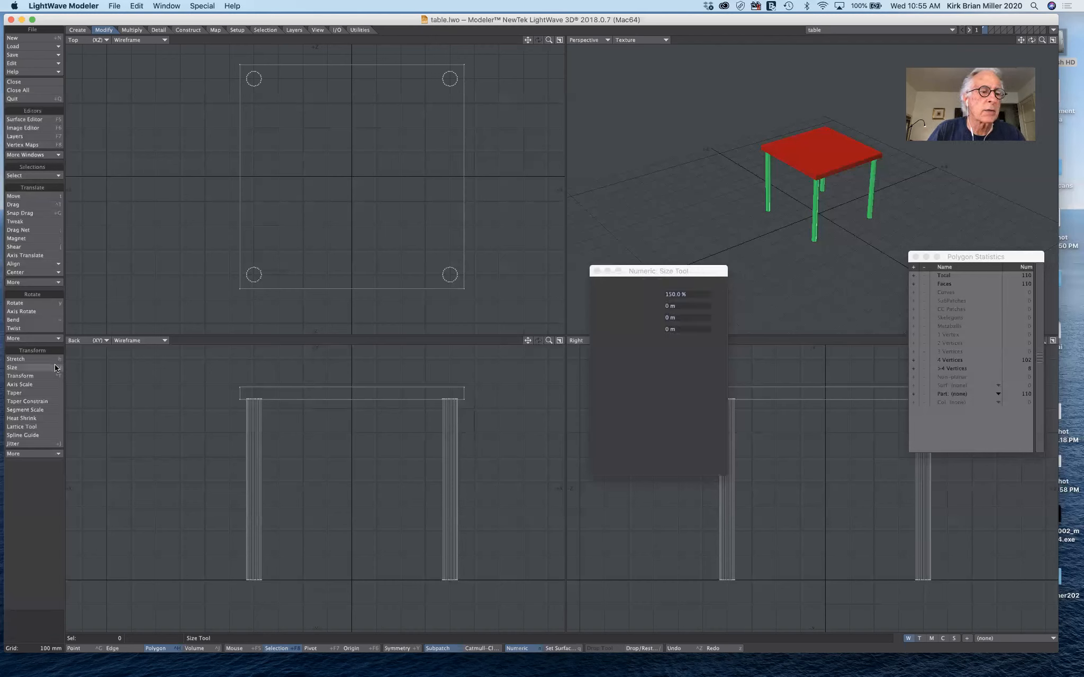
{"action": "left_click_drag", "start_coordinate": [351, 446], "coordinate": [277, 446]}
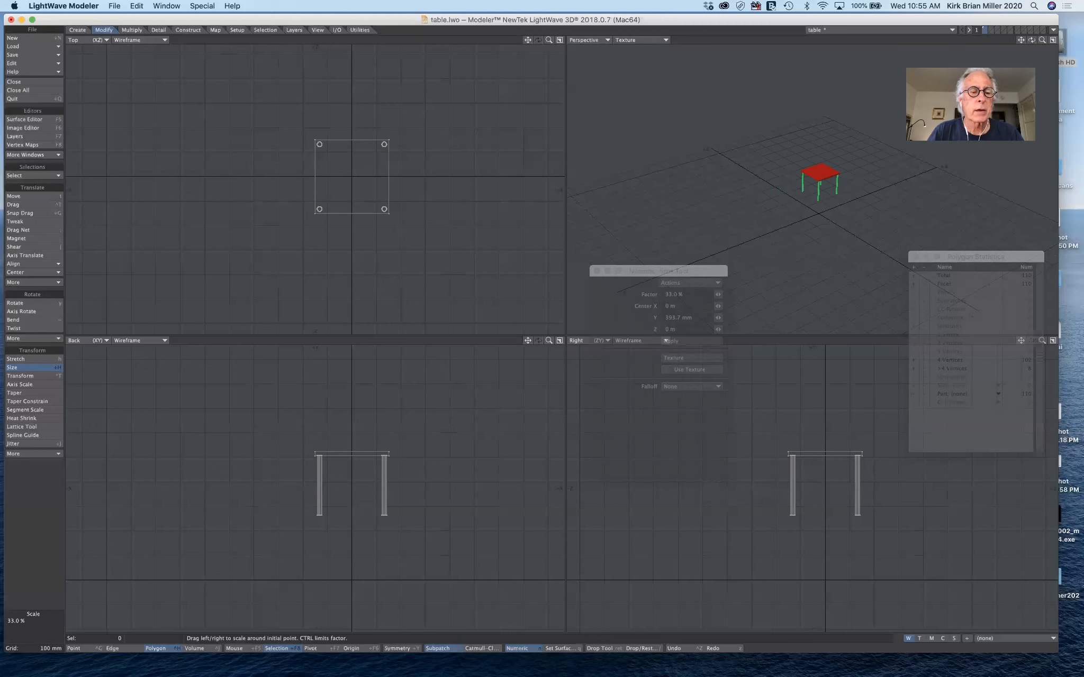
{"action": "left_click_drag", "start_coordinate": [277, 446], "coordinate": [350, 446]}
{"action": "key", "text": "ctrl+z"}
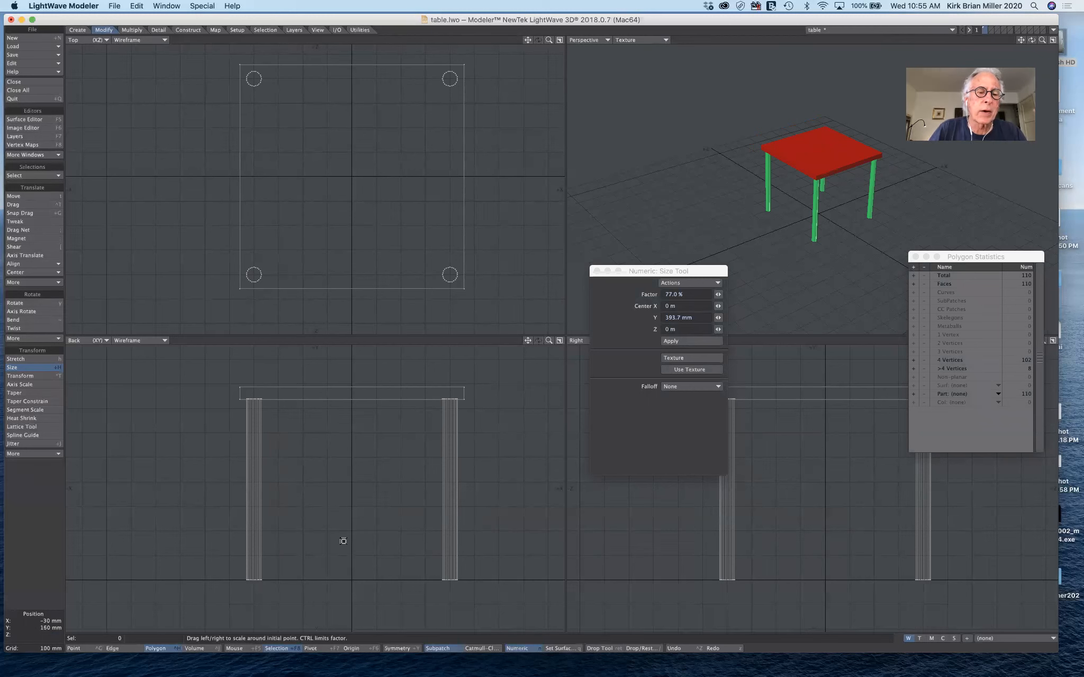
- Set the action centre to Mouse, scale the whole table from floor level at its middle to about 55%, and undo the scaling
{"action": "left_click", "coordinate": [240, 649]}
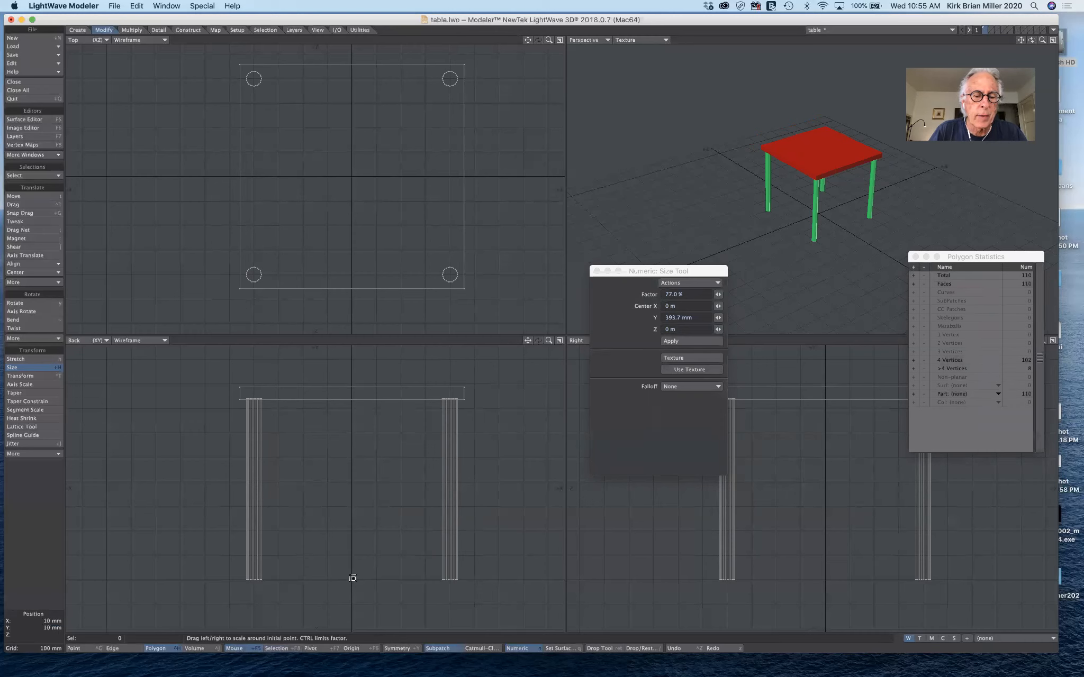
{"action": "left_click_drag", "start_coordinate": [350, 578], "coordinate": [278, 579]}
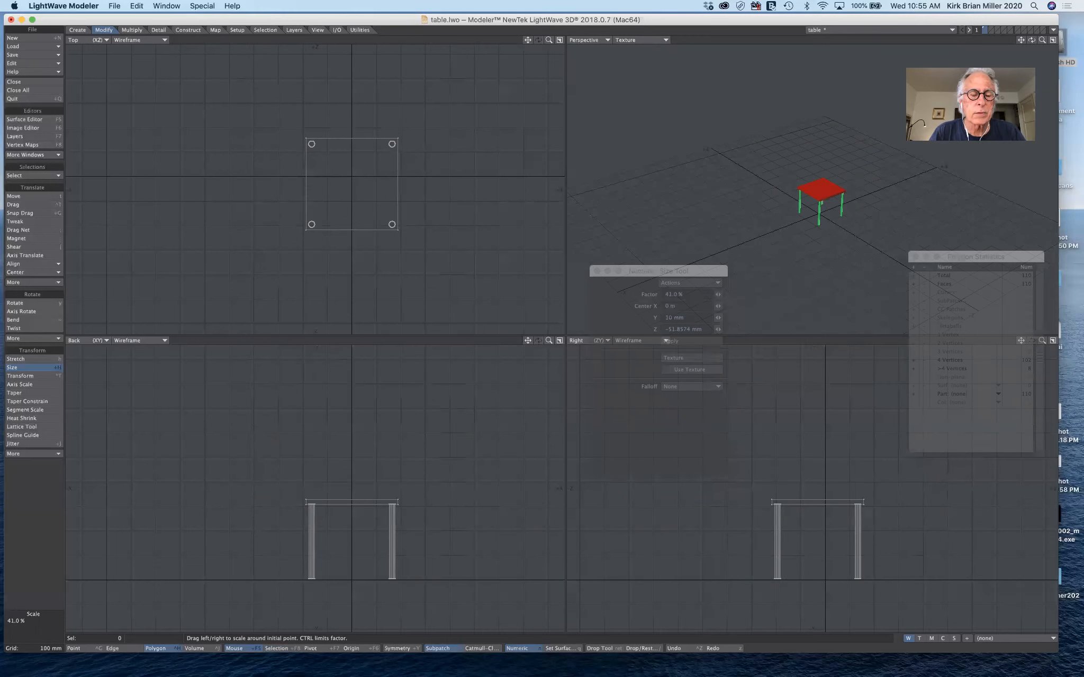
{"action": "mouse_move", "coordinate": [278, 578]}
{"action": "left_mouse_down"}
{"action": "mouse_move", "coordinate": [399, 578]}
{"action": "mouse_move", "coordinate": [296, 579]}
{"action": "left_mouse_up"}
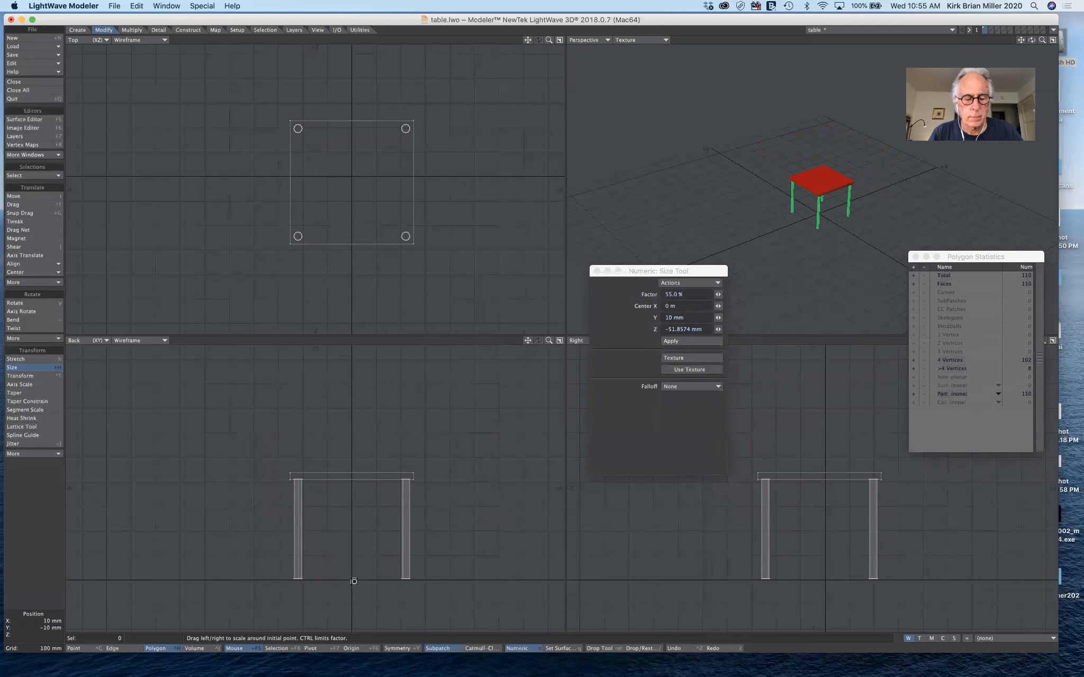
{"action": "key", "text": "super+z"}
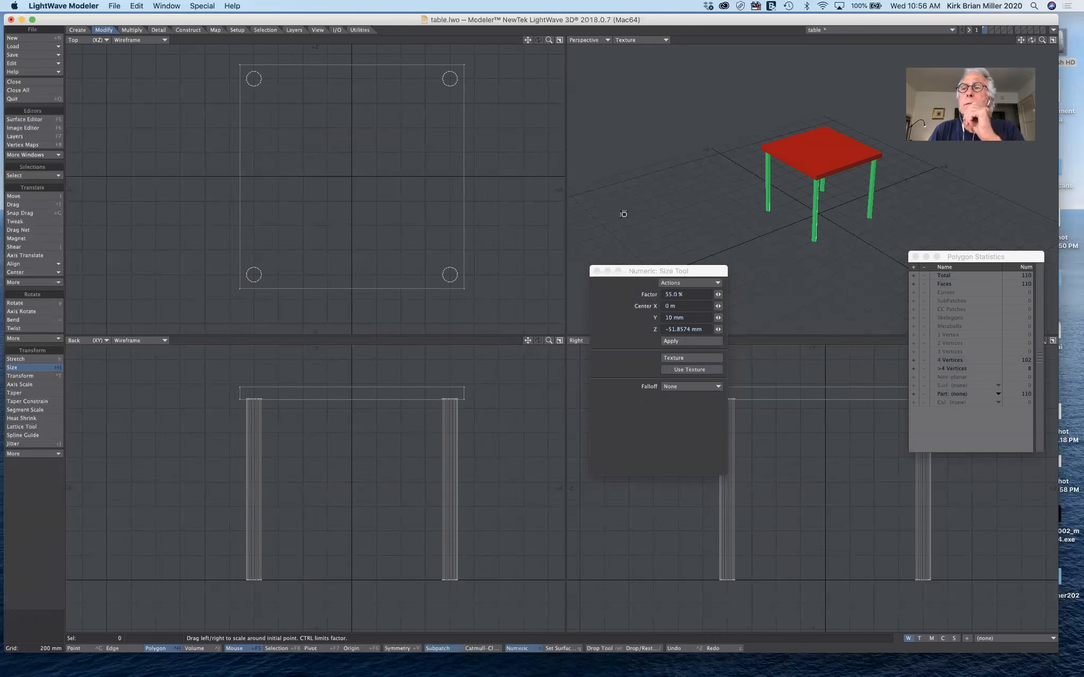
- Save the table object and create a new empty object
{"action": "key", "text": "super+s"}
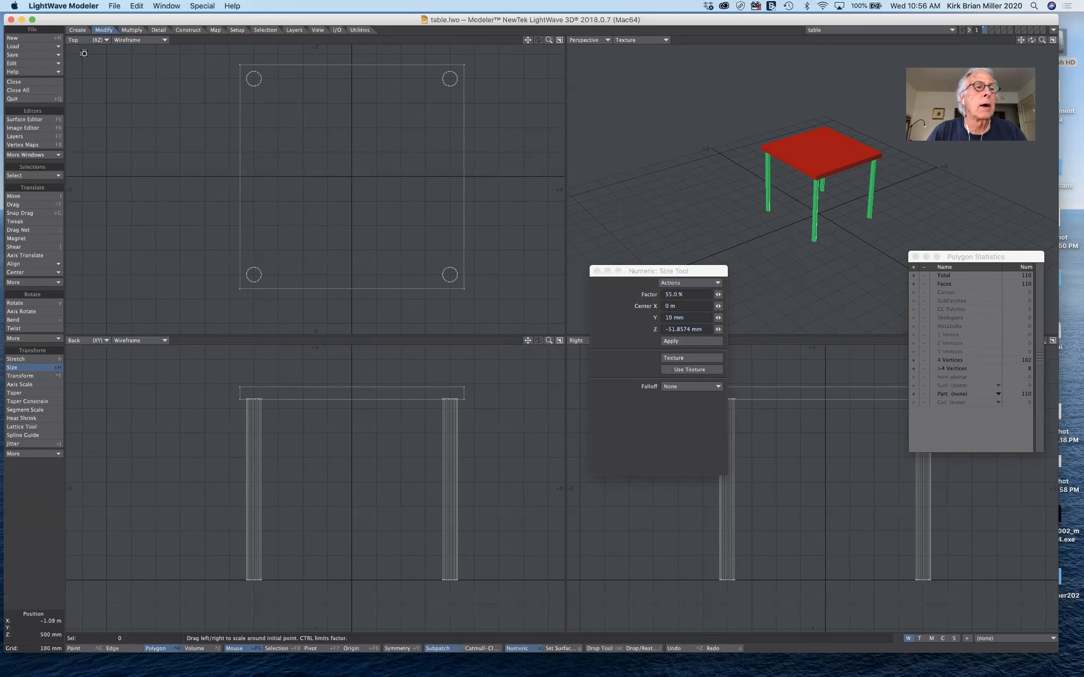
{"action": "left_click", "coordinate": [49, 35]}
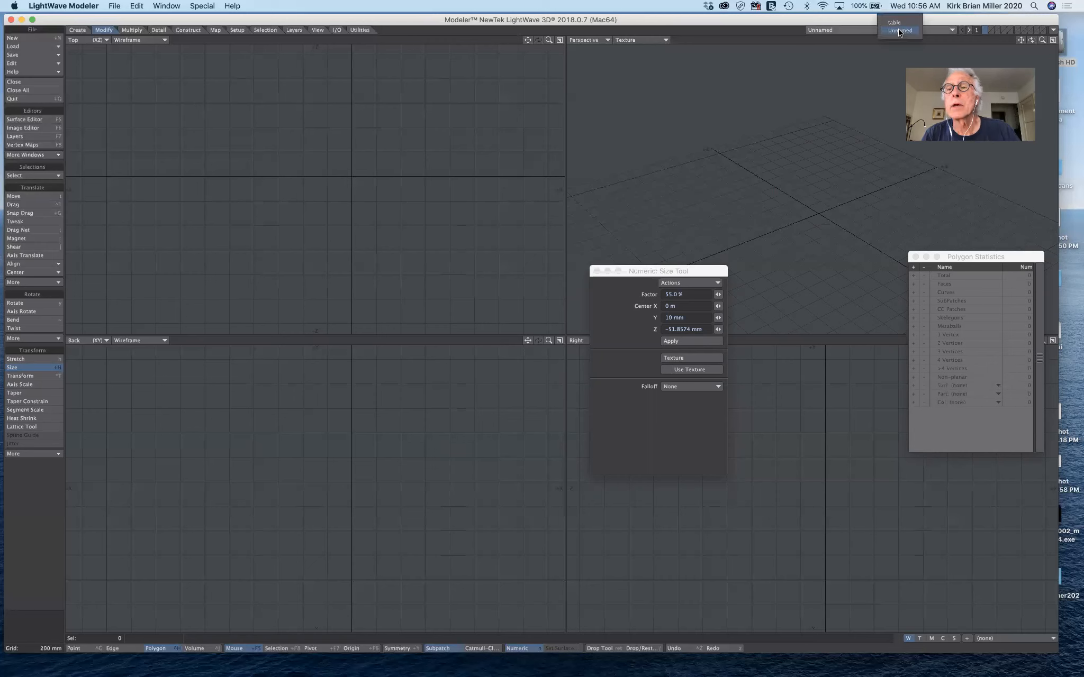
- Switch to the table object and back to the unnamed empty object
{"action": "left_click", "coordinate": [893, 22]}
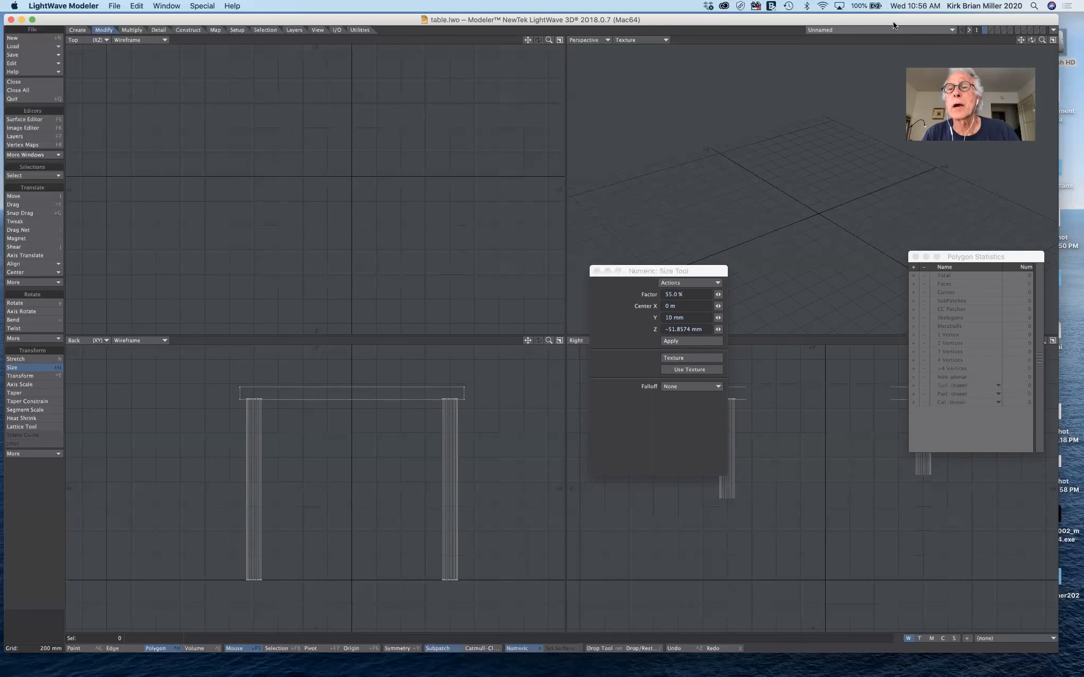
{"action": "left_click", "coordinate": [895, 29]}
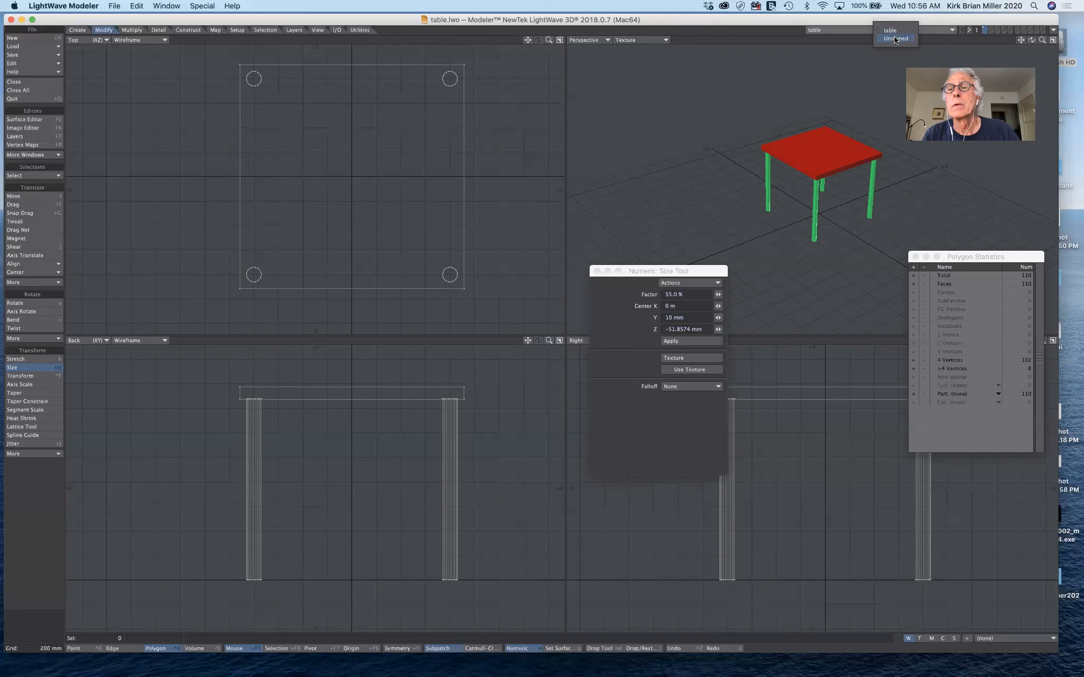
{"action": "left_click", "coordinate": [894, 38]}
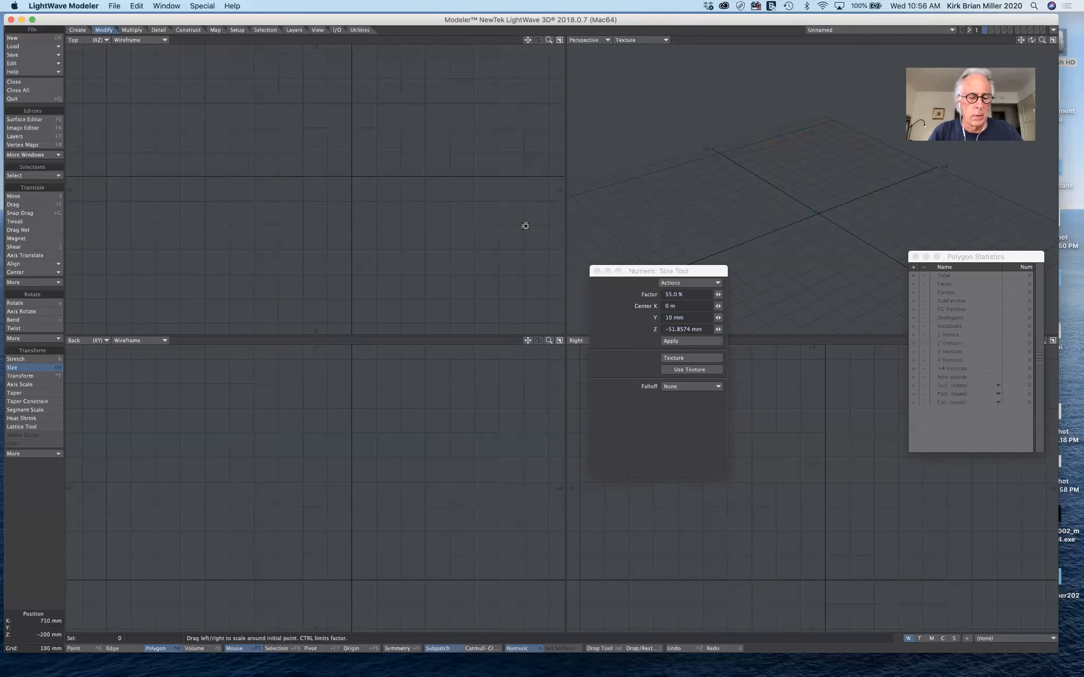
- Draw a flat disc in the Top view, centred on the origin, with radii of about 2.7 m in X and 2.5 m in Z
{"action": "key", "text": "a"}
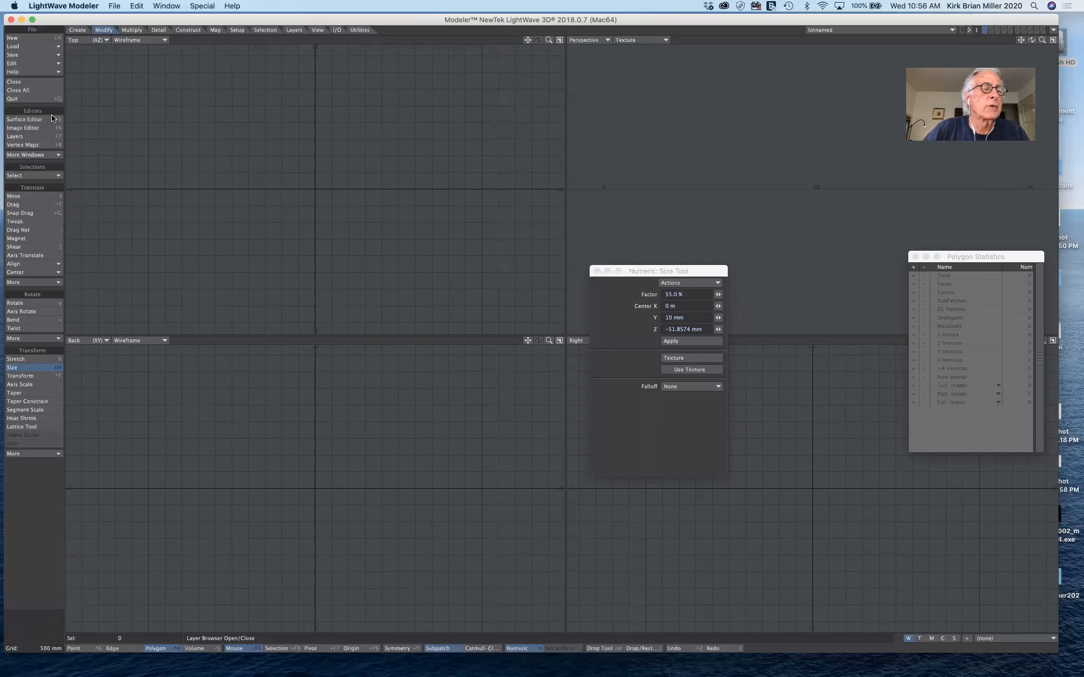
{"action": "left_click", "coordinate": [77, 30]}
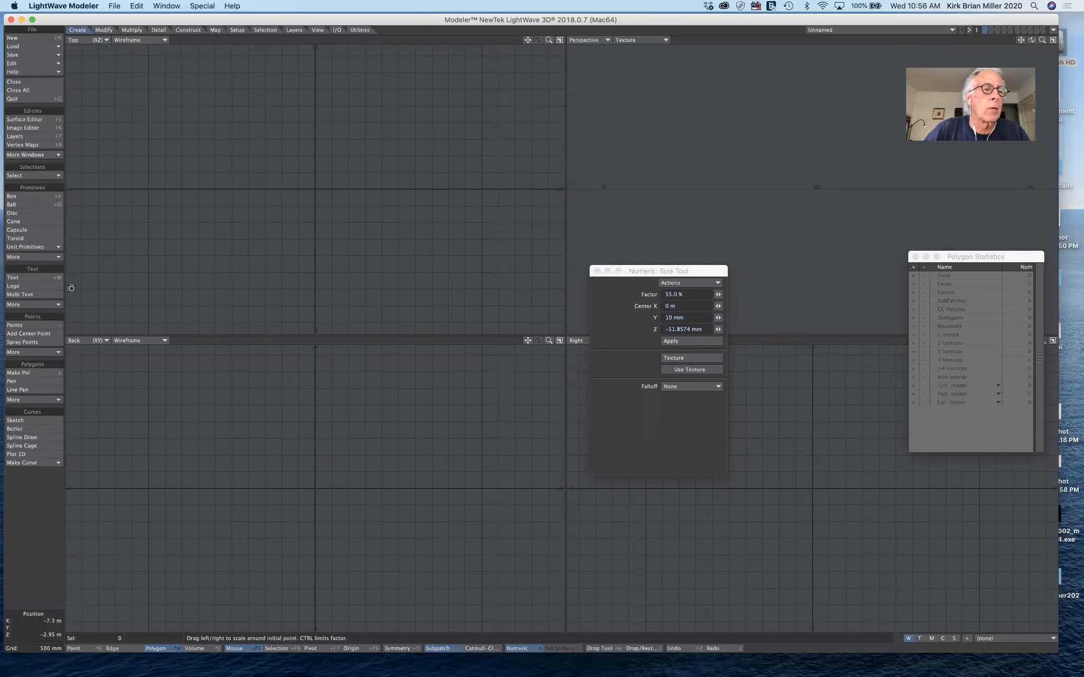
{"action": "left_click", "coordinate": [33, 213]}
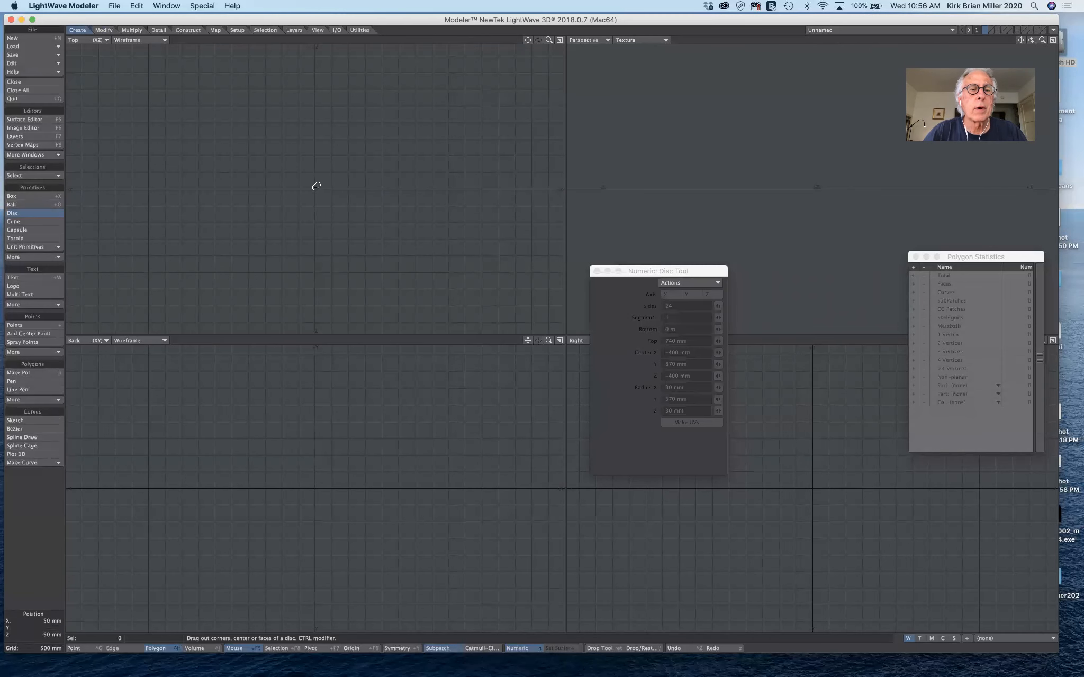
{"action": "left_click_drag", "start_coordinate": [316, 188], "coordinate": [405, 272]}
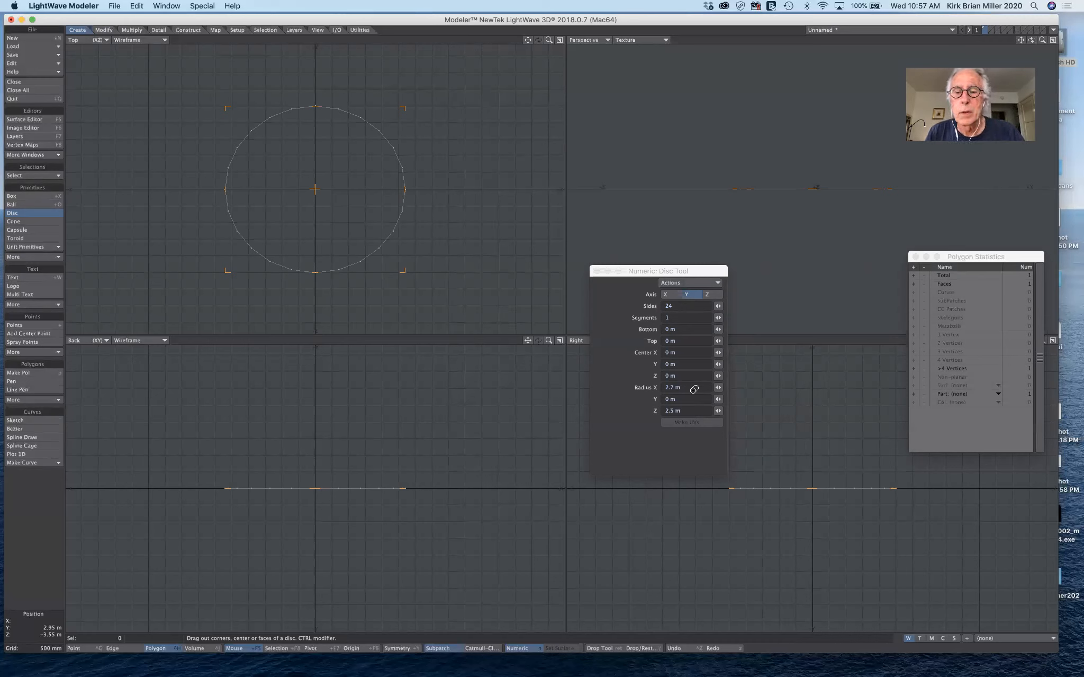
- Set the disc's X radius and Z radius to 18" each
{"action": "left_click", "coordinate": [670, 391]}
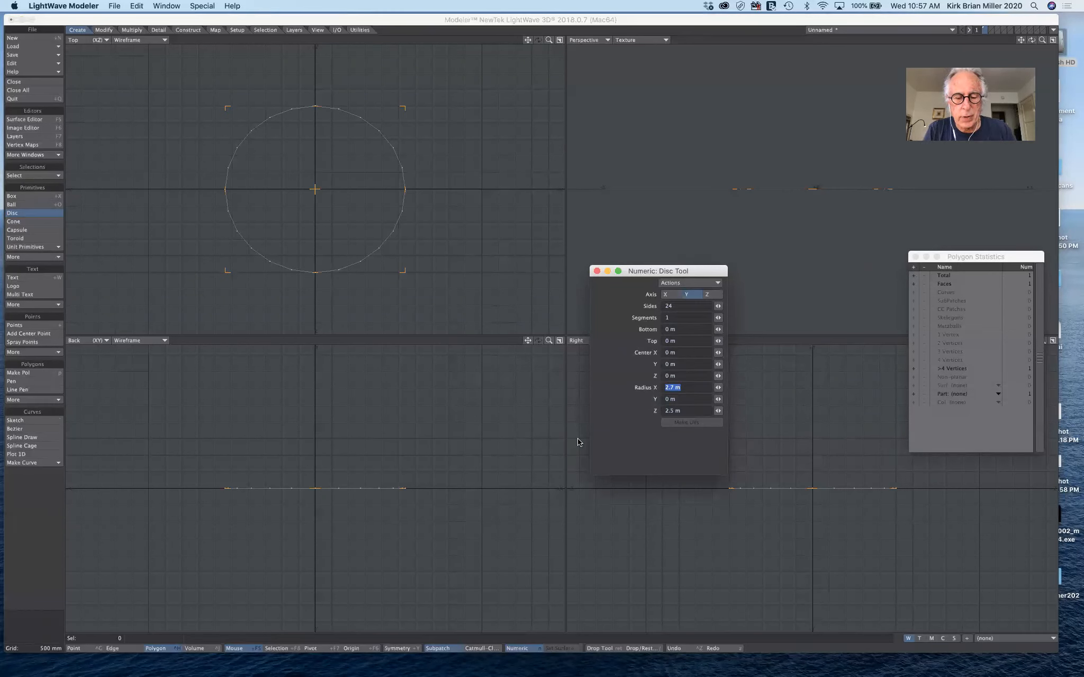
{"action": "type", "text": "18"}
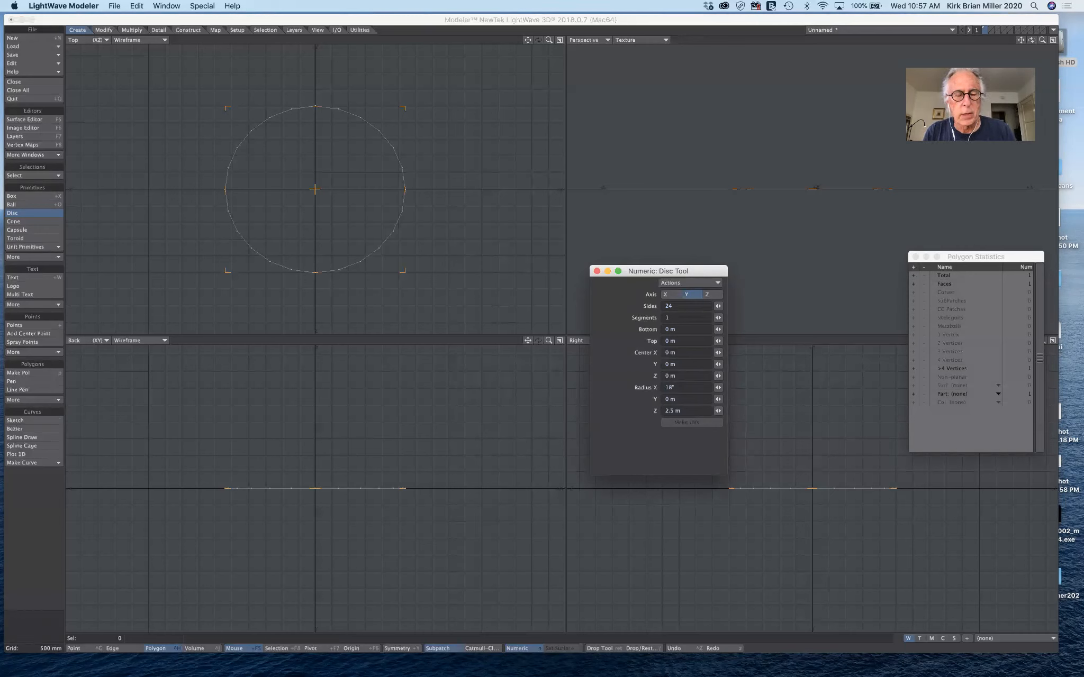
{"action": "type", "text": "\""}
{"action": "key", "text": "Tab"}
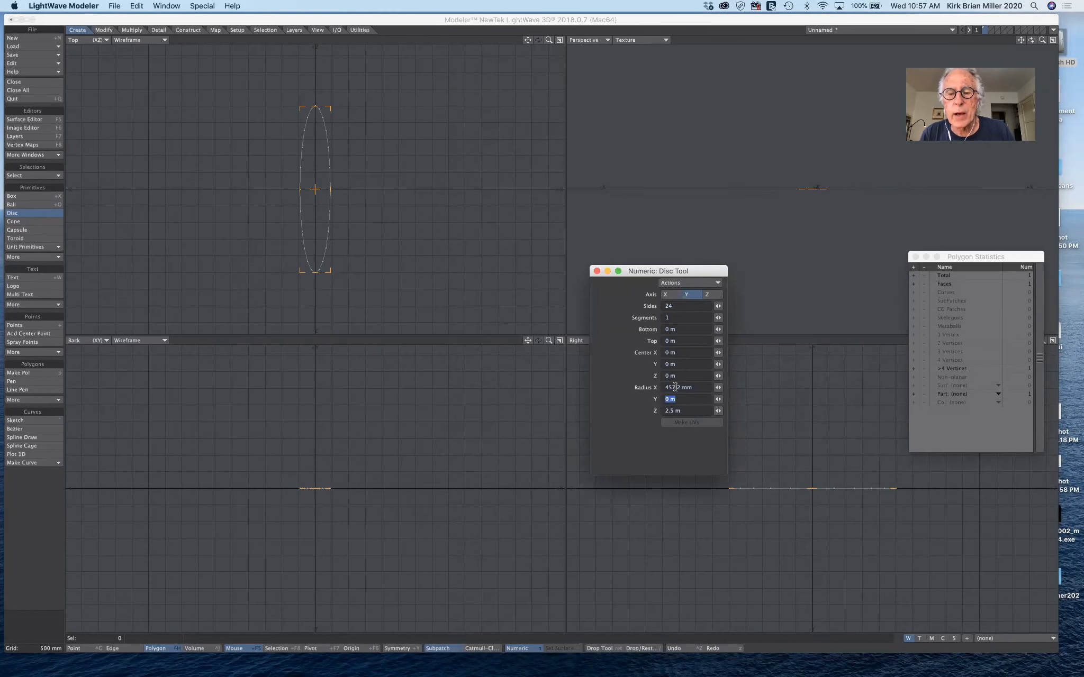
{"action": "left_click", "coordinate": [684, 411]}
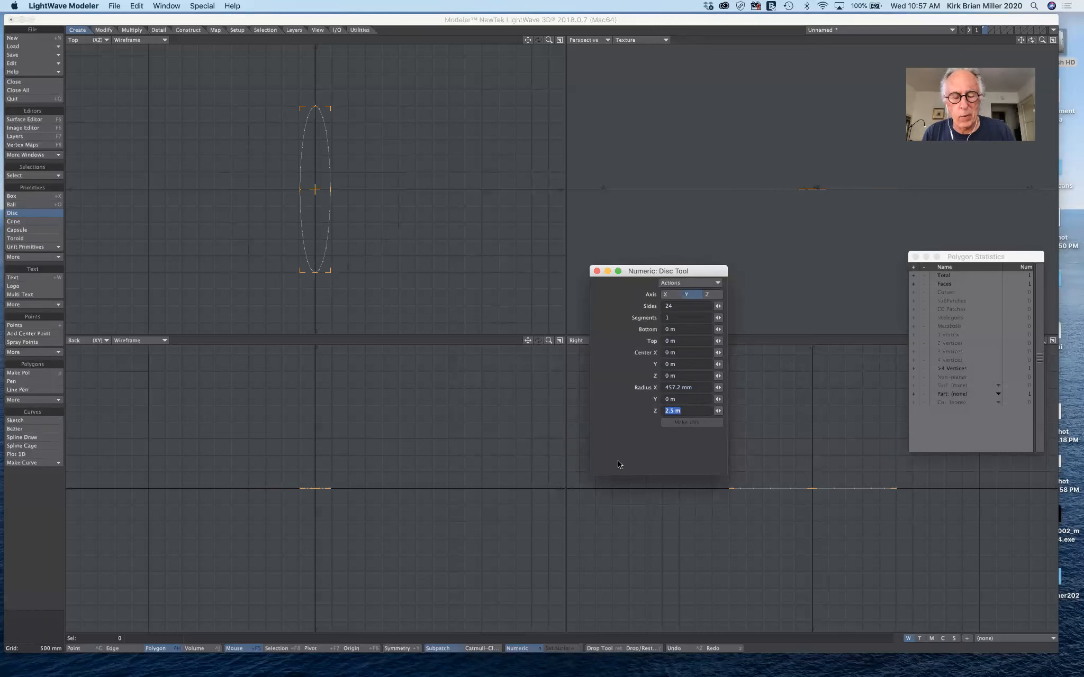
{"action": "type", "text": "18\""}
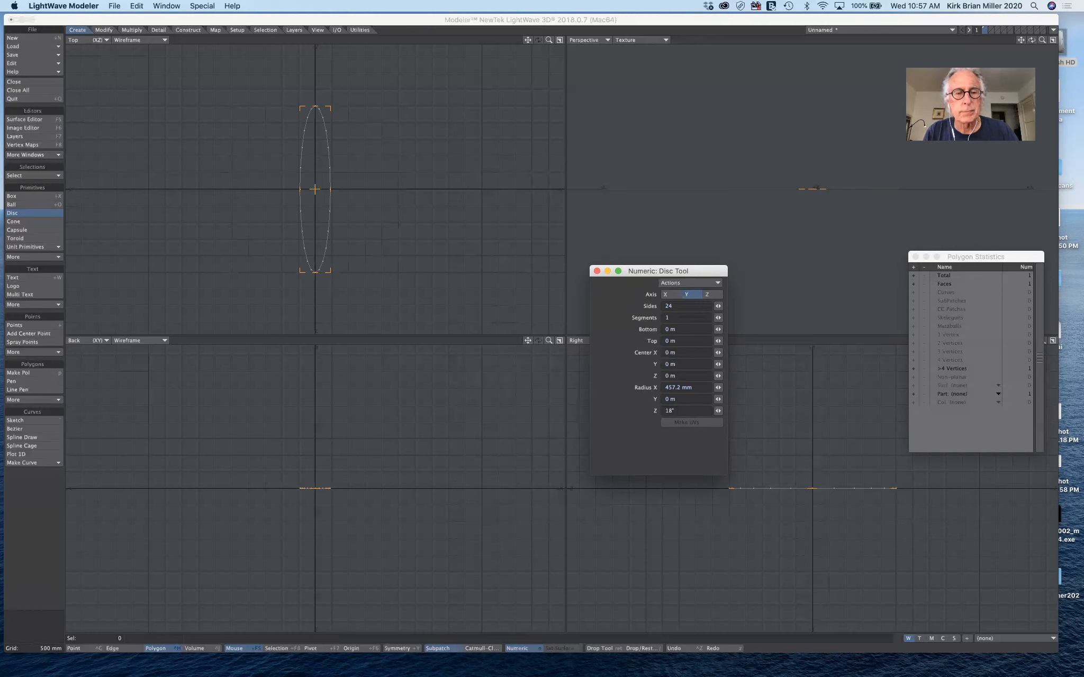
{"action": "key", "text": "Tab"}
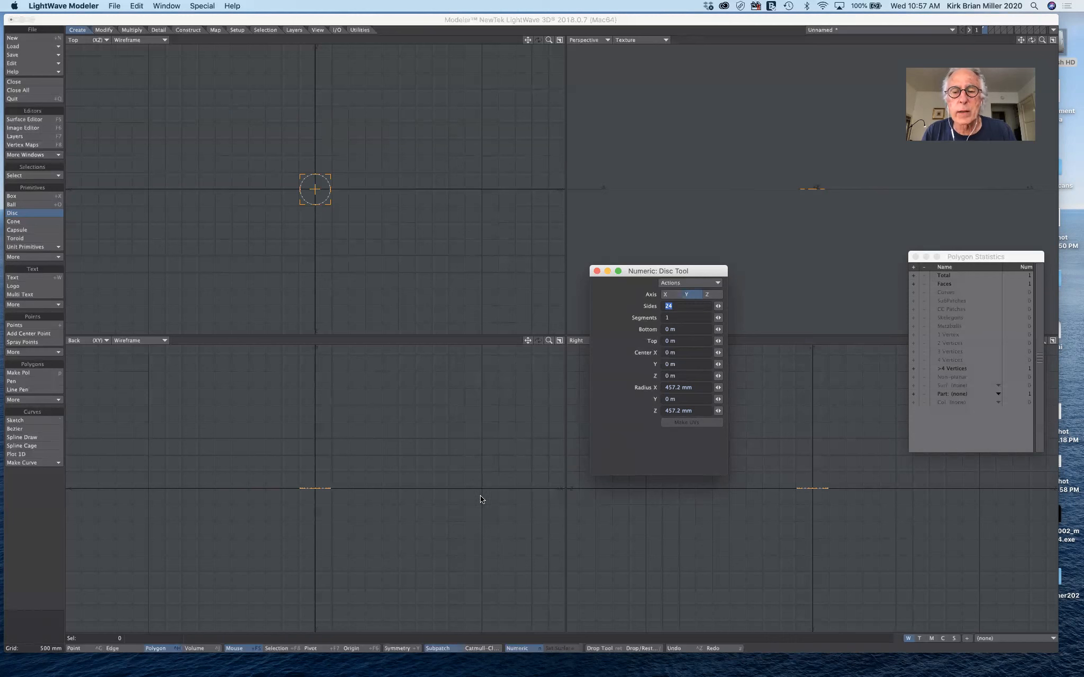
- Give the disc thickness by setting its Y radius to 2"
{"action": "left_click_drag", "start_coordinate": [679, 399], "coordinate": [648, 396]}
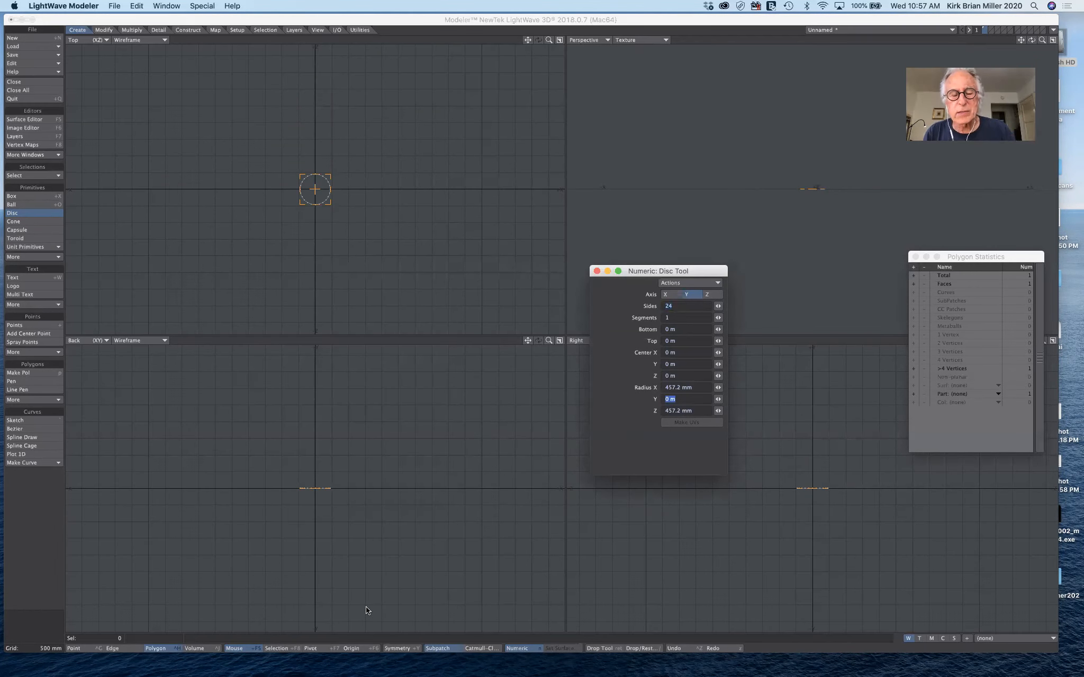
{"action": "type", "text": "2"}
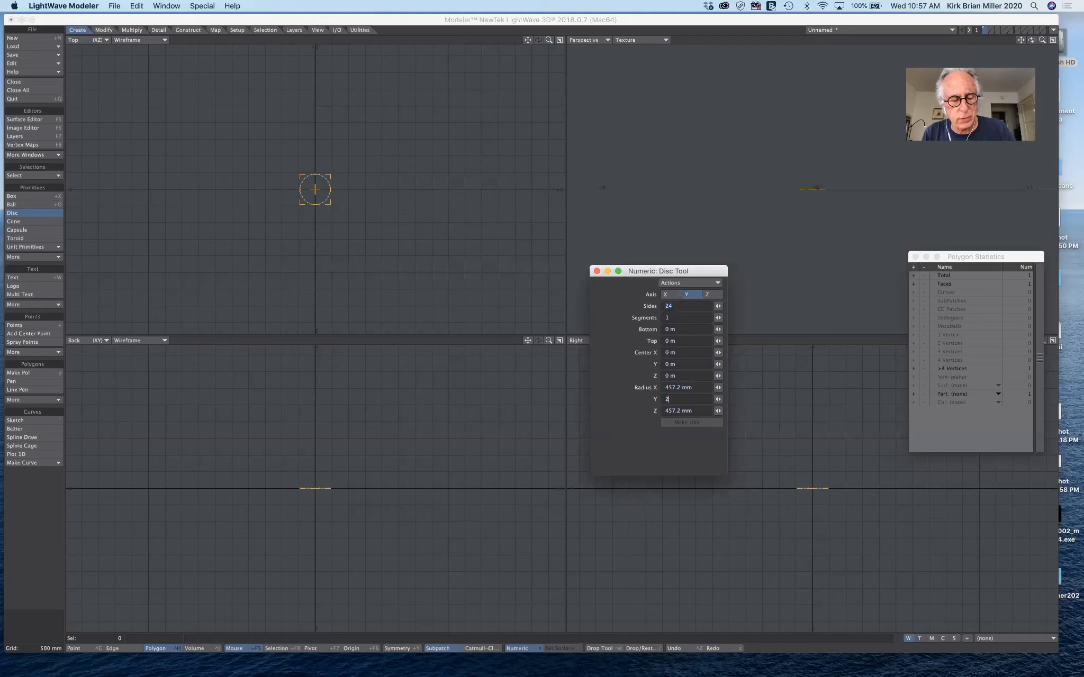
{"action": "type", "text": "\""}
{"action": "key", "text": "Tab"}
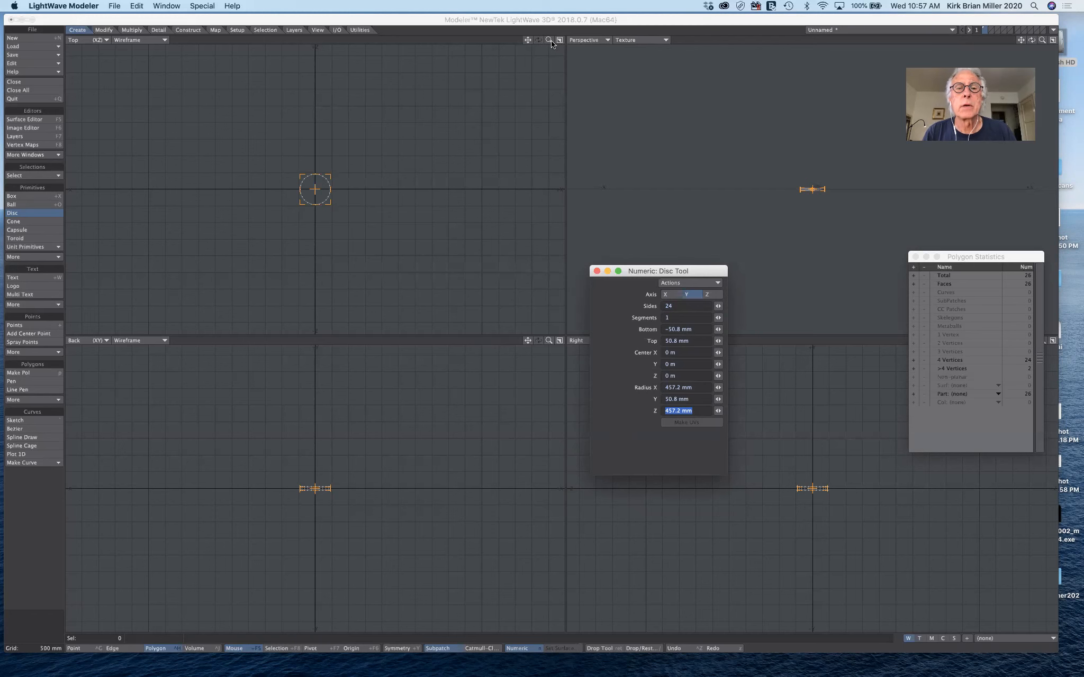
- Raise the disc's bottom face to about -20 mm in the Back view and finish the disc
{"action": "left_click_drag", "start_coordinate": [549, 39], "coordinate": [751, 39]}
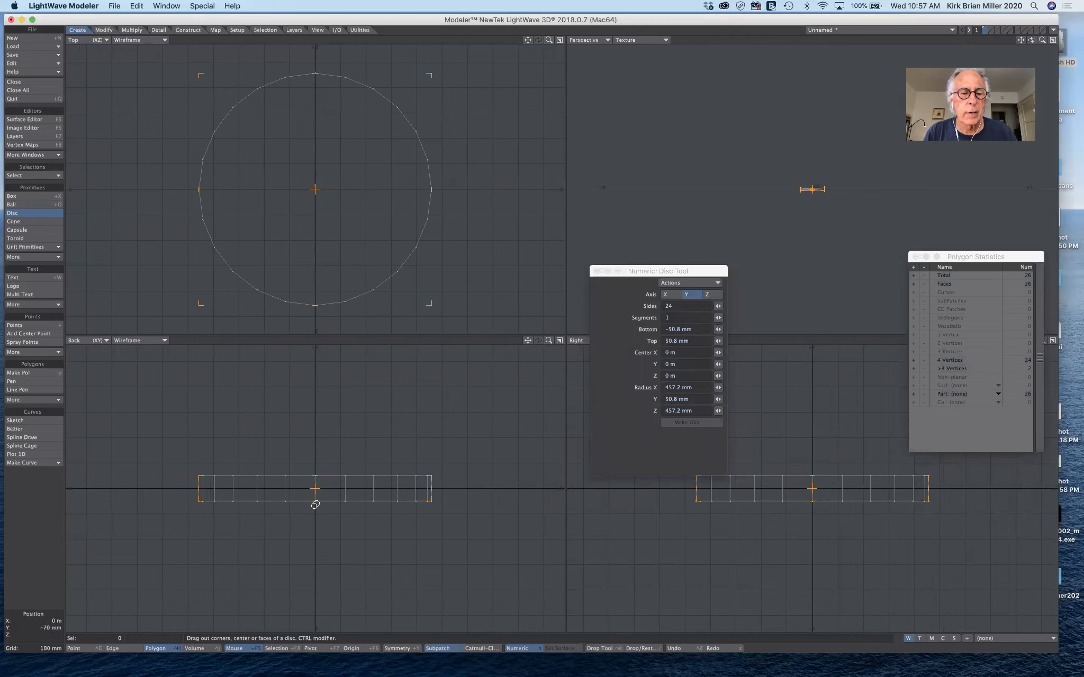
{"action": "left_click_drag", "start_coordinate": [316, 503], "coordinate": [315, 493]}
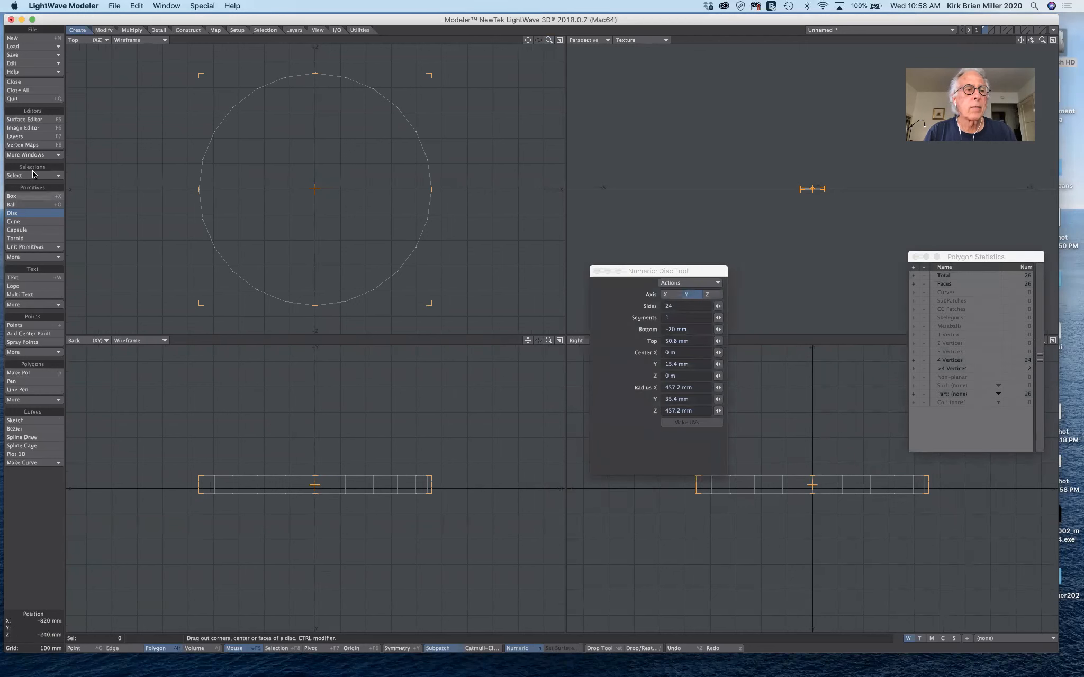
{"action": "left_click", "coordinate": [35, 213]}
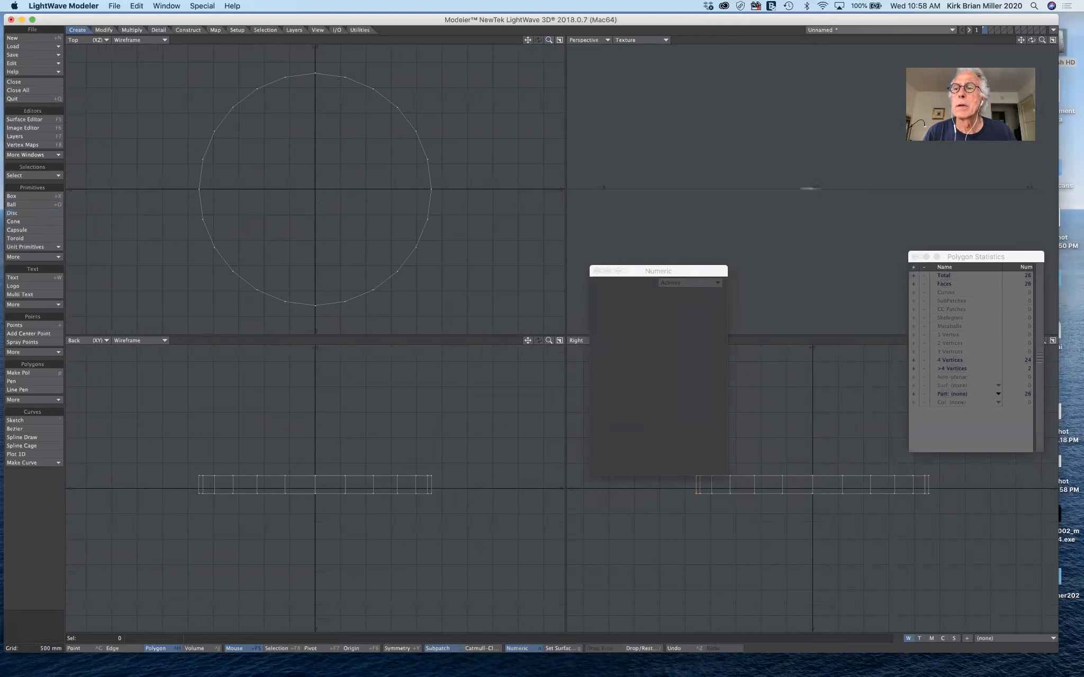
{"action": "left_click_drag", "start_coordinate": [1031, 40], "coordinate": [925, 57]}
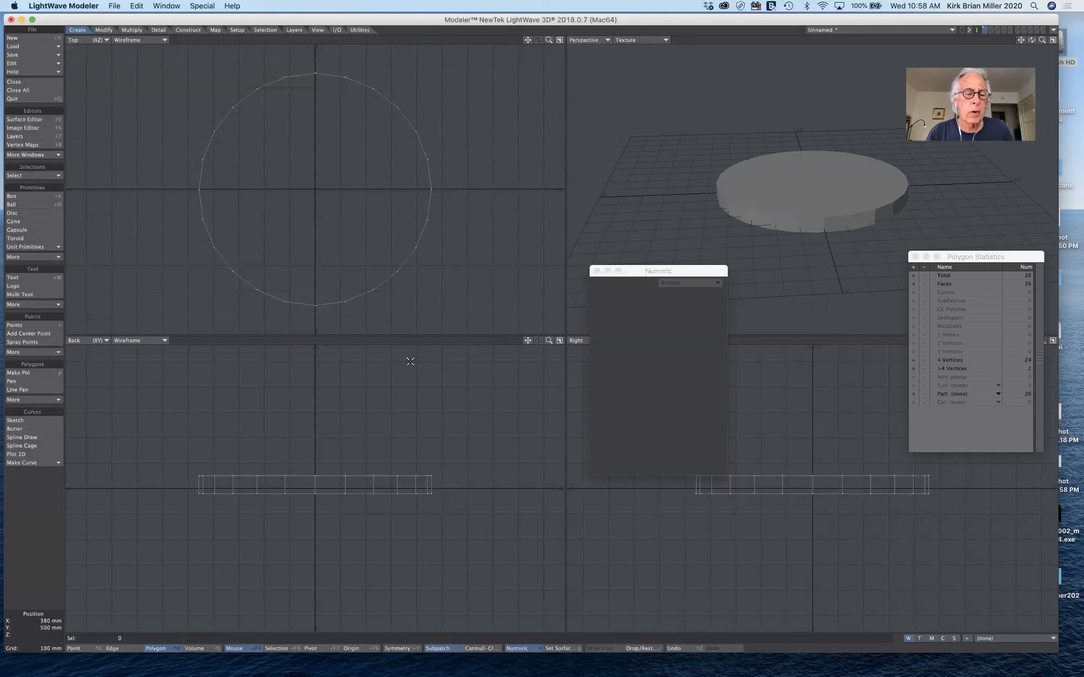
- Delete the disc and recreate it by activating the Disc tool with its previous values
{"action": "key", "text": "Delete"}
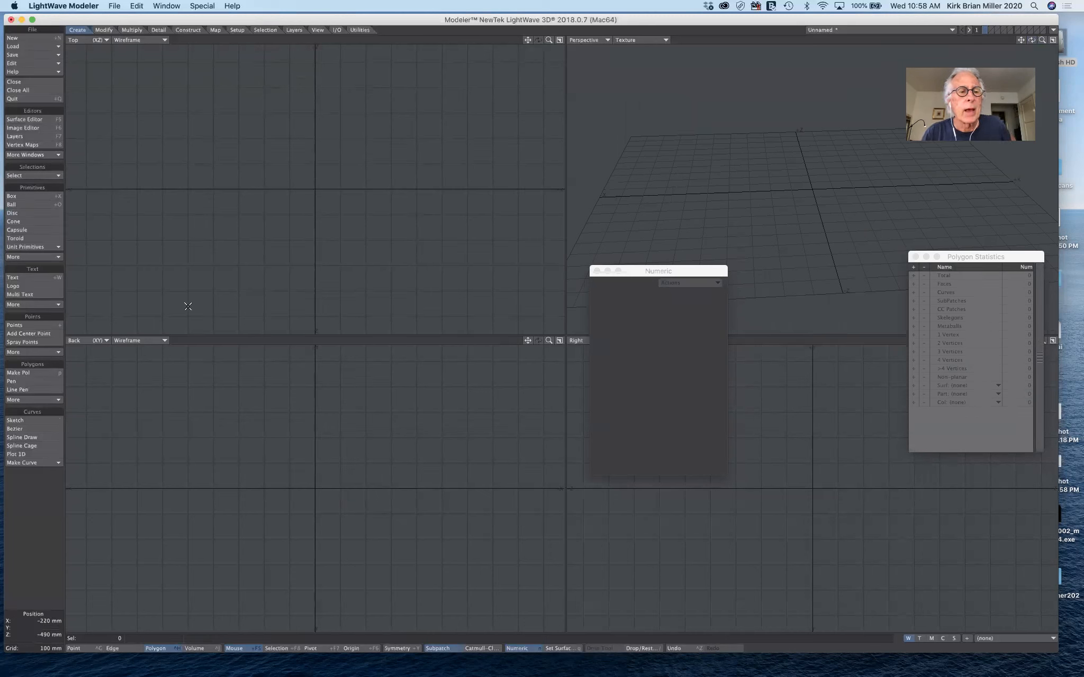
{"action": "left_click", "coordinate": [40, 213]}
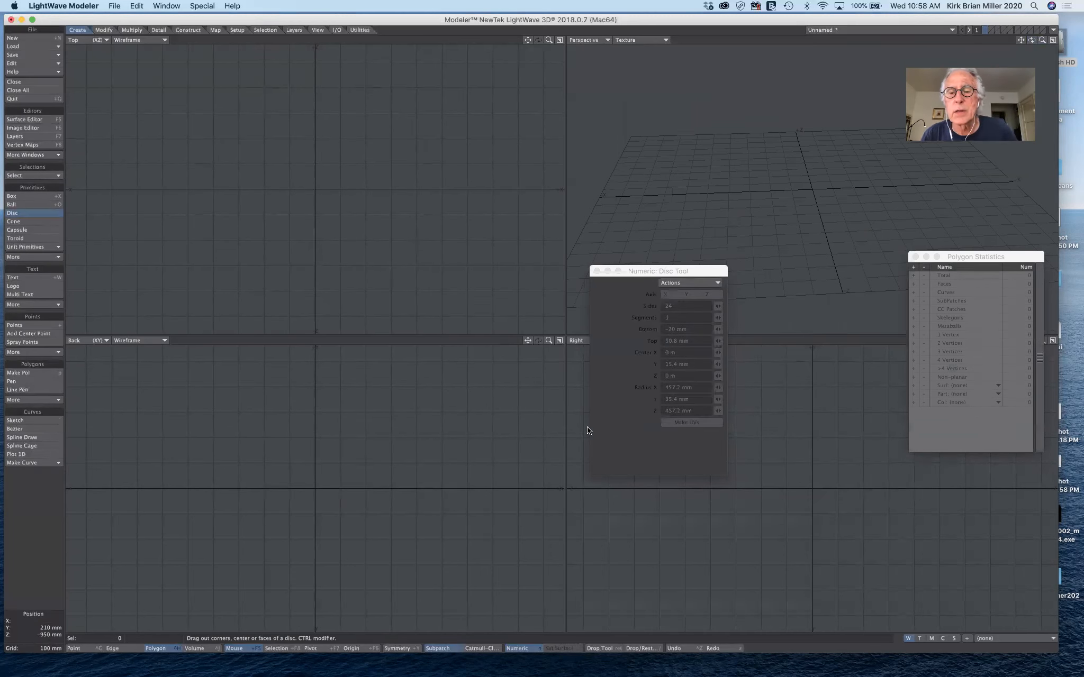
{"action": "left_click_drag", "start_coordinate": [665, 271], "coordinate": [480, 92]}
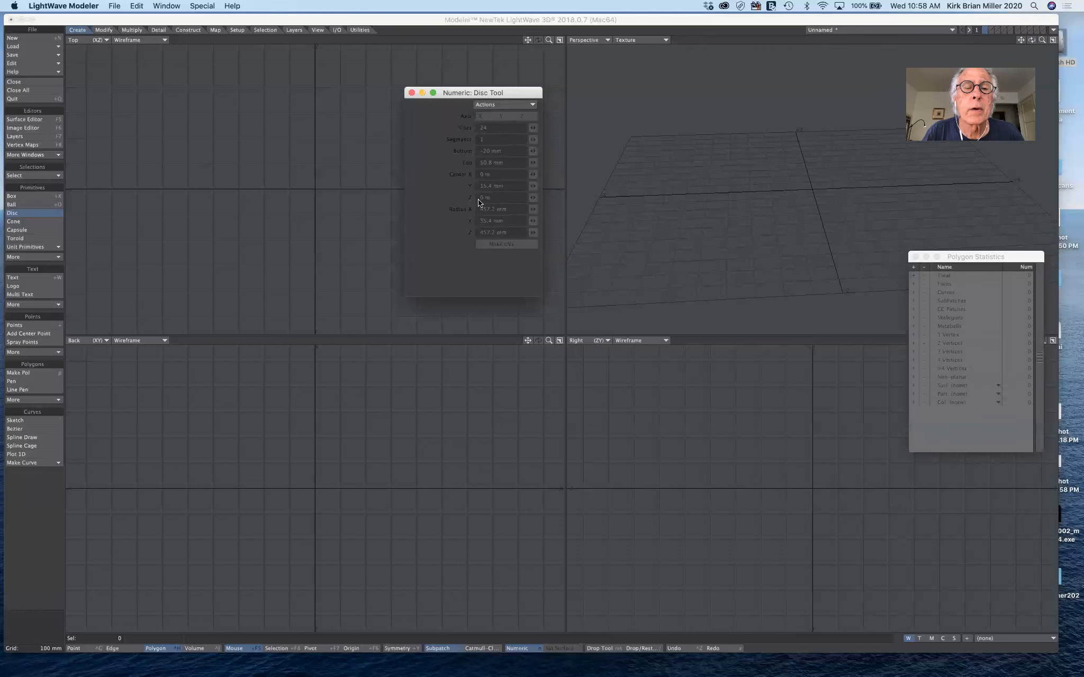
{"action": "left_click", "coordinate": [513, 185]}
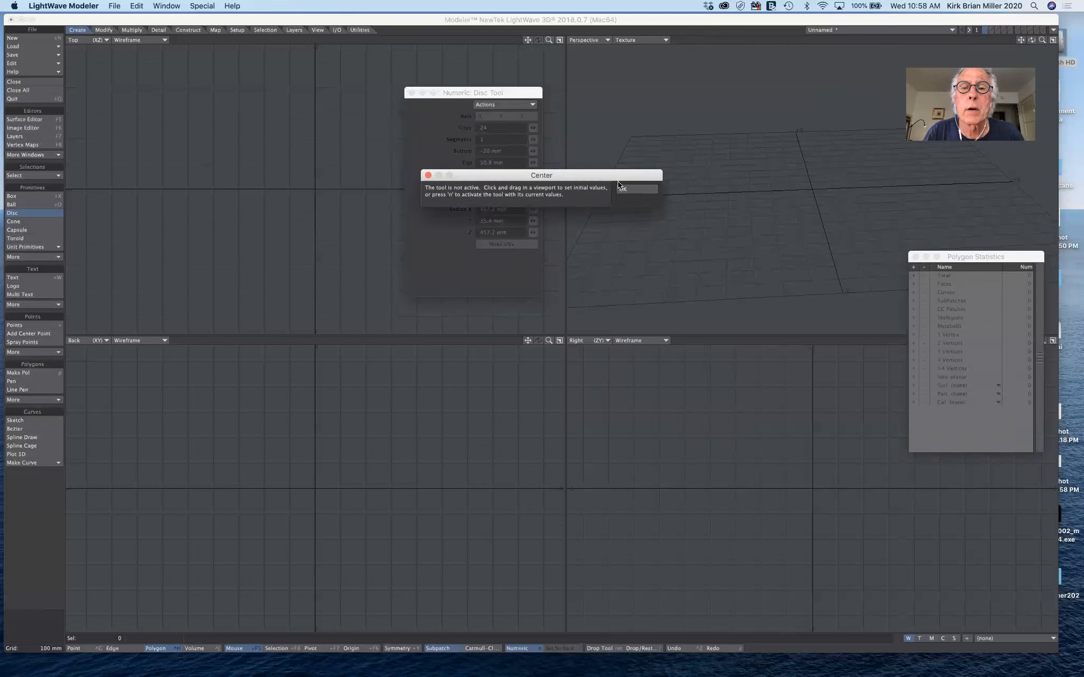
{"action": "left_click", "coordinate": [624, 188]}
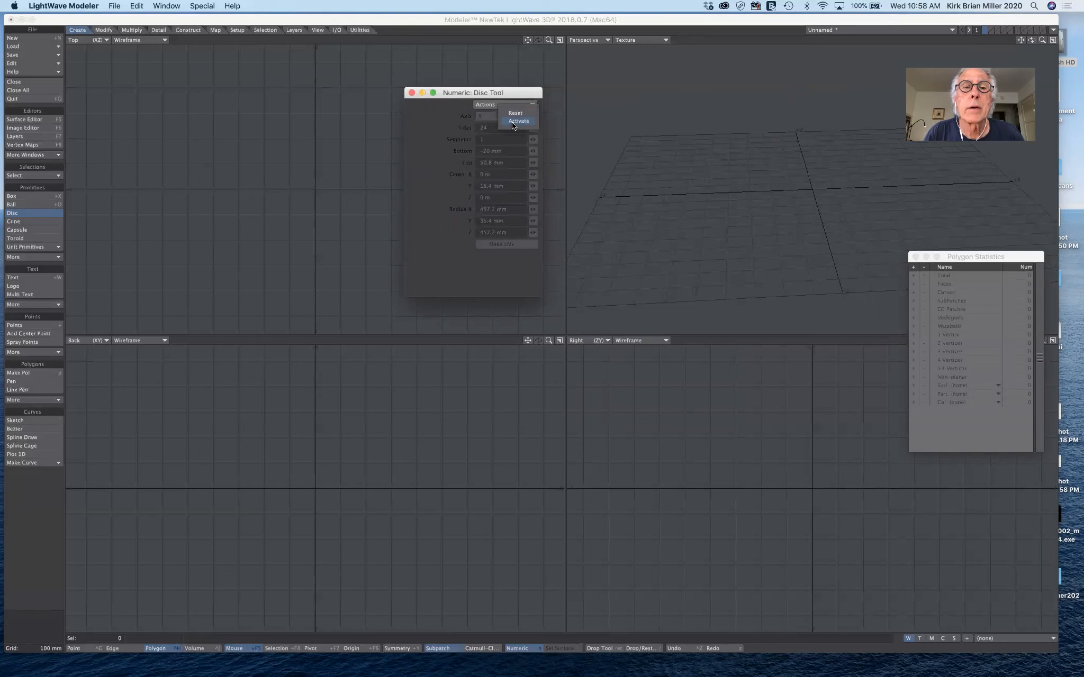
{"action": "left_click", "coordinate": [511, 122]}
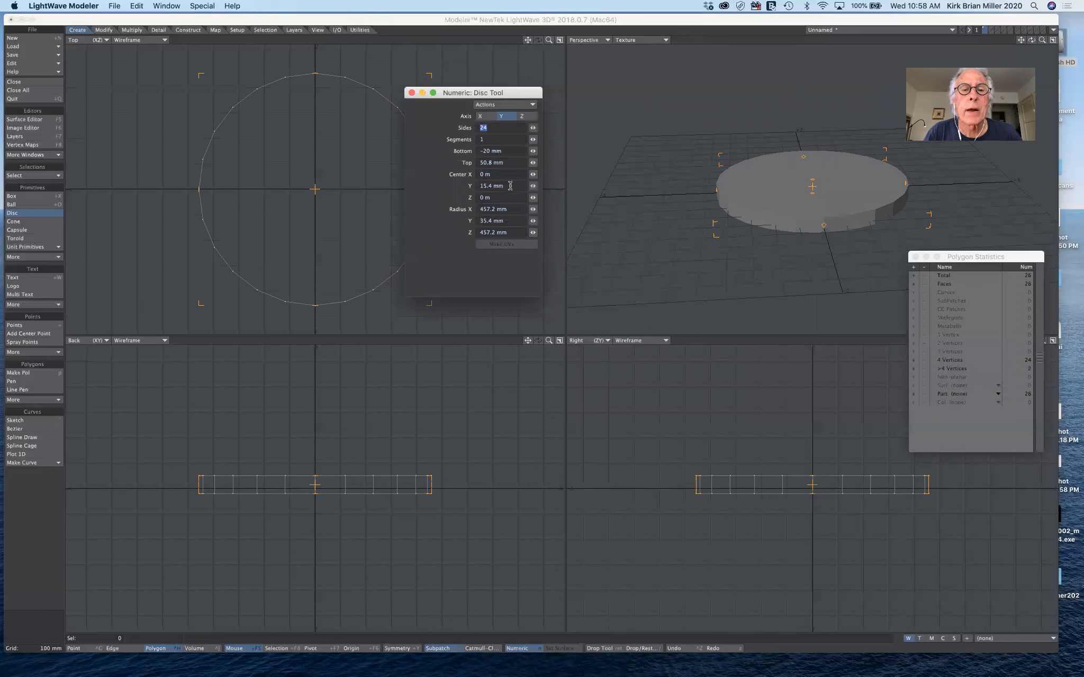
- Set the disc's Y centre to 30" above the floor
{"action": "left_click_drag", "start_coordinate": [510, 186], "coordinate": [471, 186]}
{"action": "type", "text": "30\""}
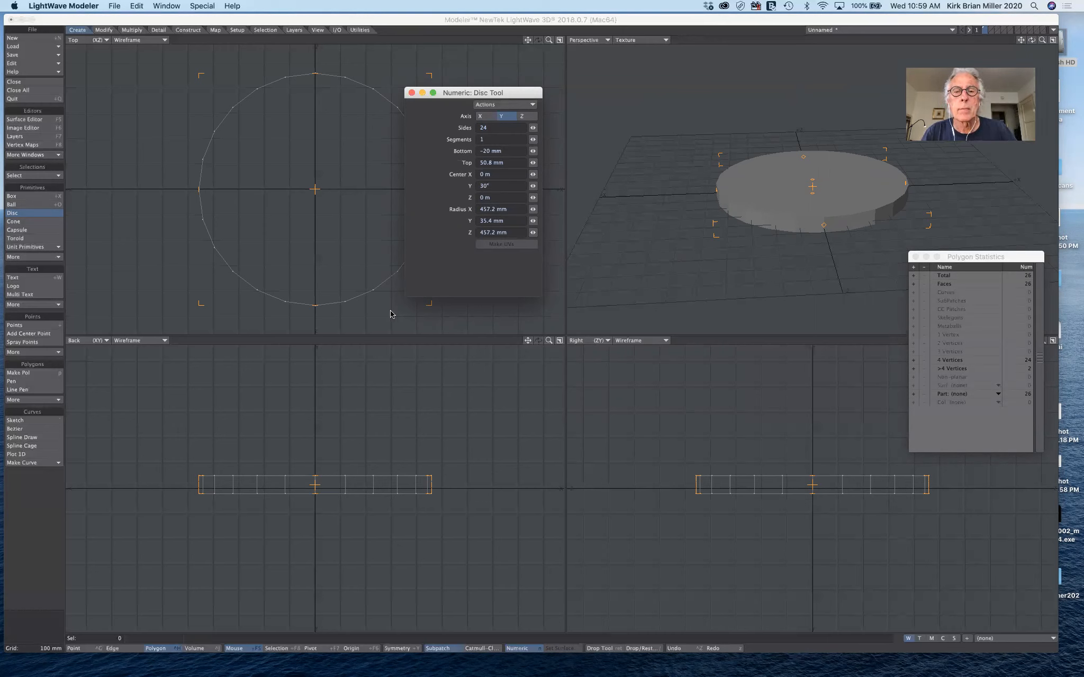
{"action": "key", "text": "Tab"}
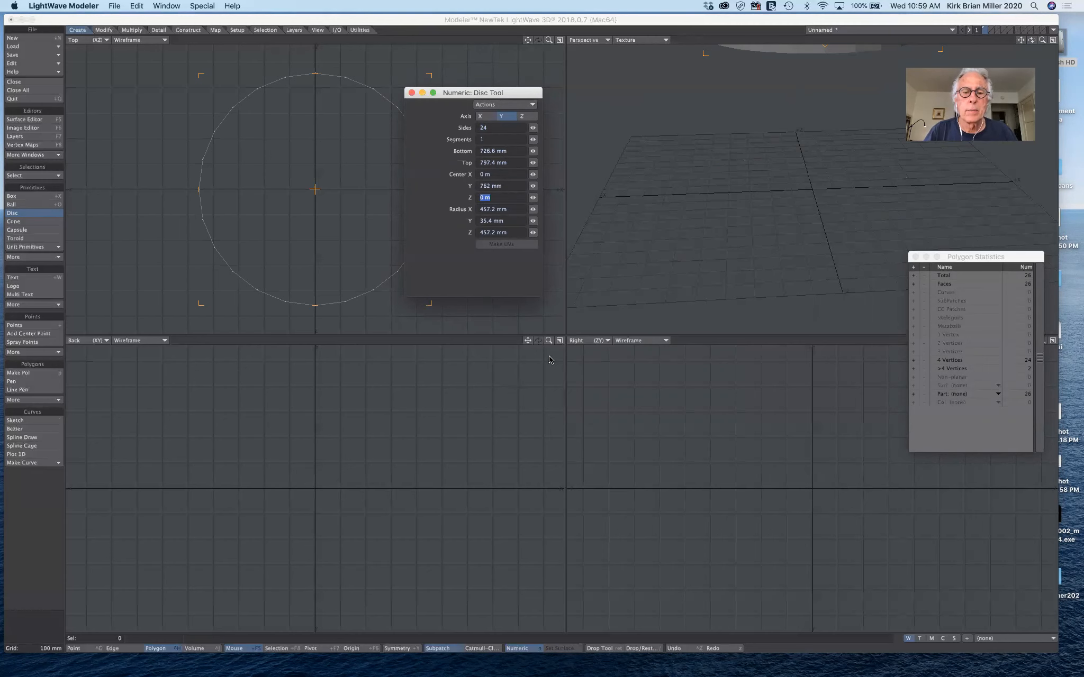
- Lower the disc's top face to about 780 mm in the Back view and finish the tabletop disc
{"action": "left_click_drag", "start_coordinate": [549, 345], "coordinate": [415, 371]}
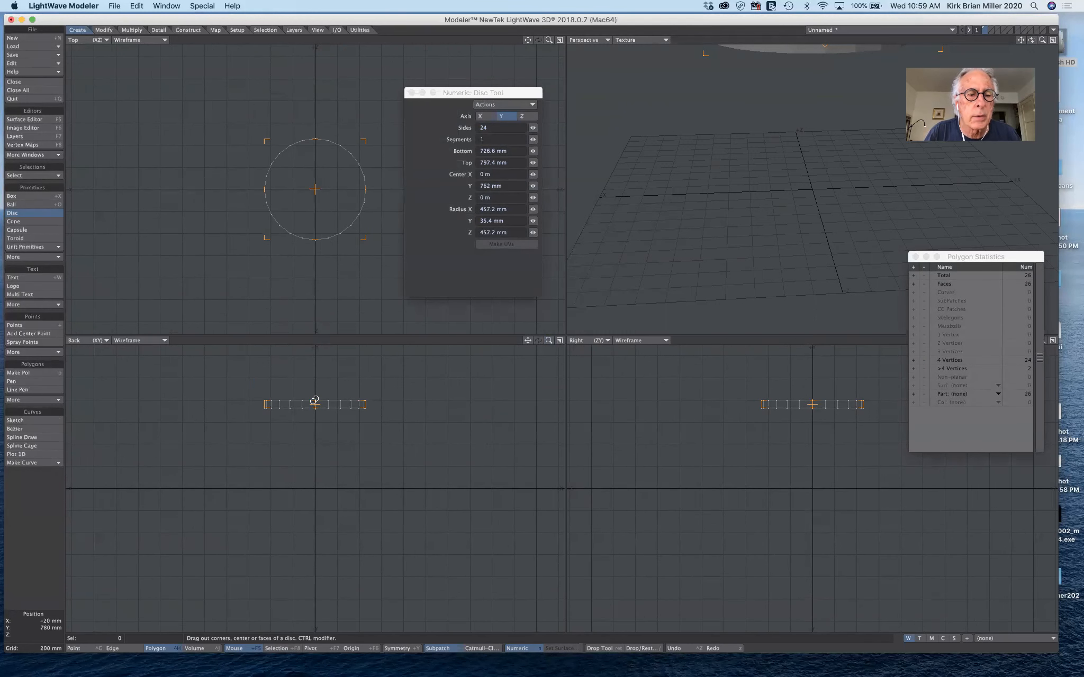
{"action": "left_click_drag", "start_coordinate": [314, 399], "coordinate": [314, 401]}
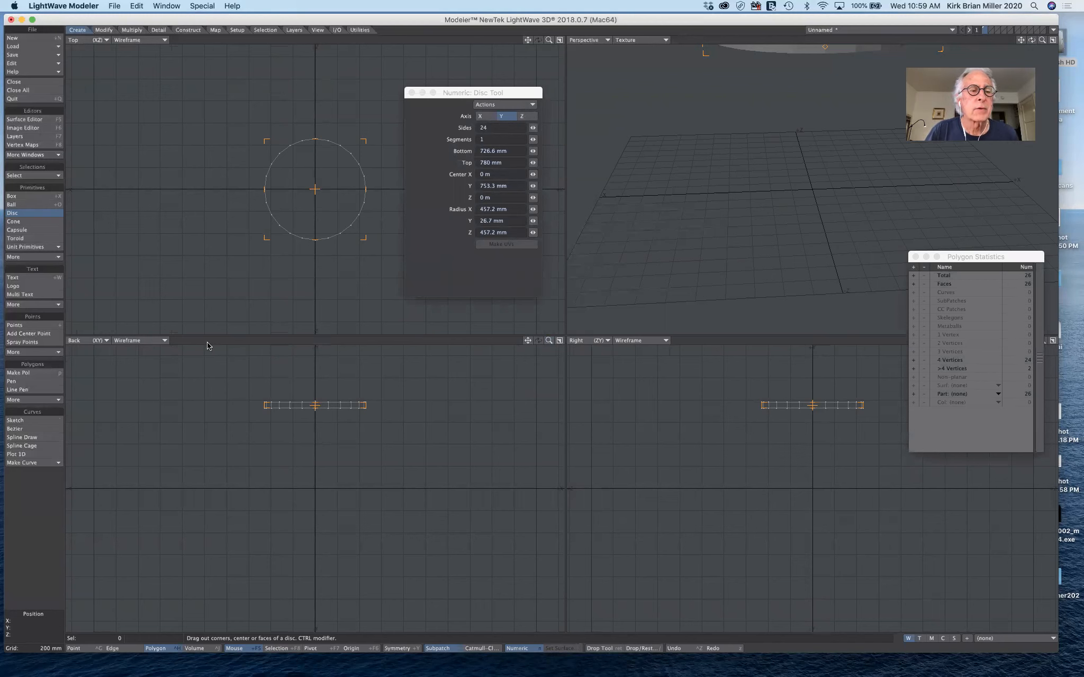
{"action": "left_click", "coordinate": [61, 217]}
- Make the second layer the foreground and show the first layer with the disc as background
{"action": "left_click_drag", "start_coordinate": [460, 93], "coordinate": [574, 174]}
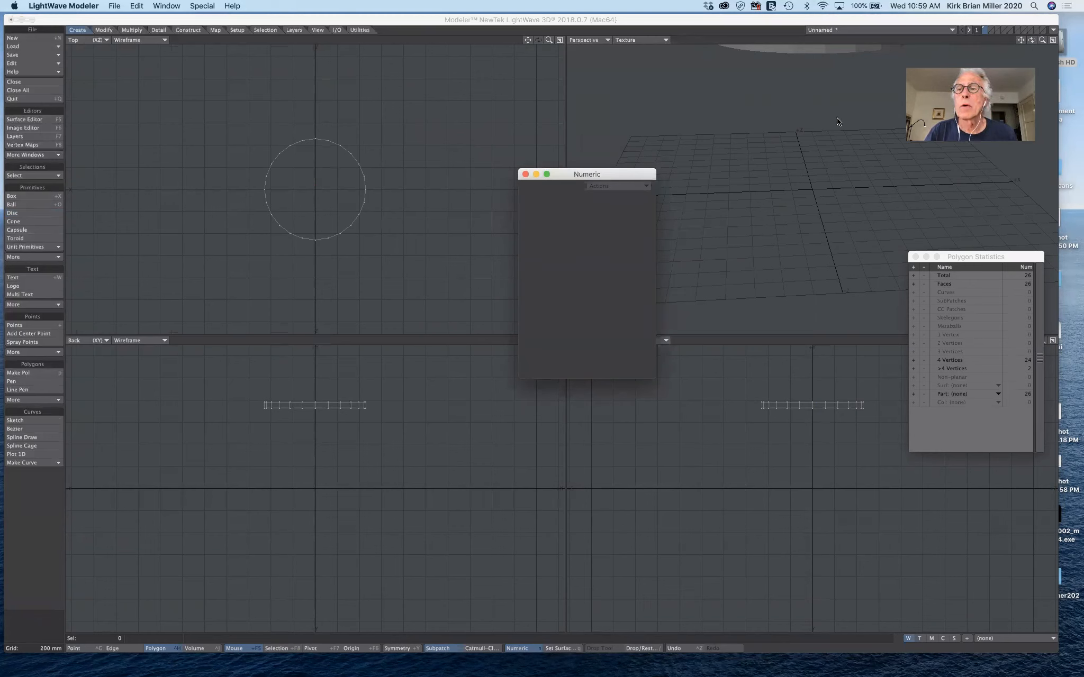
{"action": "left_click", "coordinate": [991, 29]}
{"action": "left_click", "coordinate": [991, 29]}
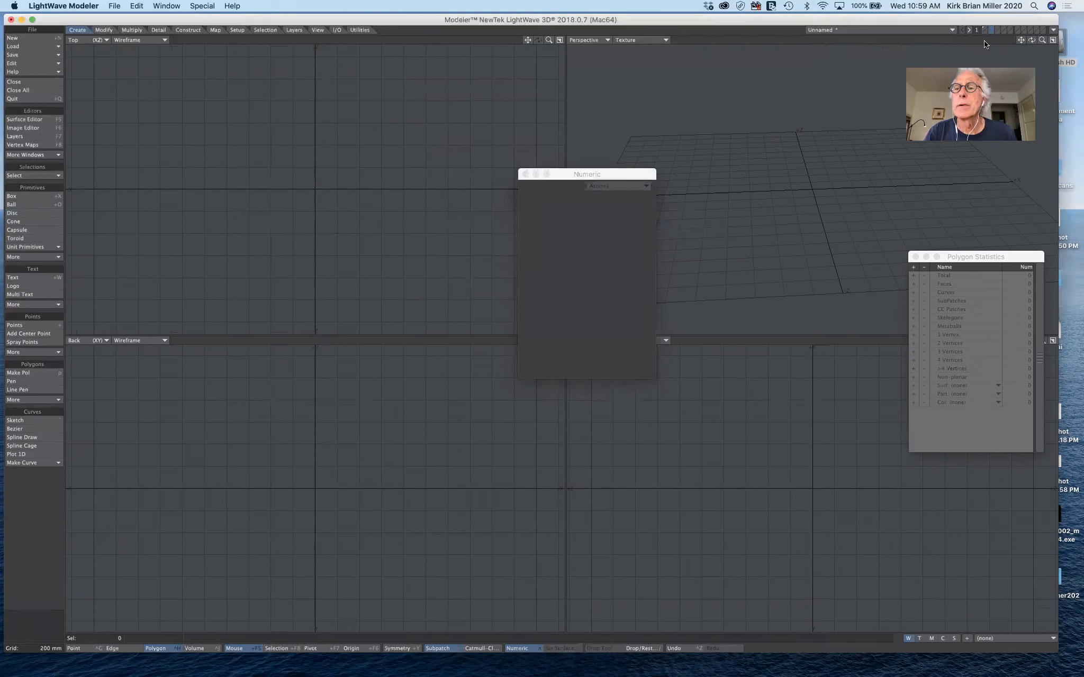
{"action": "left_click", "coordinate": [984, 33]}
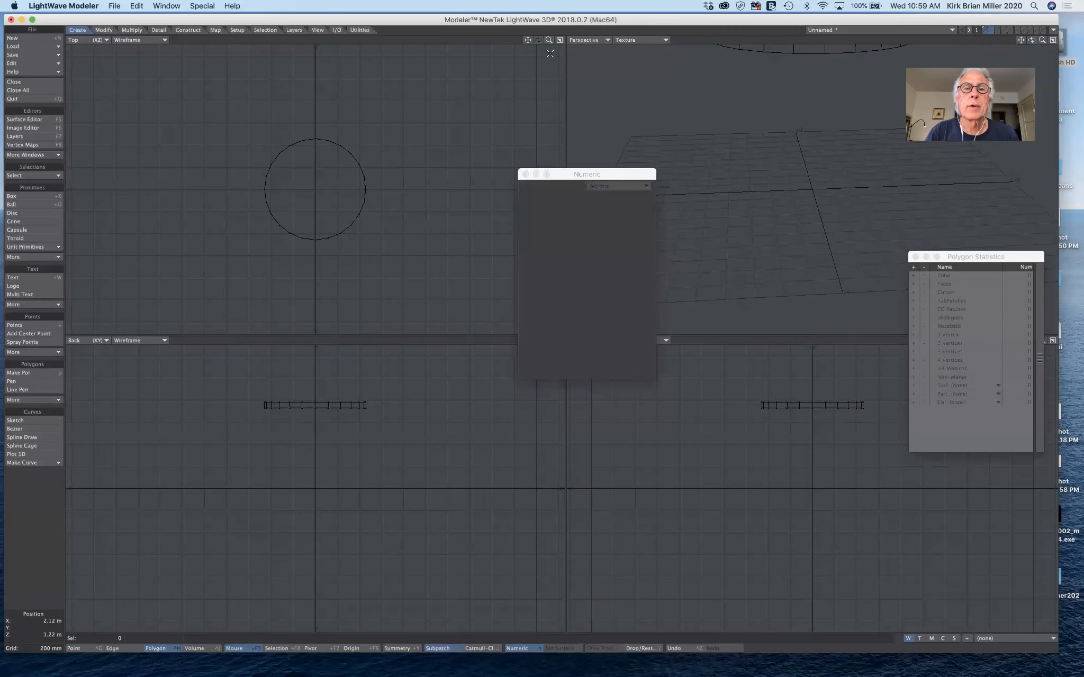
- Draw a box footprint about 55 mm wide and 50 mm deep inside the disc, centred near X -277.5 mm, Z 225 mm in the Top view
{"action": "mouse_move", "coordinate": [550, 39]}
{"action": "left_mouse_down"}
{"action": "mouse_move", "coordinate": [574, 39]}
{"action": "mouse_move", "coordinate": [562, 40]}
{"action": "left_mouse_up"}
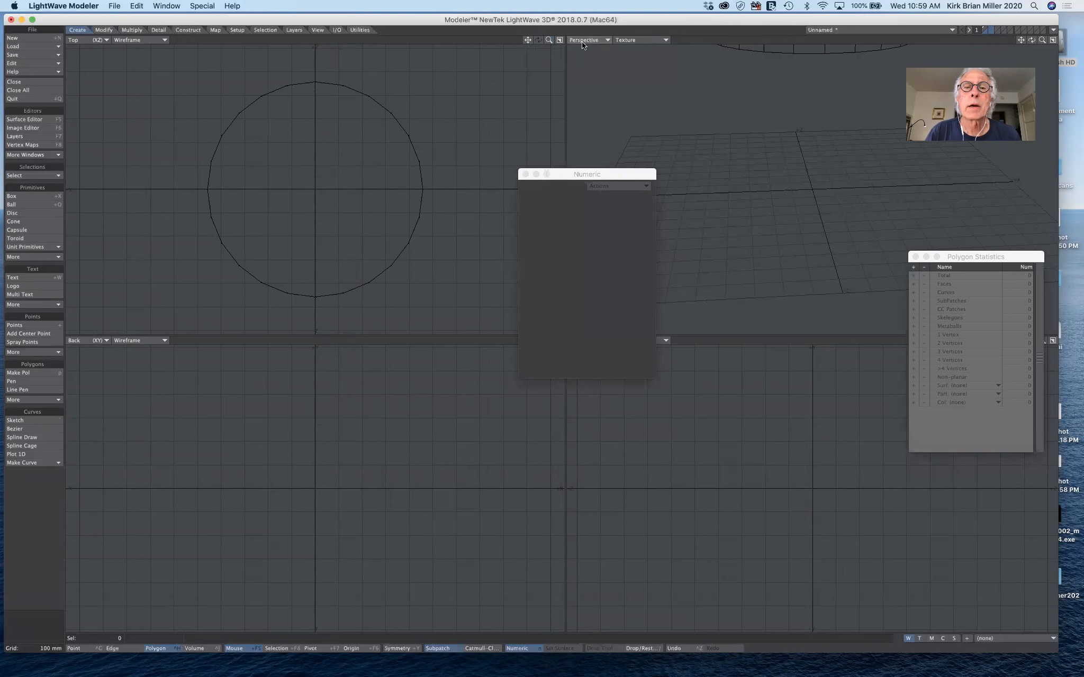
{"action": "left_click_drag", "start_coordinate": [548, 39], "coordinate": [562, 39]}
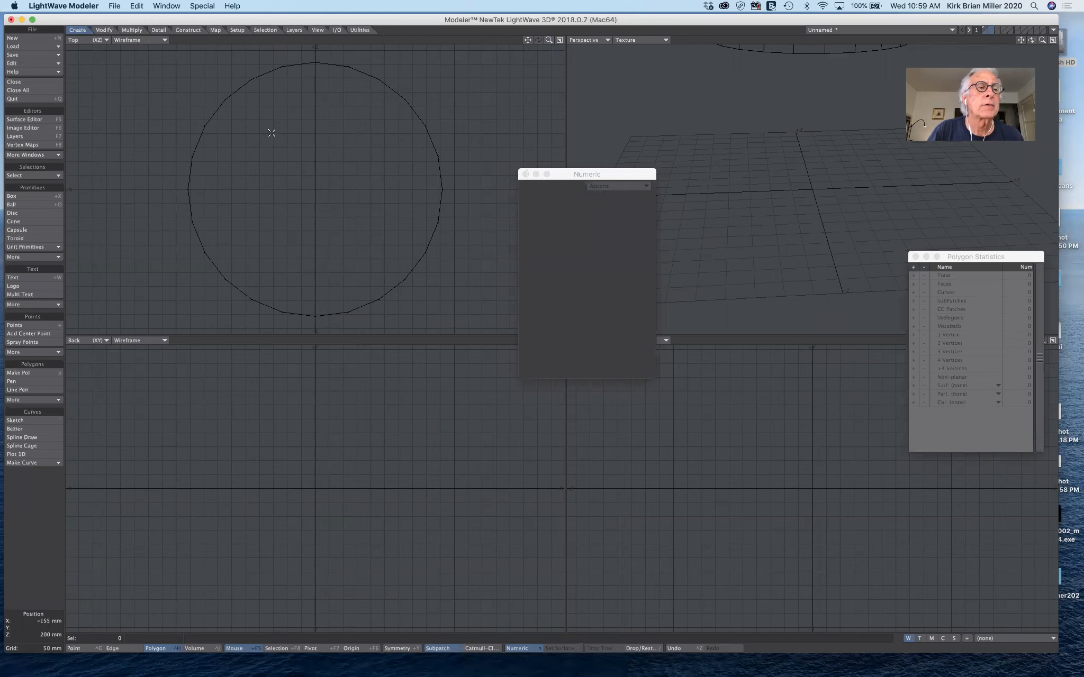
{"action": "left_click", "coordinate": [30, 198]}
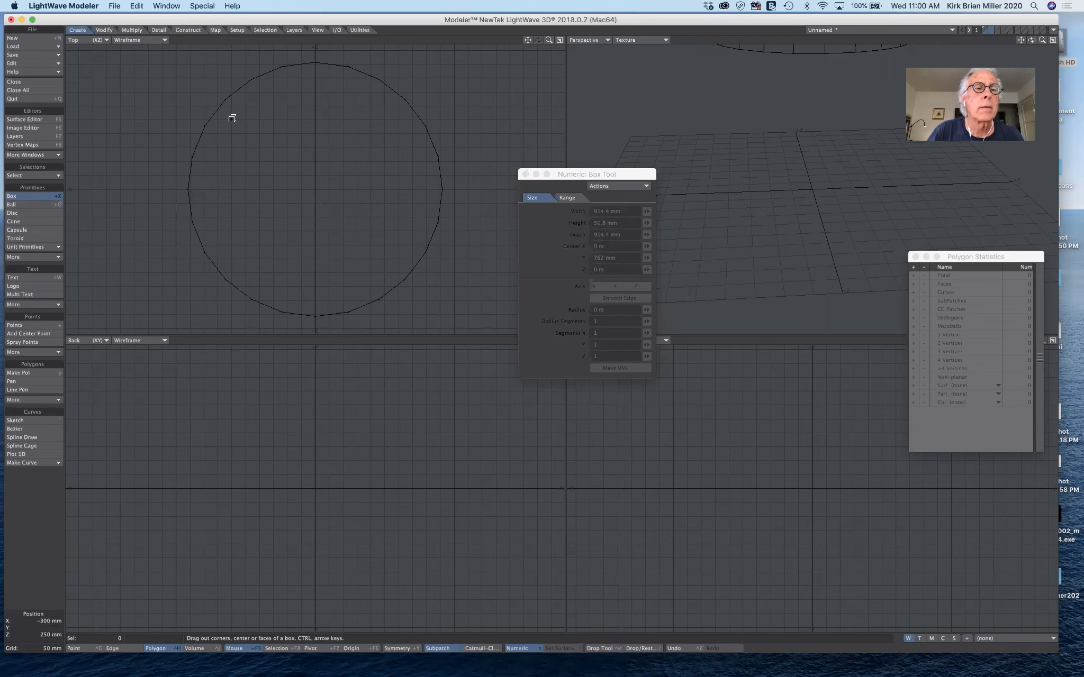
{"action": "left_click_drag", "start_coordinate": [231, 120], "coordinate": [245, 132]}
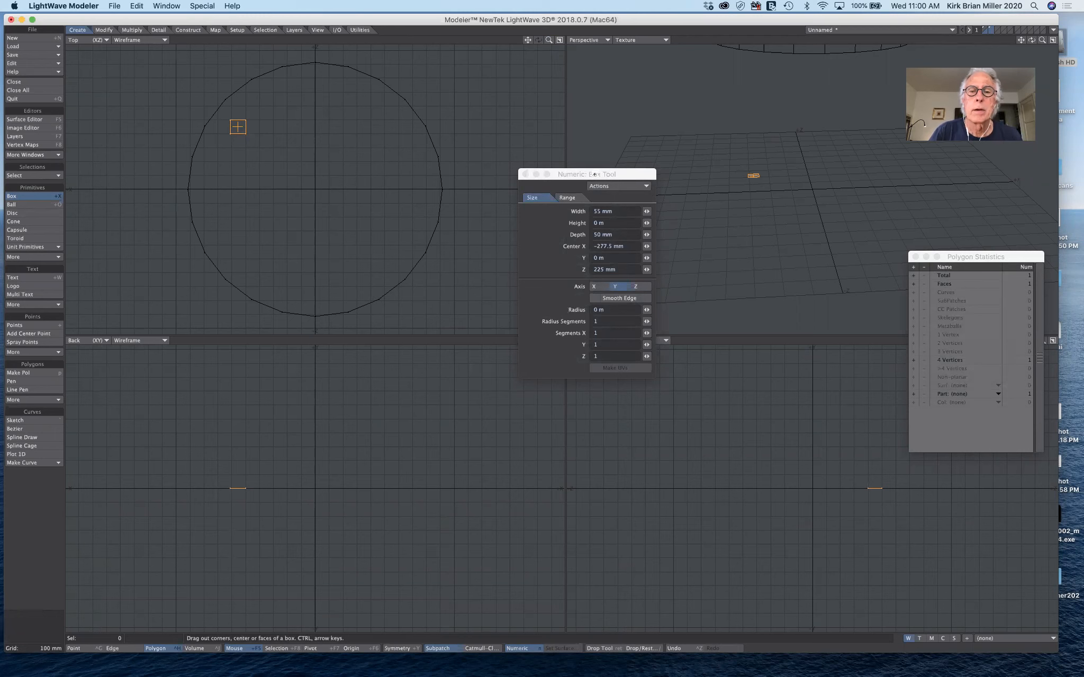
- Stretch the box up to the tabletop as a 740 mm tall leg and place copies of it near the disc's other three corners
{"action": "left_click_drag", "start_coordinate": [594, 174], "coordinate": [634, 47]}
{"action": "left_click_drag", "start_coordinate": [547, 342], "coordinate": [514, 347]}
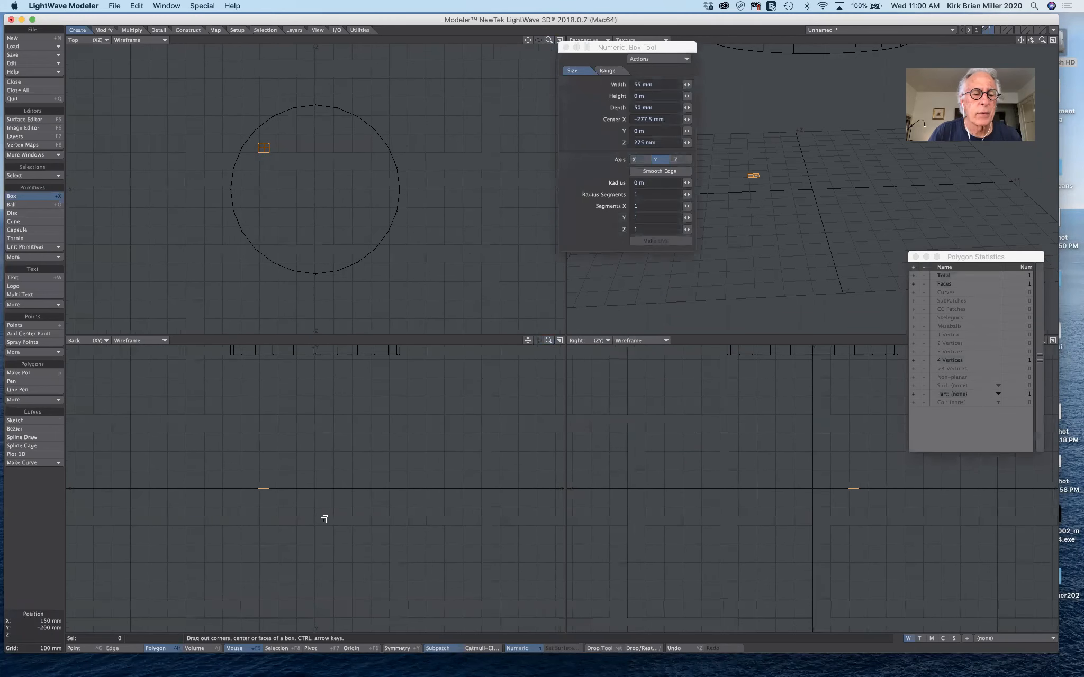
{"action": "left_click_drag", "start_coordinate": [263, 489], "coordinate": [265, 343]}
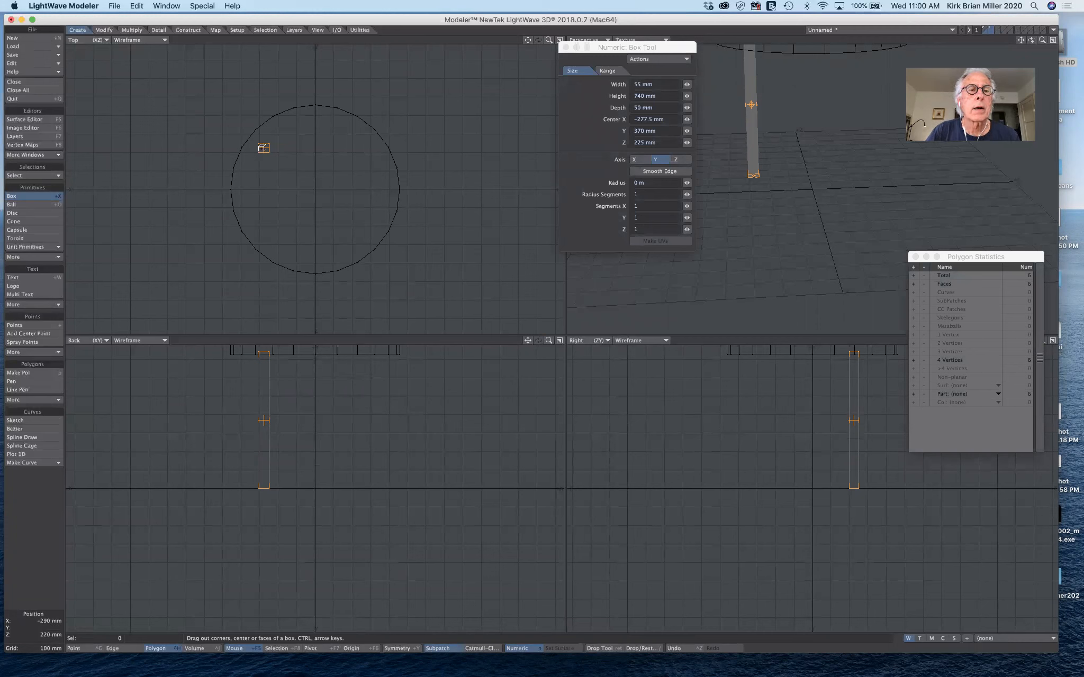
{"action": "right_click_drag", "start_coordinate": [263, 147], "coordinate": [265, 232]}
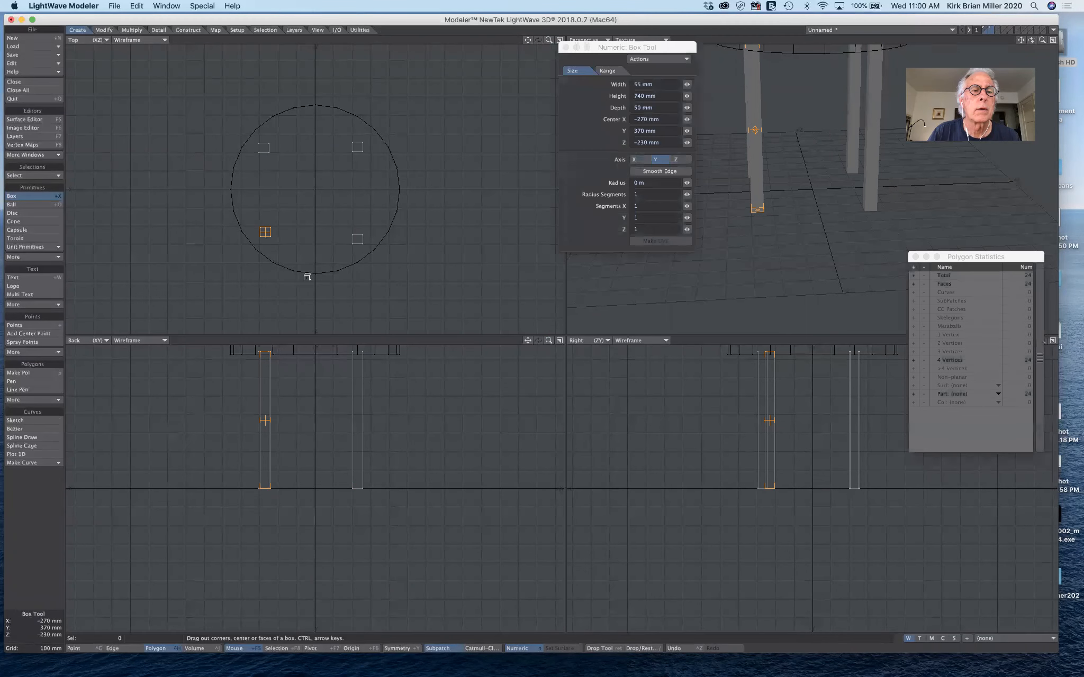
{"action": "left_click", "coordinate": [32, 193]}
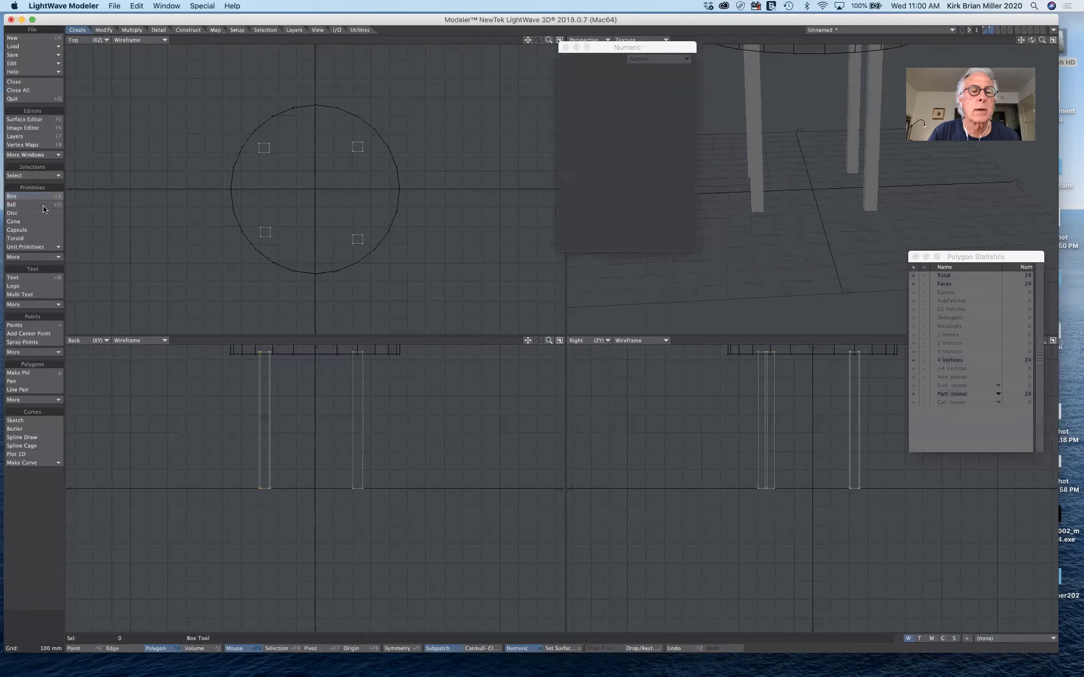
- Select all connected polygons of the leg at positive X, negative Z and move it about 50 mm along Z
{"action": "left_click", "coordinate": [356, 243]}
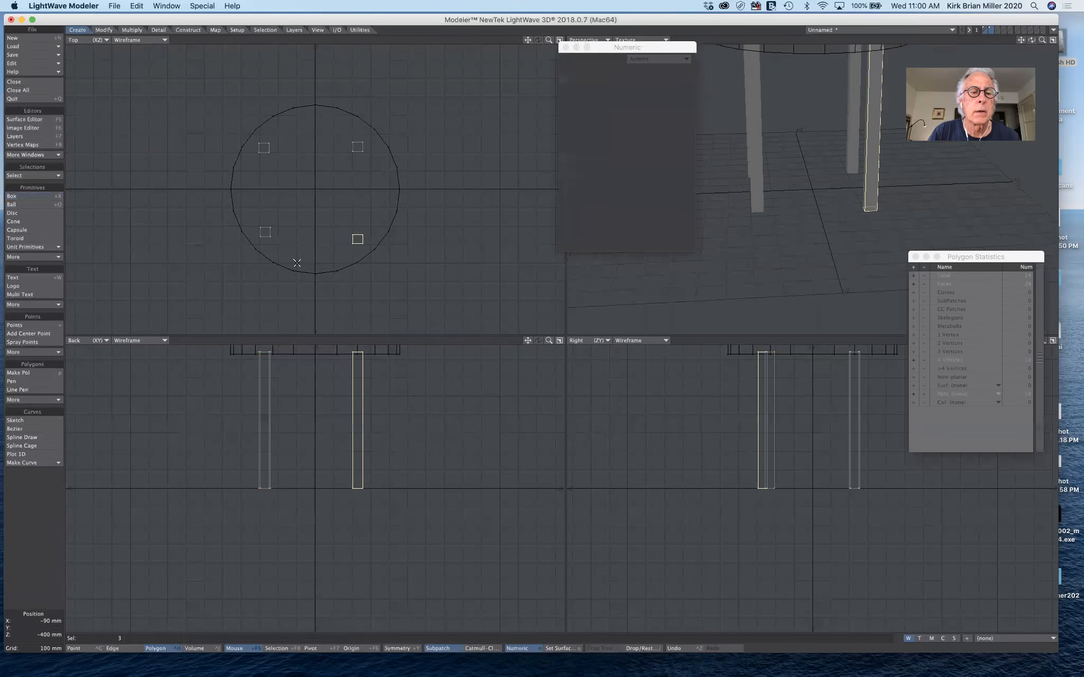
{"action": "left_click", "coordinate": [29, 176]}
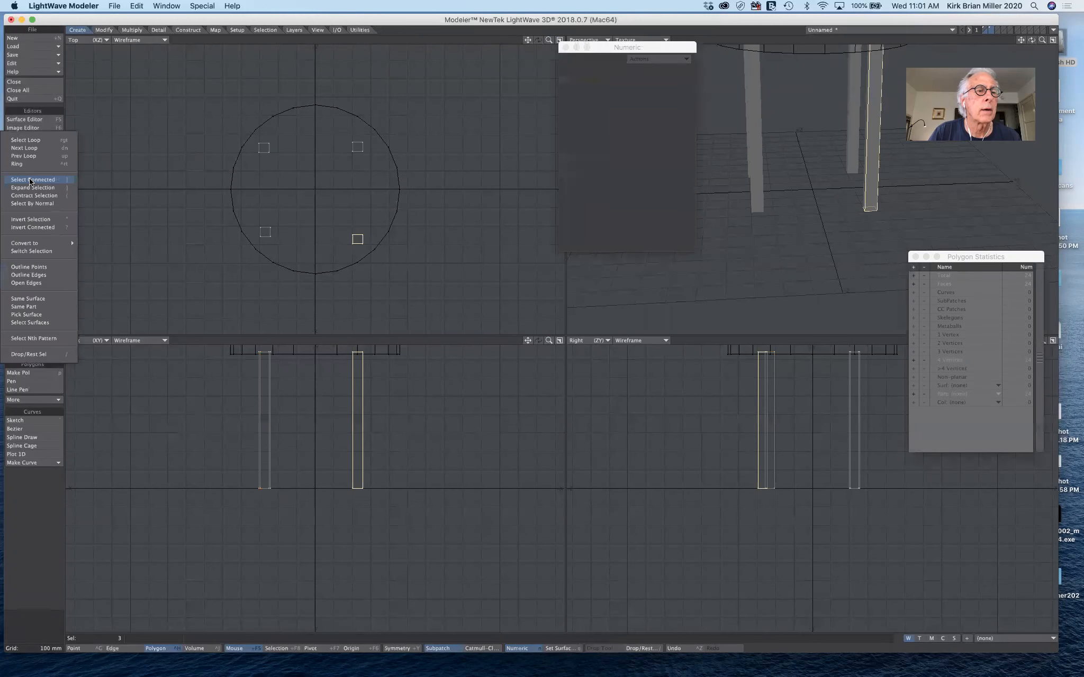
{"action": "left_click", "coordinate": [35, 168]}
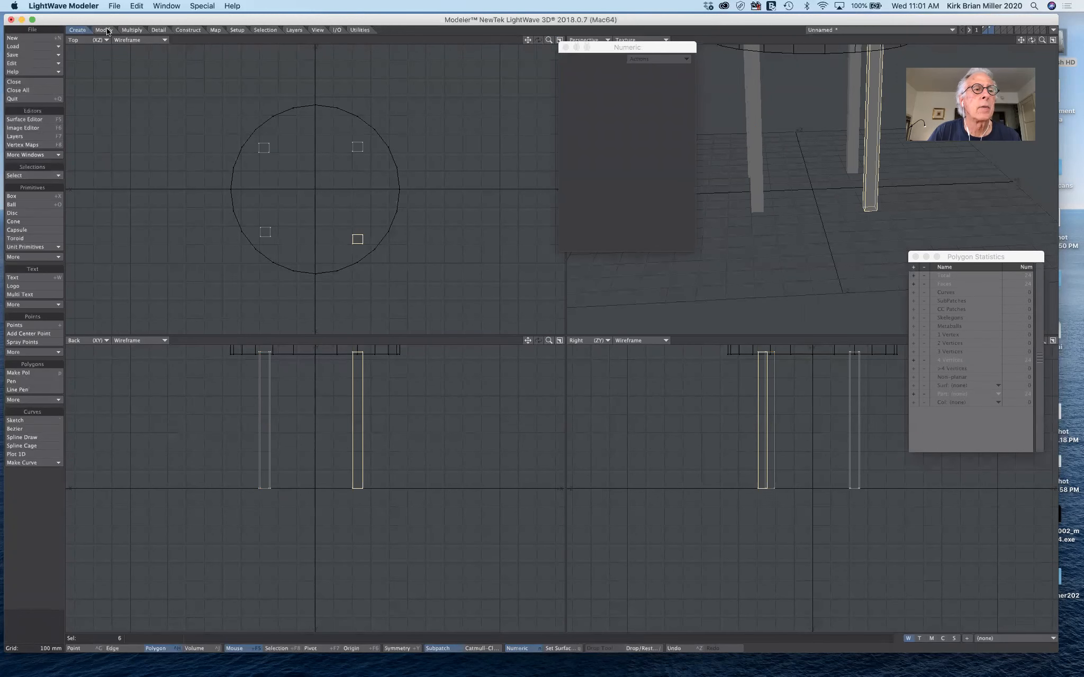
{"action": "left_click", "coordinate": [106, 30]}
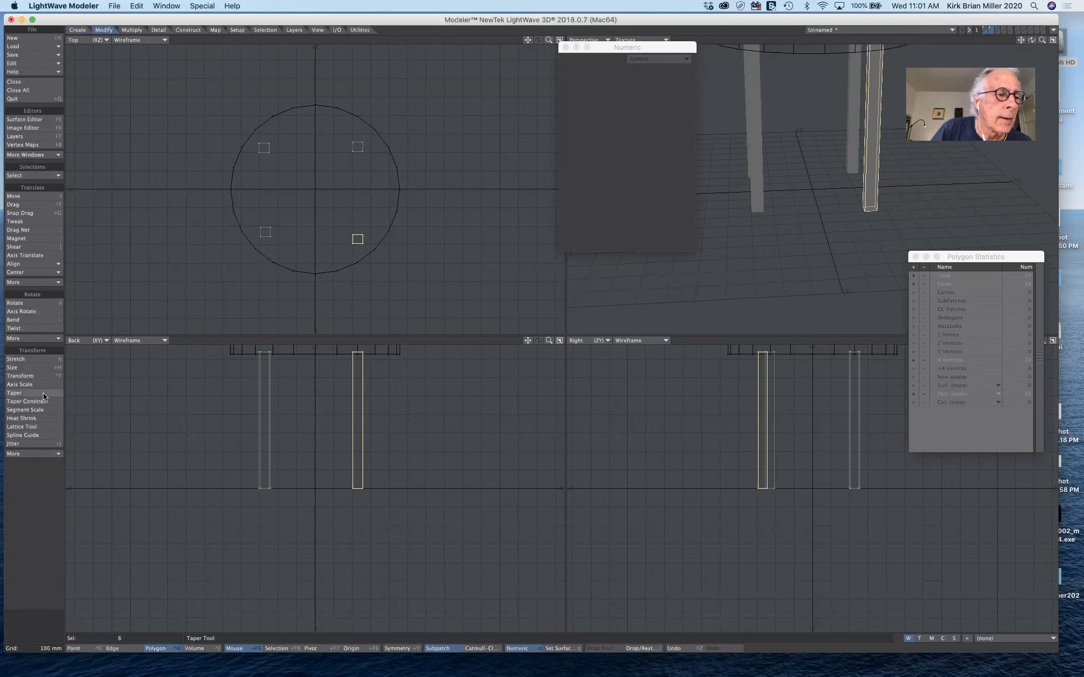
{"action": "left_click", "coordinate": [41, 197]}
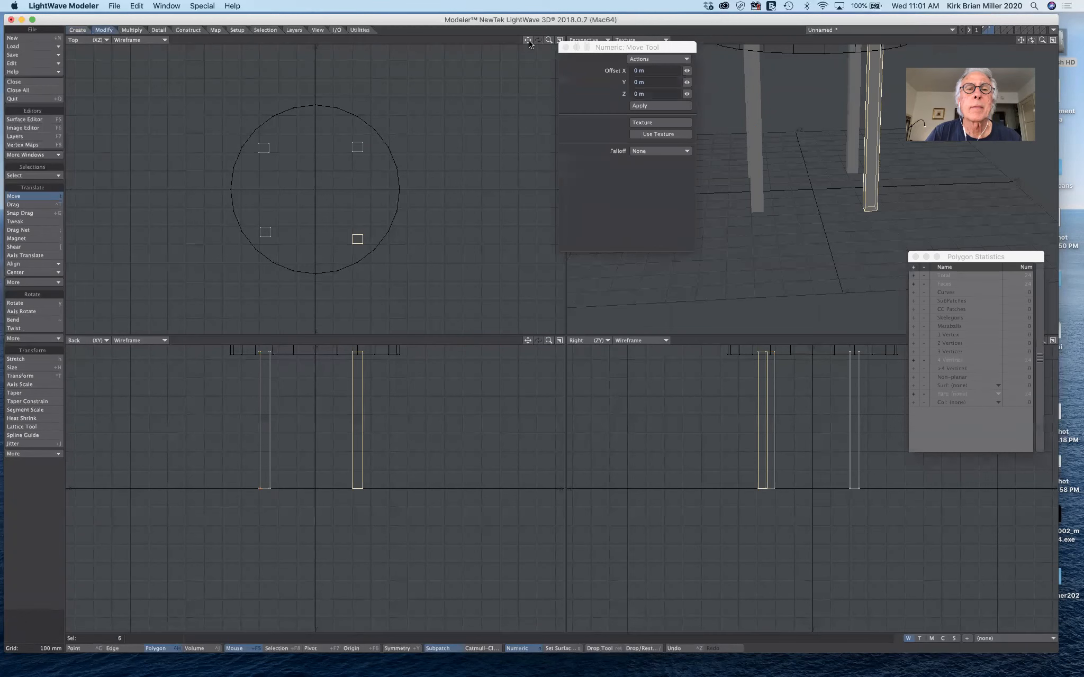
{"action": "left_click_drag", "start_coordinate": [549, 39], "coordinate": [581, 40]}
{"action": "mouse_move", "coordinate": [393, 275]}
{"action": "left_mouse_down"}
{"action": "mouse_move", "coordinate": [380, 276]}
{"action": "mouse_move", "coordinate": [392, 276]}
{"action": "left_mouse_up"}
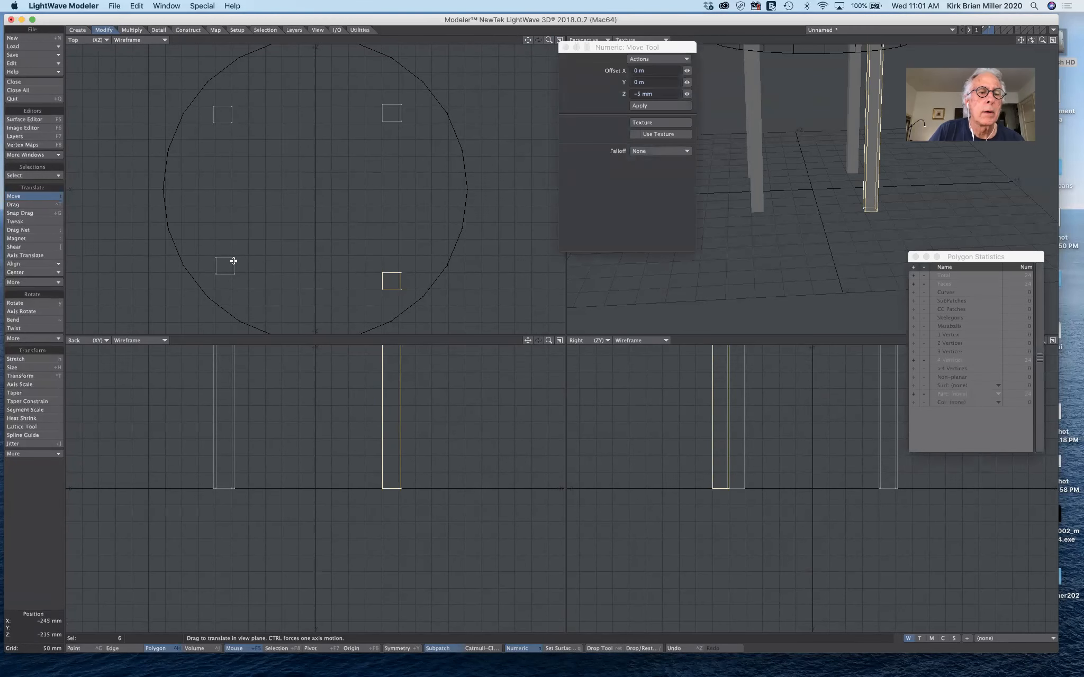
{"action": "left_click_drag", "start_coordinate": [384, 281], "coordinate": [384, 264]}
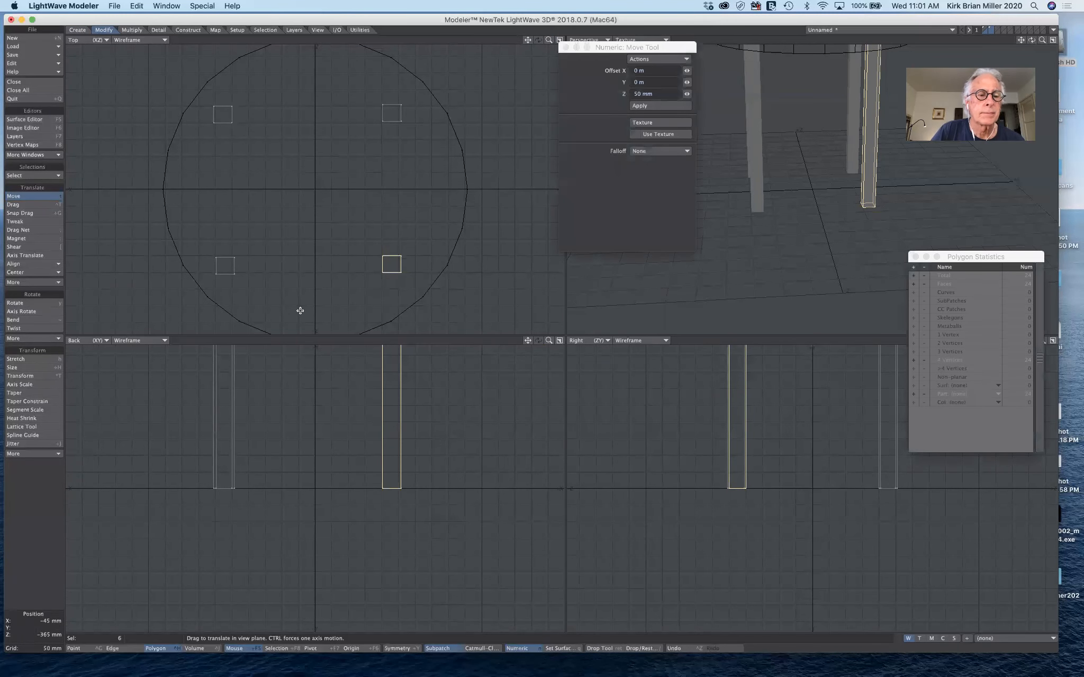
{"action": "left_click", "coordinate": [14, 197]}
{"action": "left_click", "coordinate": [28, 503]}
- Select the entire leg at negative X, negative Z and move it about -10 mm in X and 5 mm in Z to align with its neighbours
{"action": "left_click", "coordinate": [229, 272]}
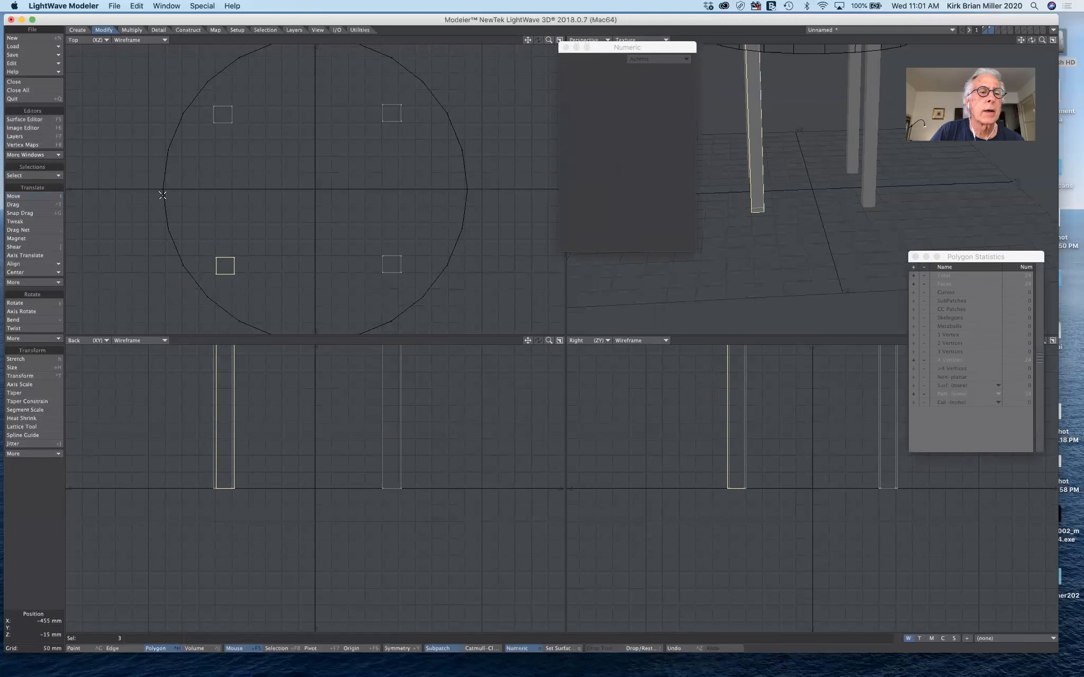
{"action": "left_click", "coordinate": [33, 178]}
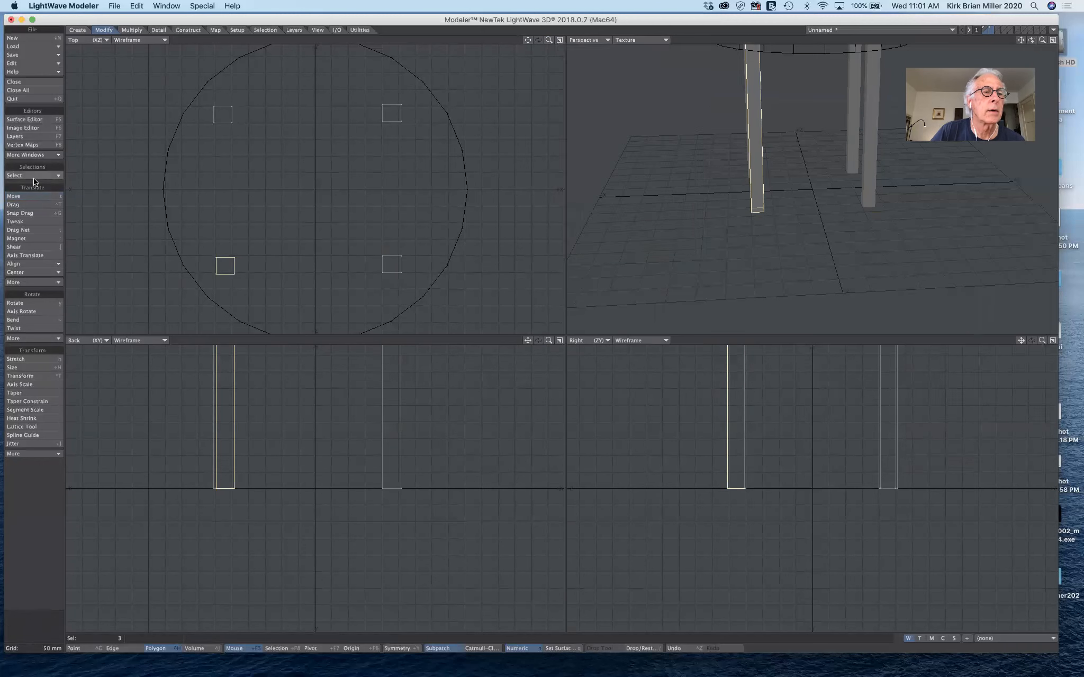
{"action": "left_click", "coordinate": [33, 179]}
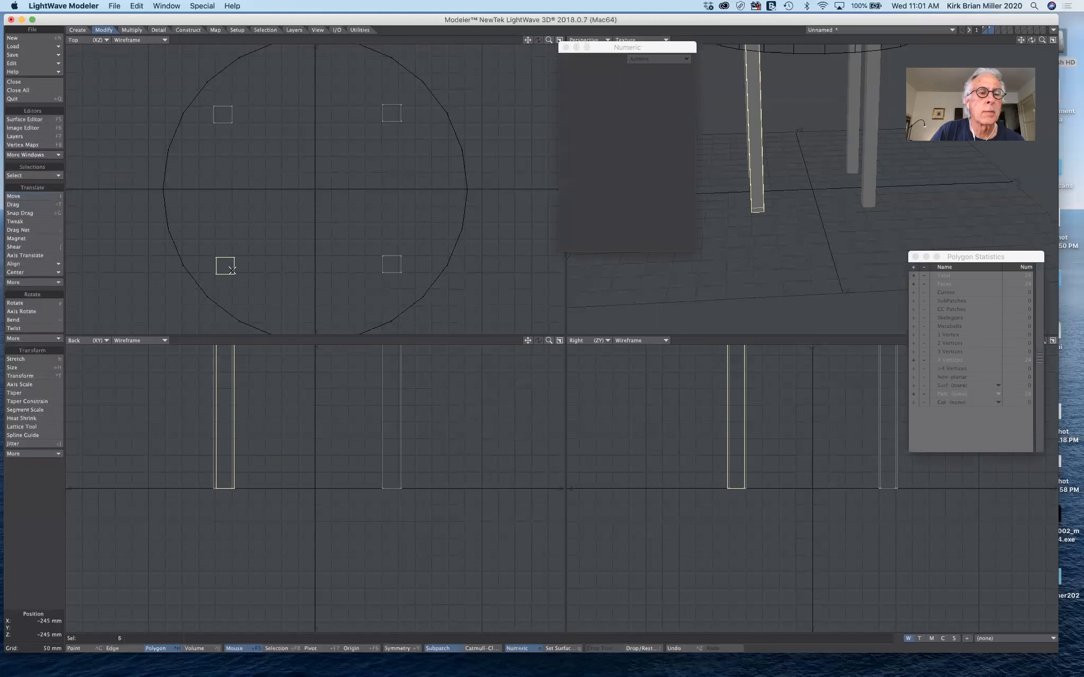
{"action": "mouse_move", "coordinate": [226, 268]}
{"action": "left_mouse_down"}
{"action": "mouse_move", "coordinate": [214, 269]}
{"action": "mouse_move", "coordinate": [225, 269]}
{"action": "left_mouse_up"}
{"action": "left_click", "coordinate": [225, 272]}
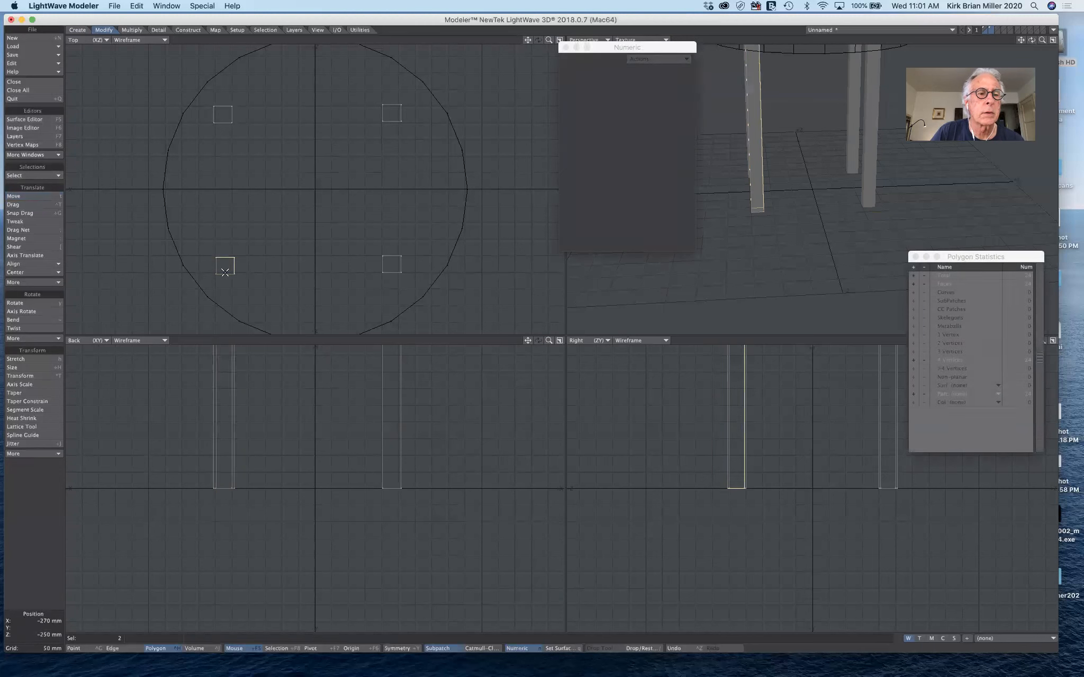
{"action": "left_click", "coordinate": [28, 174]}
{"action": "left_click", "coordinate": [29, 174]}
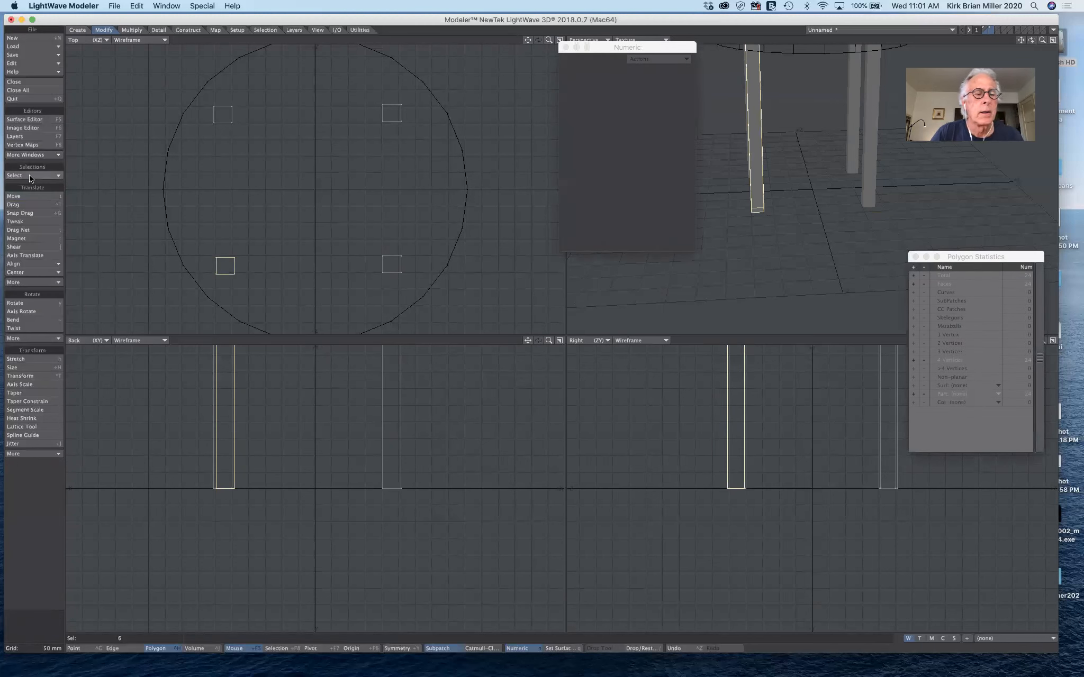
{"action": "key", "text": "t"}
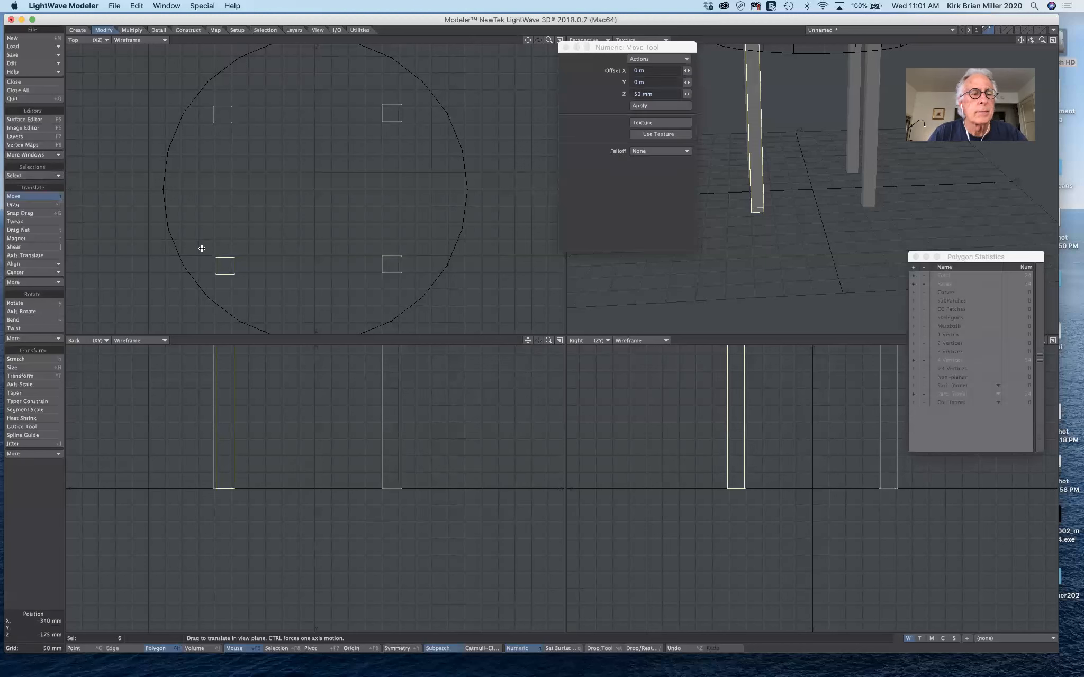
{"action": "left_click_drag", "start_coordinate": [219, 259], "coordinate": [215, 258]}
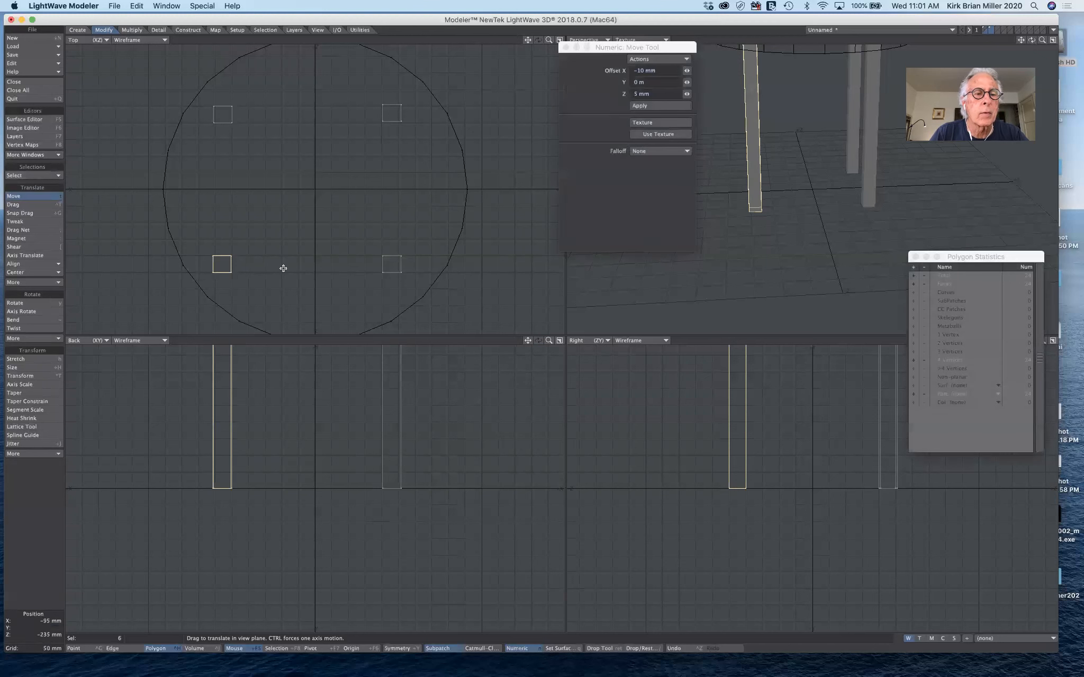
{"action": "left_click", "coordinate": [19, 197]}
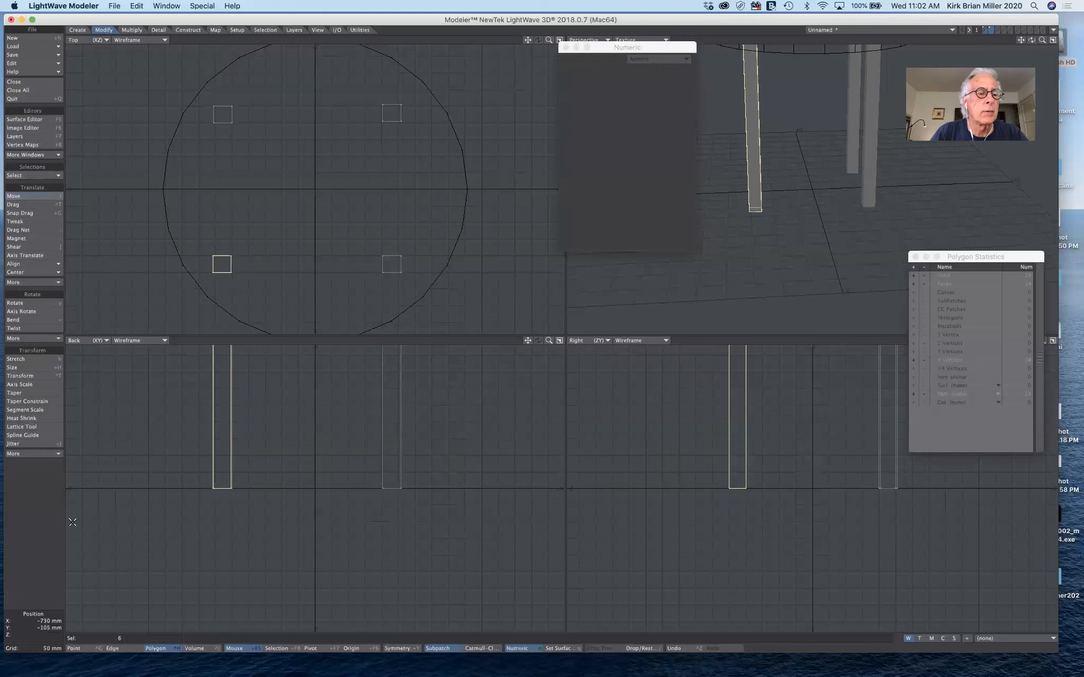
{"action": "left_click", "coordinate": [46, 530]}
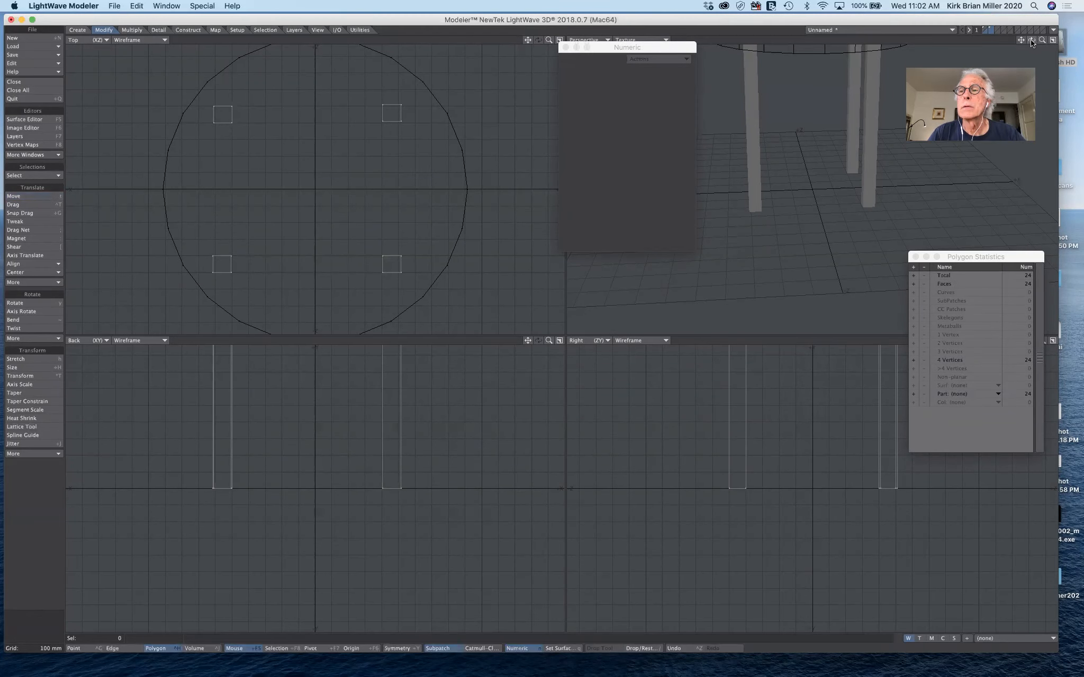
- Bring the tabletop layer into the foreground along with the leg layer and view the assembled round table from several angles
{"action": "left_click_drag", "start_coordinate": [1020, 40], "coordinate": [1071, 87]}
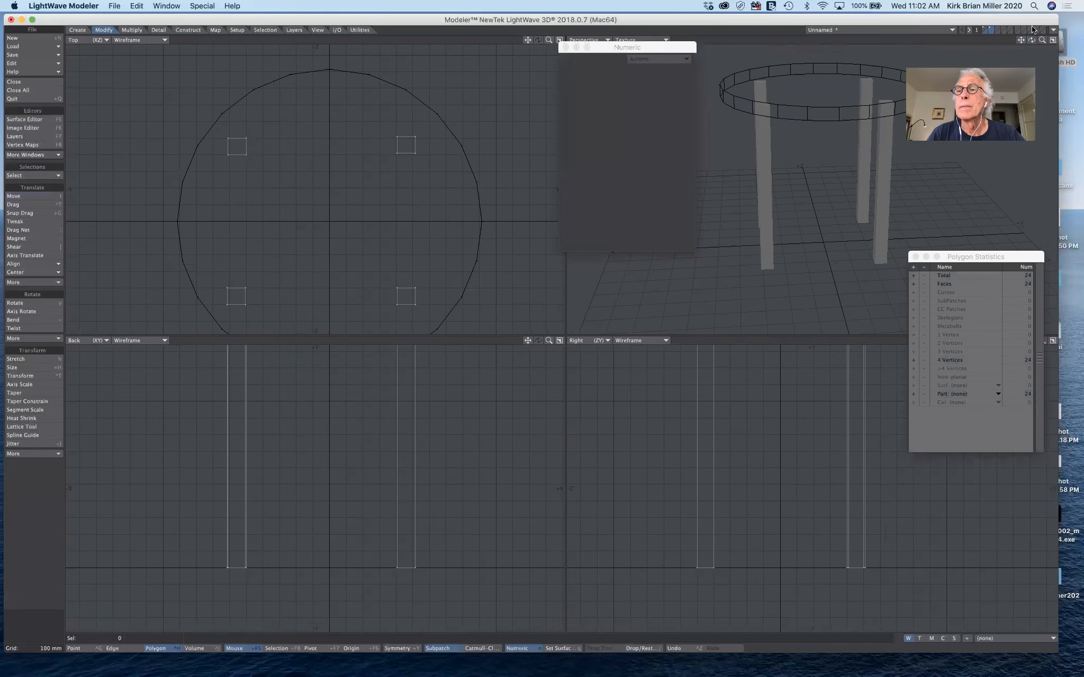
{"action": "left_click_drag", "start_coordinate": [1032, 41], "coordinate": [997, 52]}
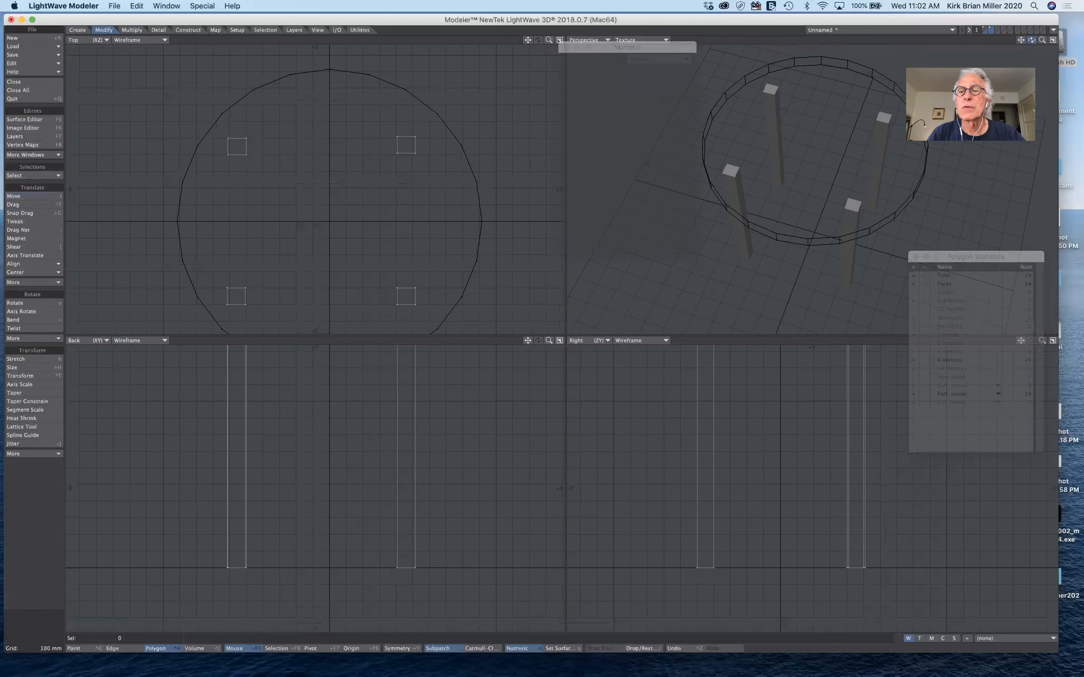
{"action": "left_click", "coordinate": [983, 30], "text": "shift"}
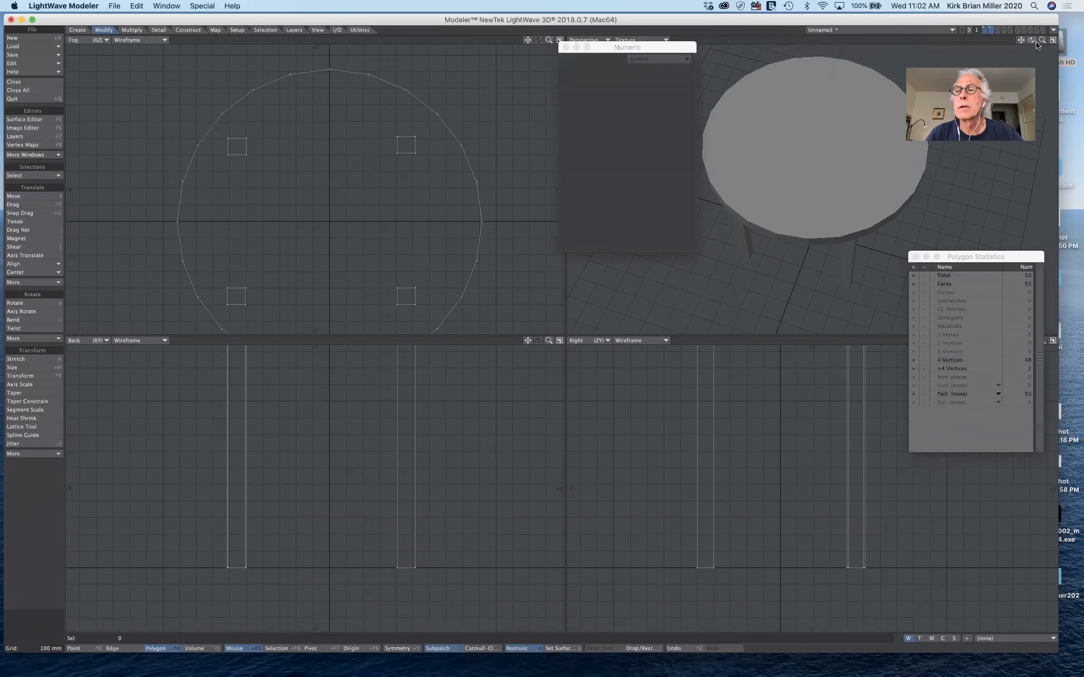
{"action": "left_click_drag", "start_coordinate": [1040, 42], "coordinate": [1023, 57]}
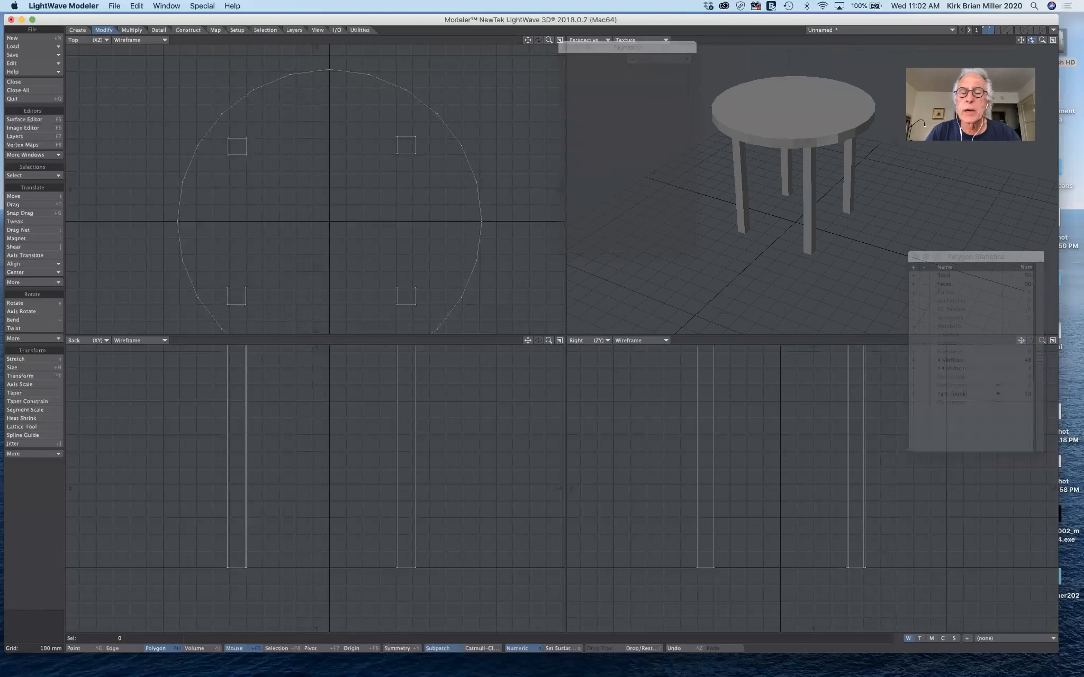
{"action": "left_click_drag", "start_coordinate": [1027, 53], "coordinate": [1043, 48]}
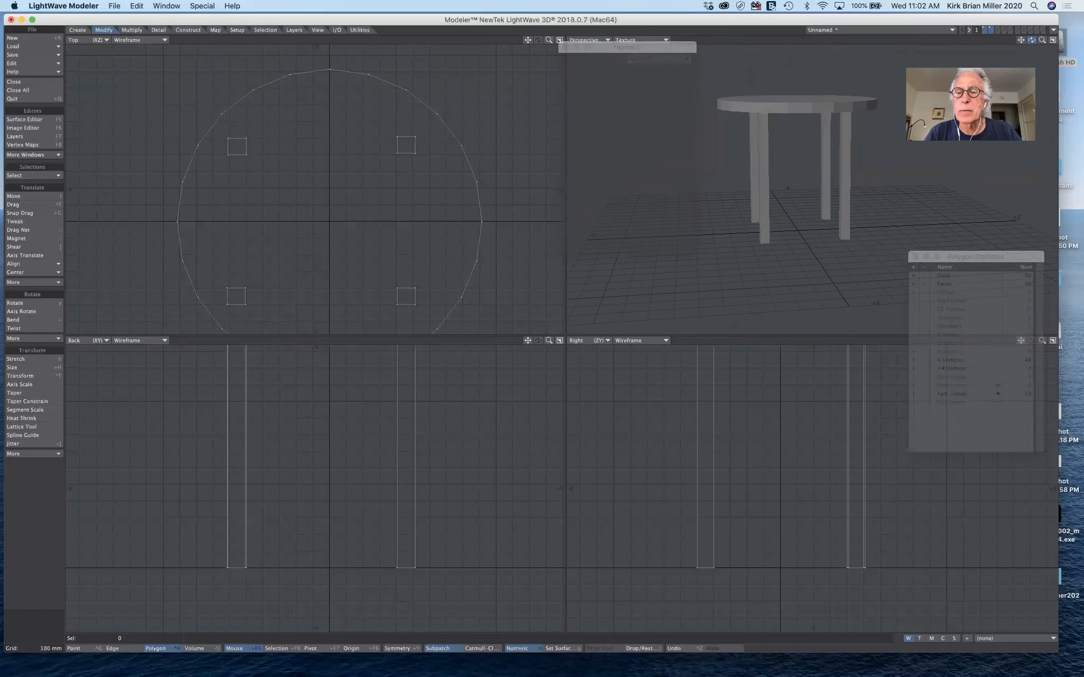
{"action": "left_click_drag", "start_coordinate": [1031, 40], "coordinate": [1019, 56]}
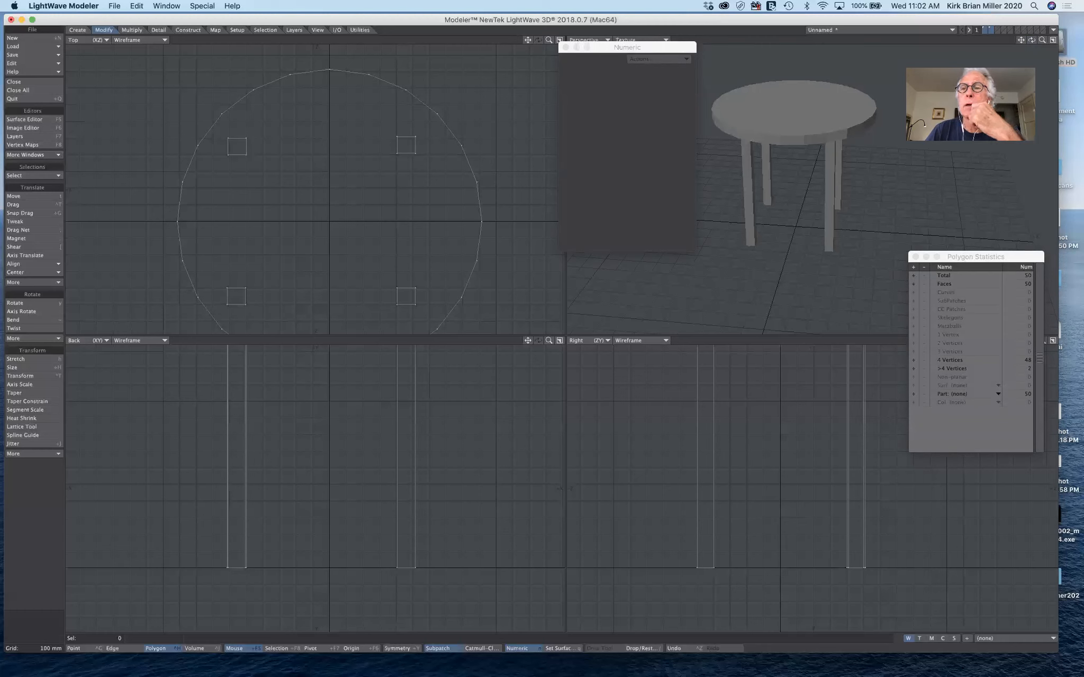
- Switch the current object to the square table named "table"
{"action": "left_click", "coordinate": [924, 27]}
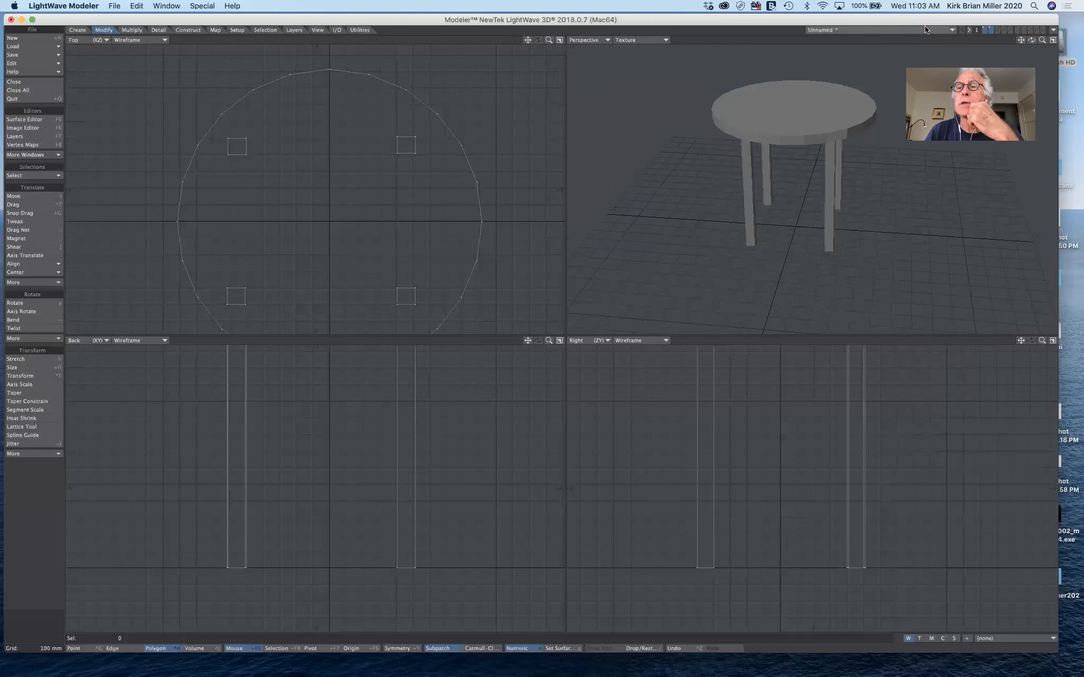
{"action": "left_click", "coordinate": [925, 19]}
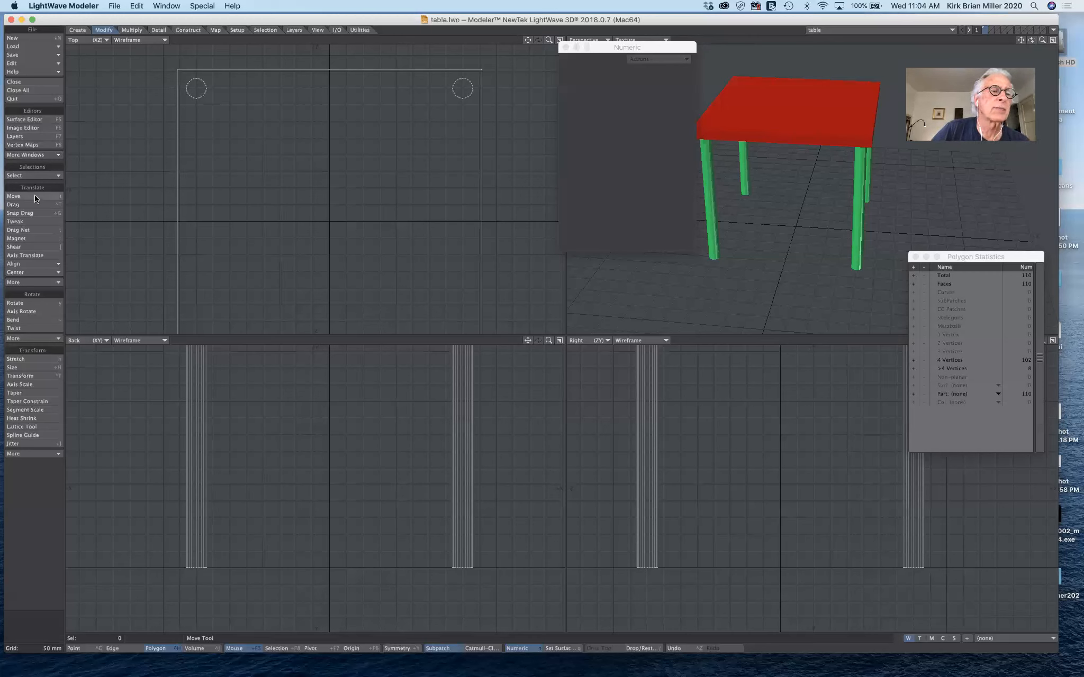
{"action": "left_click", "coordinate": [77, 30]}
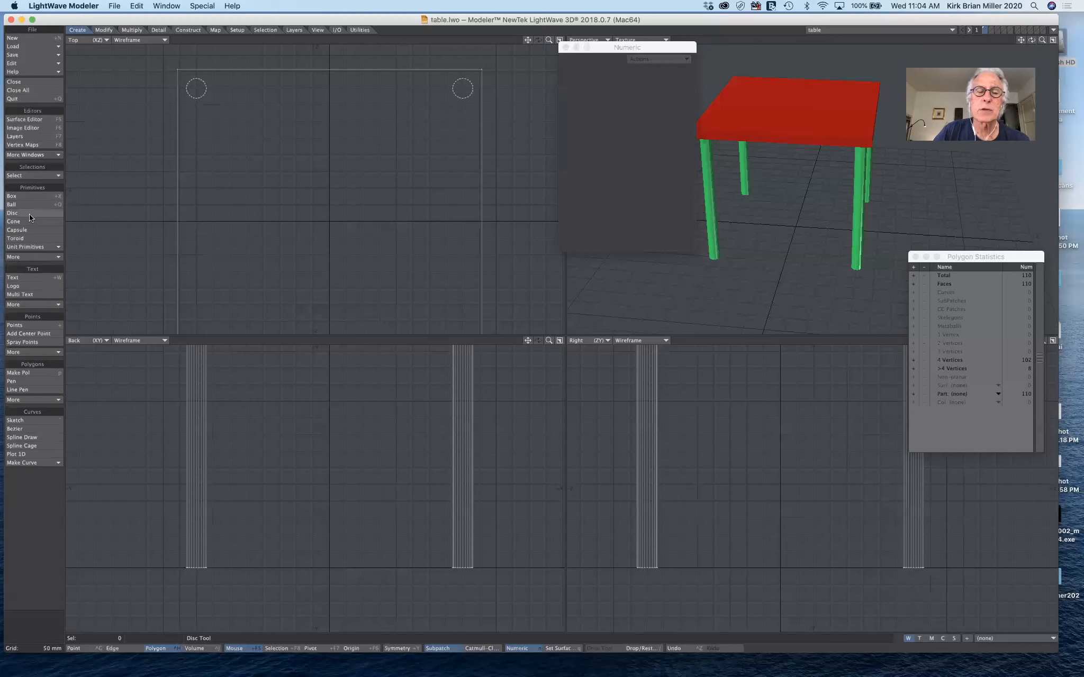
{"action": "left_click", "coordinate": [106, 30]}
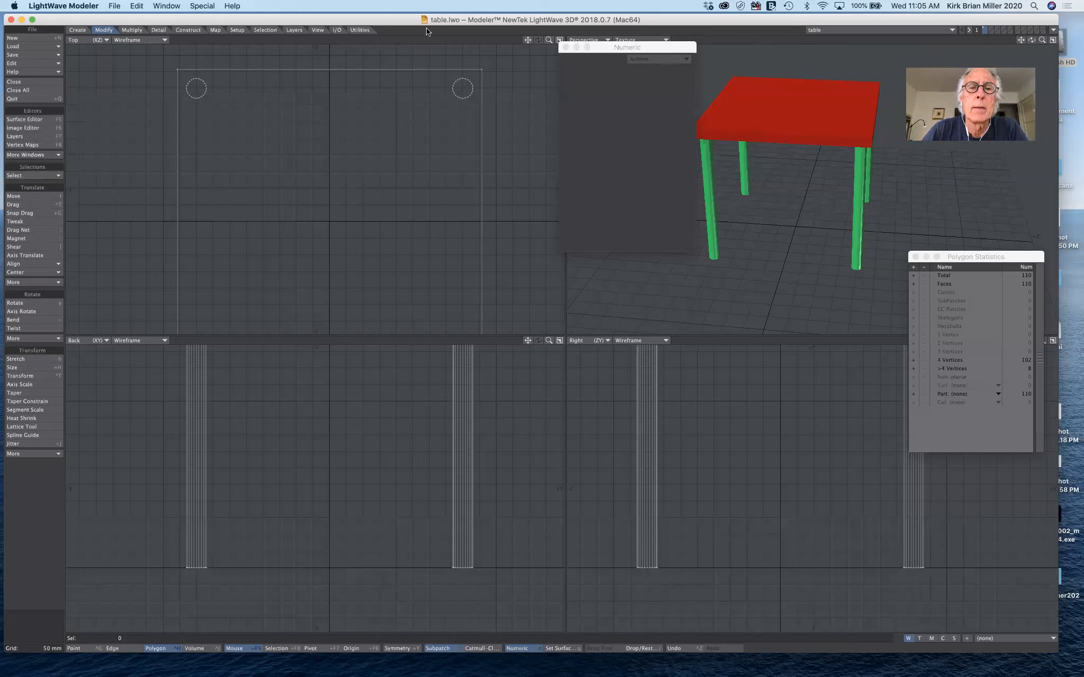
{"action": "left_click_drag", "start_coordinate": [608, 48], "coordinate": [569, 94]}
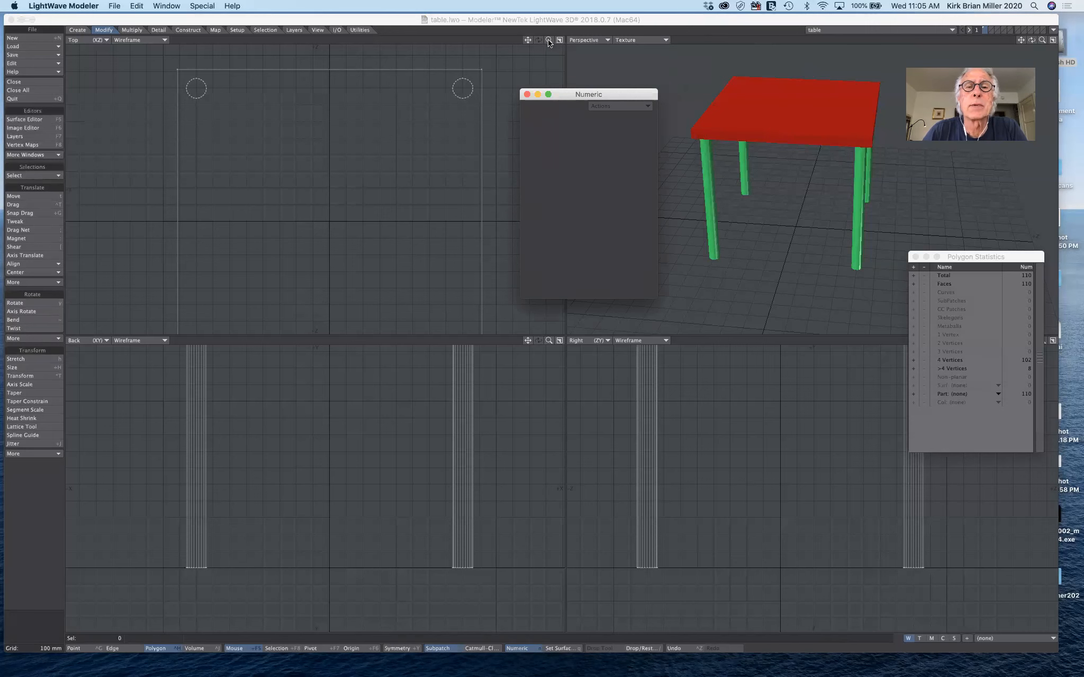
{"action": "left_click_drag", "start_coordinate": [548, 37], "coordinate": [547, 35]}
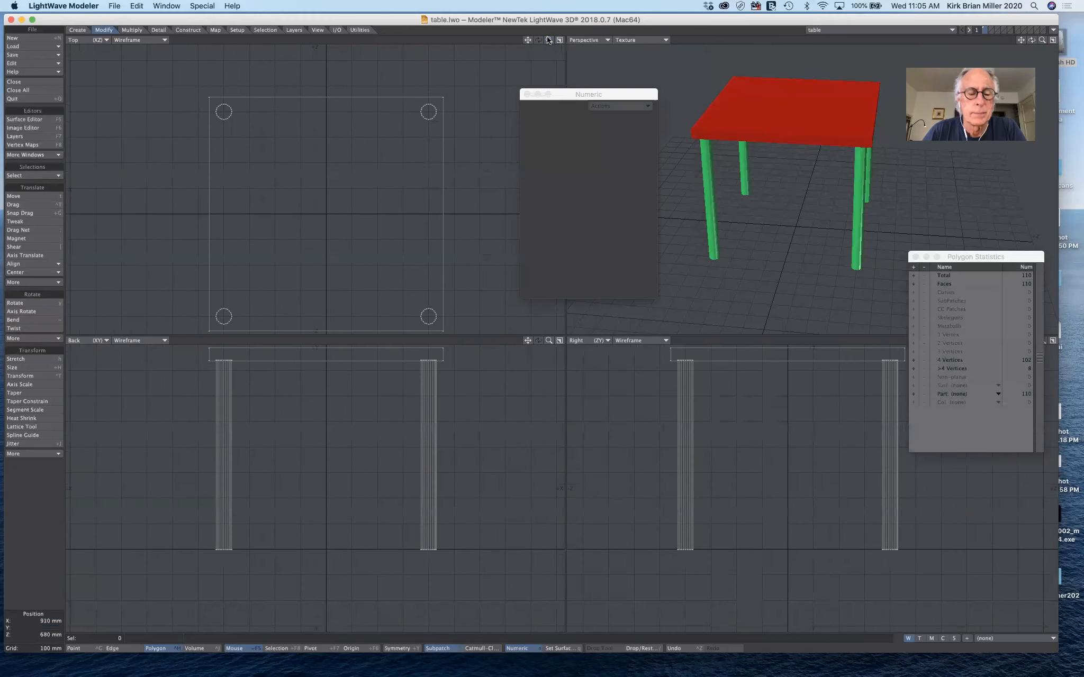
{"action": "key", "text": "a"}
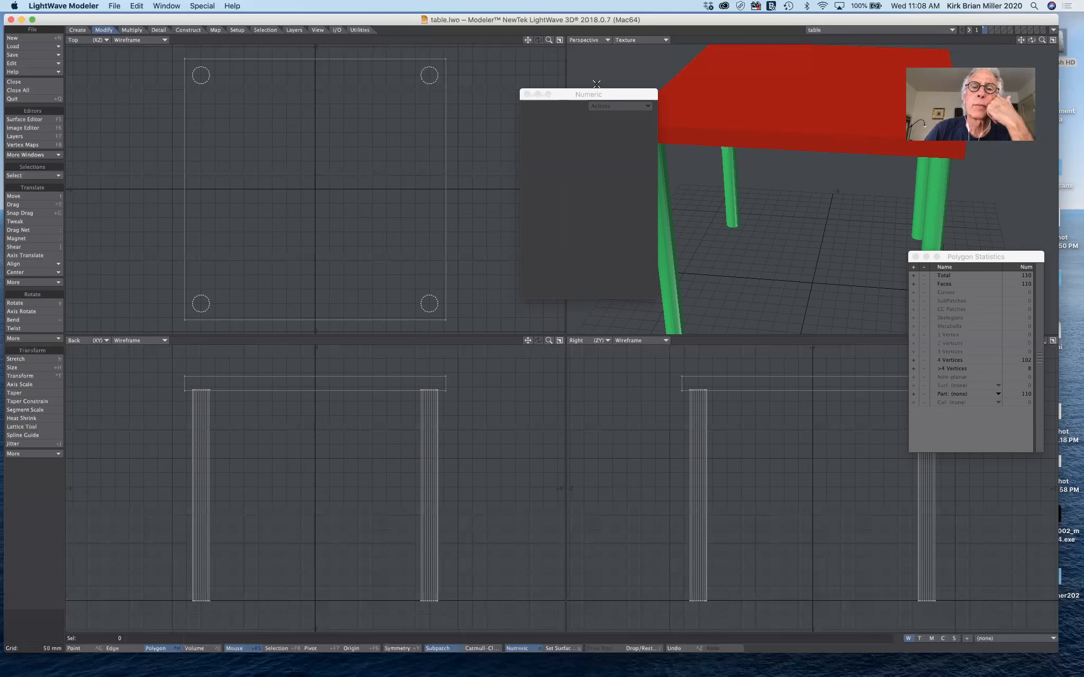
{"action": "left_click_drag", "start_coordinate": [604, 94], "coordinate": [559, 69]}
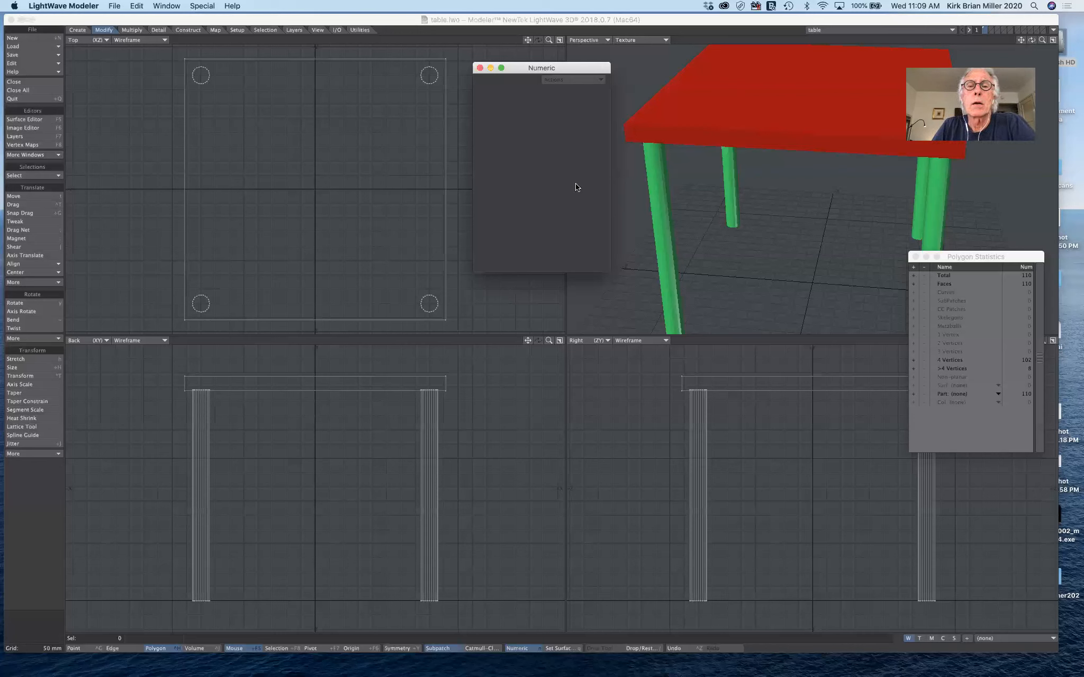
{"action": "left_click_drag", "start_coordinate": [569, 65], "coordinate": [569, 57]}
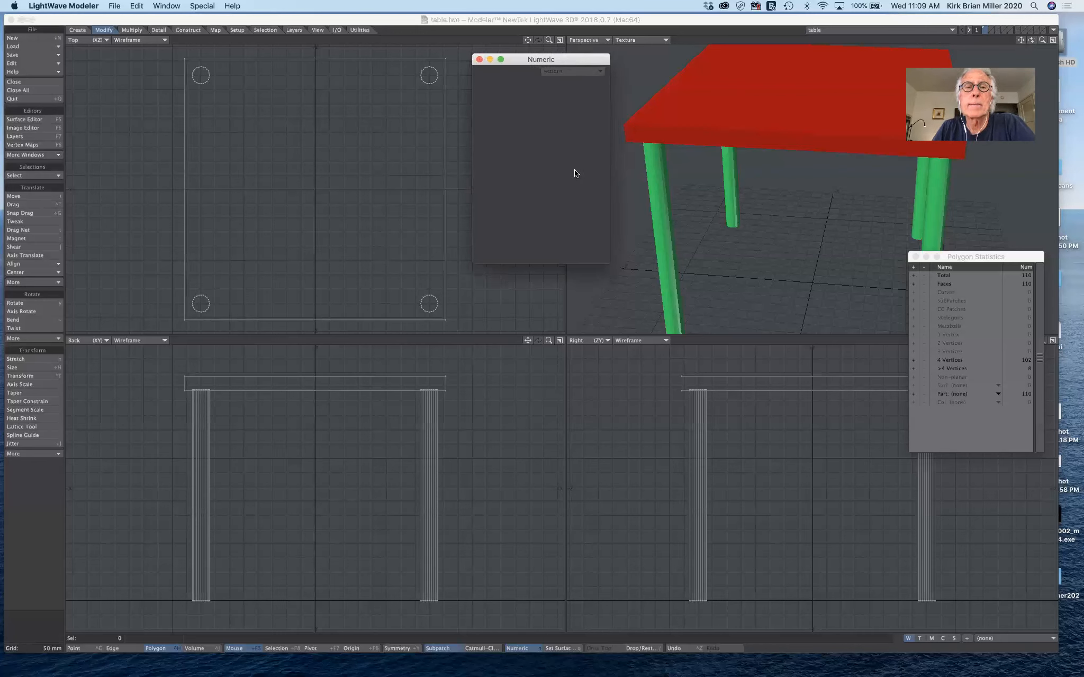